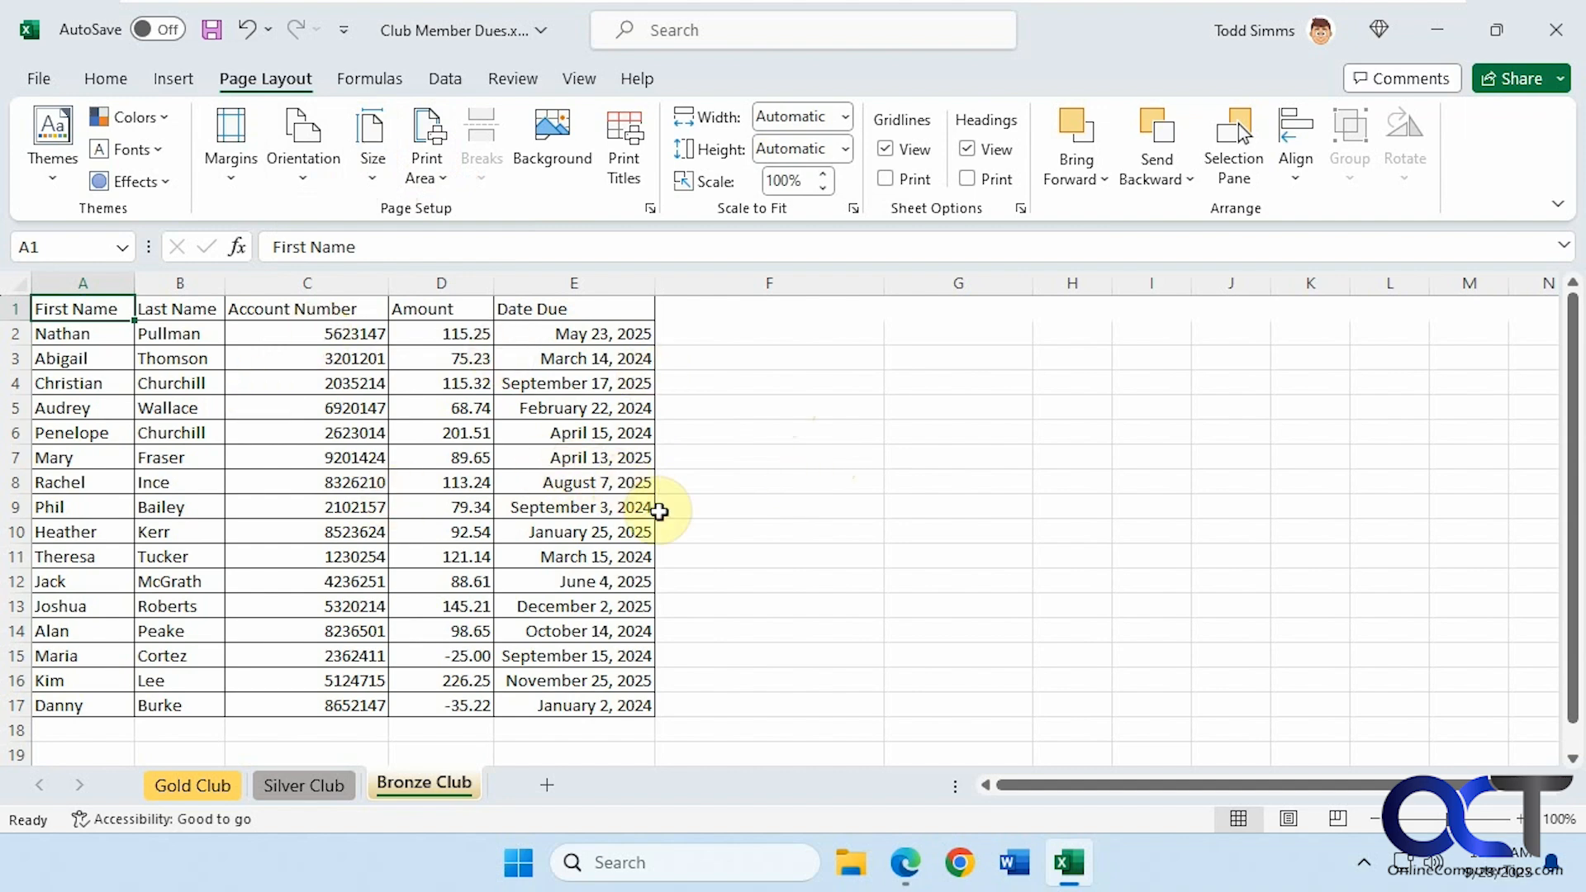
# - Open the custom margins settings for the Bronze Club sheet and try adjusting the left page margin
pyautogui.scroll(-9, 531, 488)
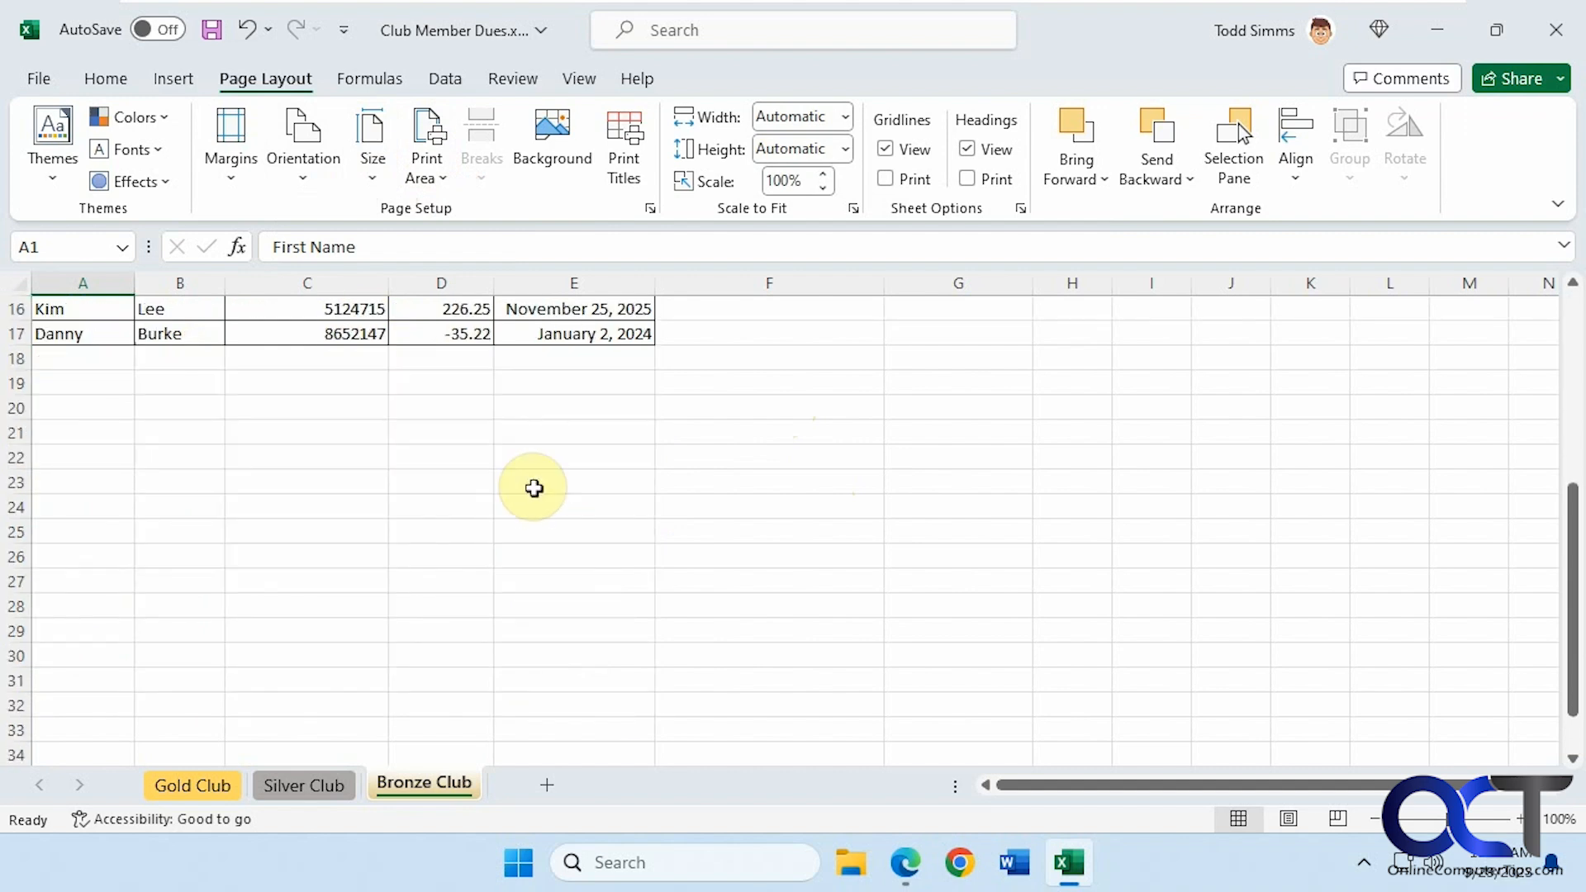
pyautogui.scroll(9, 533, 493)
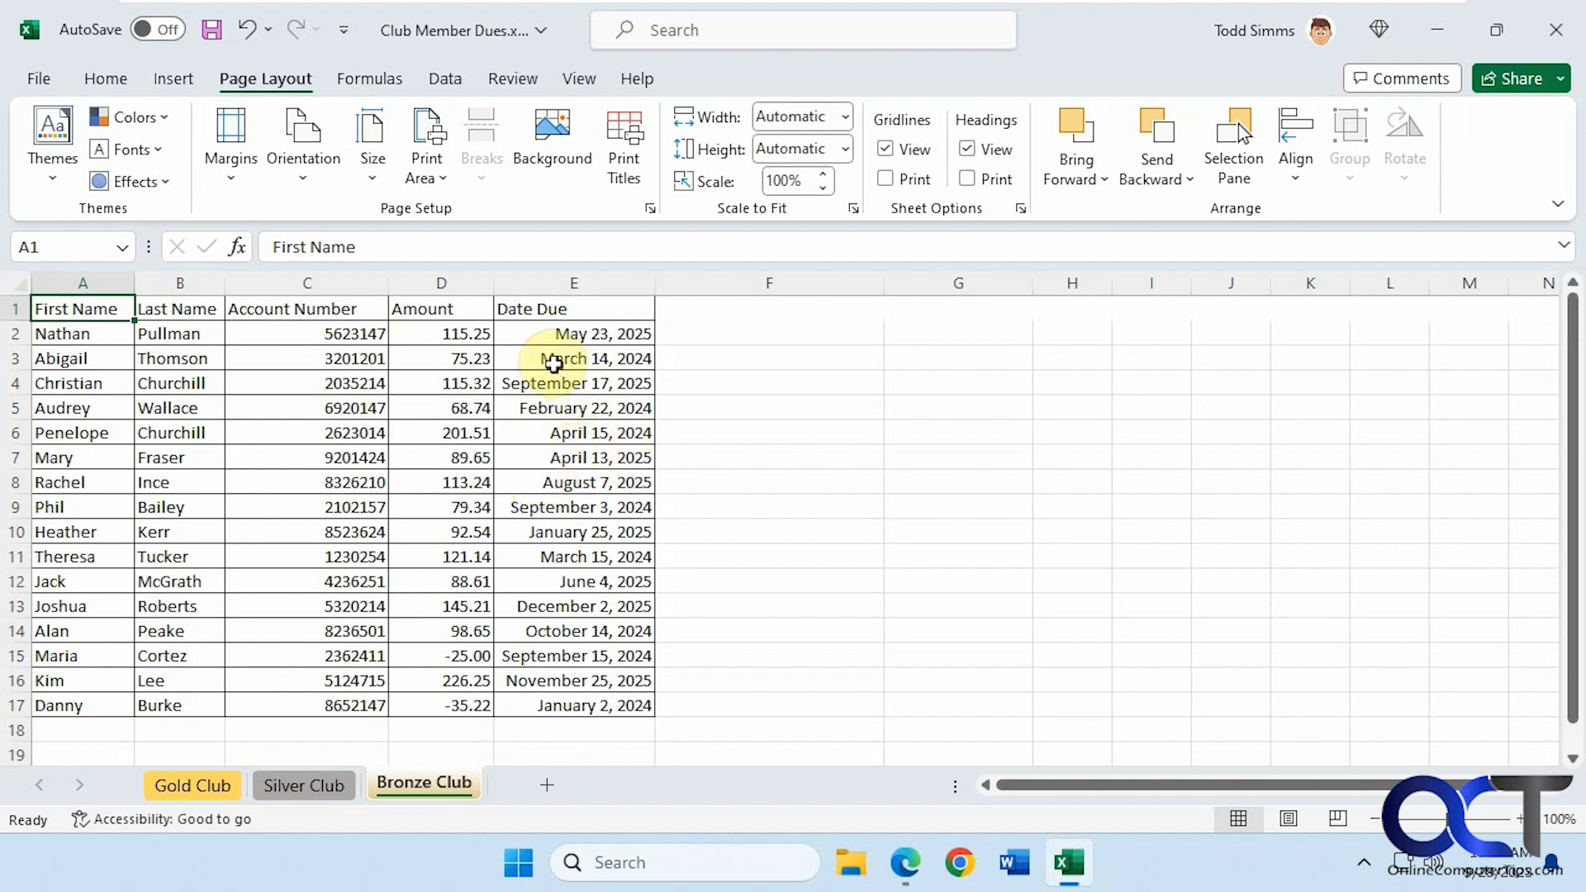
pyautogui.click(232, 173)
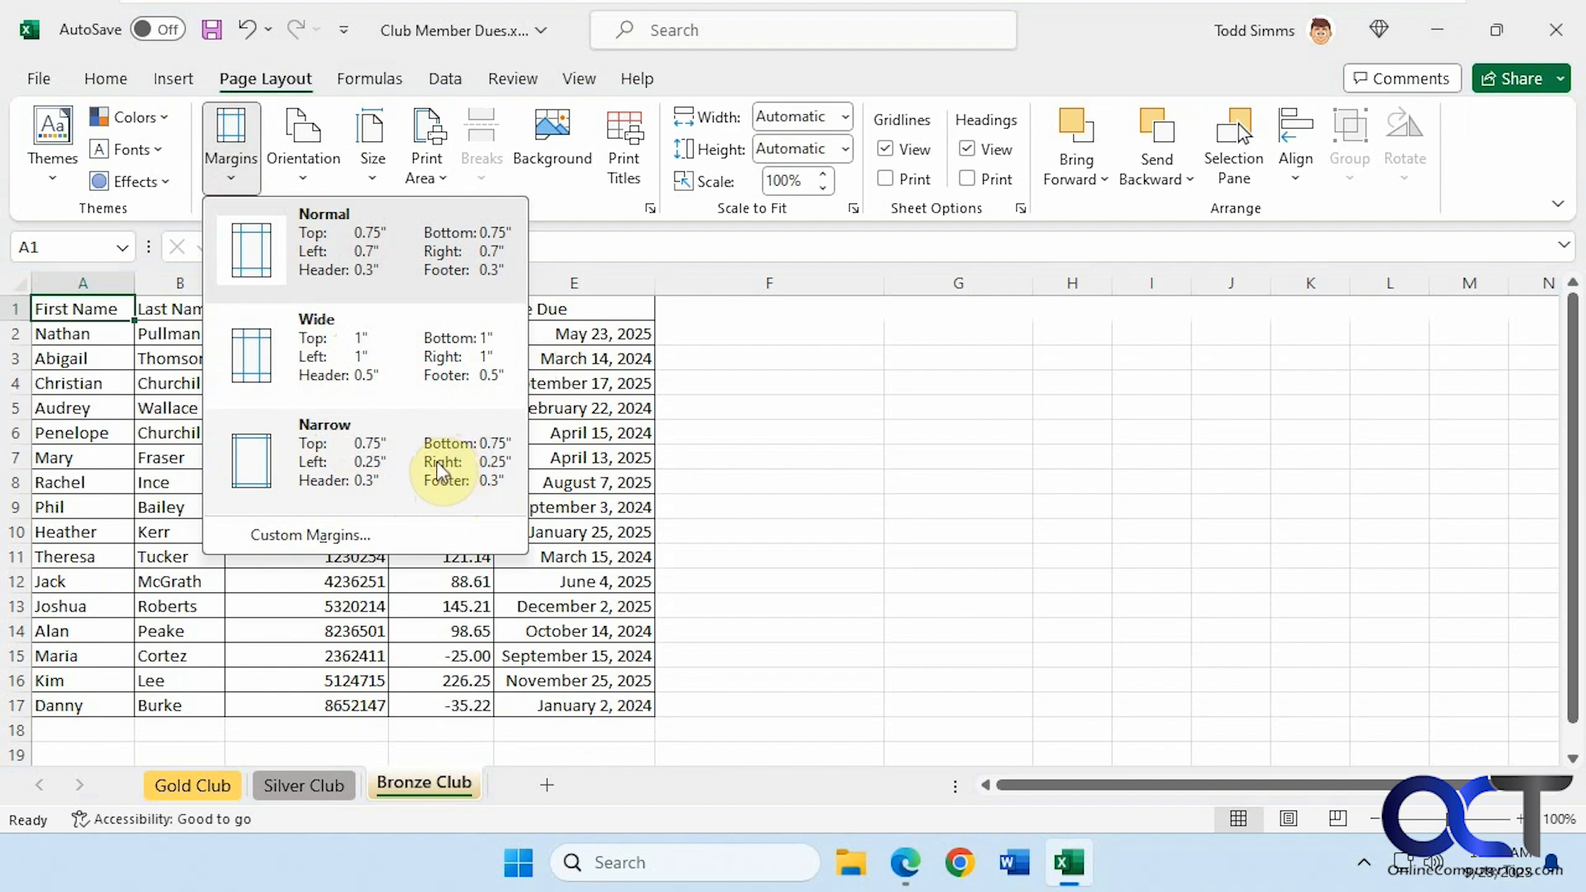
pyautogui.click(333, 535)
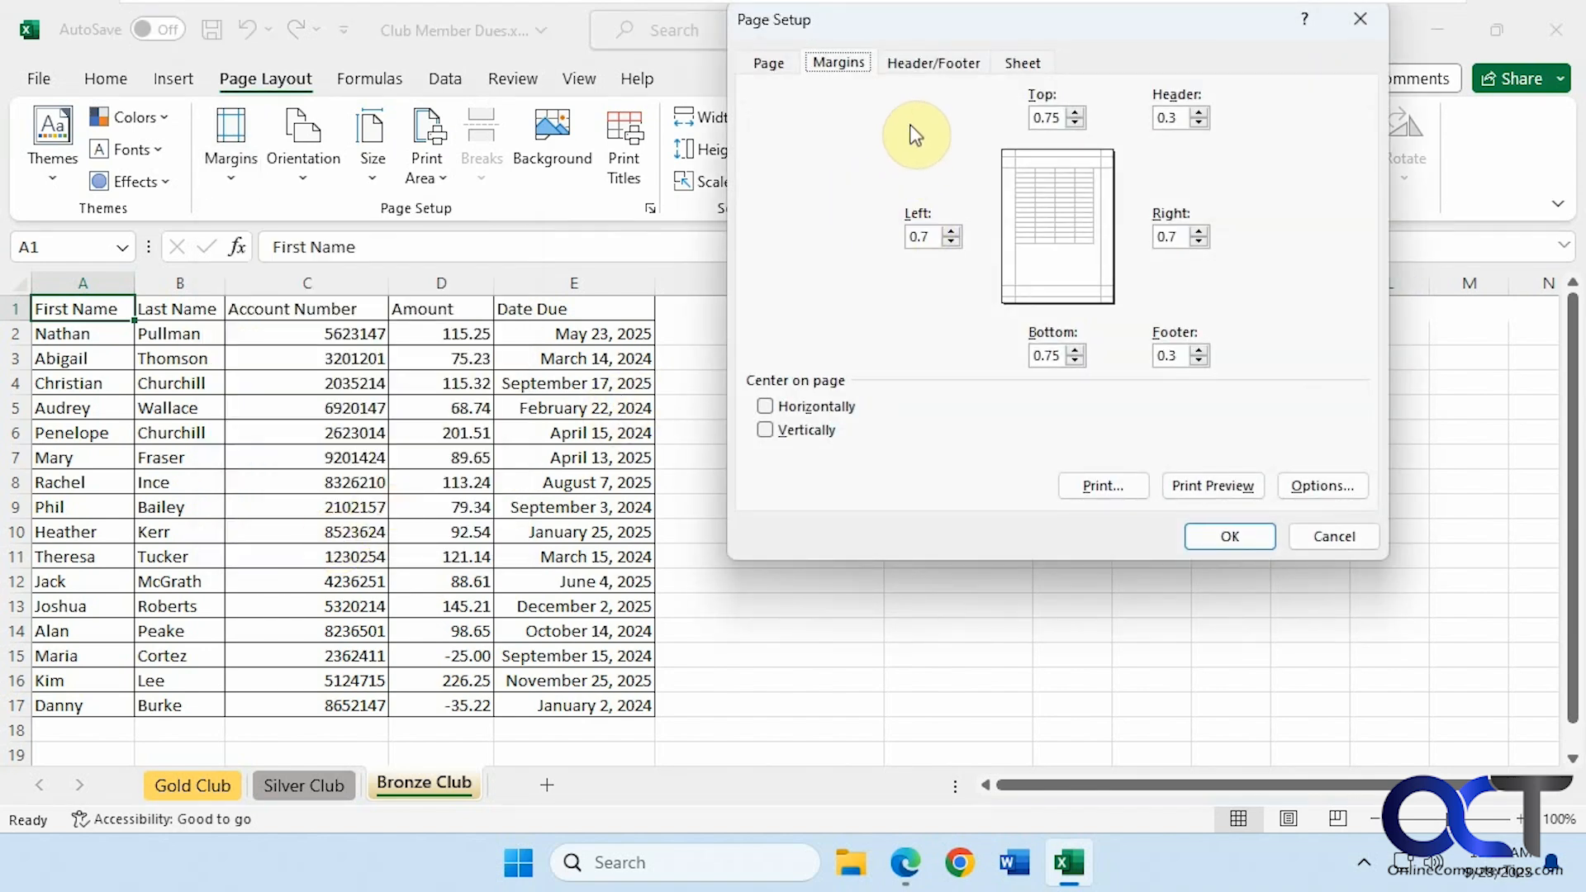
pyautogui.click(950, 242)
pyautogui.click(951, 230)
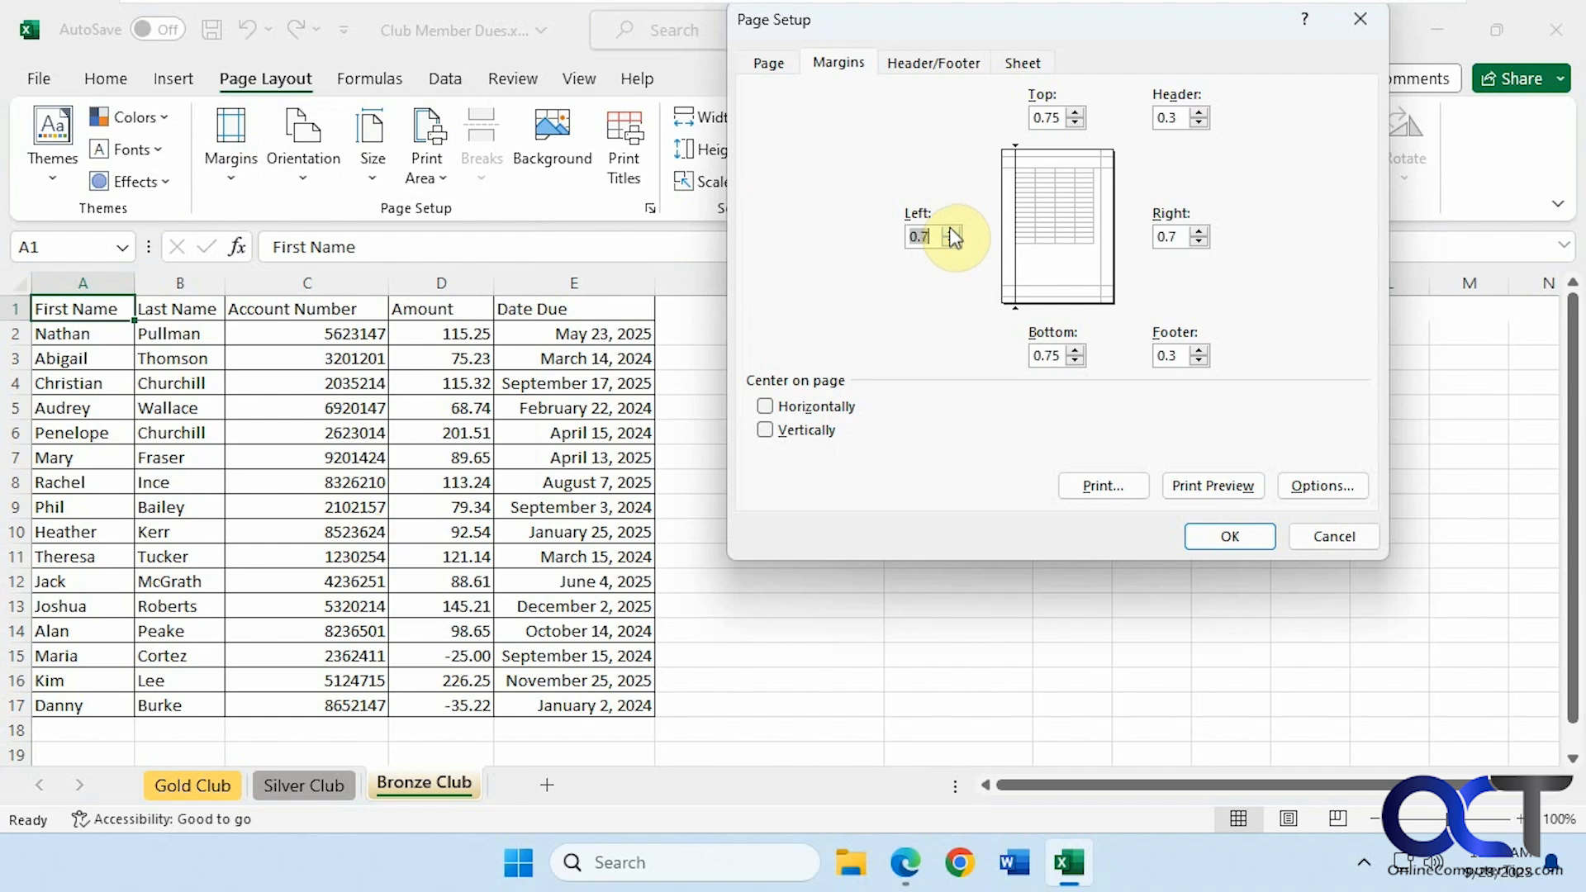
pyautogui.click(950, 242)
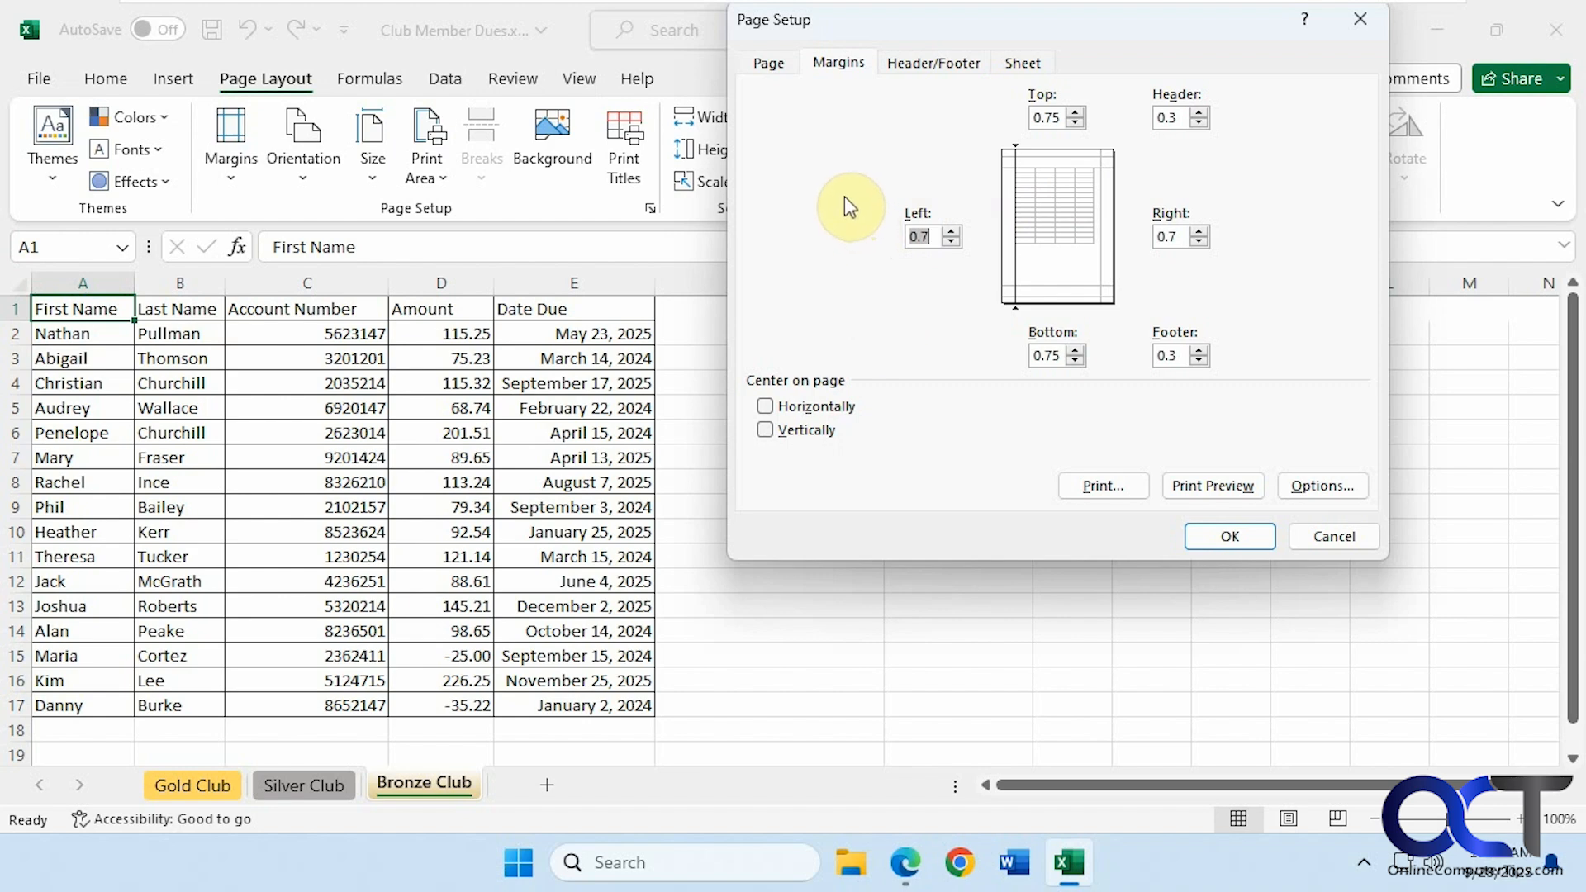
# - Try centering the sheet on the page horizontally and vertically, and clear both centering options again
pyautogui.click(812, 413)
pyautogui.click(817, 435)
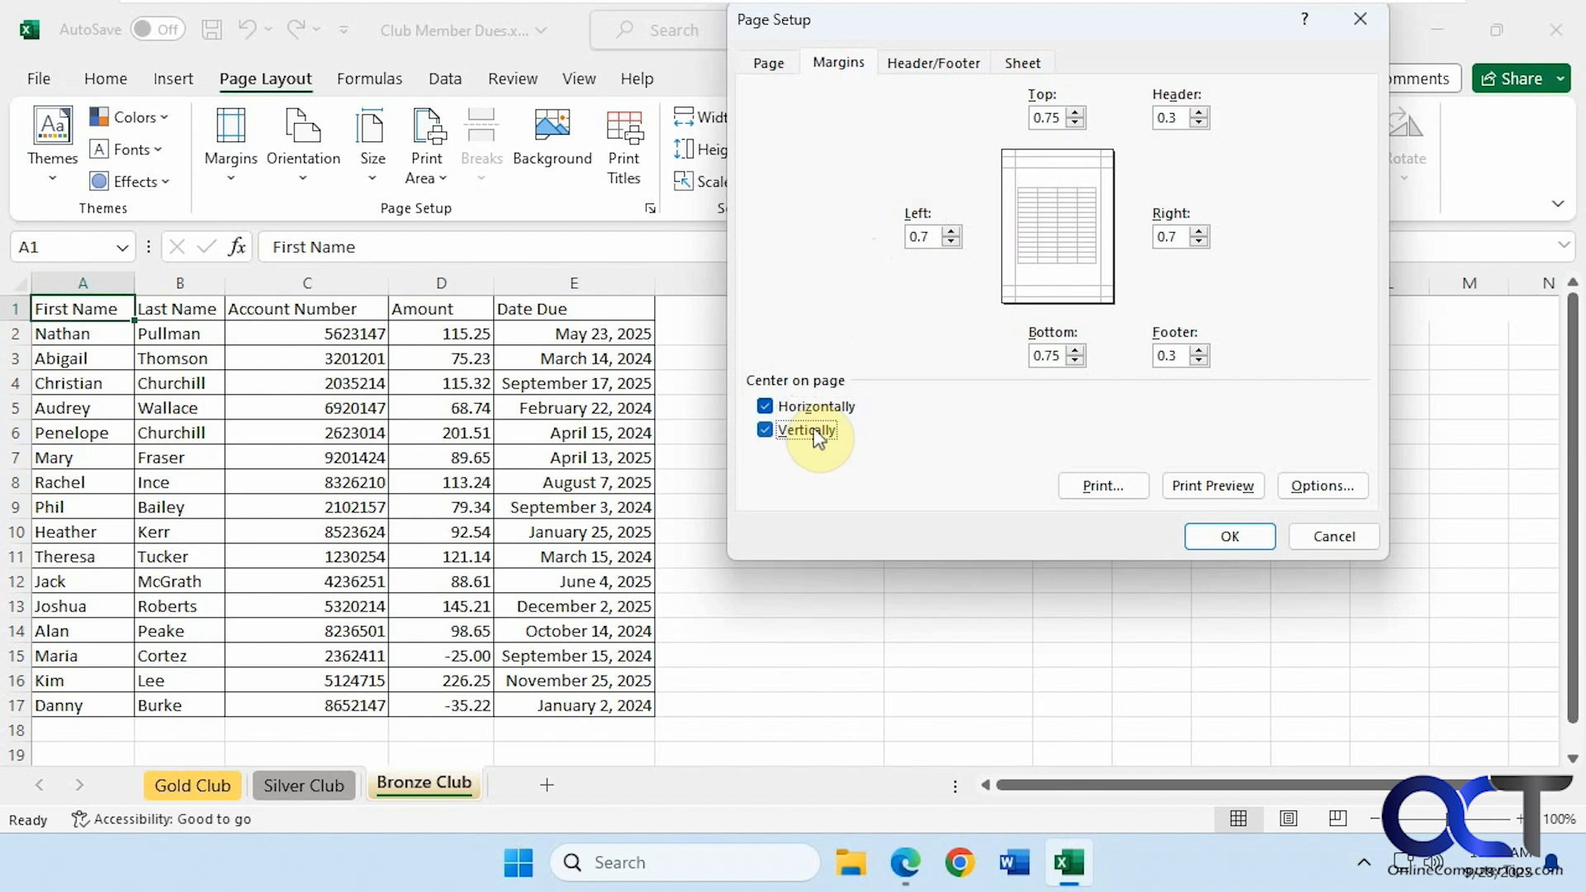
pyautogui.click(817, 434)
pyautogui.click(816, 408)
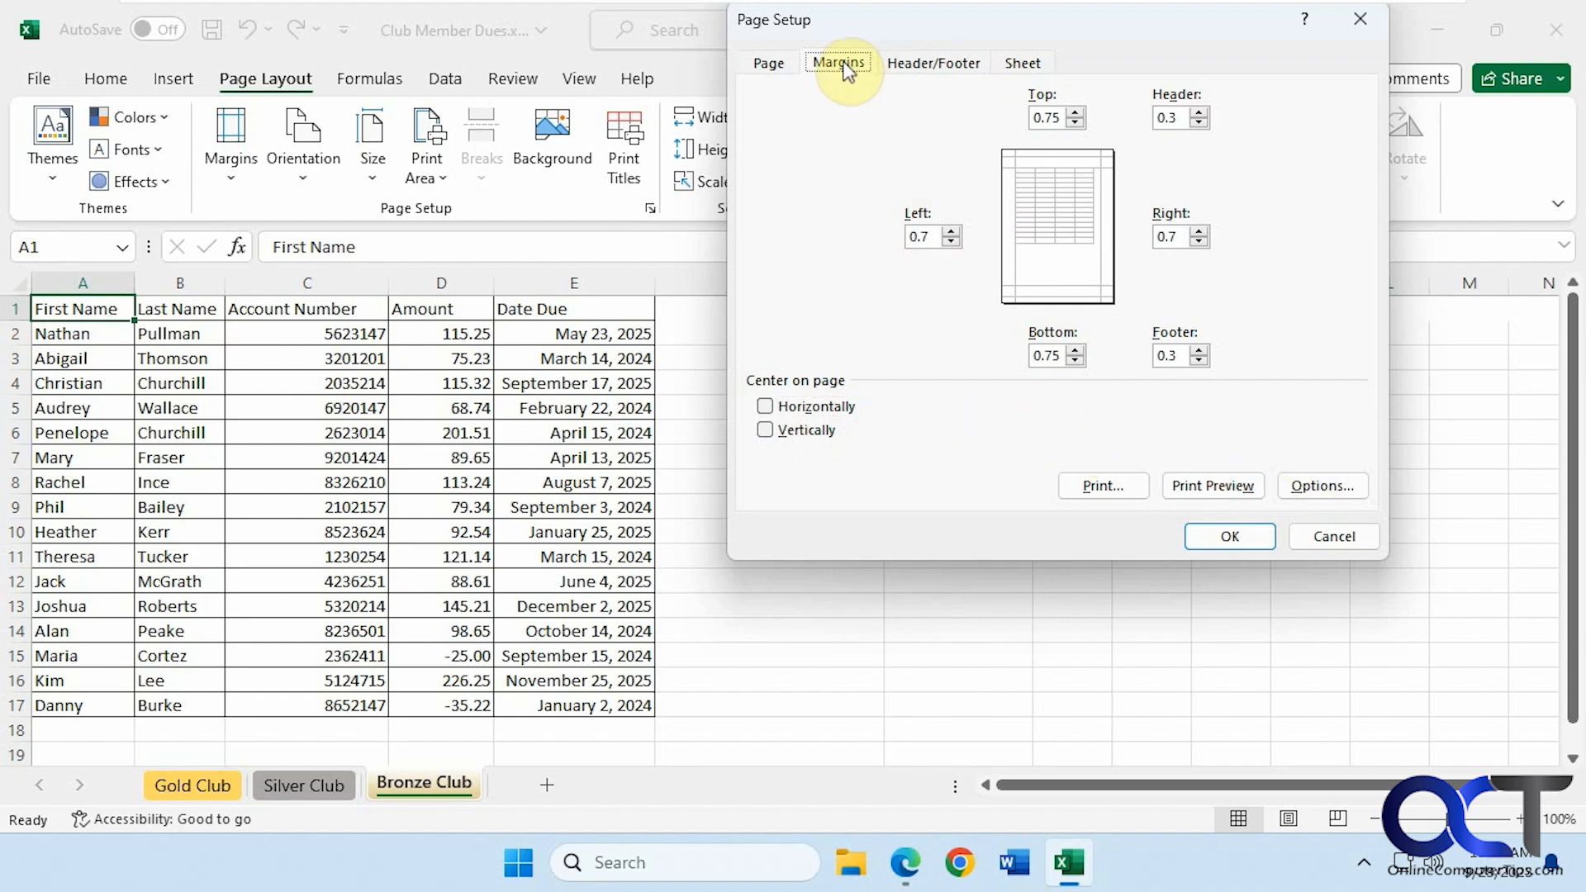
# - Switch the print scaling to Fit to, try page counts such as 2 wide by 2 tall, and return it to 1 by 1
pyautogui.click(776, 64)
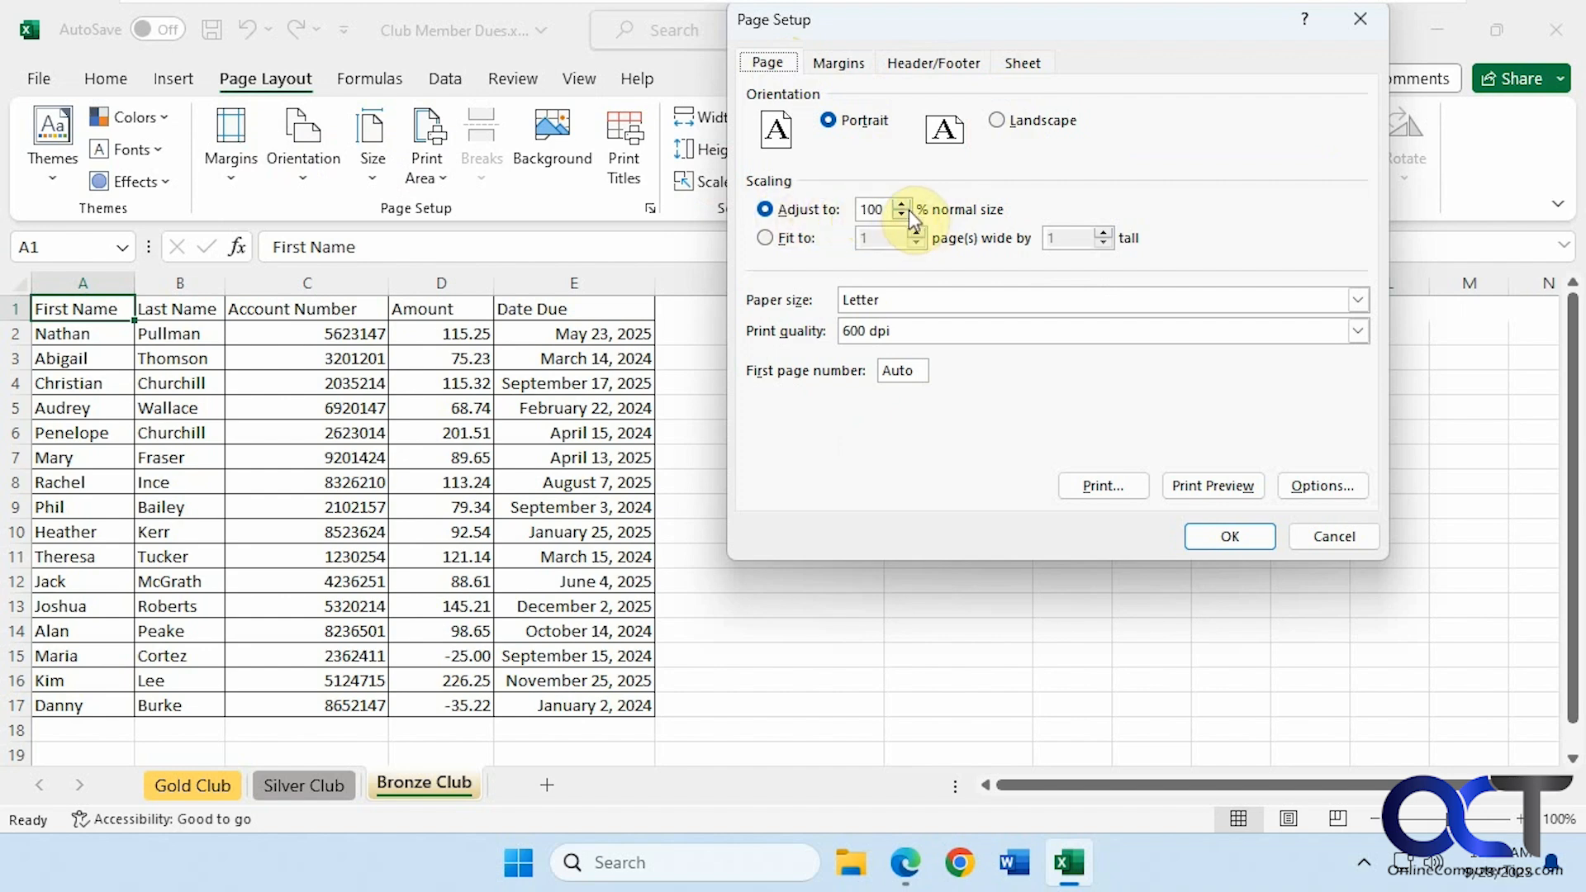
pyautogui.click(766, 237)
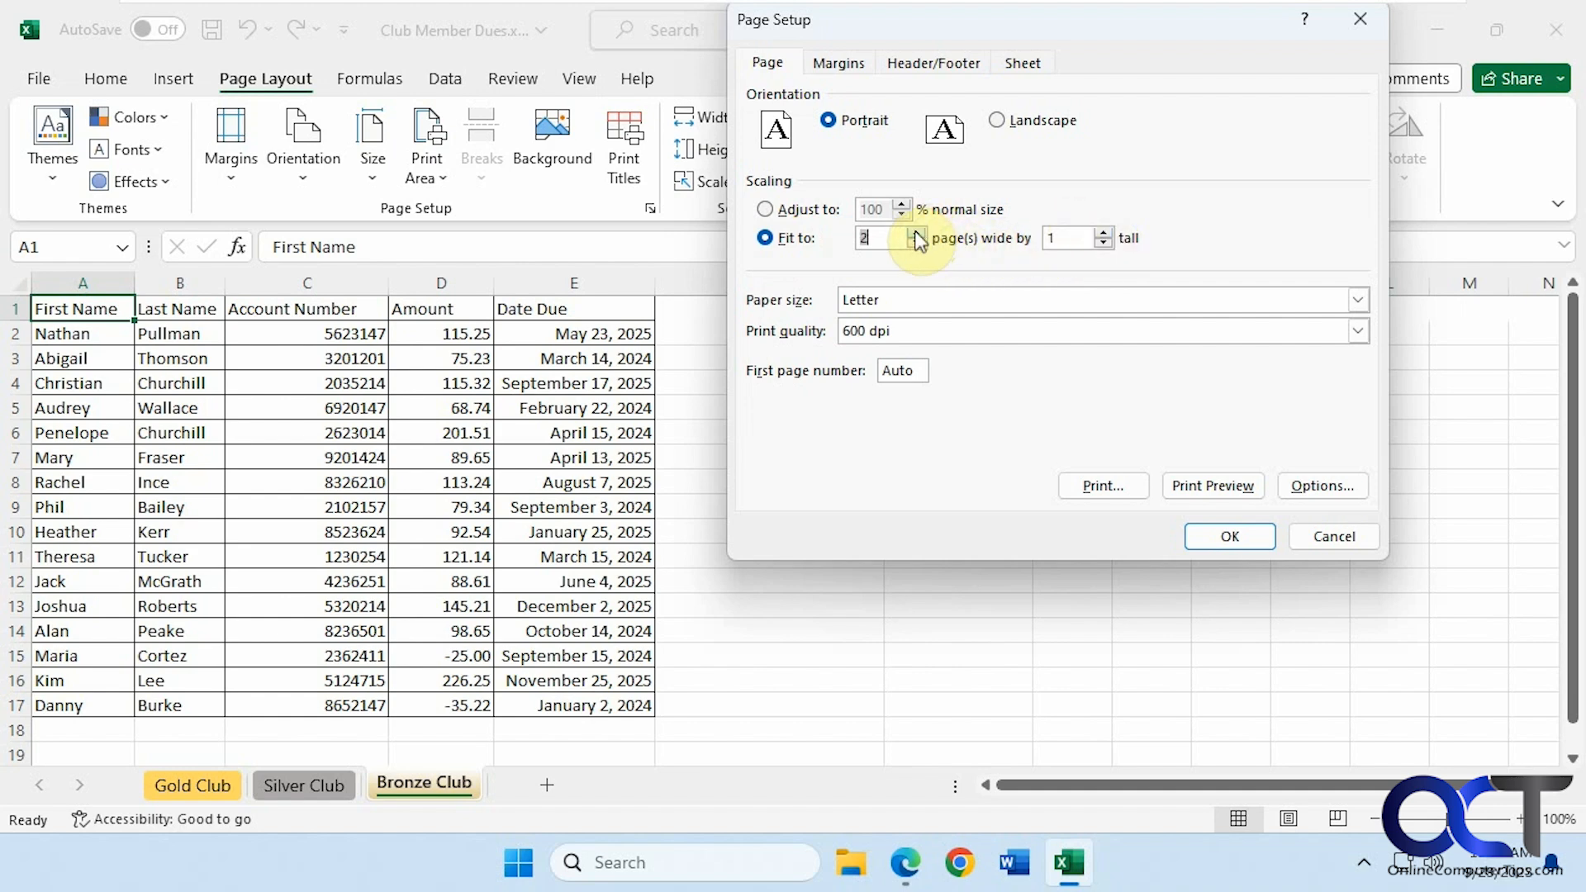
pyautogui.click(1104, 233)
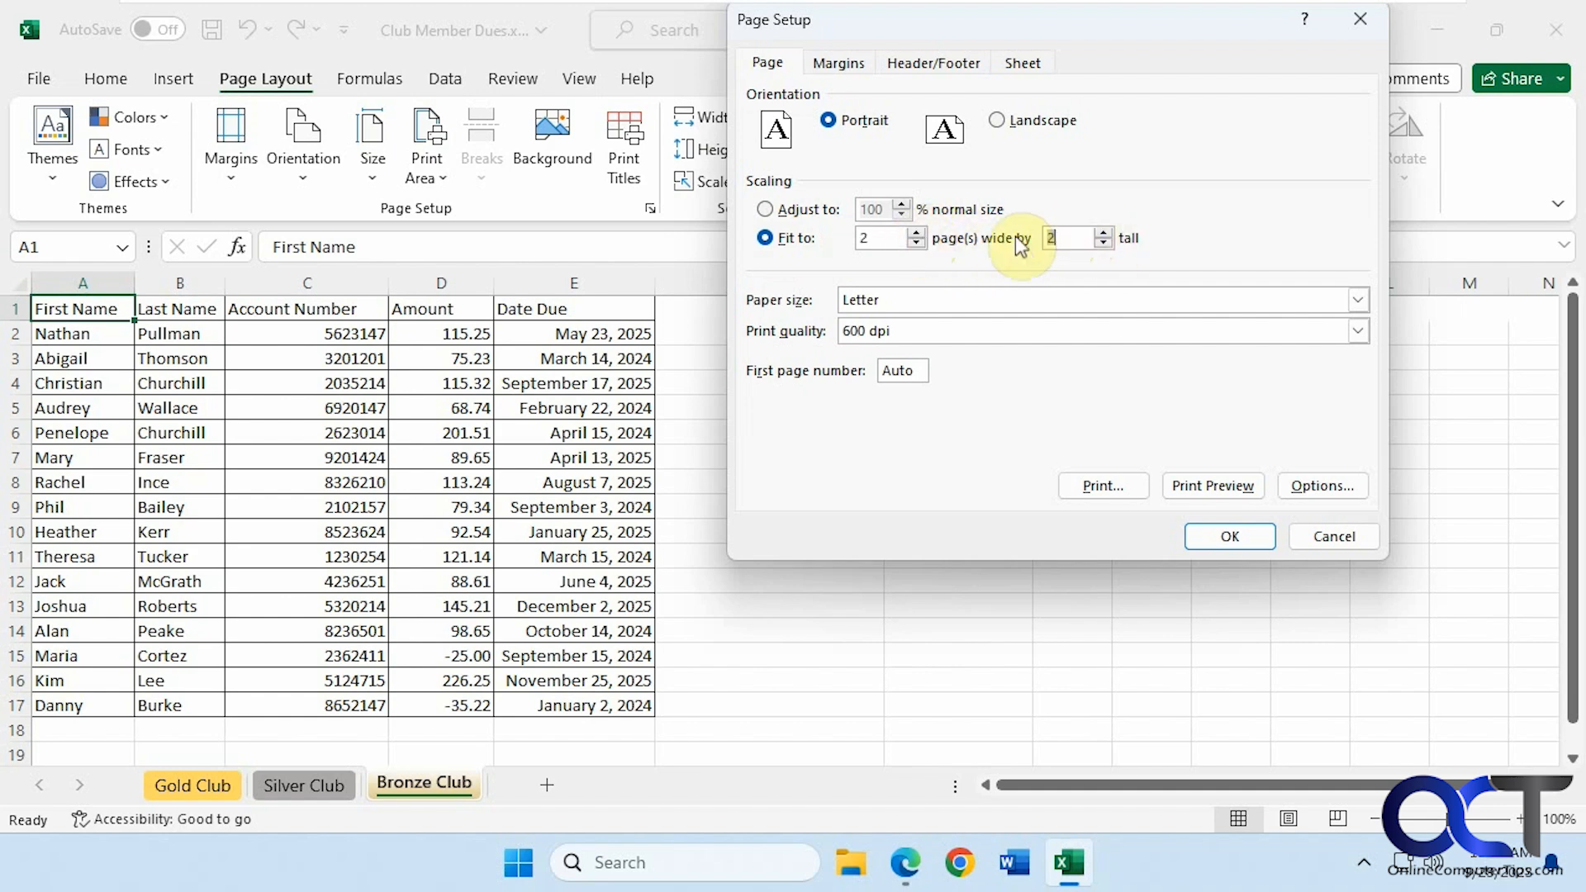
pyautogui.click(1103, 243)
pyautogui.click(915, 235)
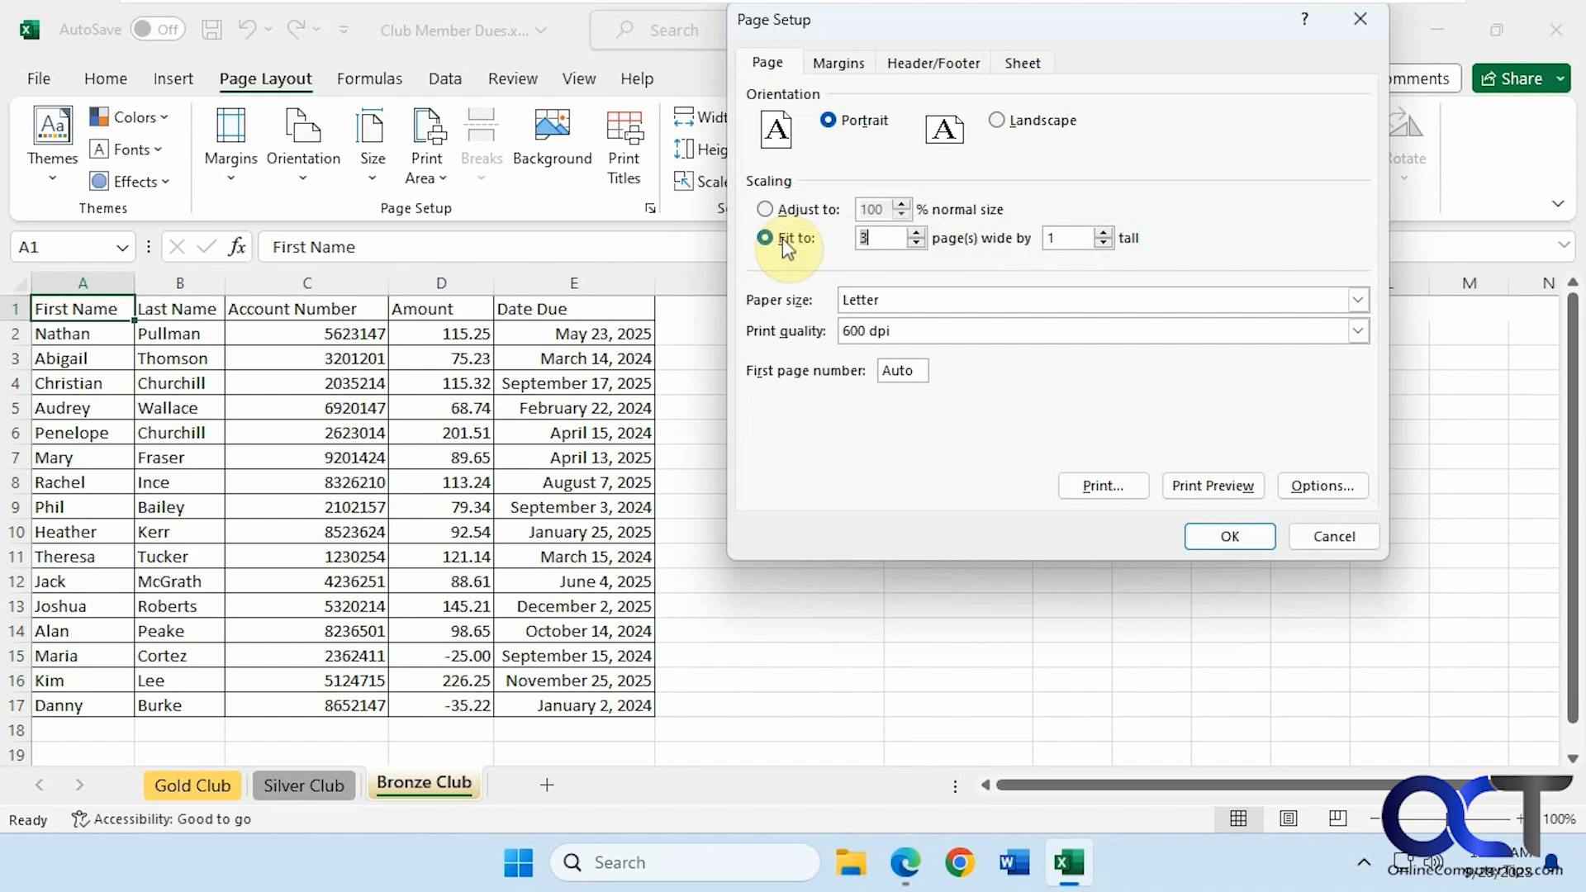
pyautogui.click(915, 243)
pyautogui.click(915, 242)
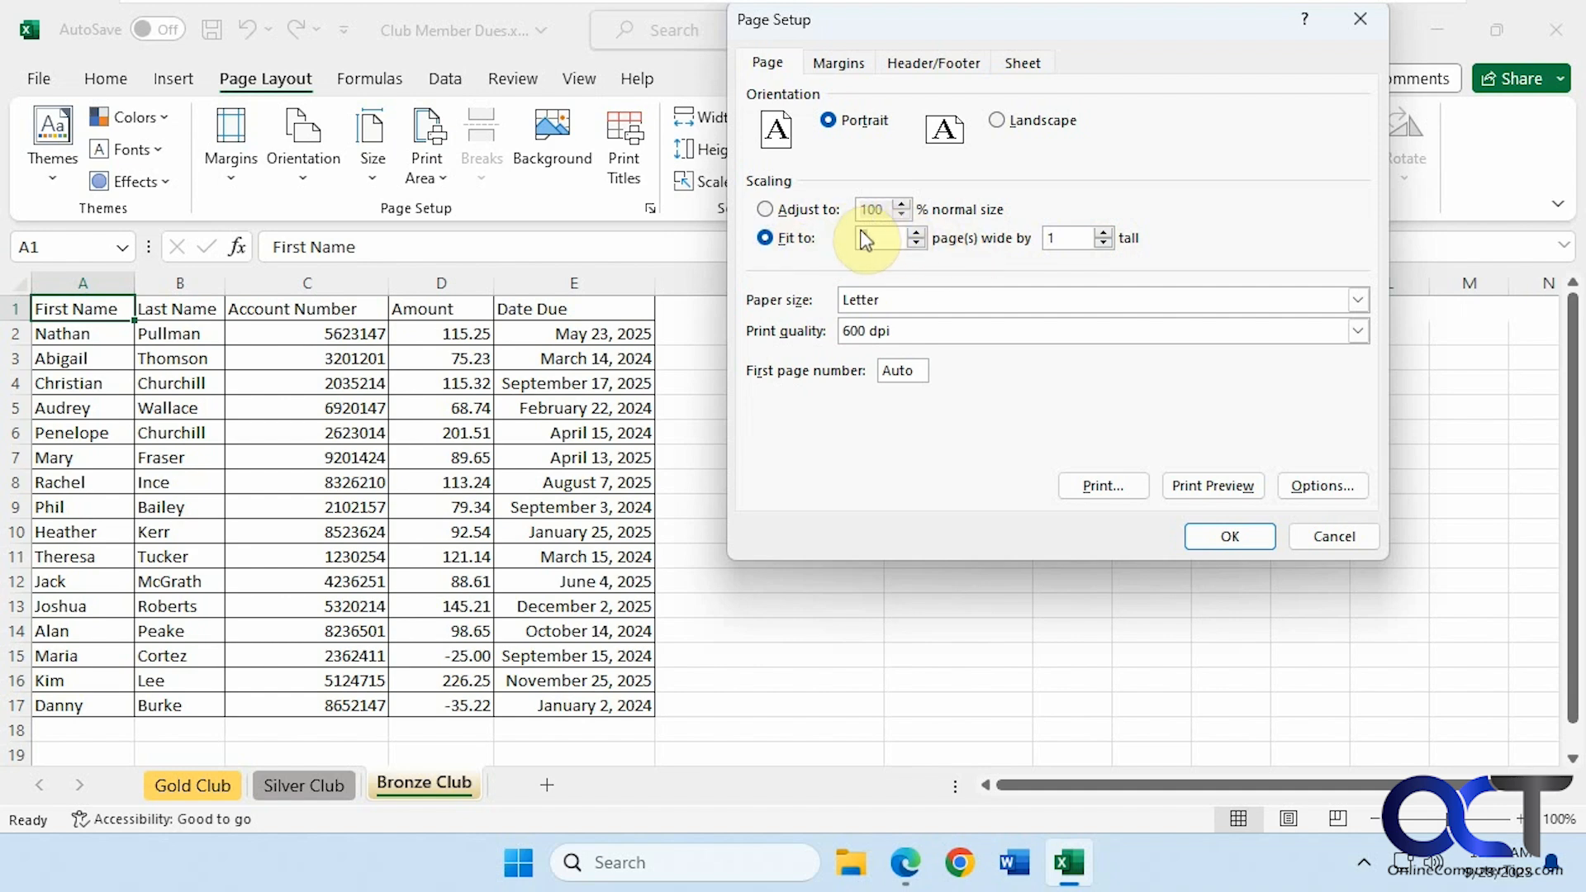
# - Review the paper size and print quality choices, and close the page setup without applying any changes
pyautogui.click(1357, 301)
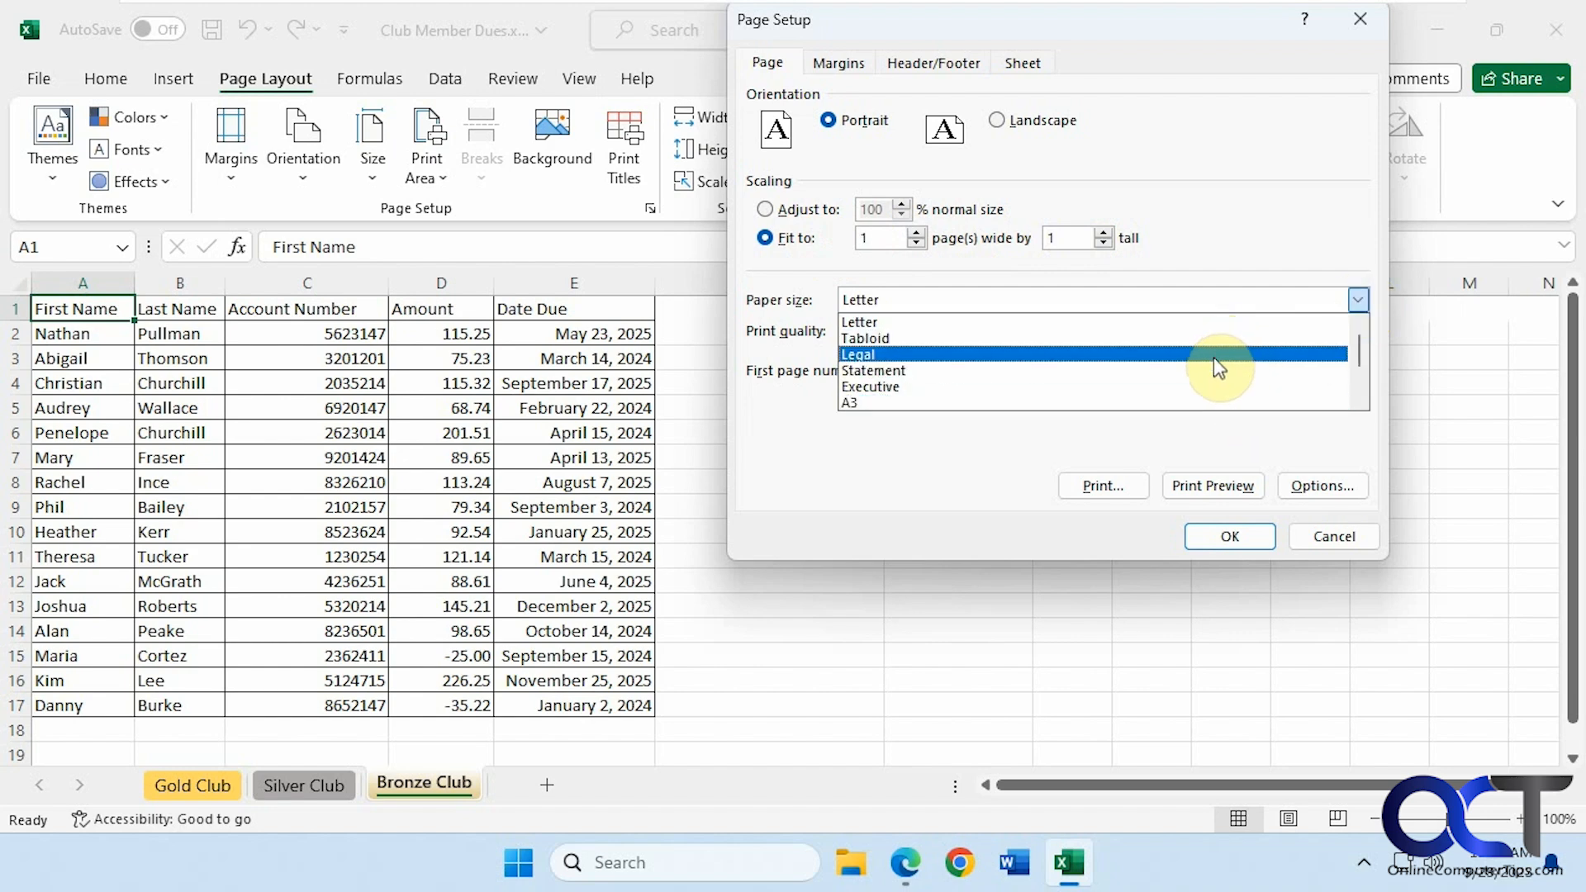
pyautogui.click(1082, 450)
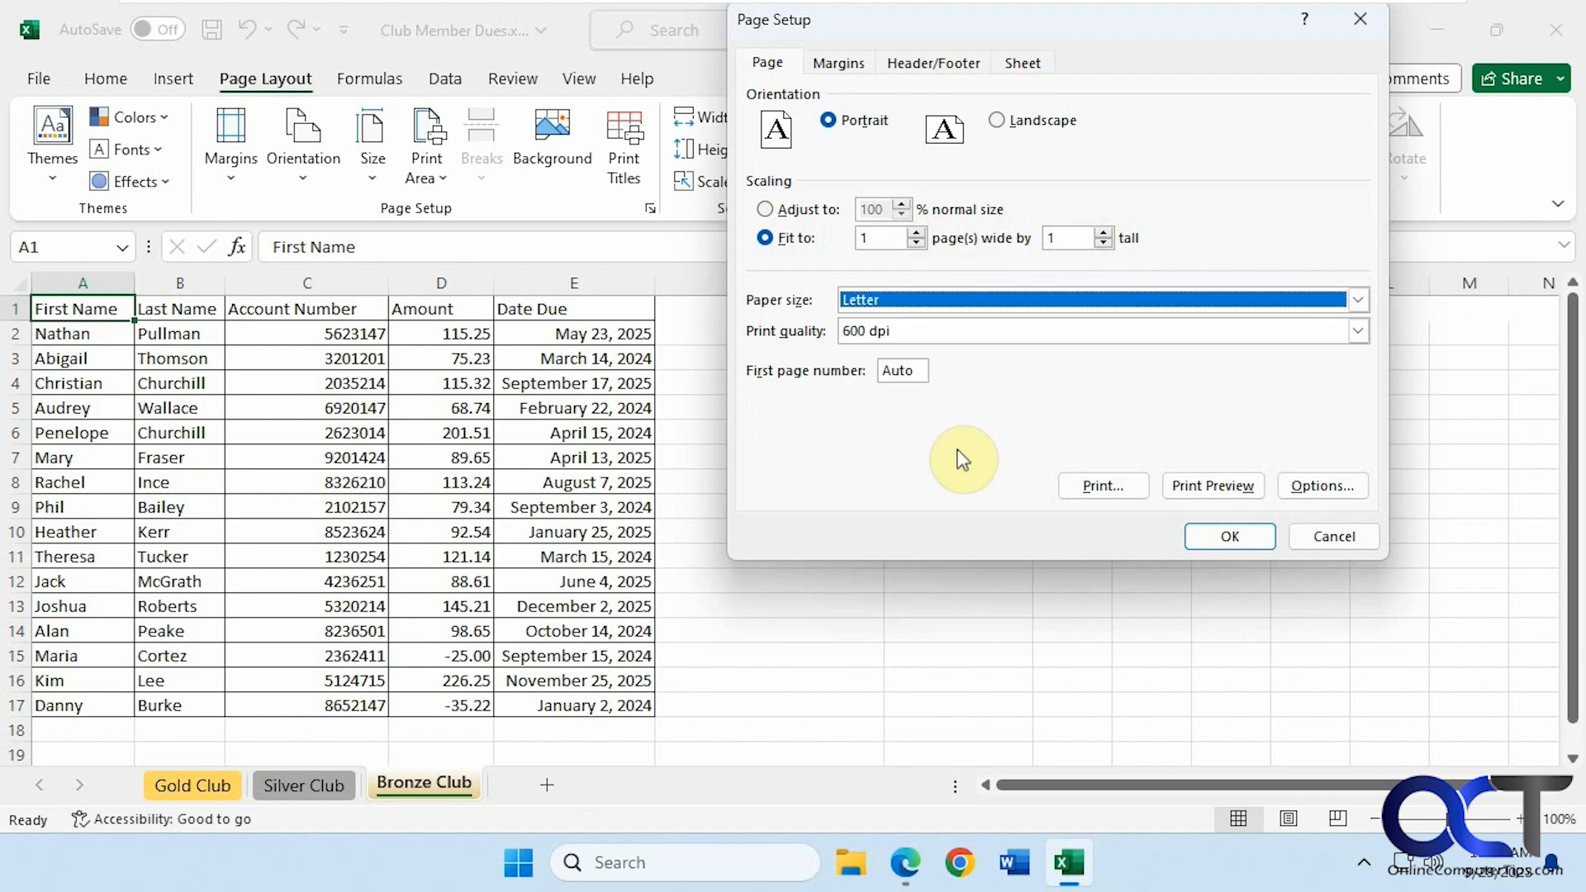
pyautogui.click(1033, 332)
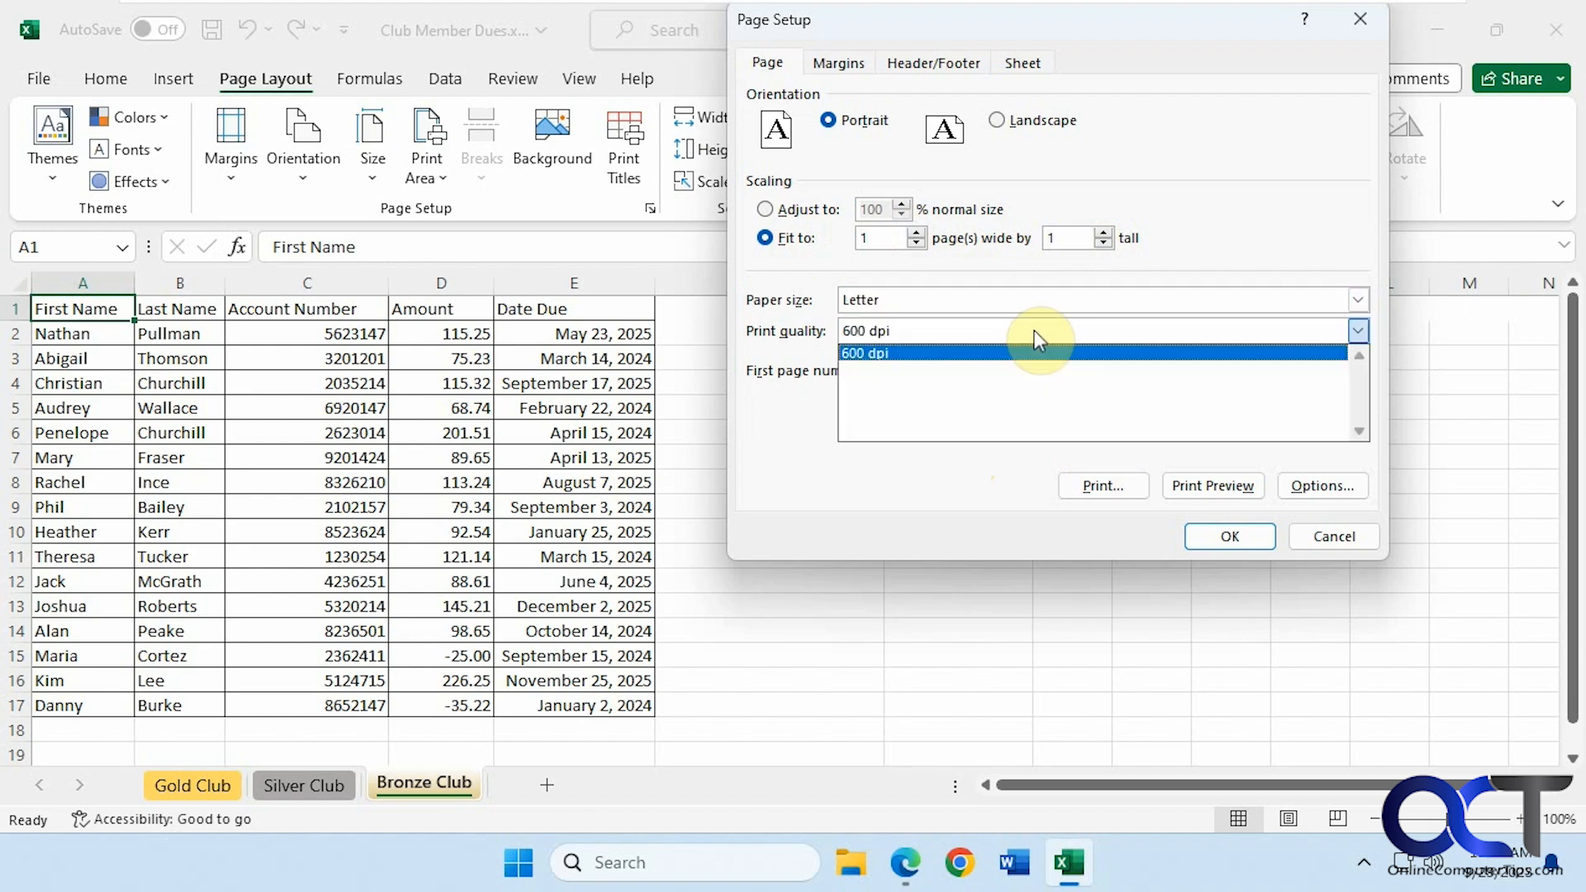
pyautogui.click(1033, 330)
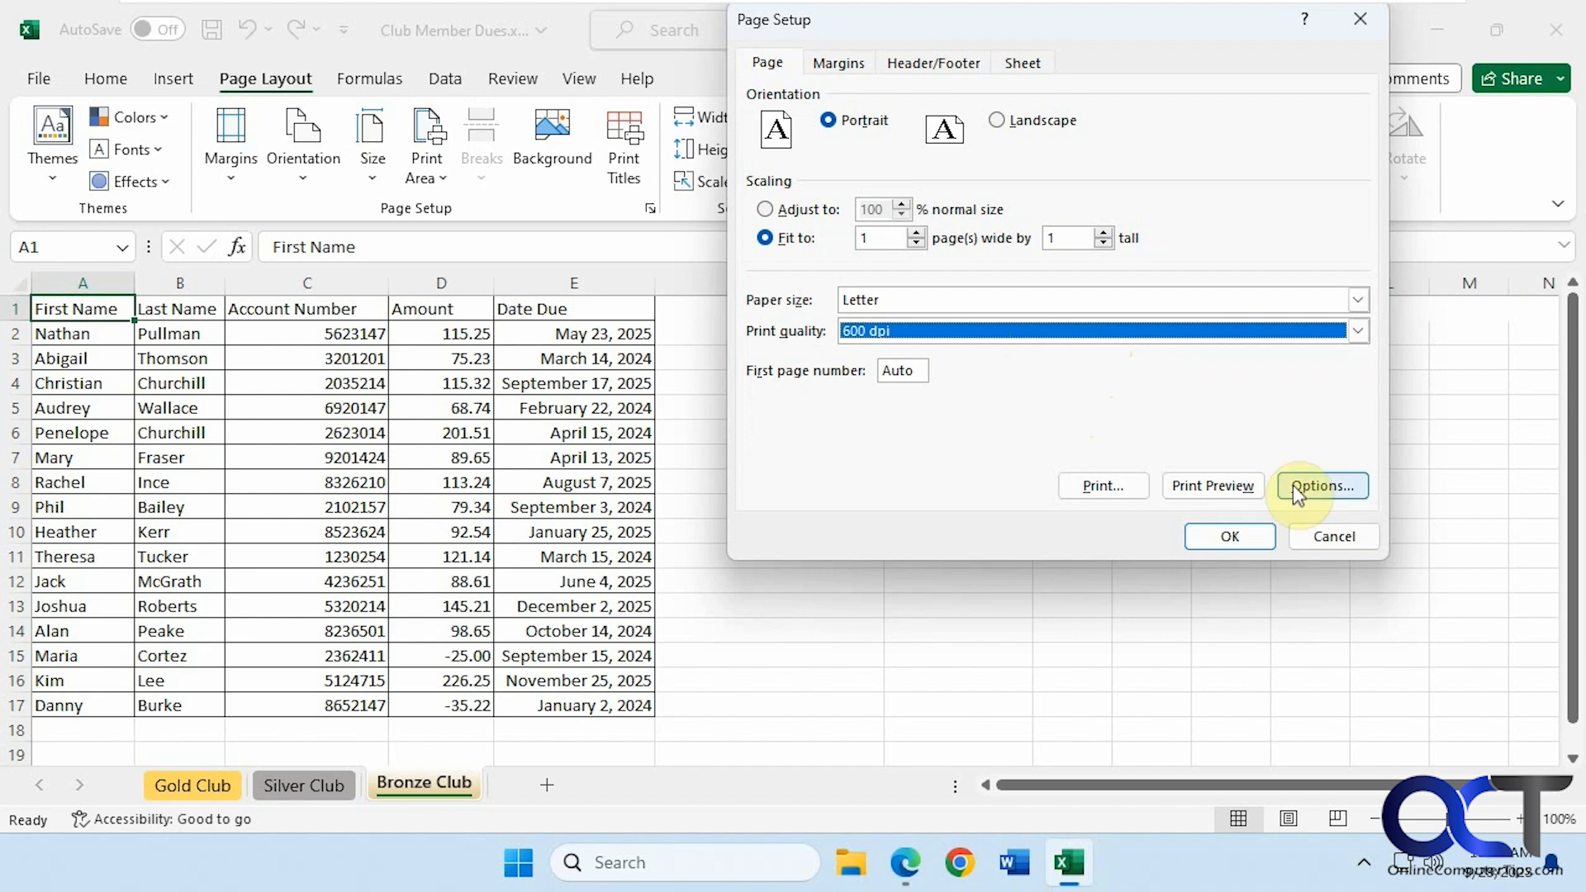
pyautogui.click(1334, 536)
# - Review the page orientation choices and the available paper sizes, including the additional paper size settings, without changing any of them
pyautogui.click(314, 180)
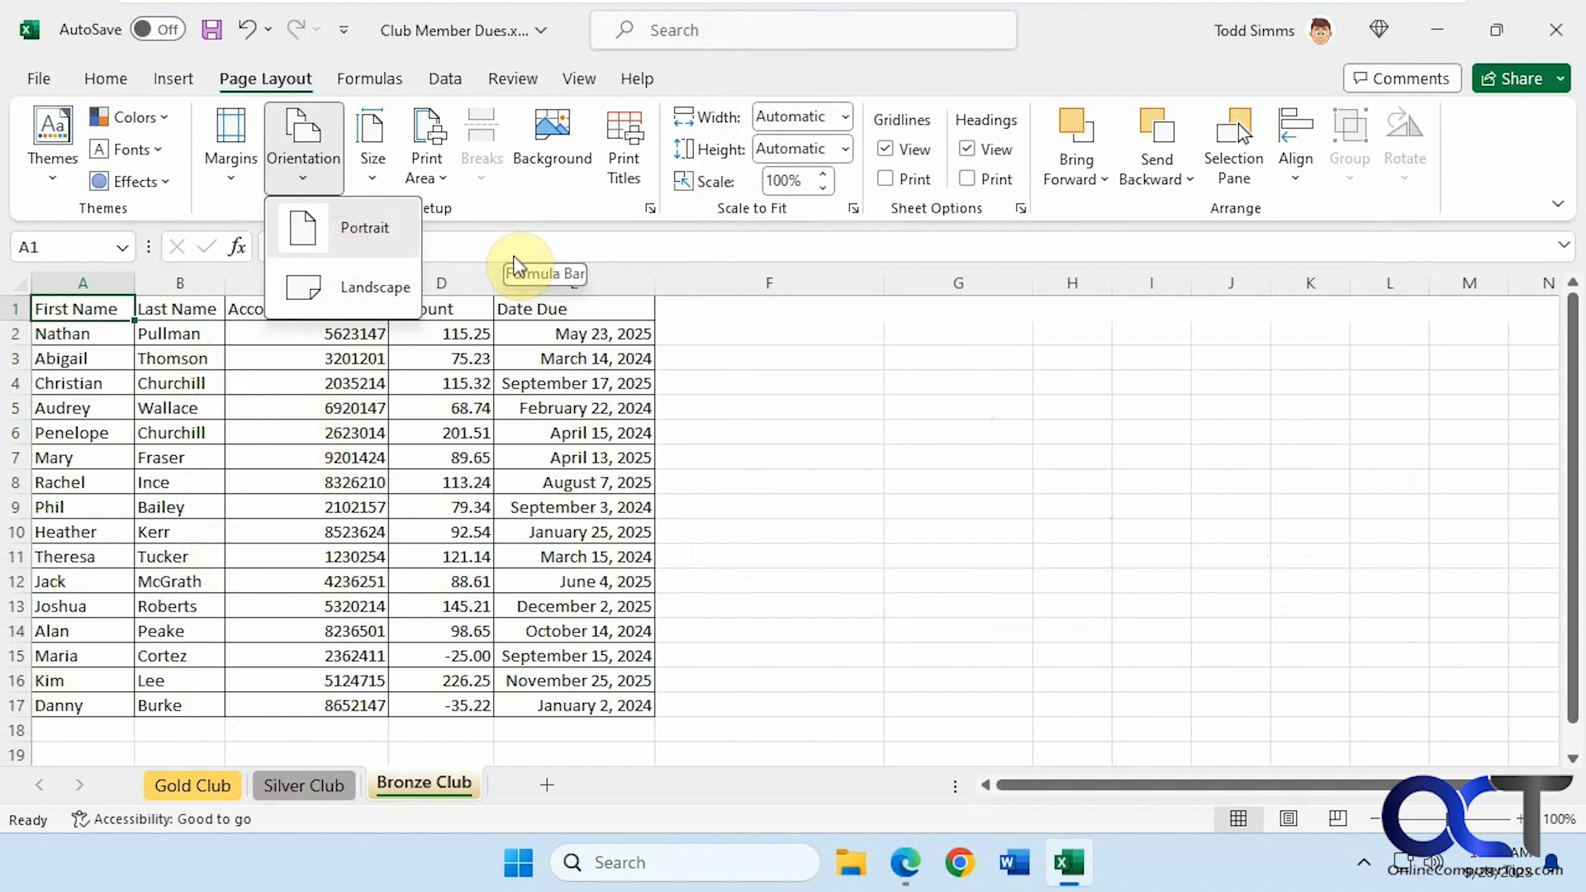
pyautogui.click(367, 180)
pyautogui.click(365, 177)
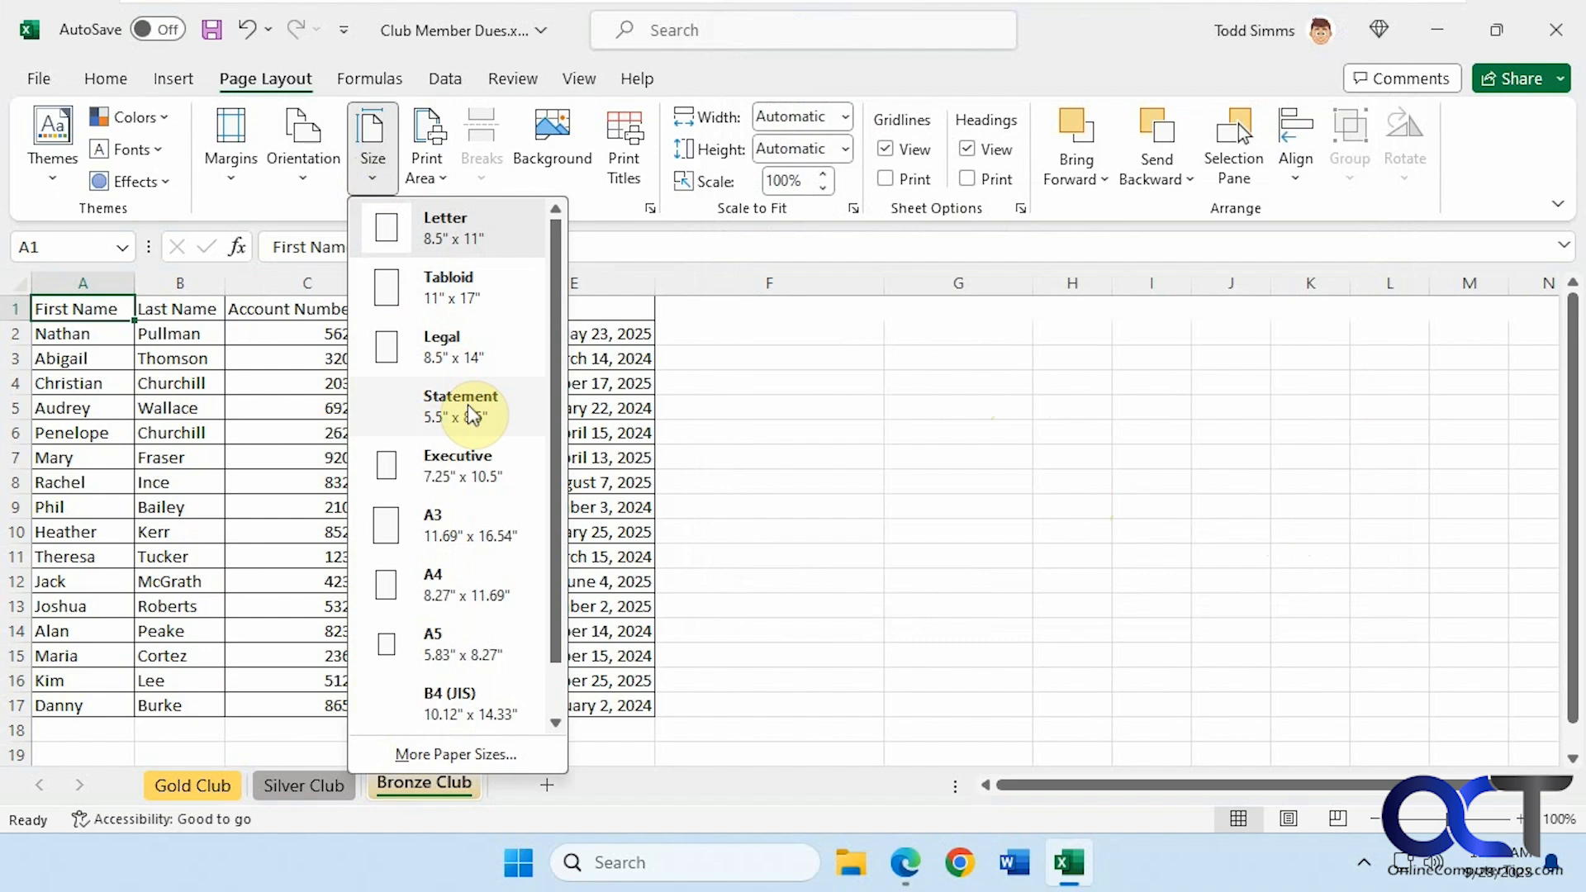
pyautogui.scroll(-1, 471, 413)
pyautogui.click(483, 750)
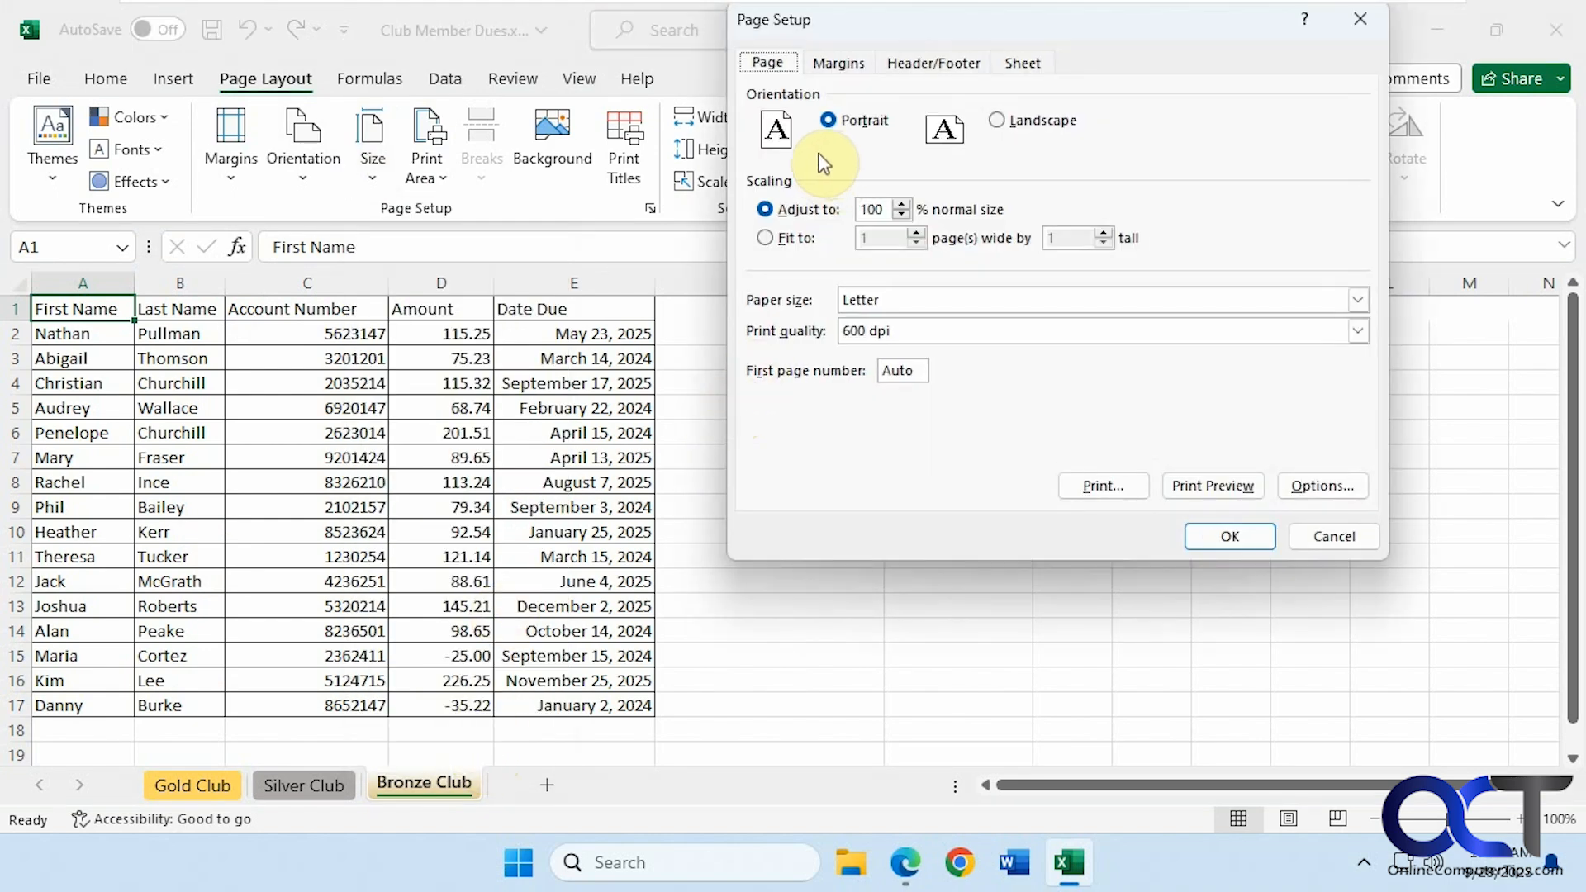
pyautogui.click(1357, 302)
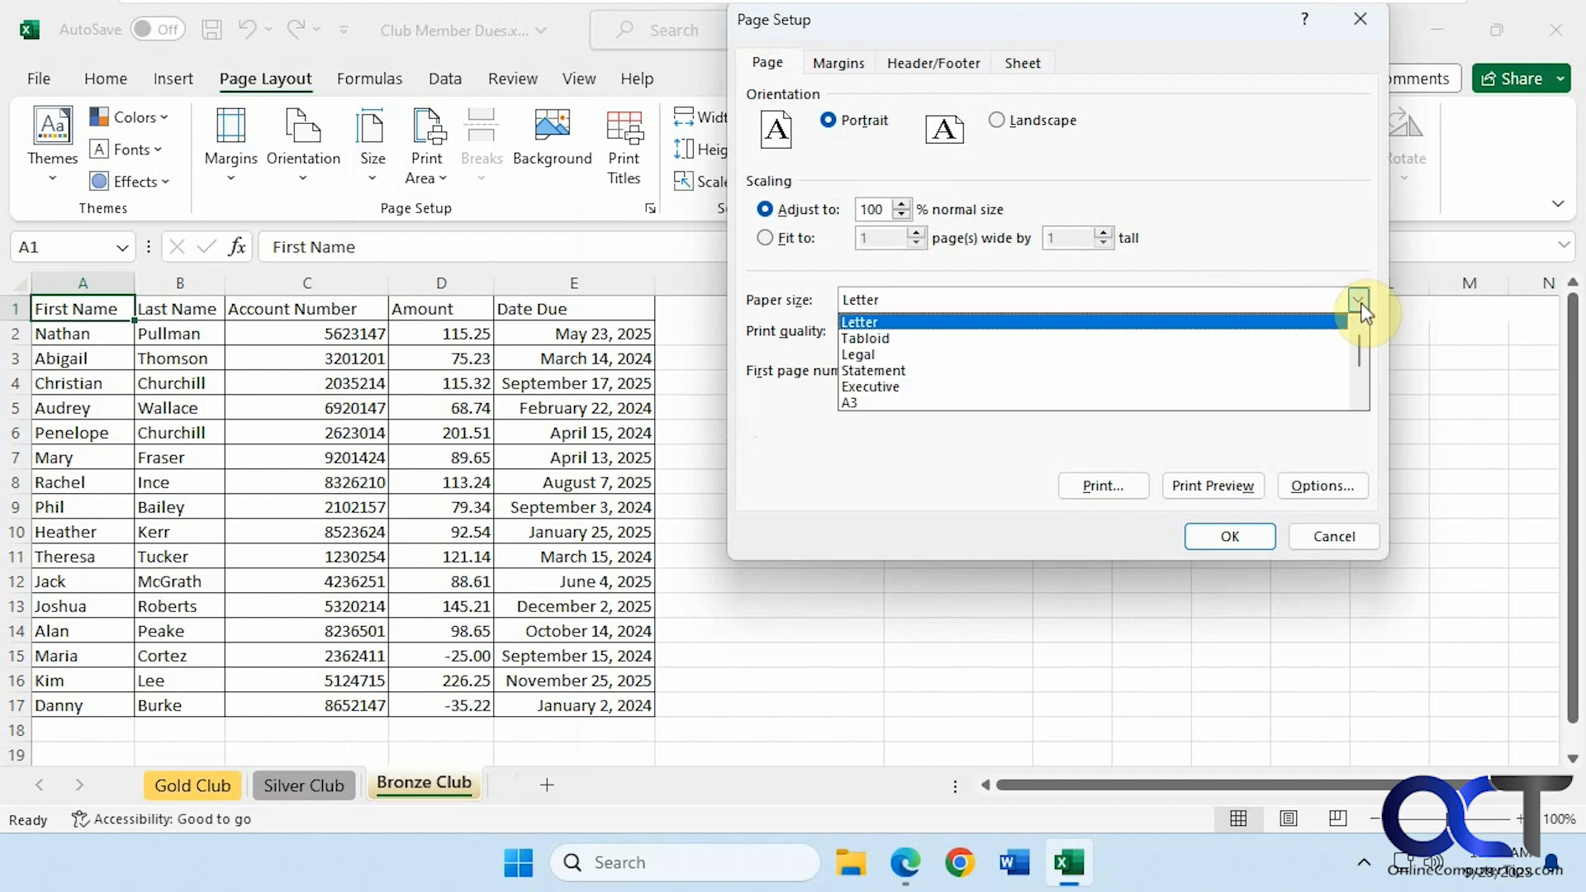
pyautogui.click(1359, 302)
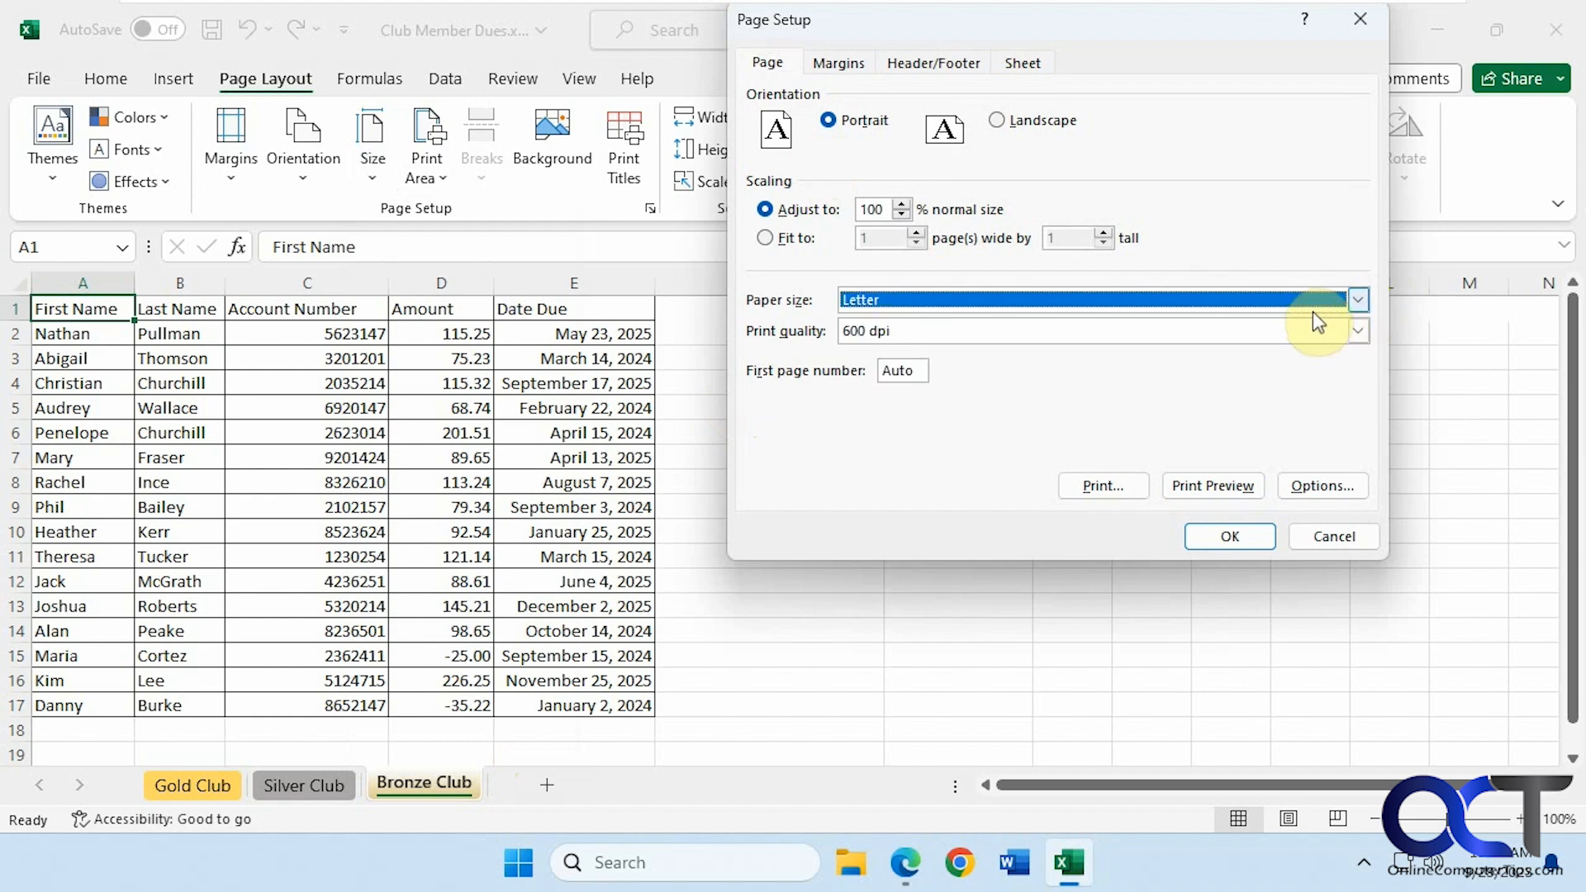
pyautogui.click(1332, 536)
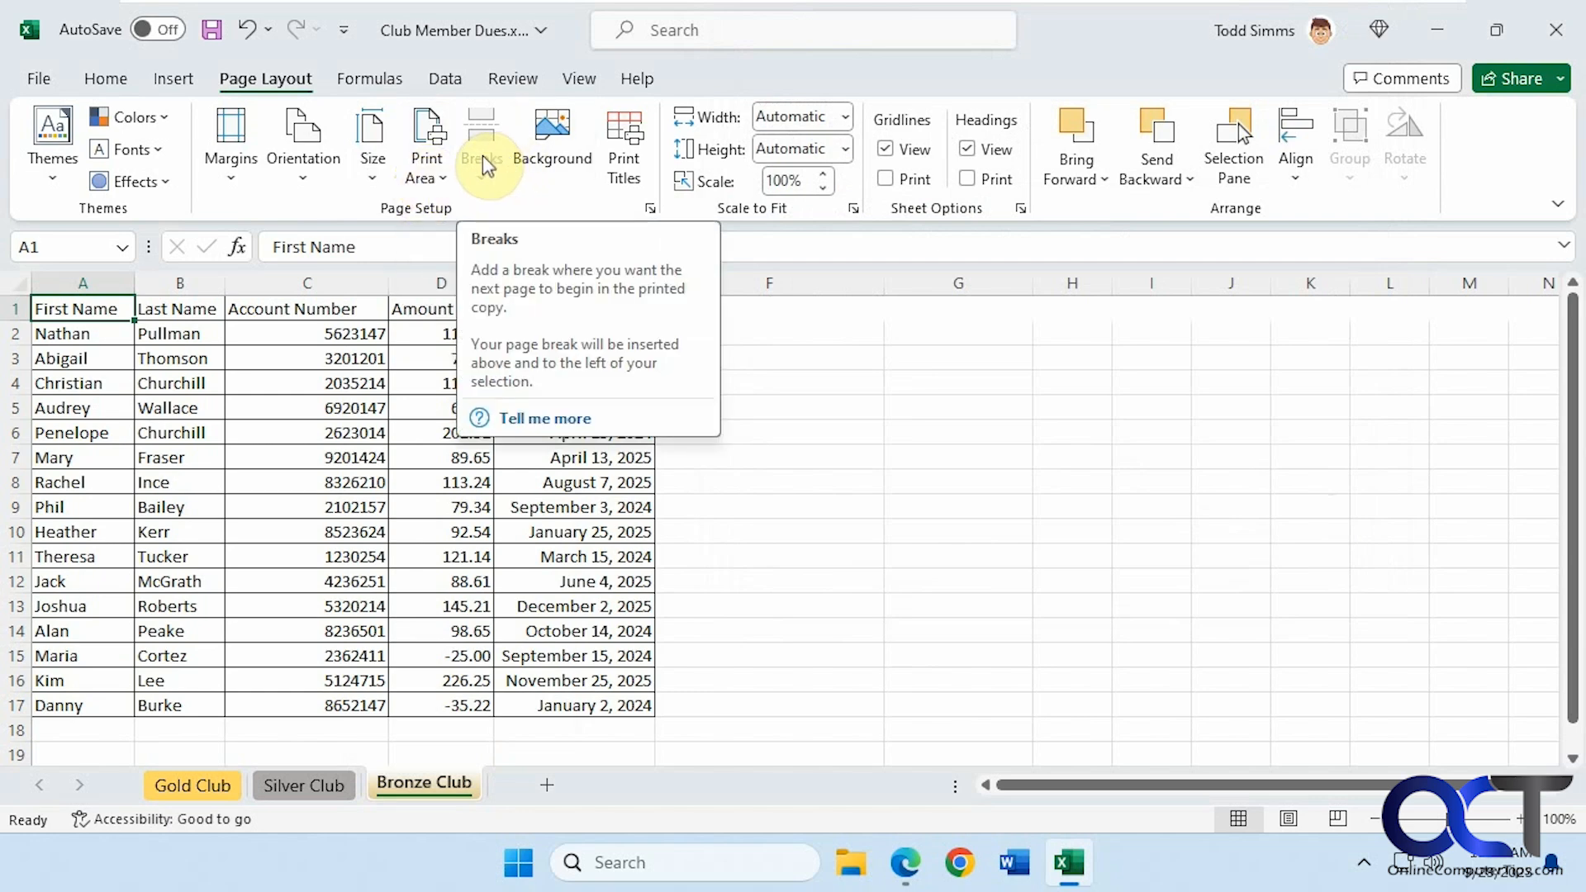
# - Search Bing images for "clouds" and insert one of the cloud pictures as the sheet background
pyautogui.click(567, 154)
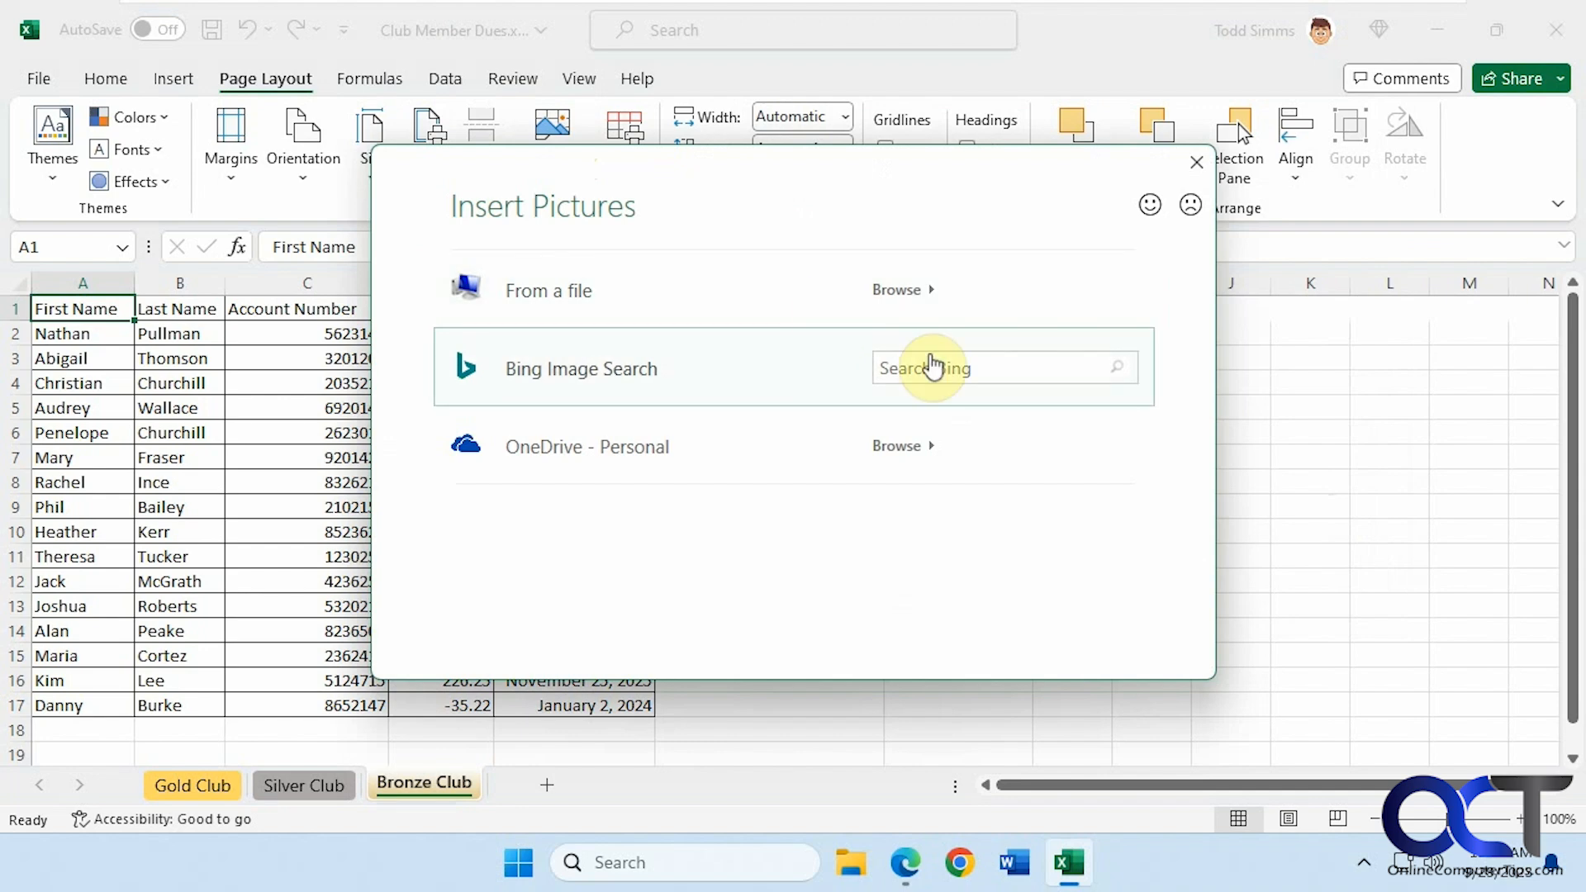
pyautogui.click(939, 369)
pyautogui.write('clouds')
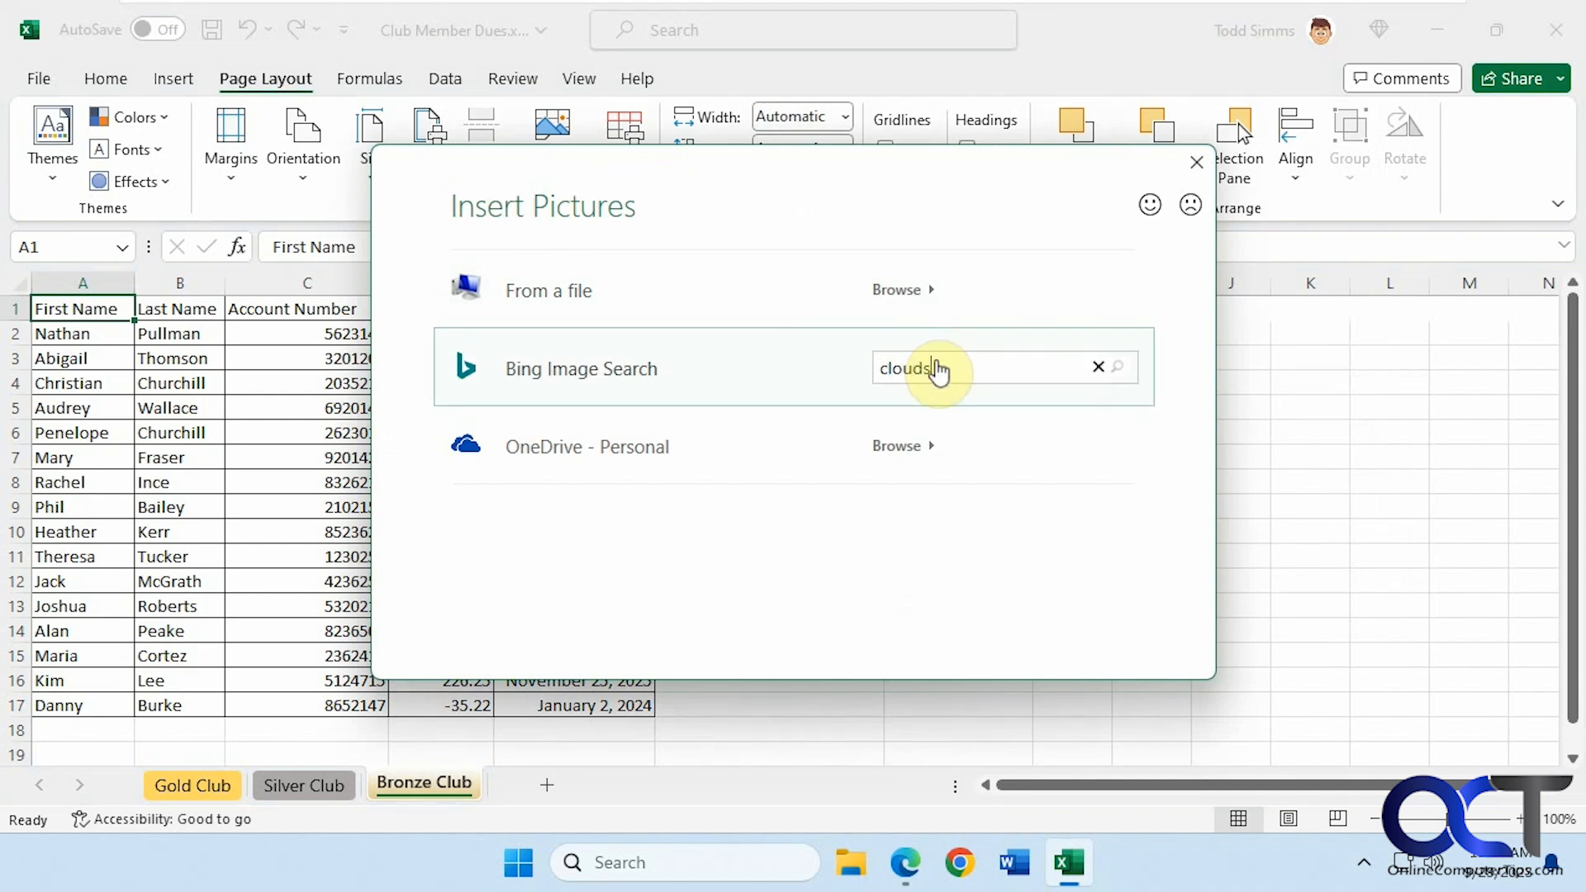
pyautogui.press('Return')
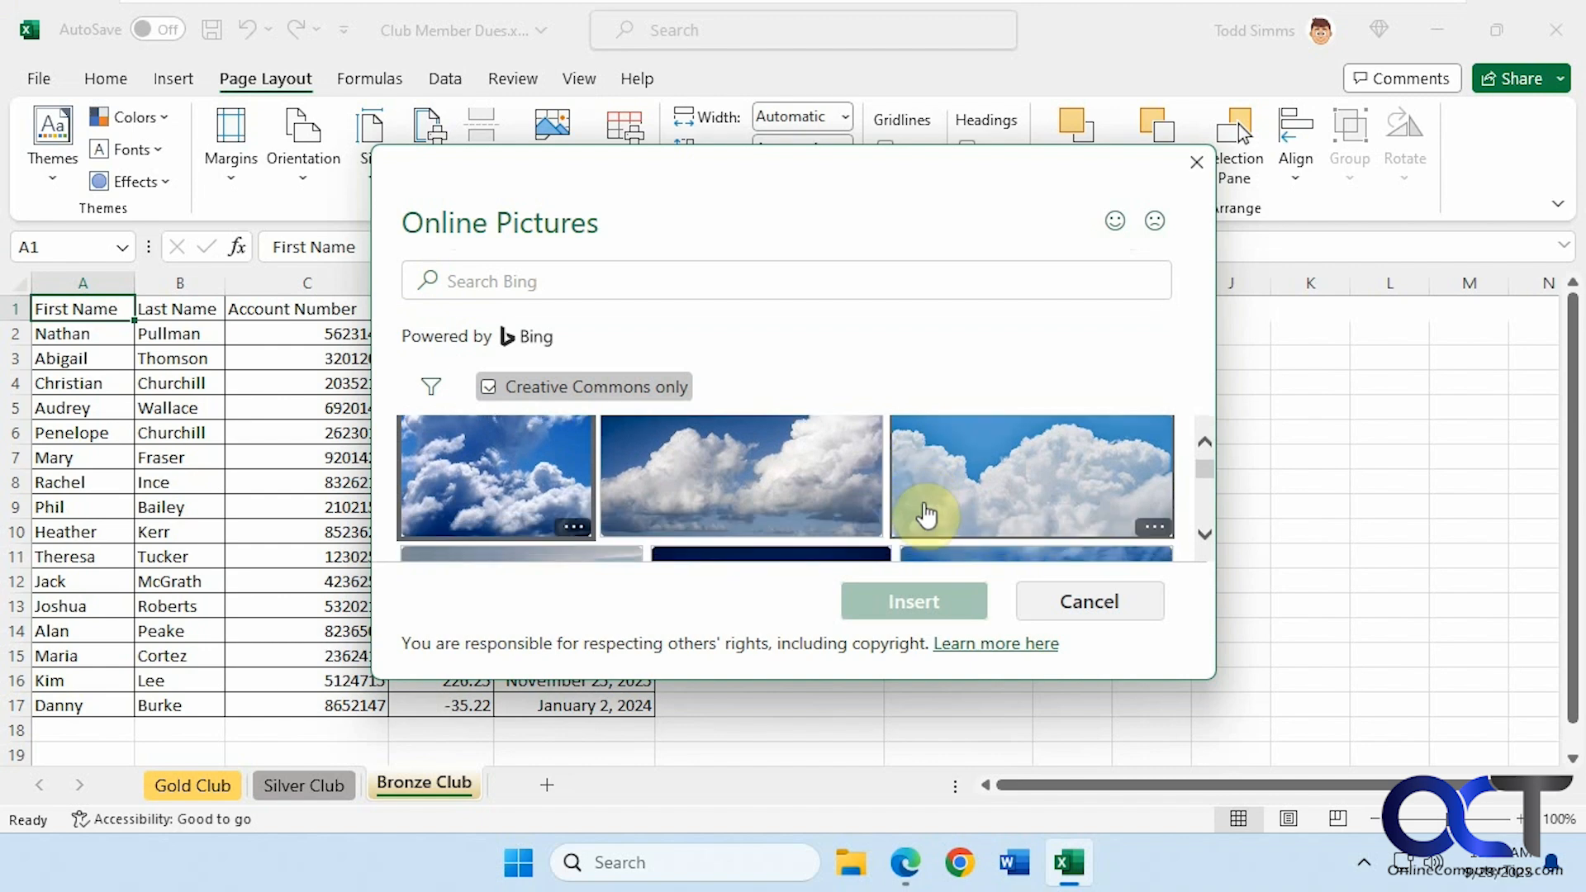
pyautogui.moveTo(1208, 468); pyautogui.dragTo(1203, 467)
pyautogui.click(574, 496)
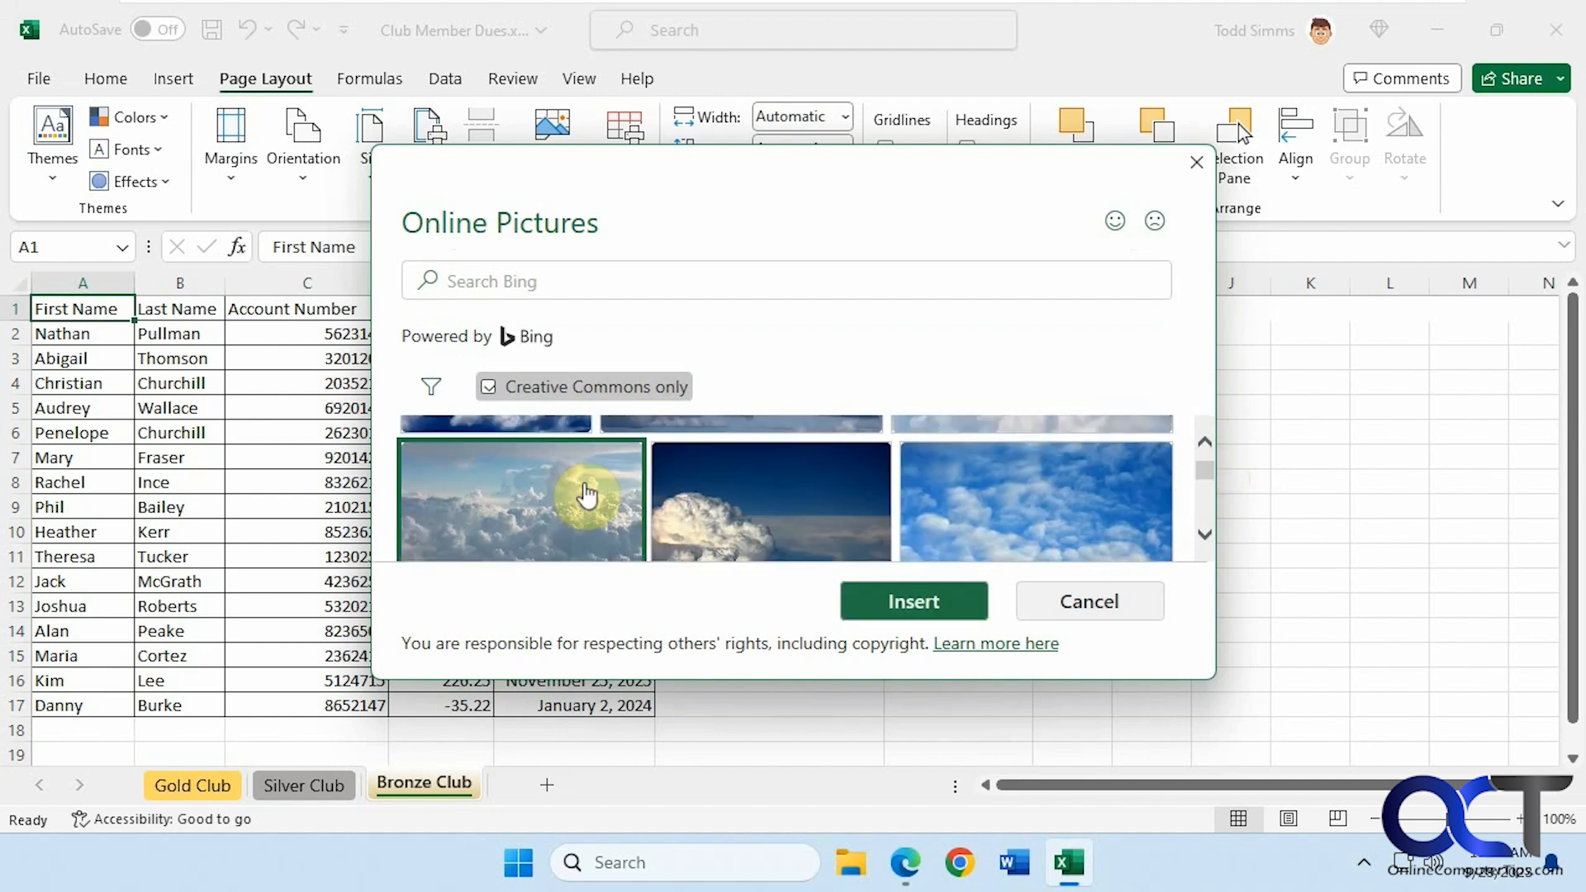
pyautogui.click(888, 596)
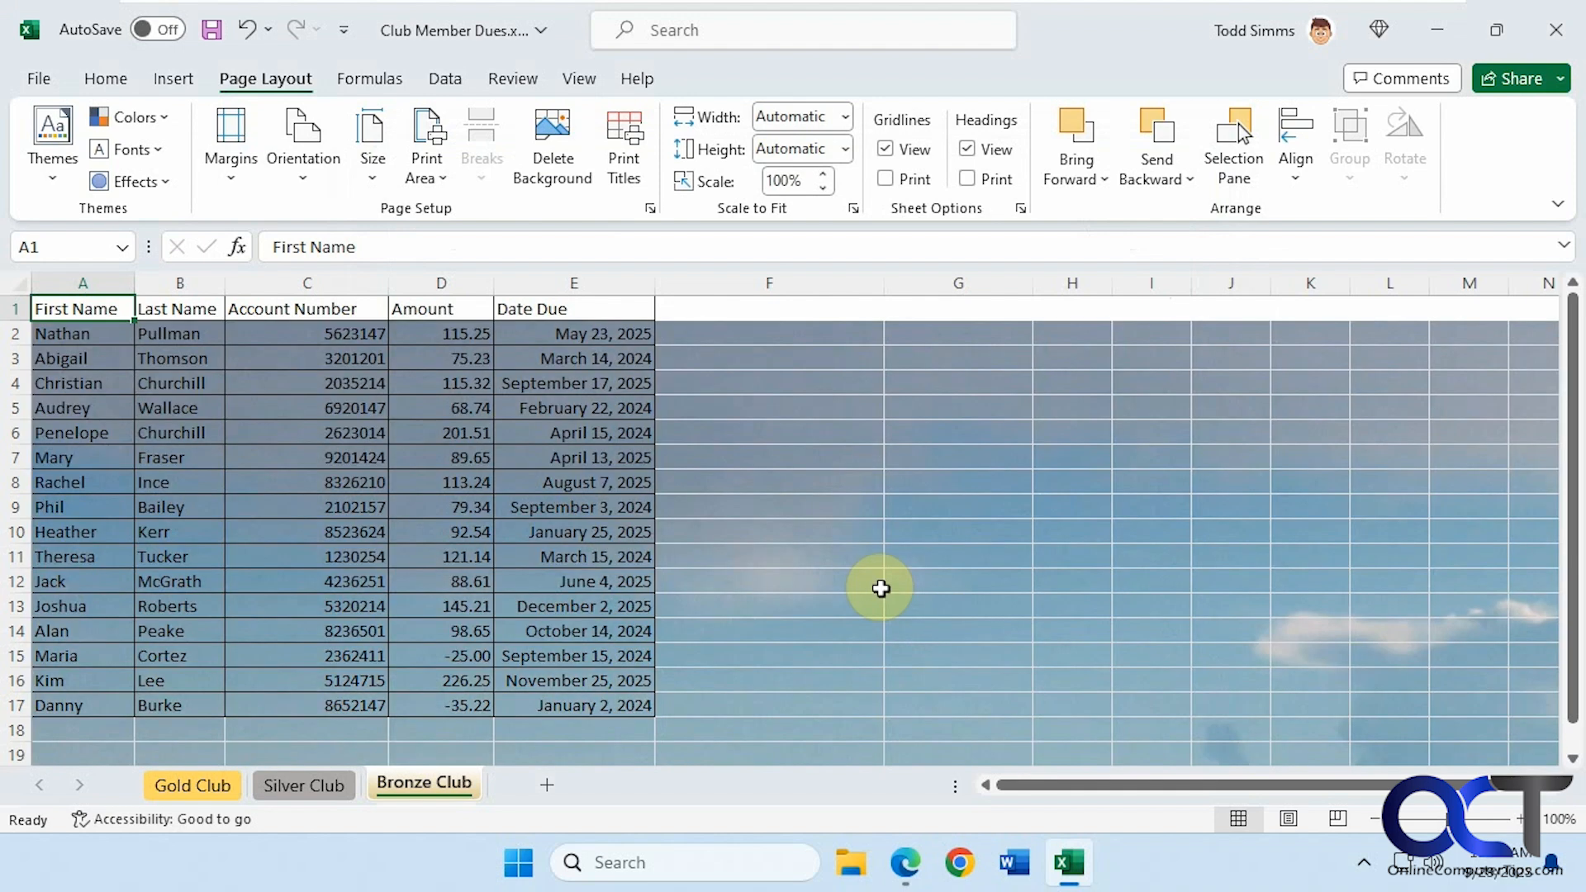
pyautogui.scroll(-4, 880, 588)
pyautogui.scroll(4, 867, 590)
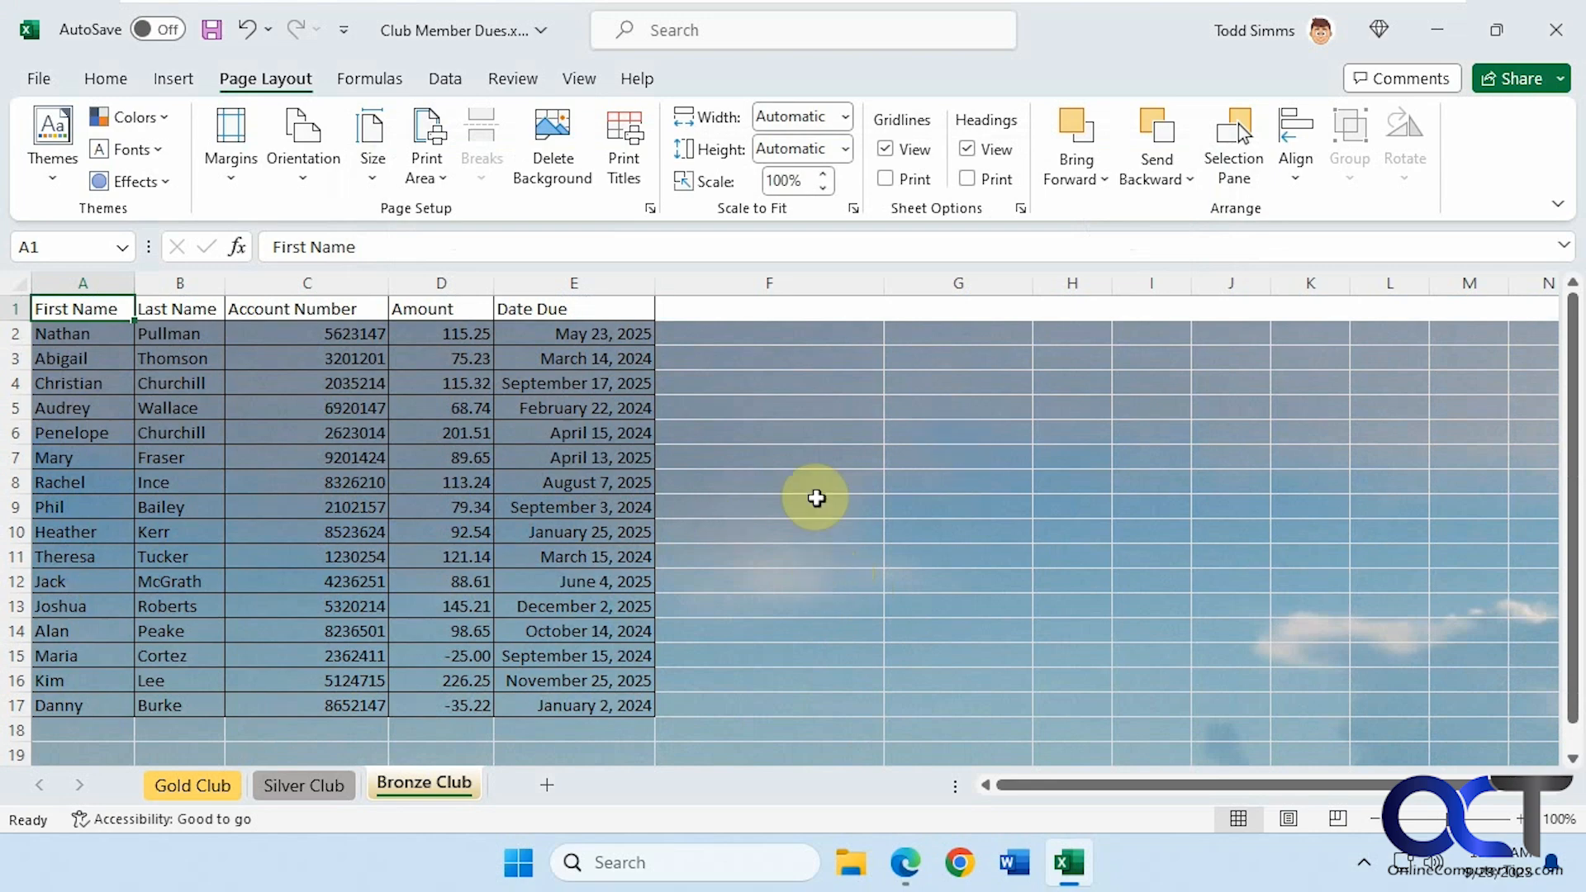
# - Open the print titles settings, try the "Over, then down" page order, and cancel the change
pyautogui.click(625, 152)
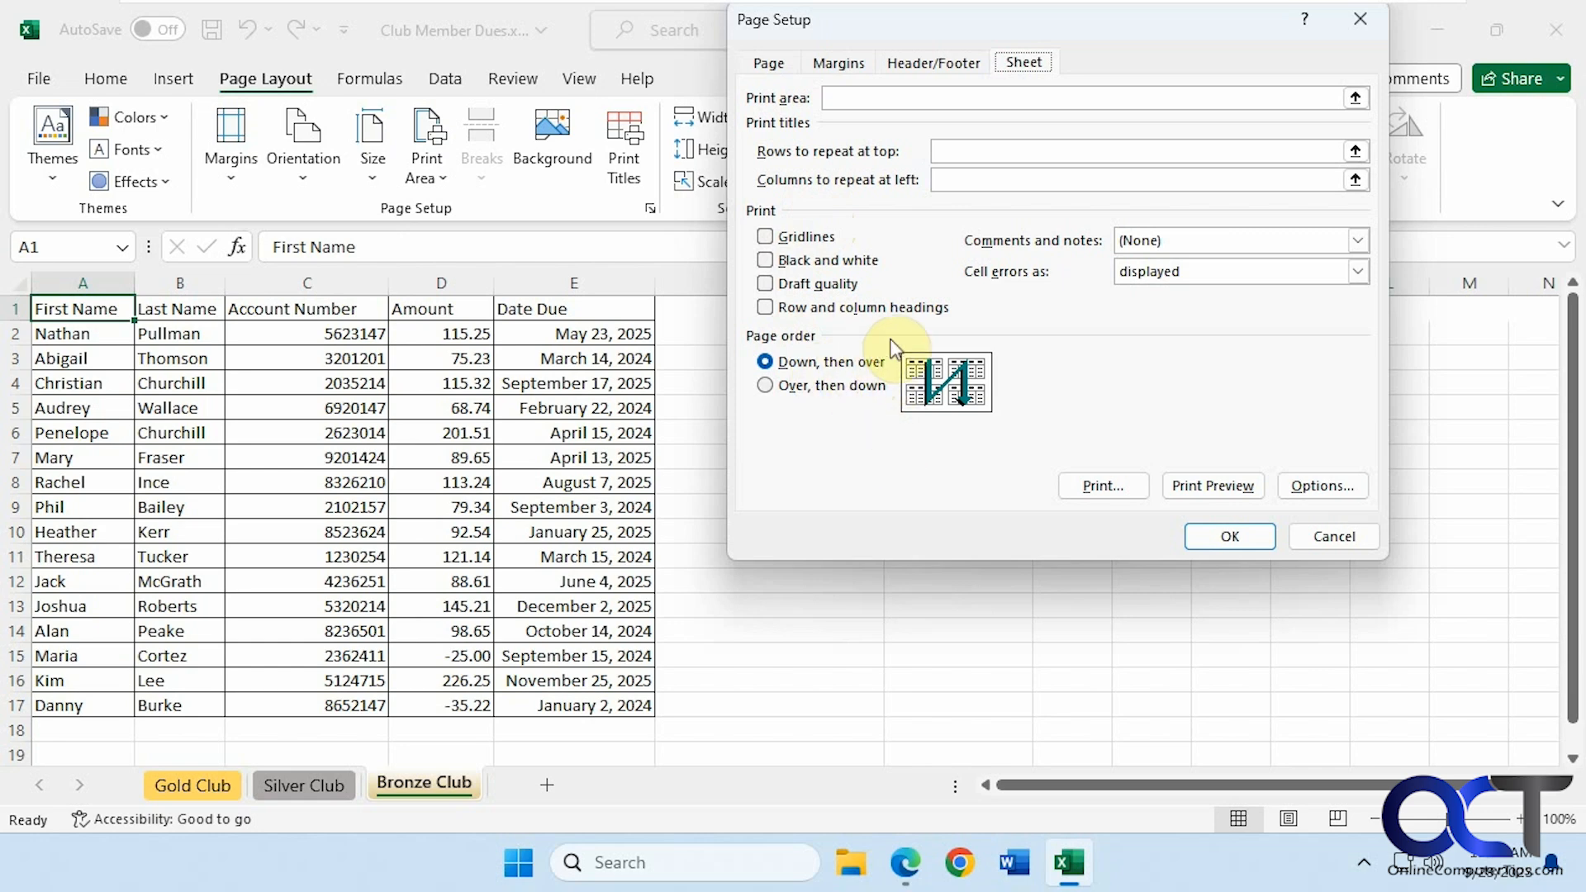
pyautogui.click(841, 388)
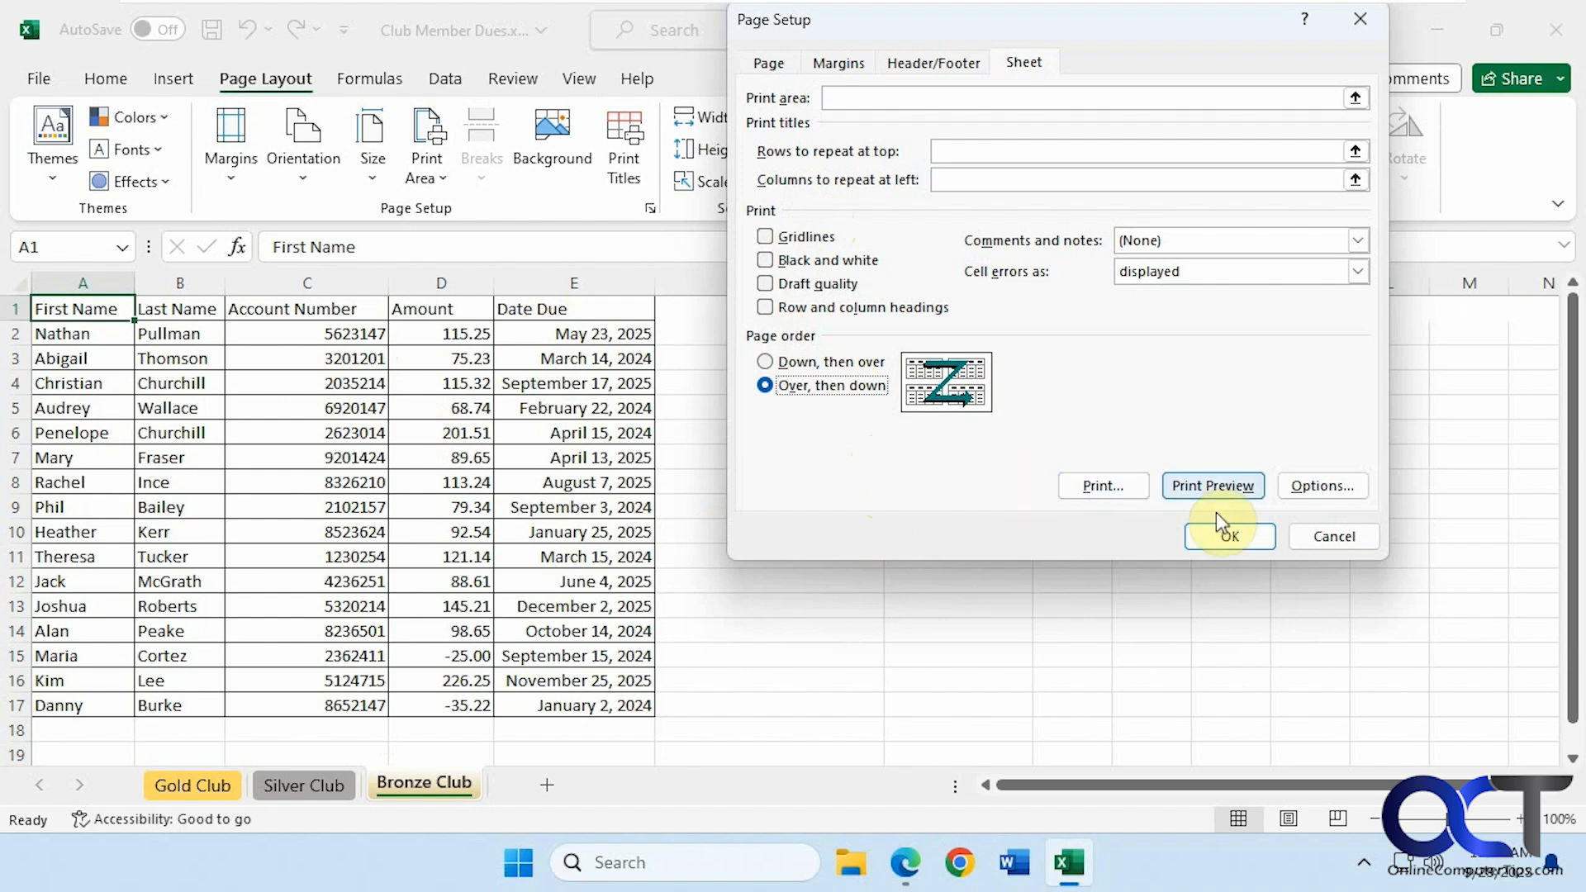
pyautogui.click(1313, 537)
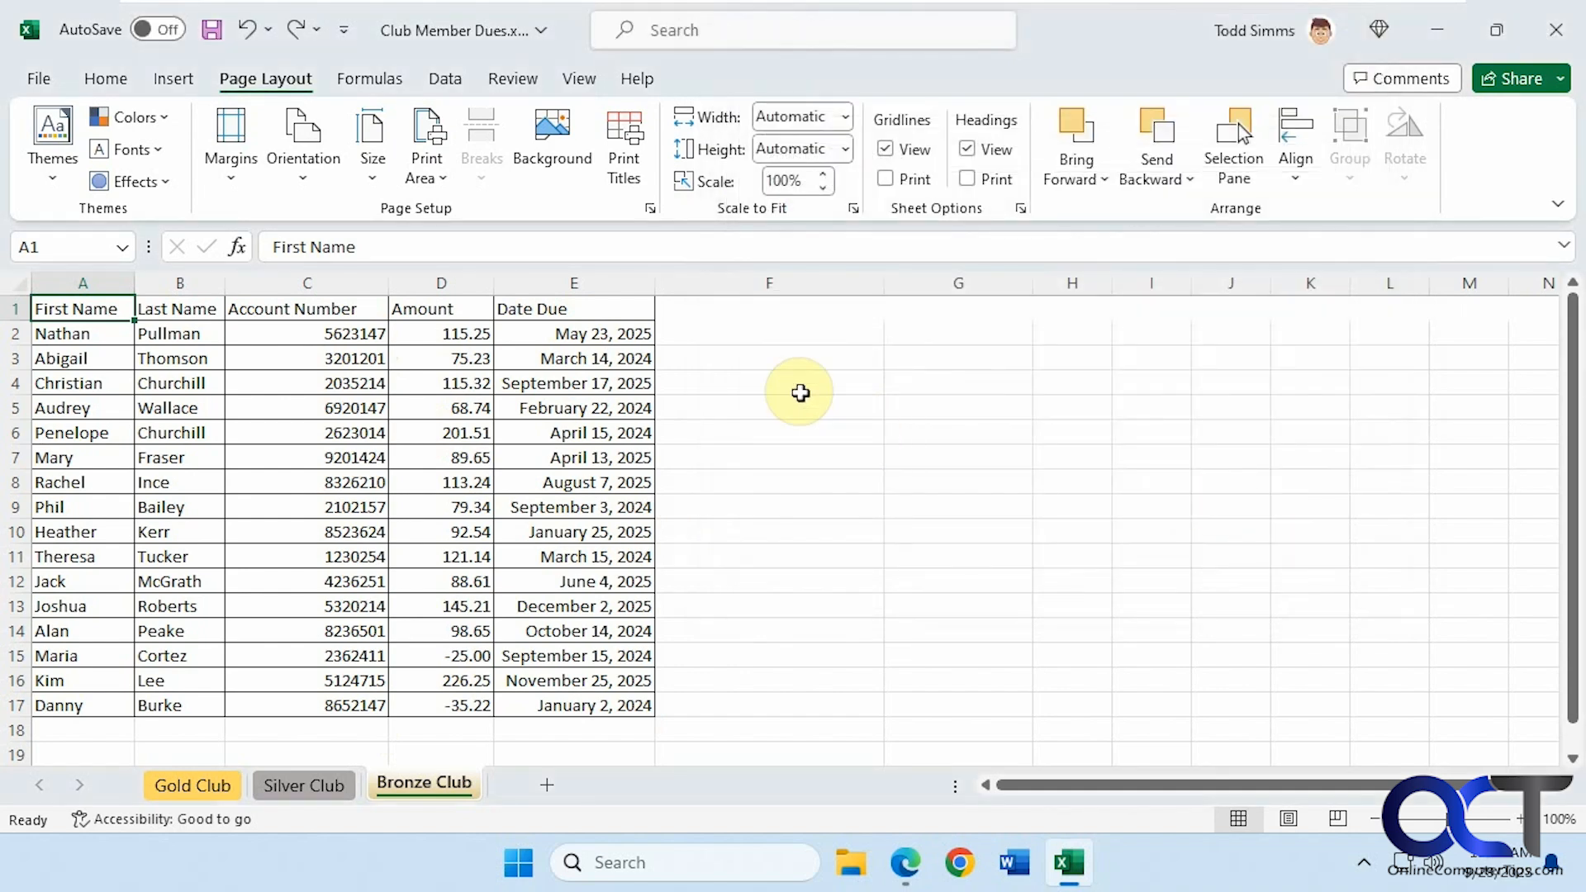
# - Review the Page Setup dialog and the list of available paper sizes for the Bronze Club sheet without changing anything
pyautogui.click(651, 208)
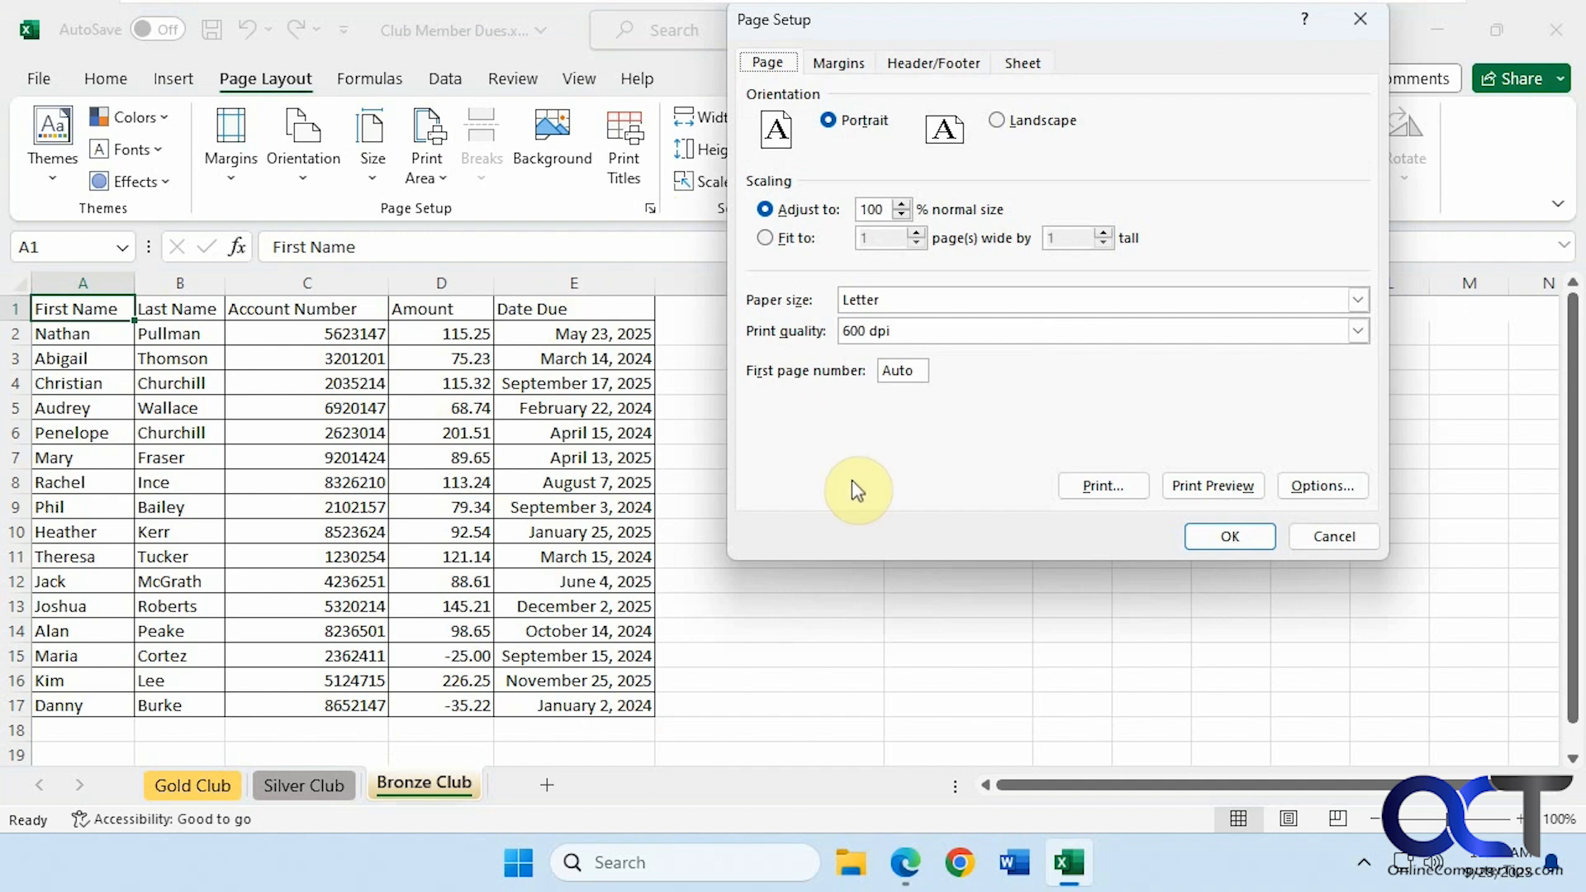
pyautogui.click(1326, 533)
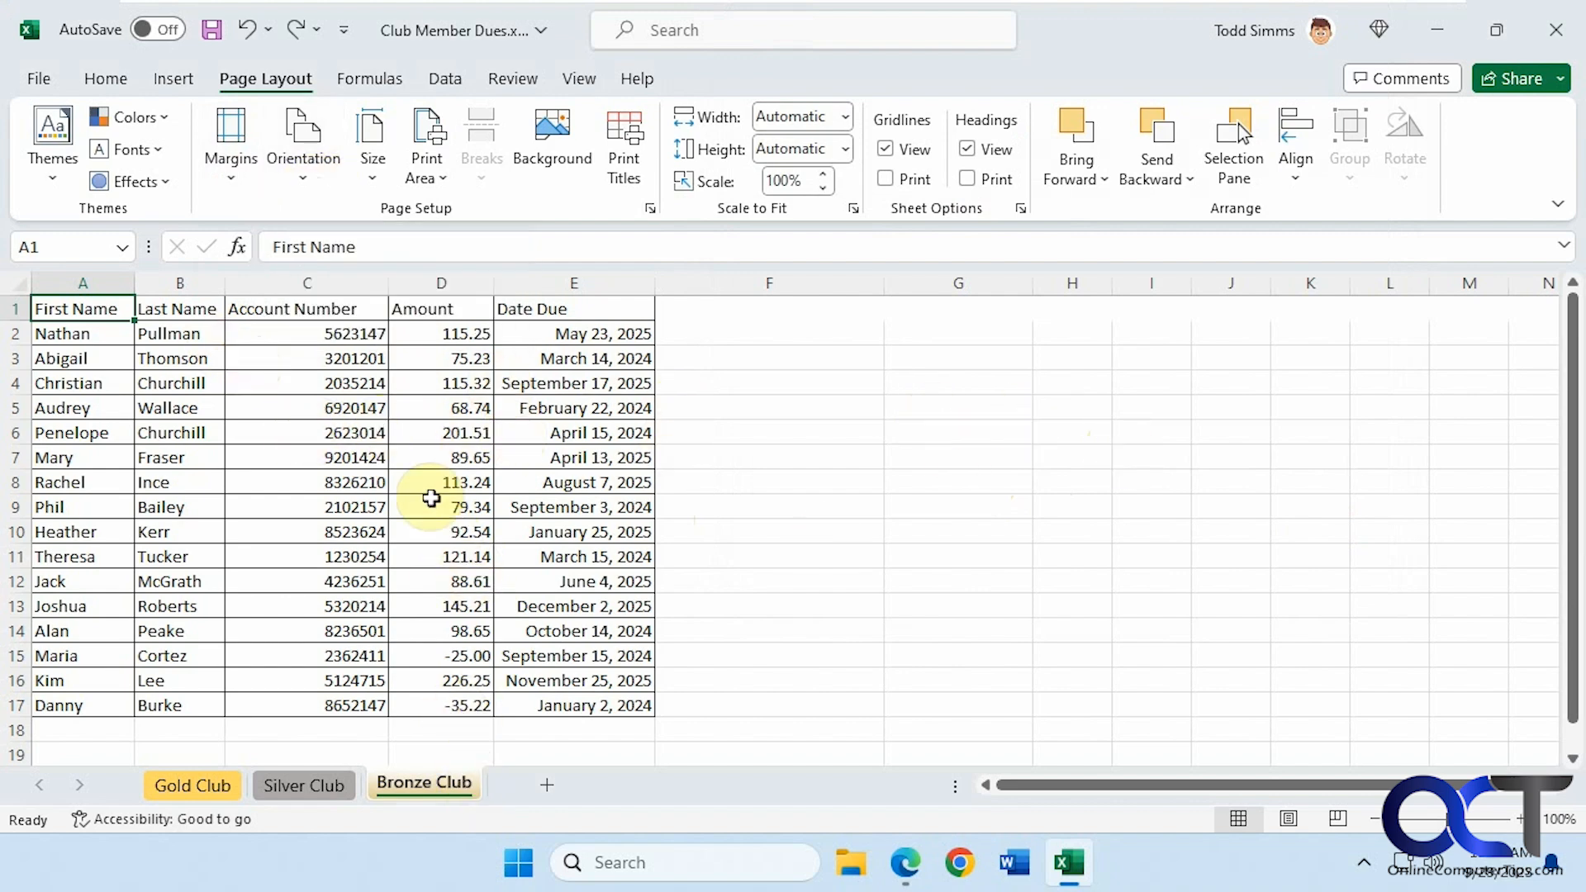
pyautogui.click(368, 179)
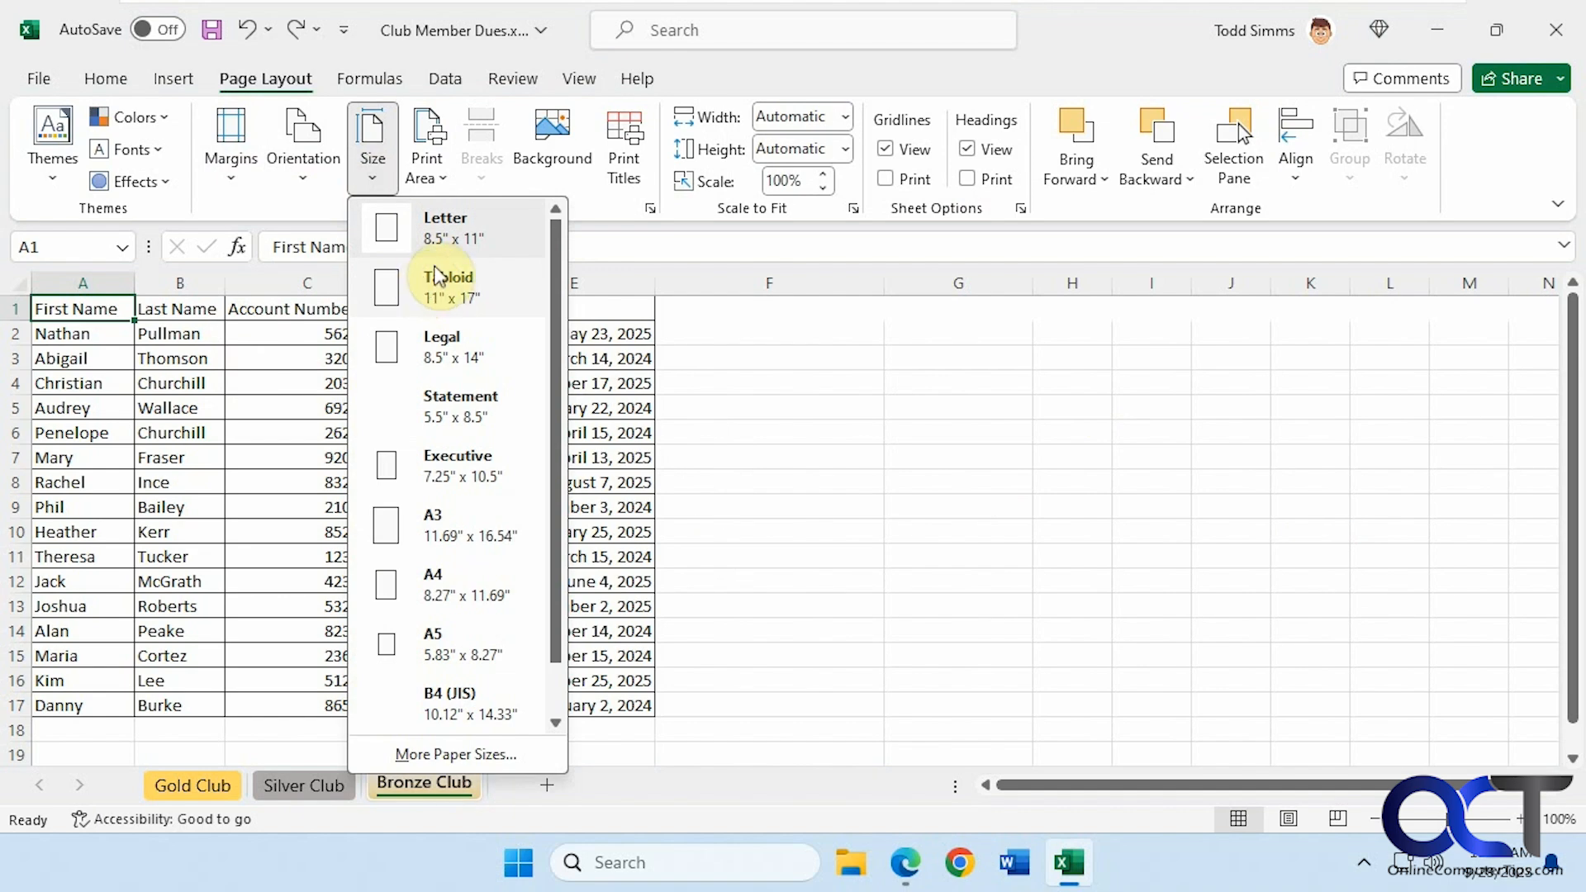
pyautogui.click(686, 285)
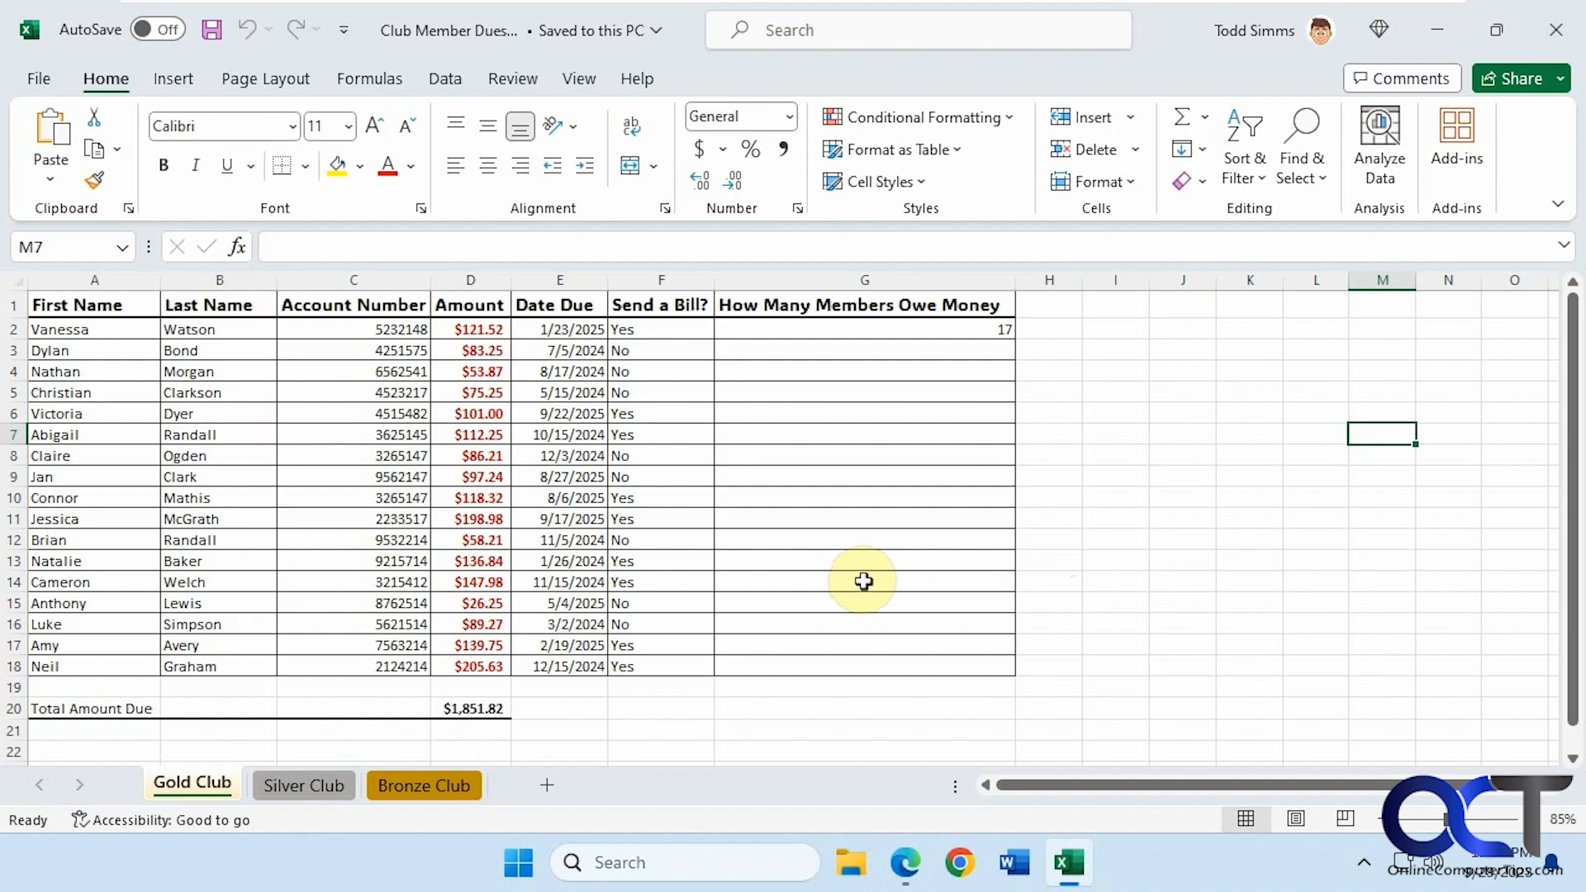
# - In Page Break Preview, shrink the Gold Club sheet's print area so it ends at column E and row 19
pyautogui.click(581, 79)
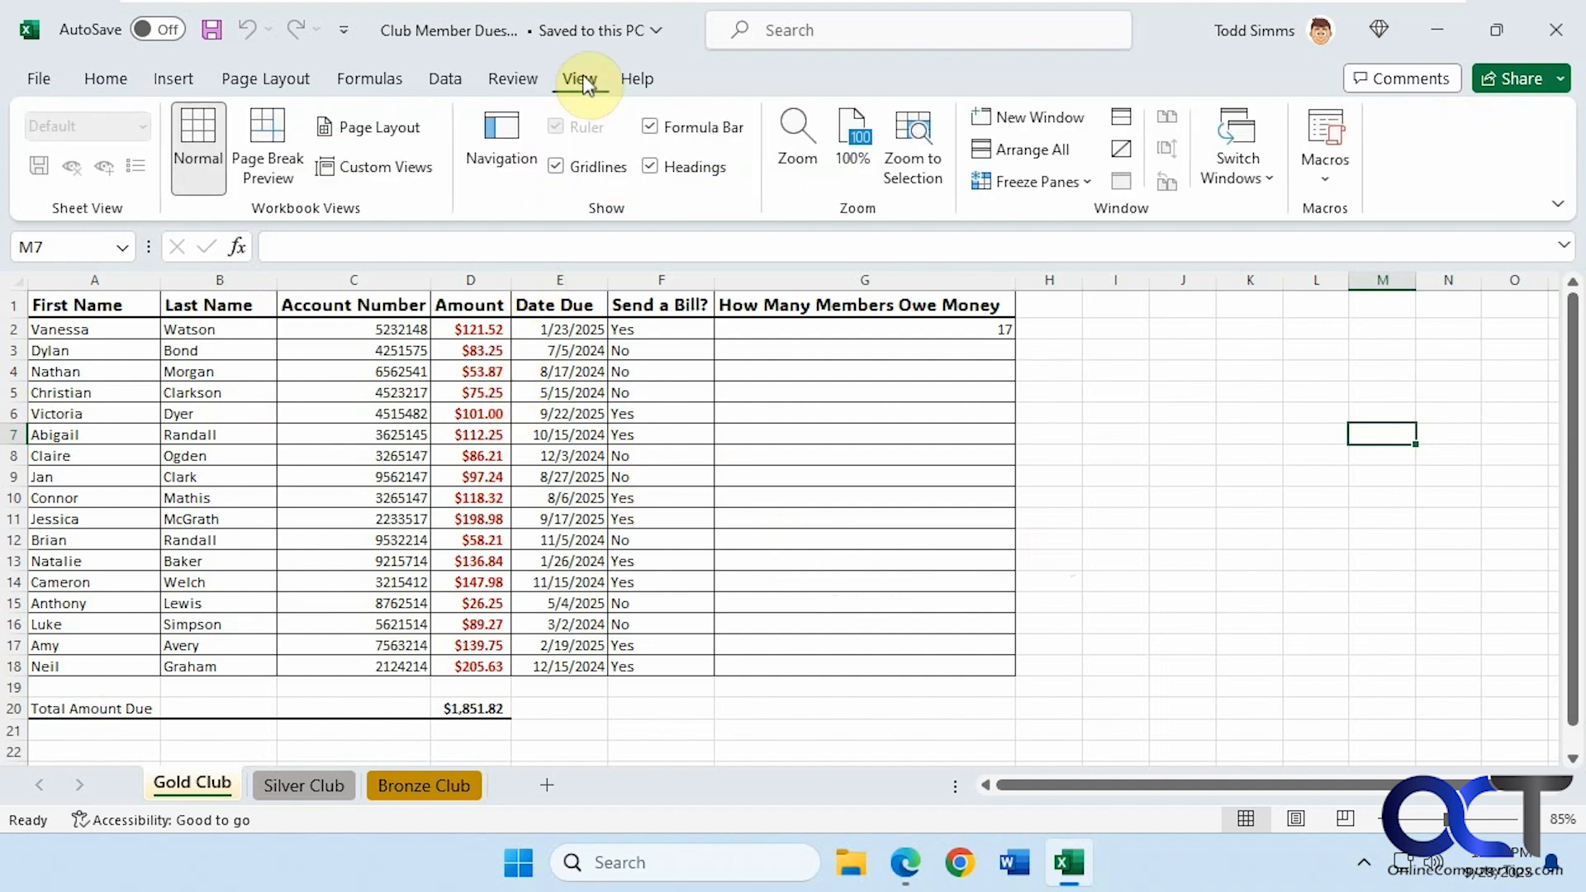
pyautogui.click(268, 142)
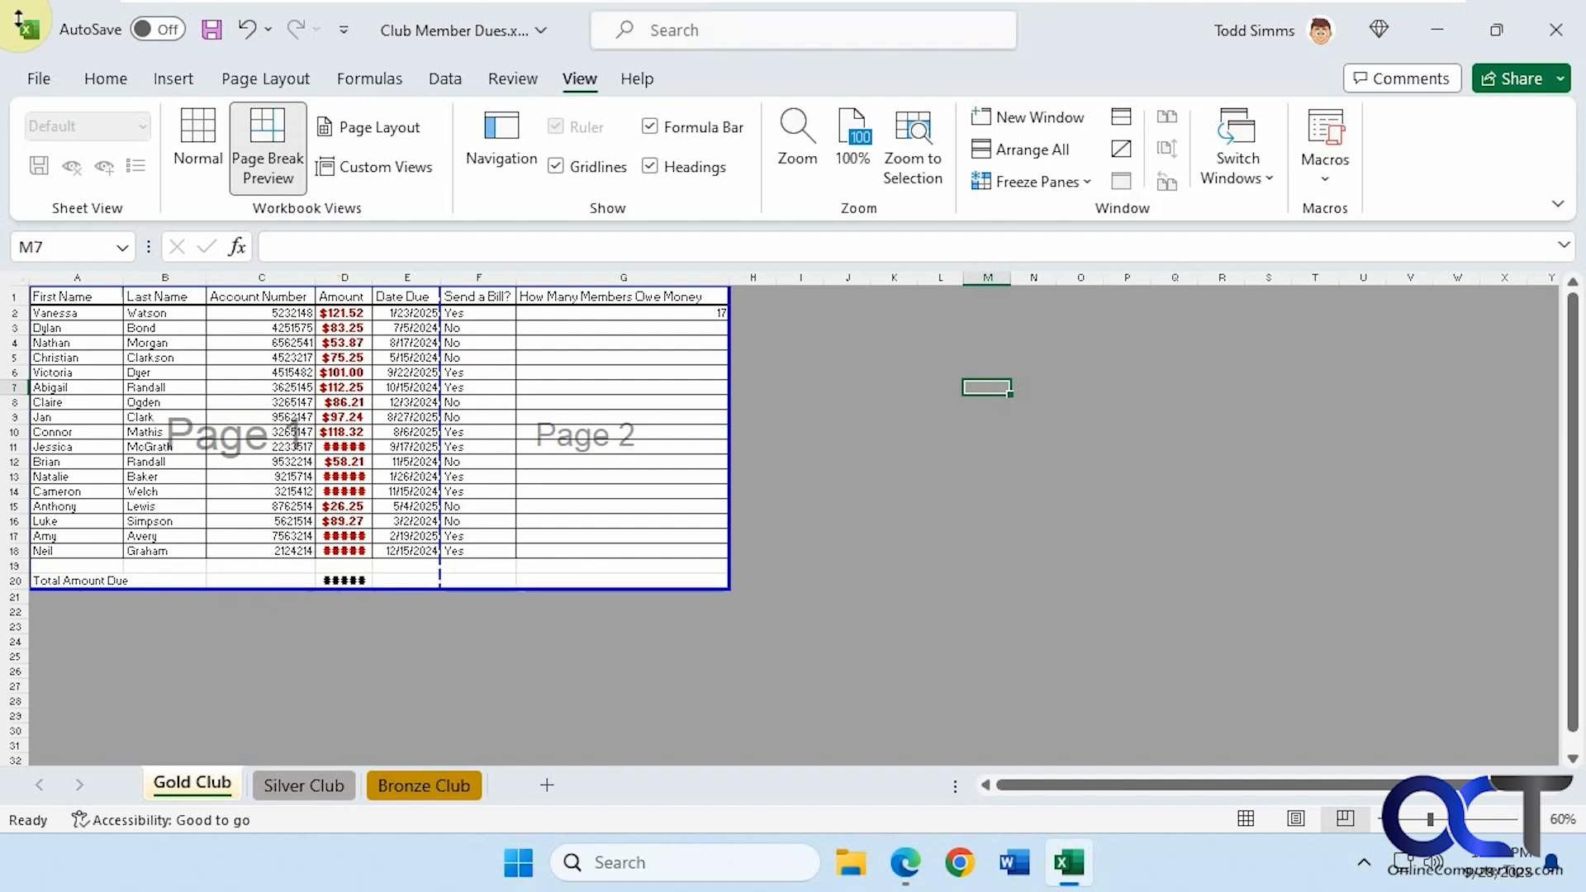
pyautogui.moveTo(239, 589); pyautogui.dragTo(238, 572)
pyautogui.moveTo(726, 464); pyautogui.dragTo(436, 449)
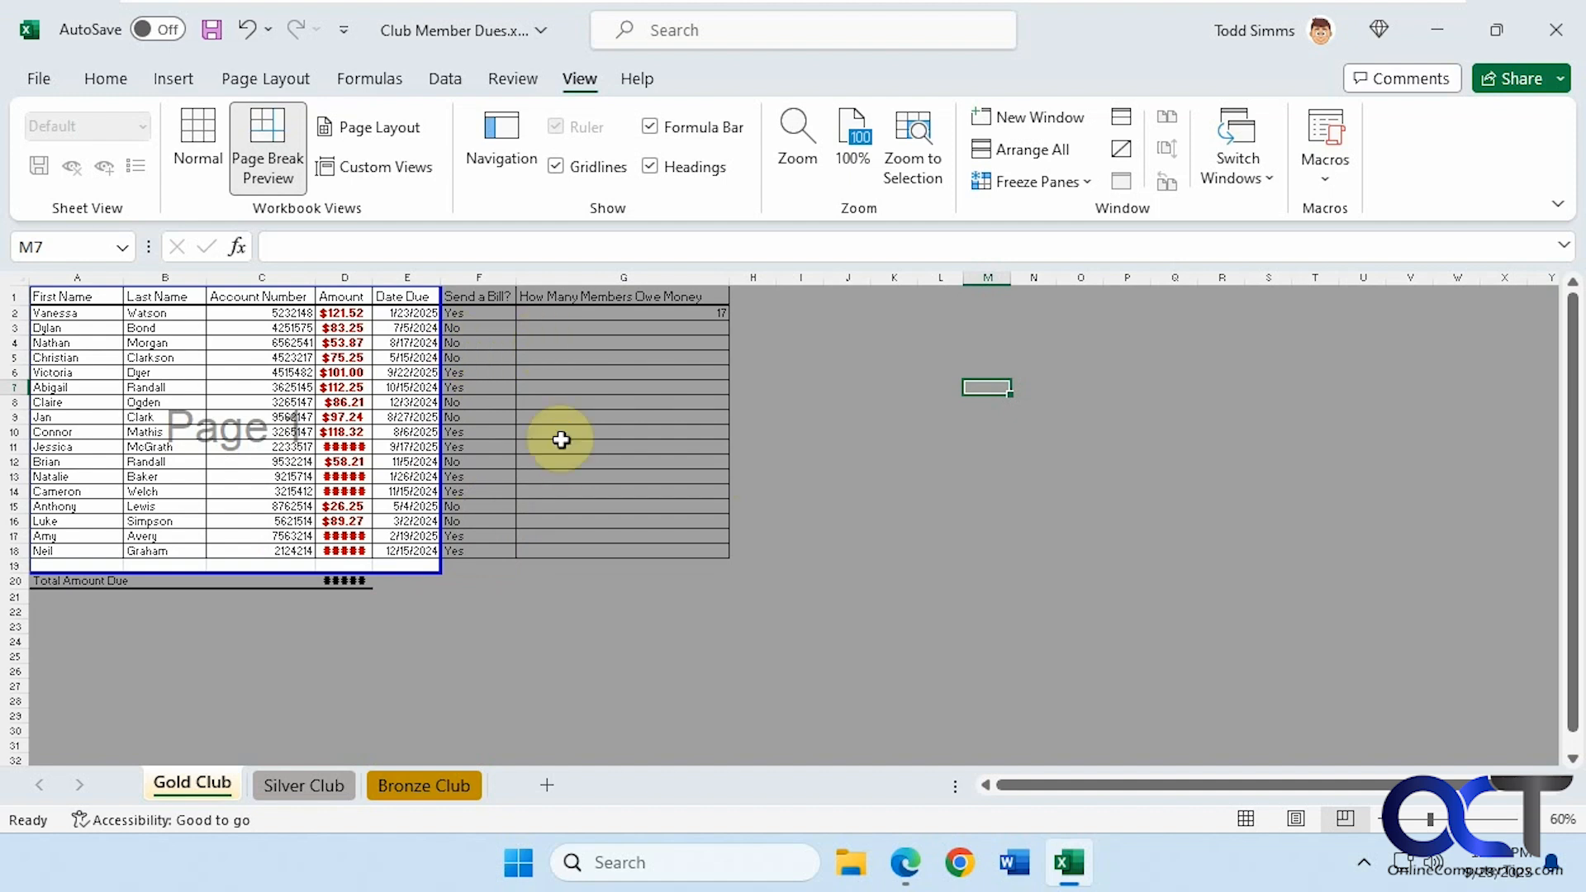
# - Extend the Gold Club print area back out to column G and return the sheet to Normal view
pyautogui.moveTo(439, 428); pyautogui.dragTo(743, 431)
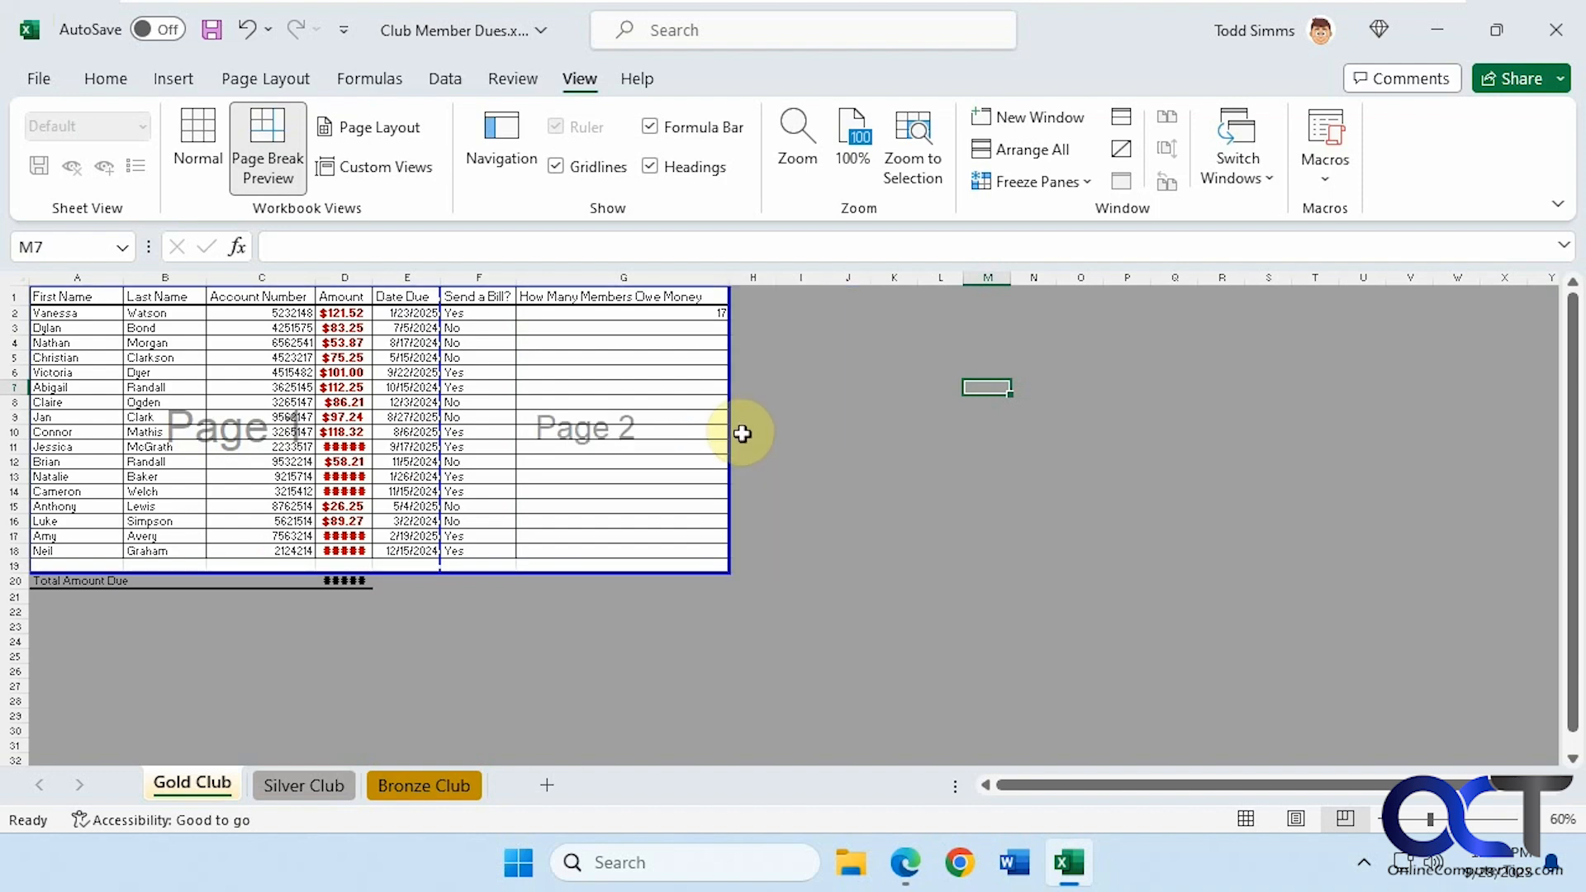
pyautogui.click(205, 137)
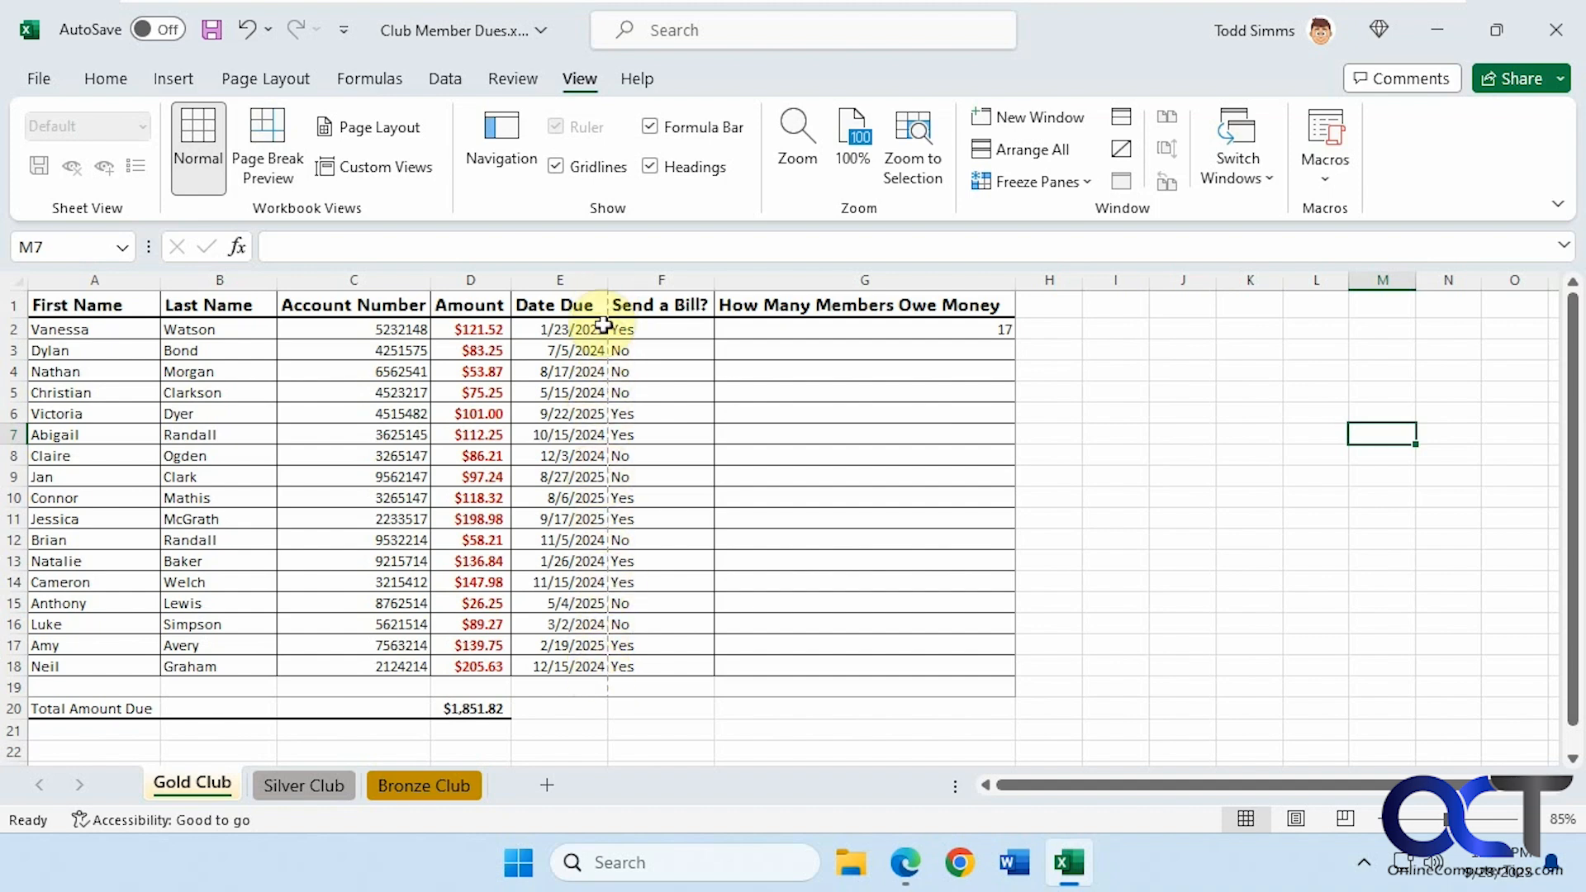
pyautogui.scroll(-2, 623, 652)
pyautogui.scroll(2, 627, 655)
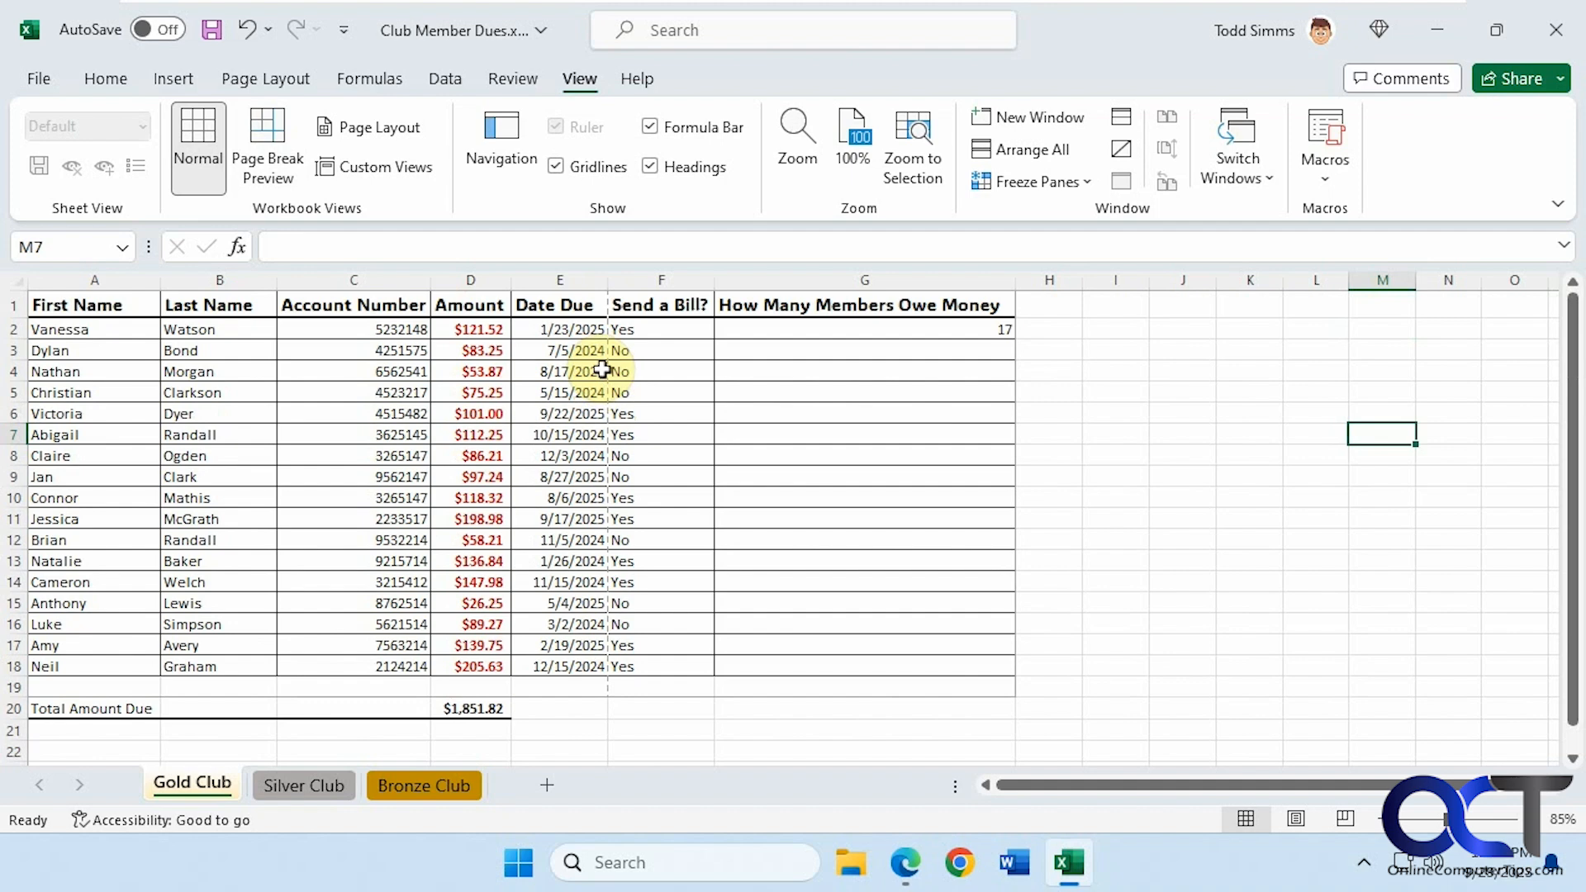
# - Compare the Silver Club sheet's page breaks in Normal view and Page Break Preview, checking them against the Gold Club sheet
pyautogui.click(331, 789)
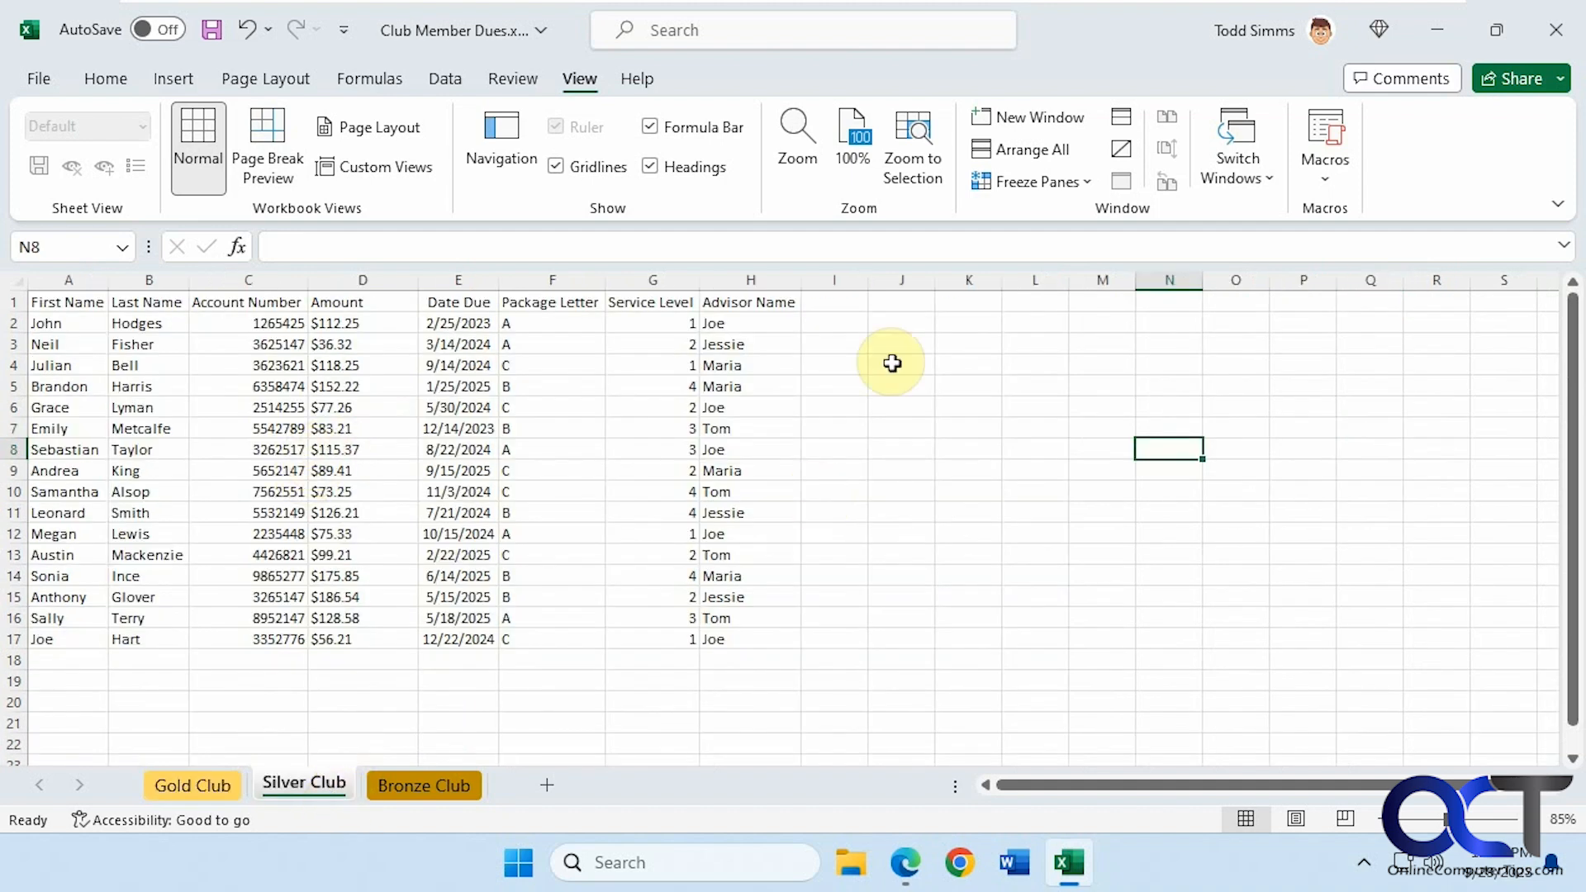
pyautogui.click(264, 151)
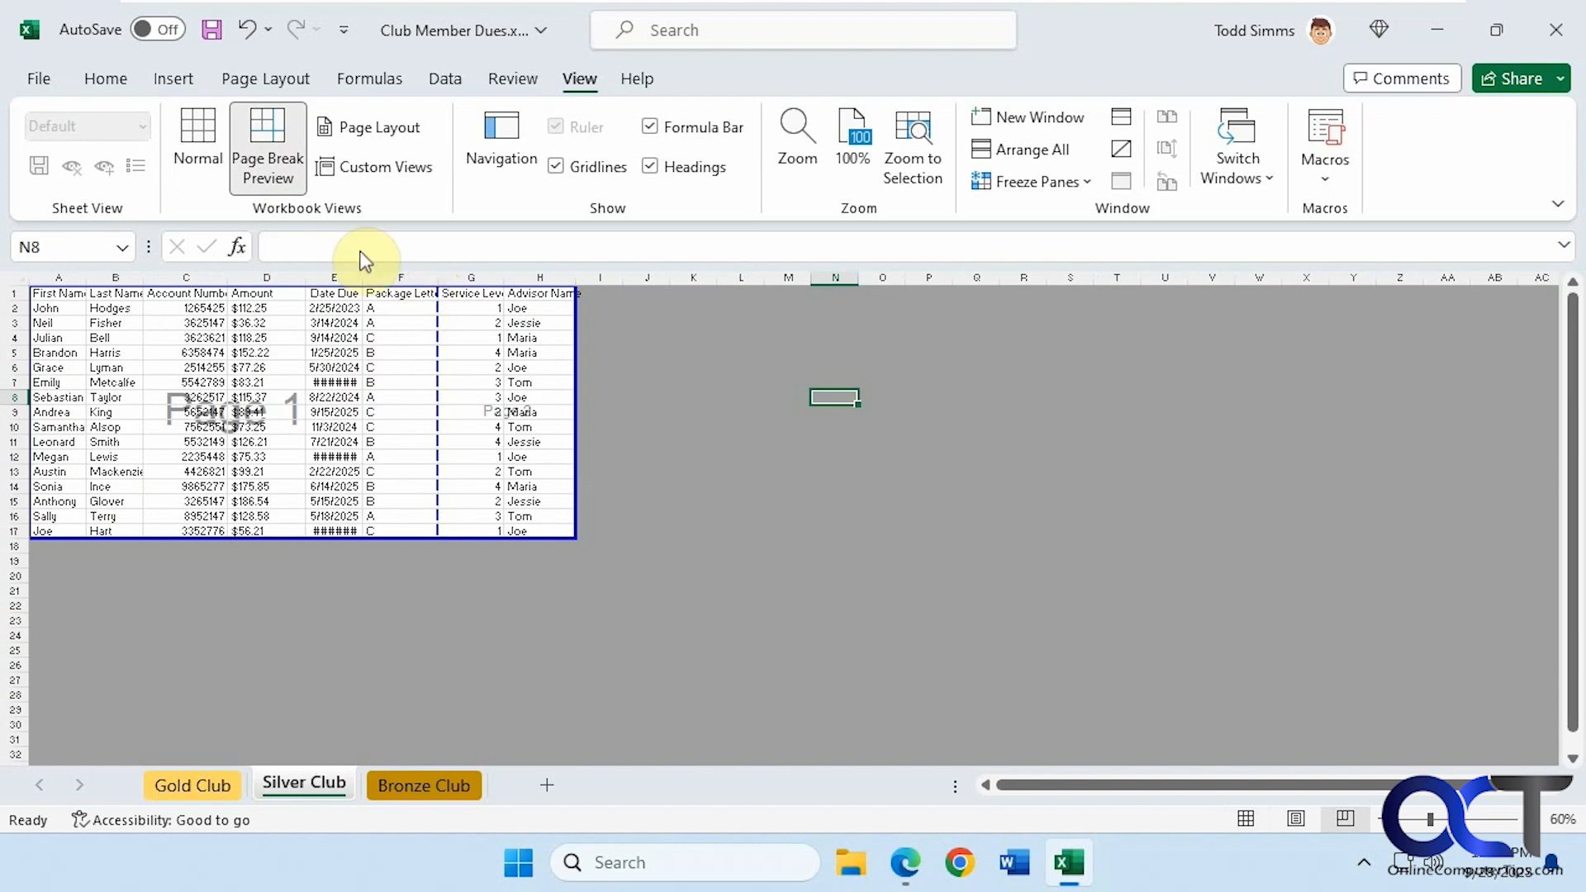
pyautogui.click(198, 156)
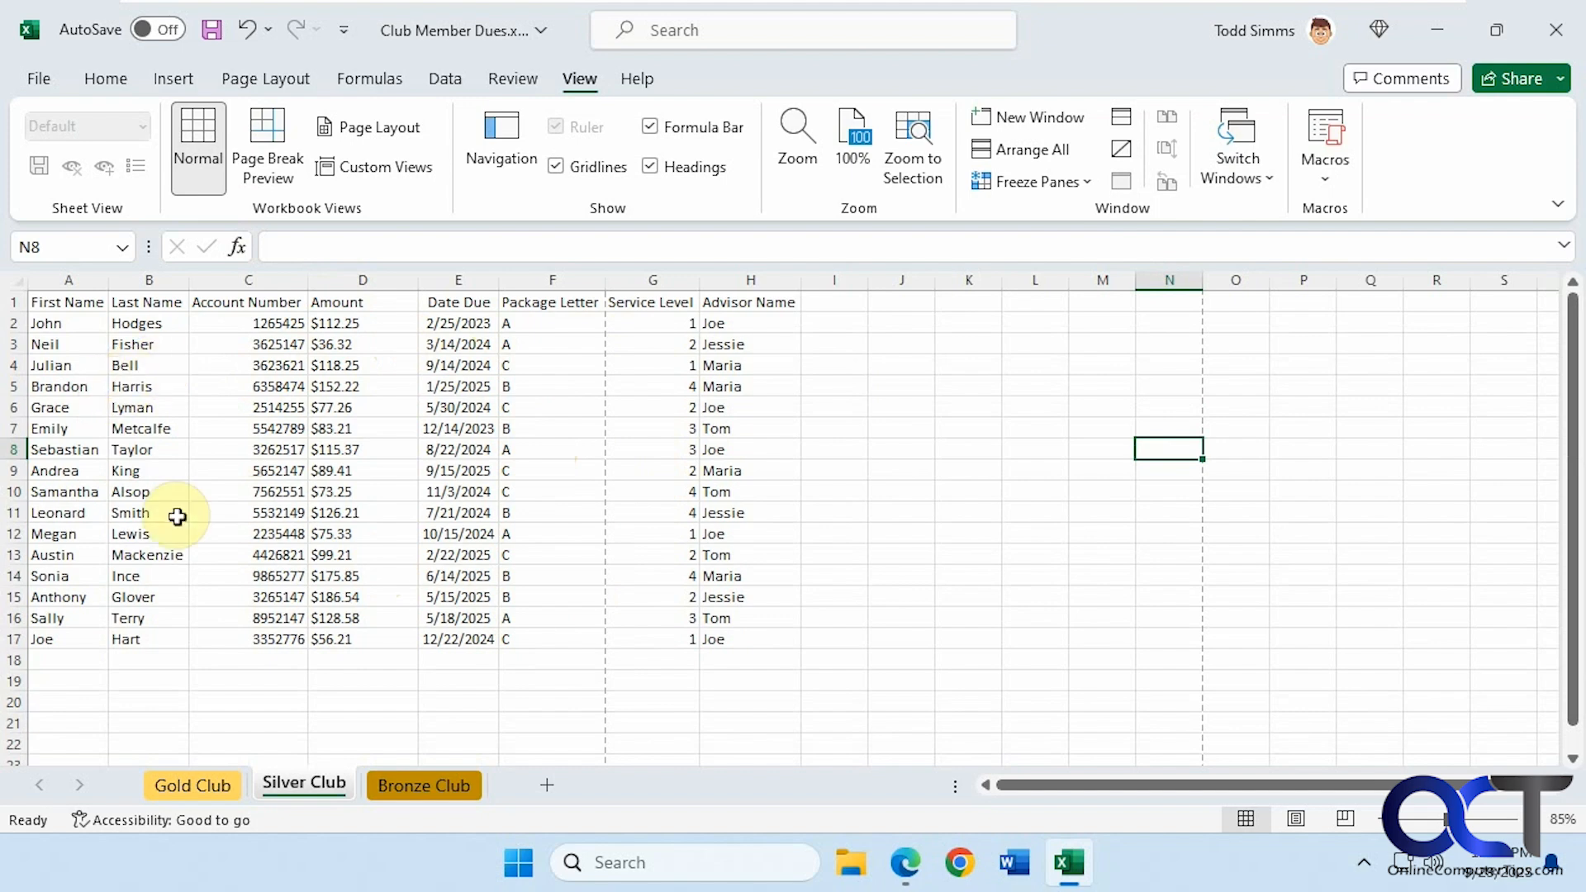
pyautogui.click(269, 158)
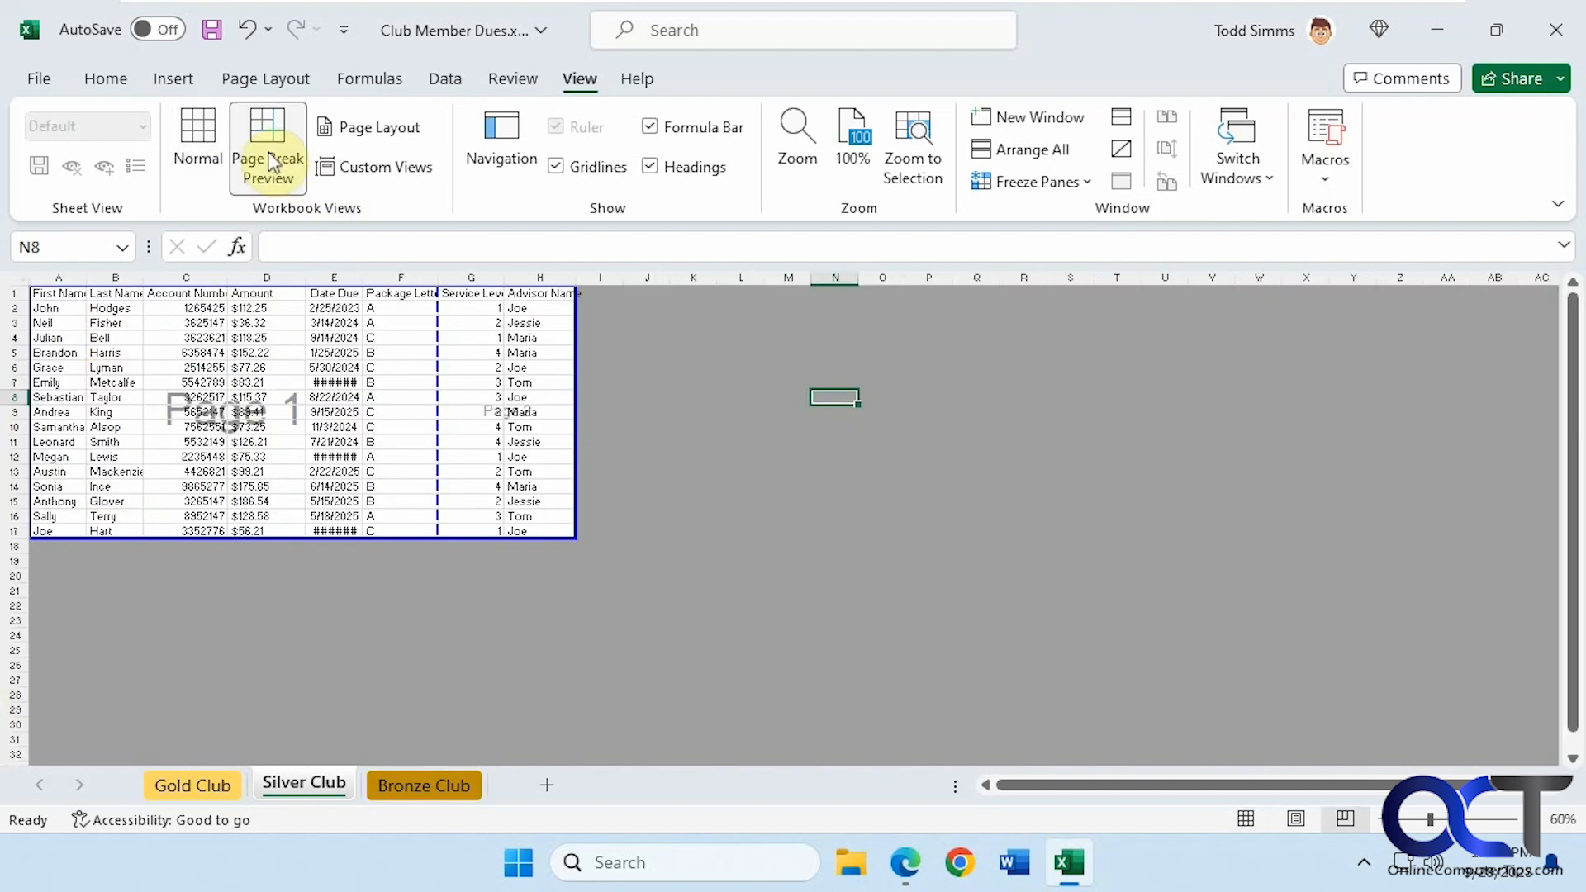
pyautogui.click(212, 147)
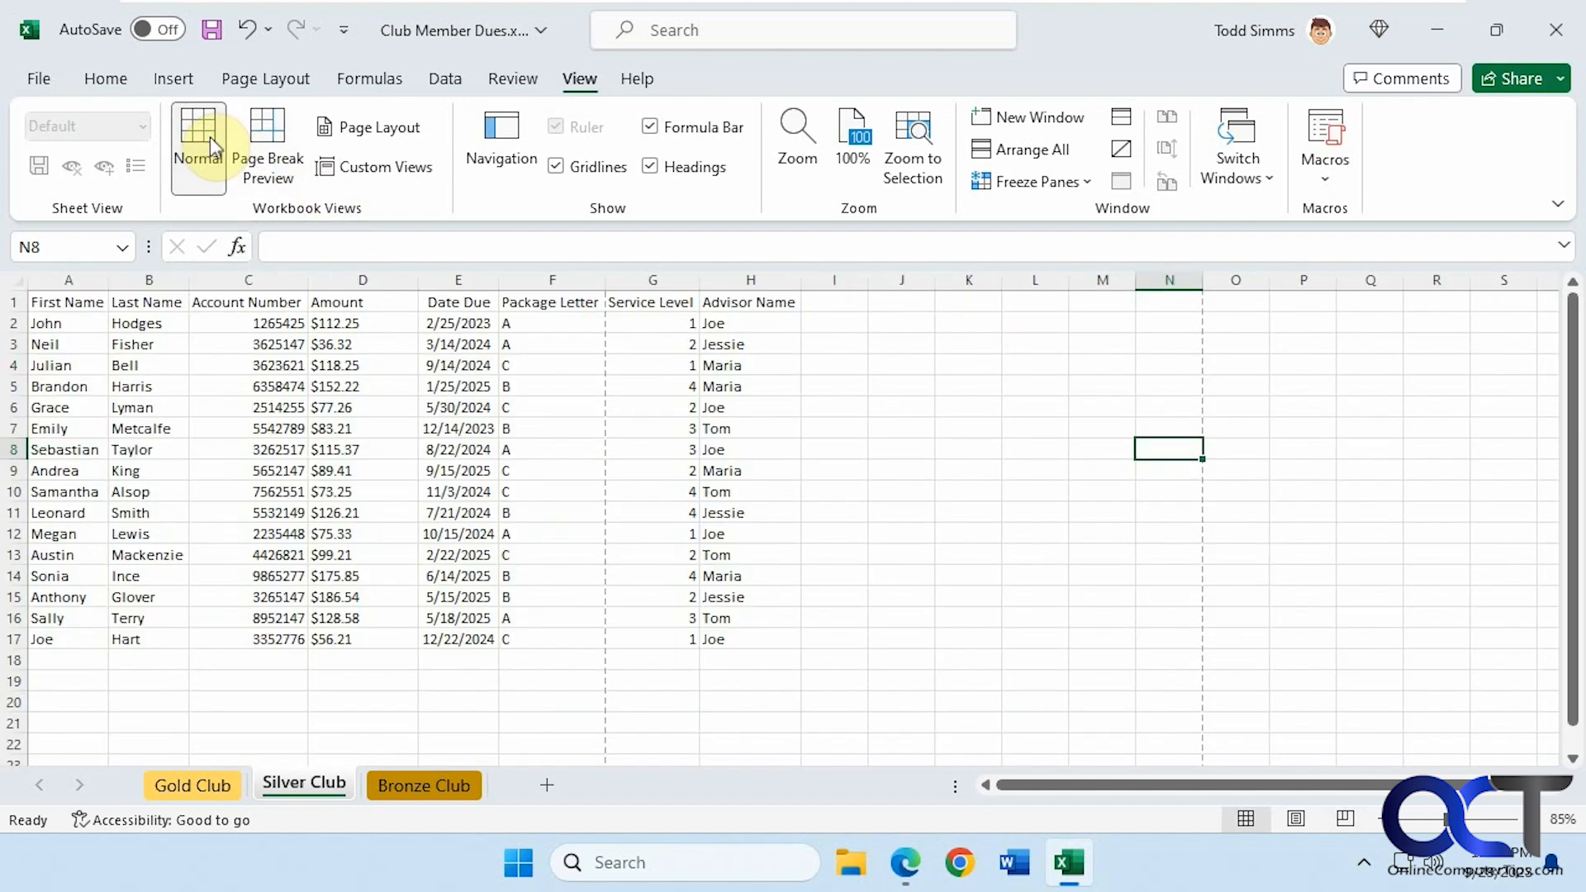
pyautogui.click(196, 788)
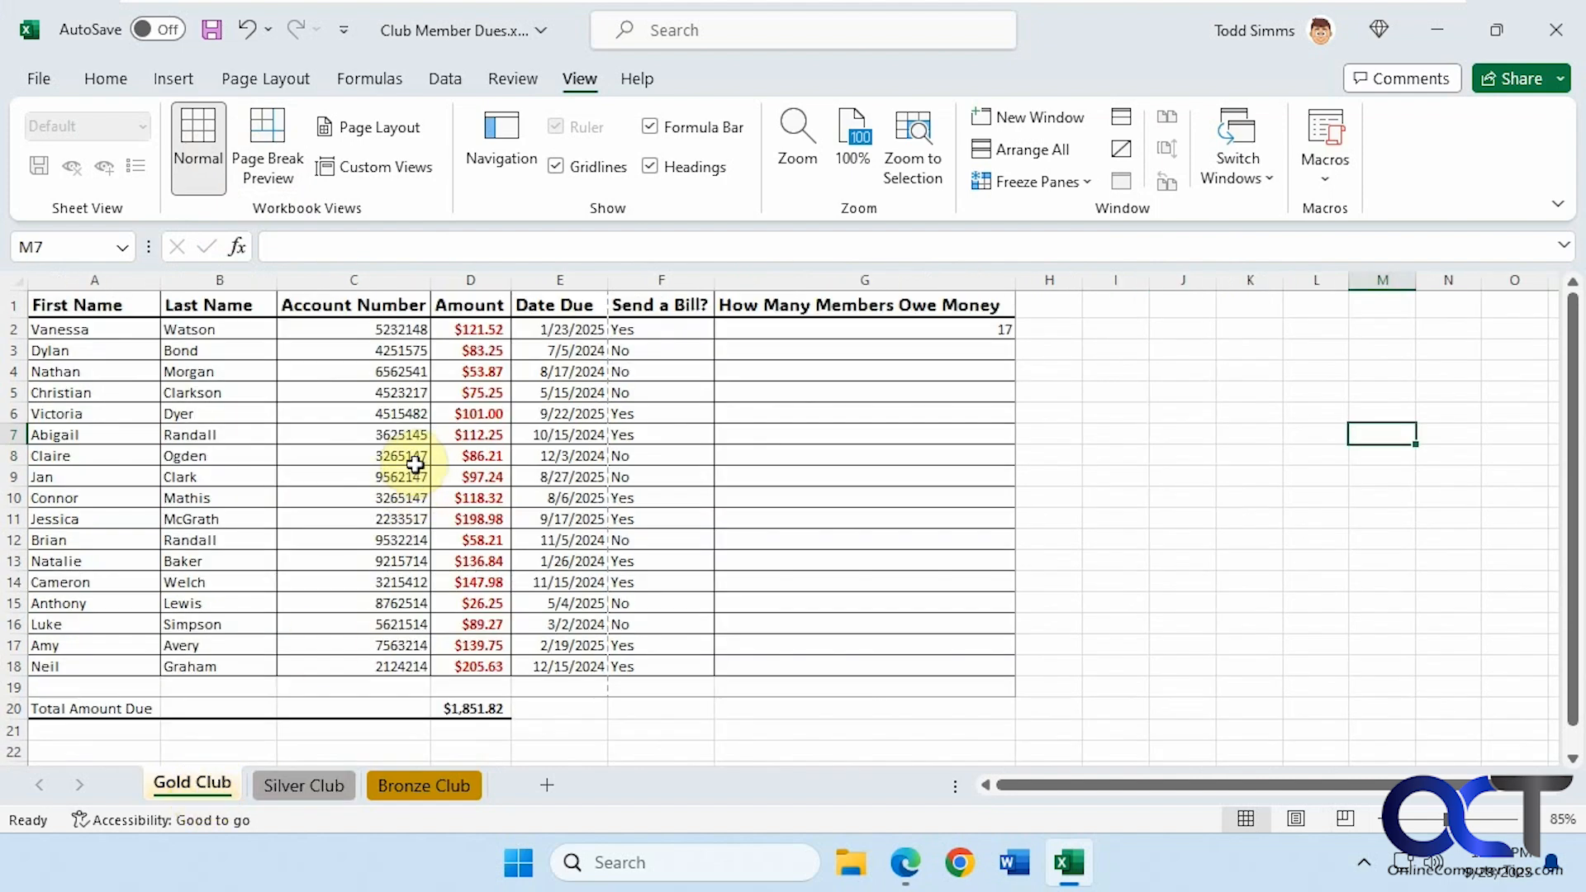
pyautogui.click(309, 789)
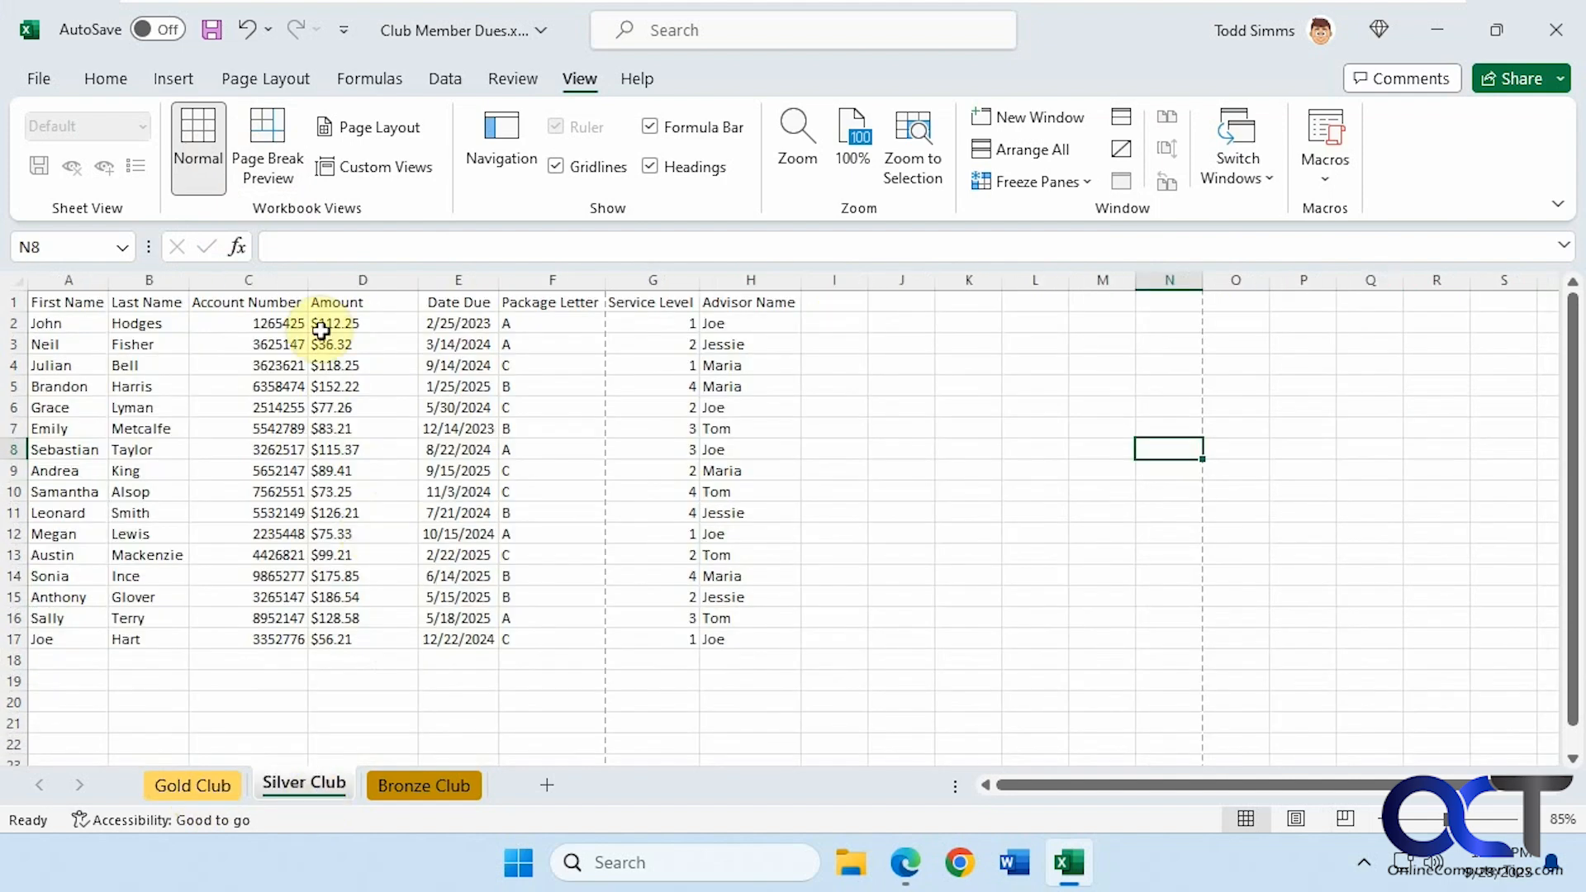
pyautogui.click(267, 161)
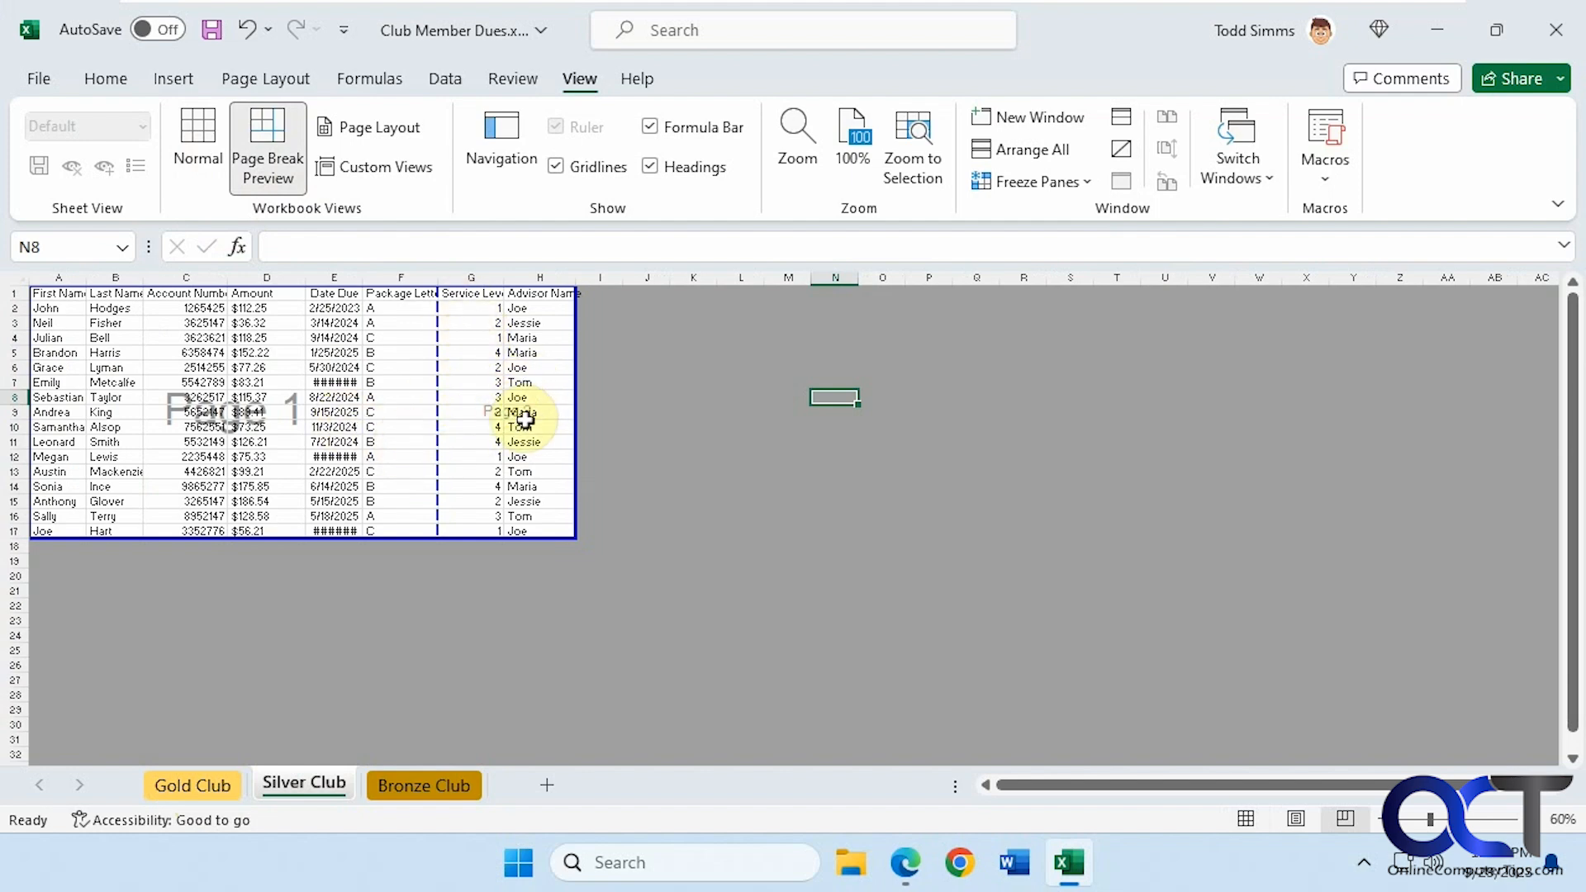
pyautogui.click(203, 136)
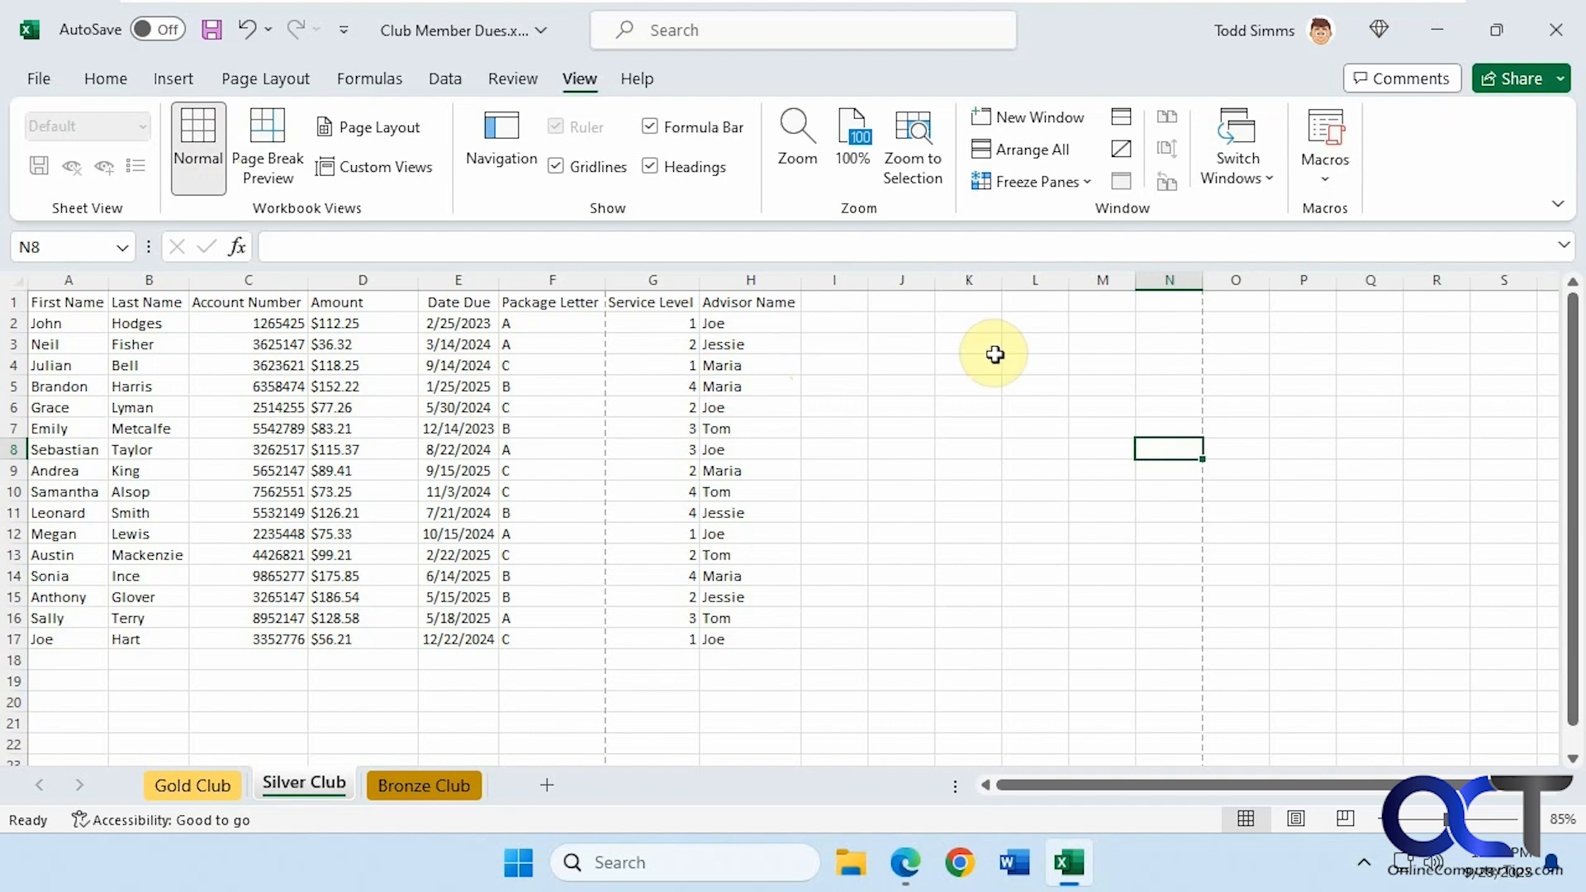
# - Add a "New Data" heading in O1 of the Silver Club sheet and copy the advisor names from H2:H17 beneath it
pyautogui.click(1235, 303)
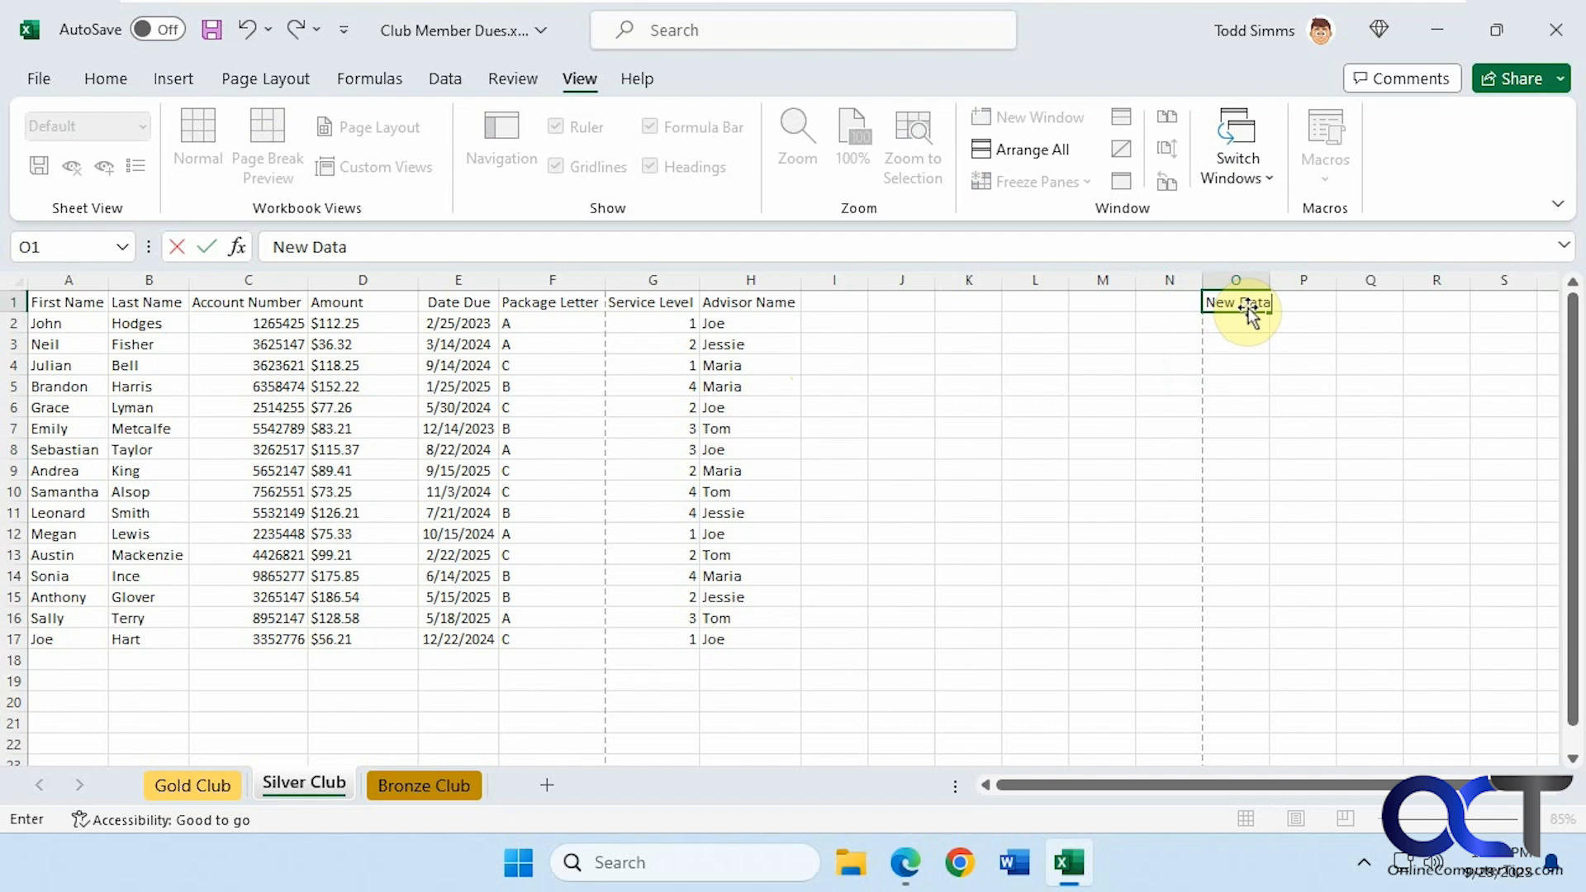
pyautogui.click(747, 385)
pyautogui.moveTo(726, 323); pyautogui.dragTo(750, 631)
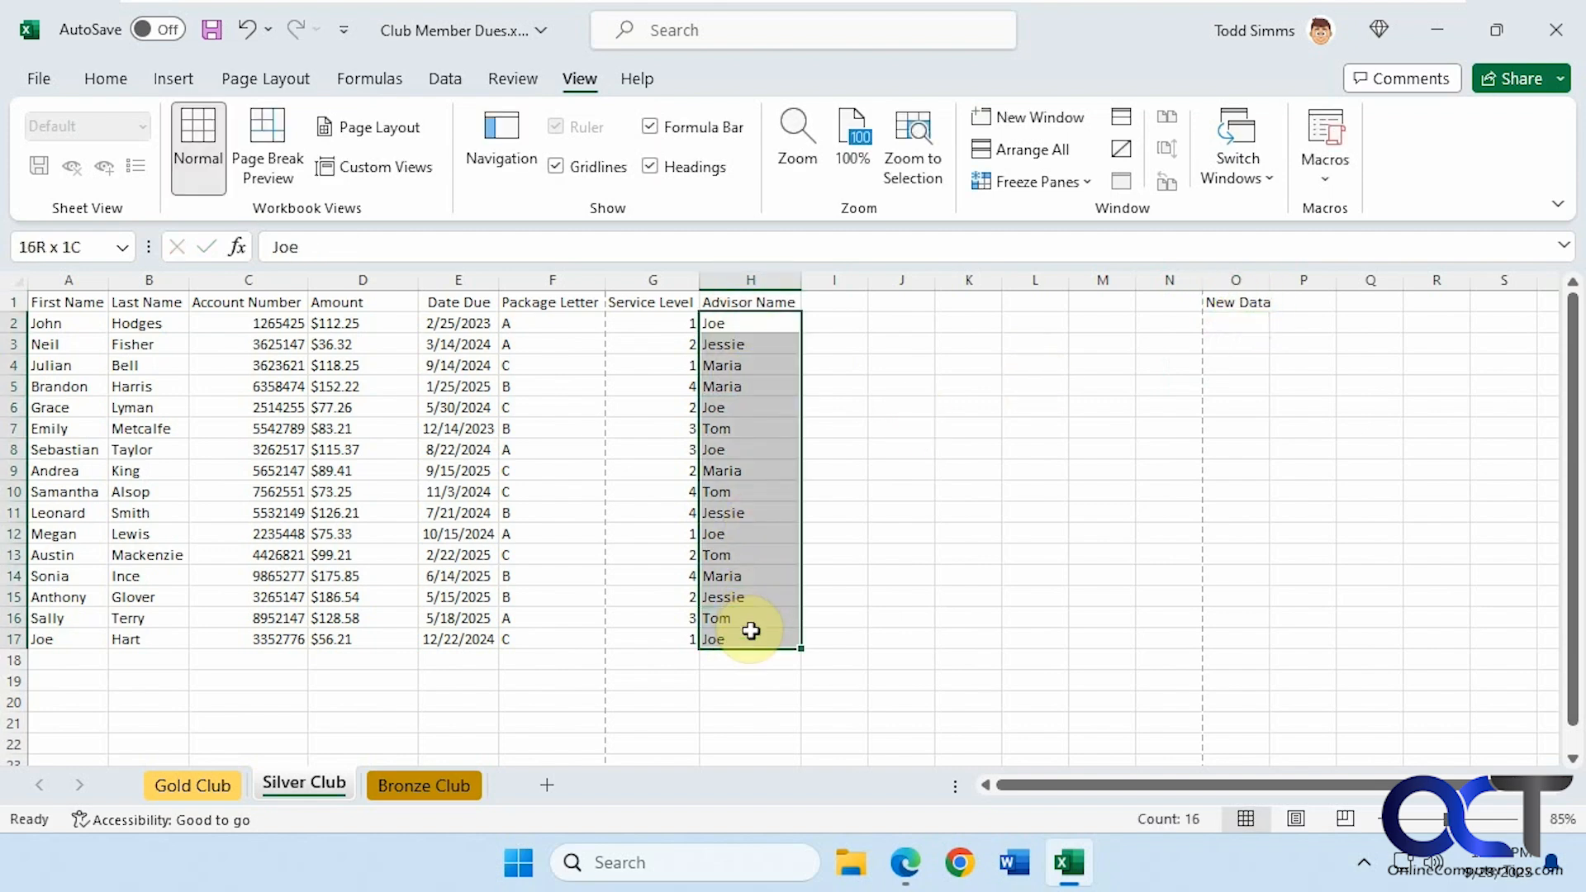
pyautogui.hotkey('ctrl', 'c')
pyautogui.click(1243, 326)
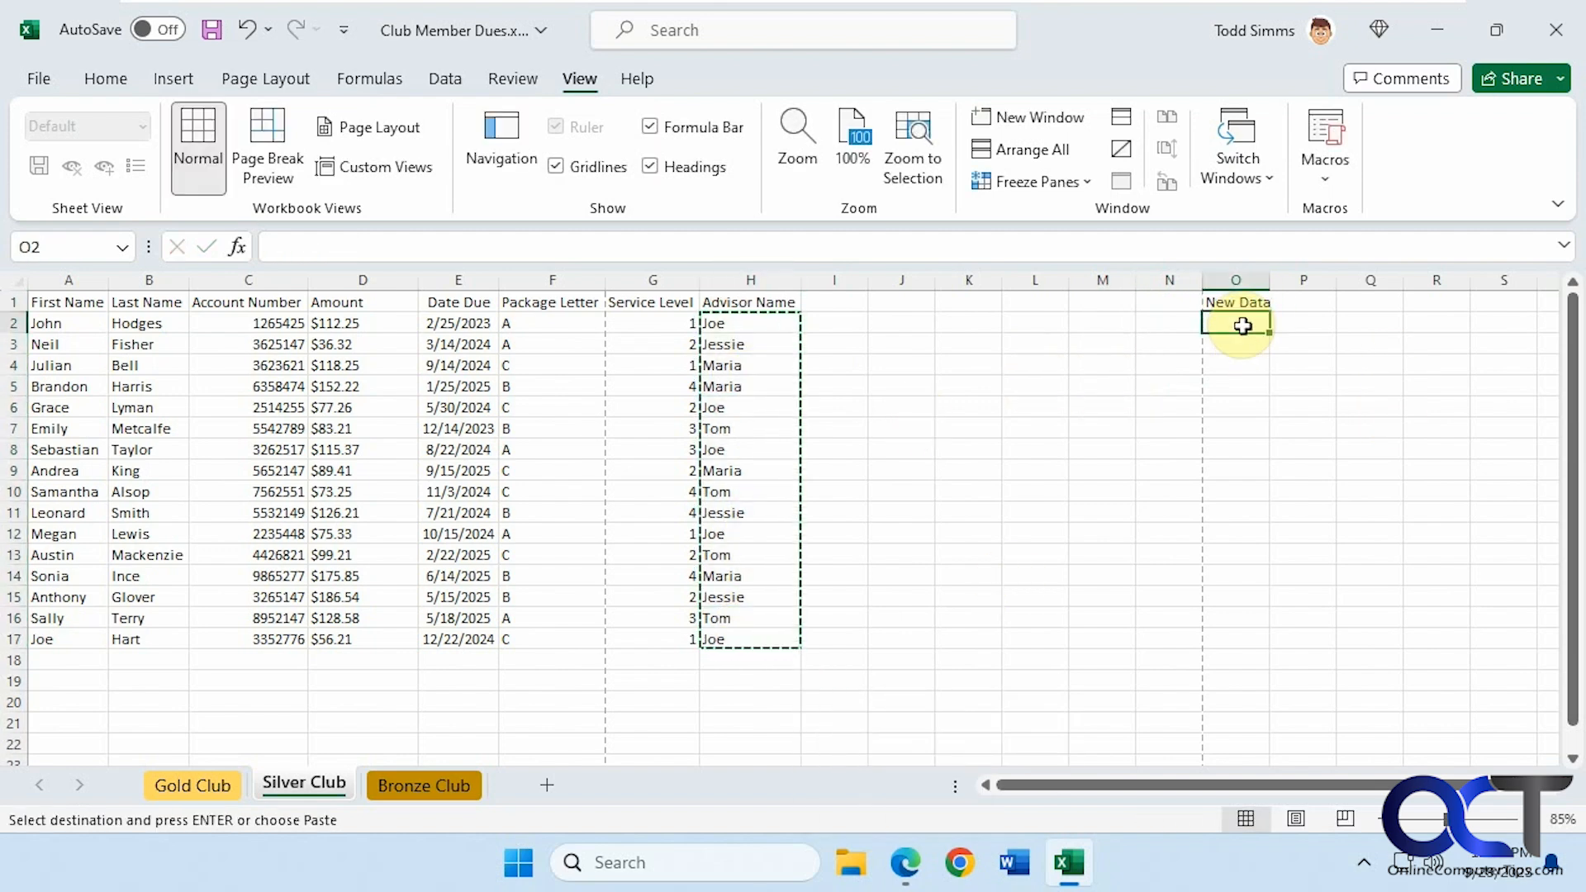
pyautogui.hotkey('ctrl', 'v')
pyautogui.click(1347, 471)
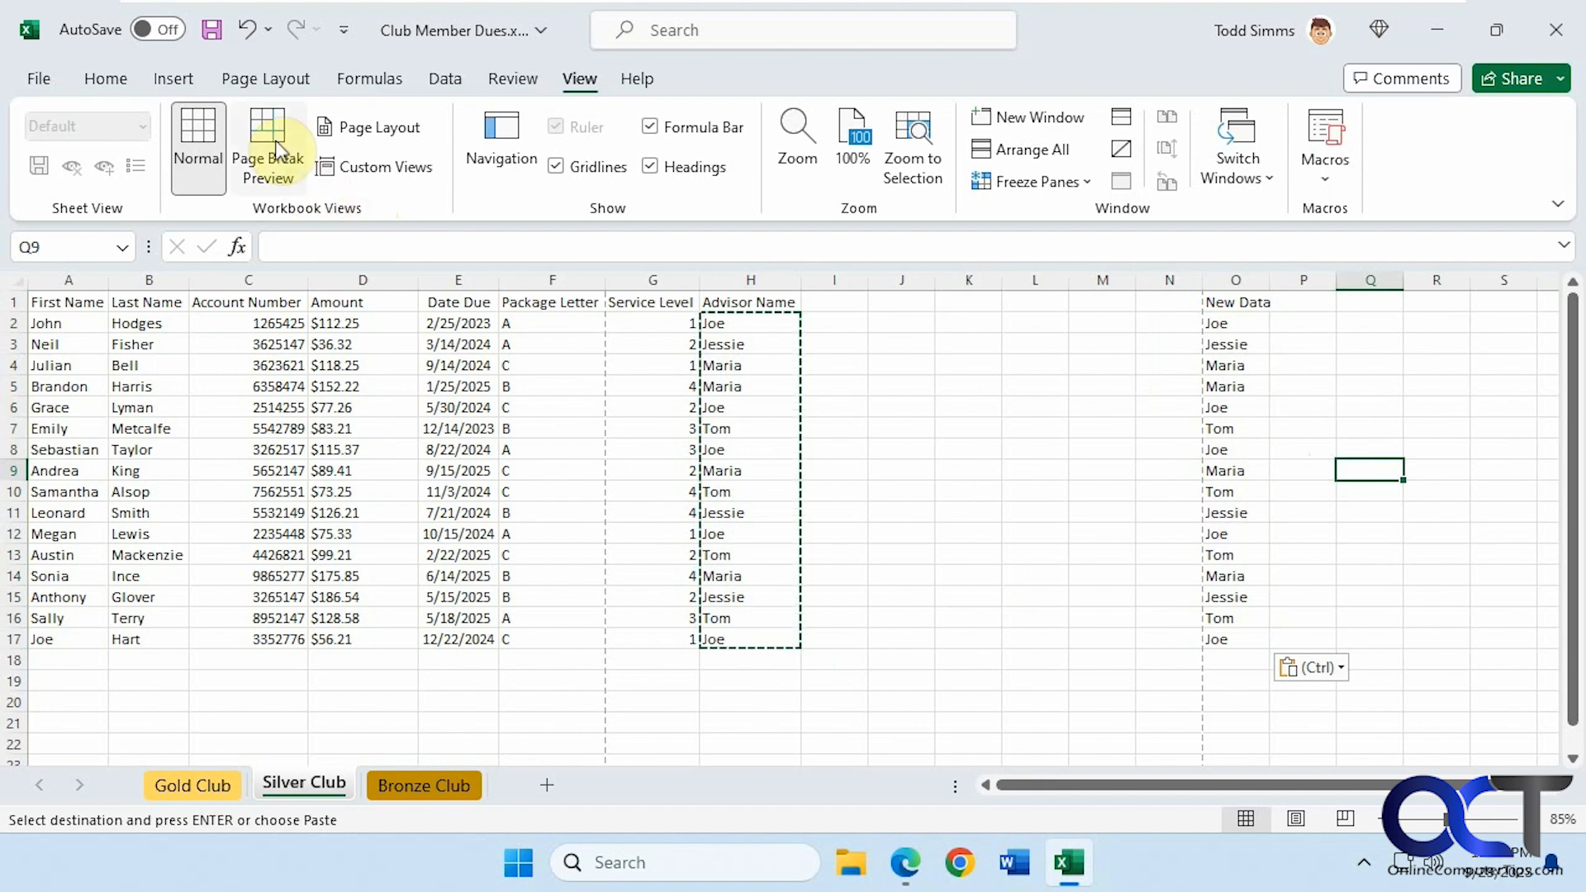
# - In Page Break Preview, extend the Silver Club print area out to column V, and return to Normal view
pyautogui.click(277, 149)
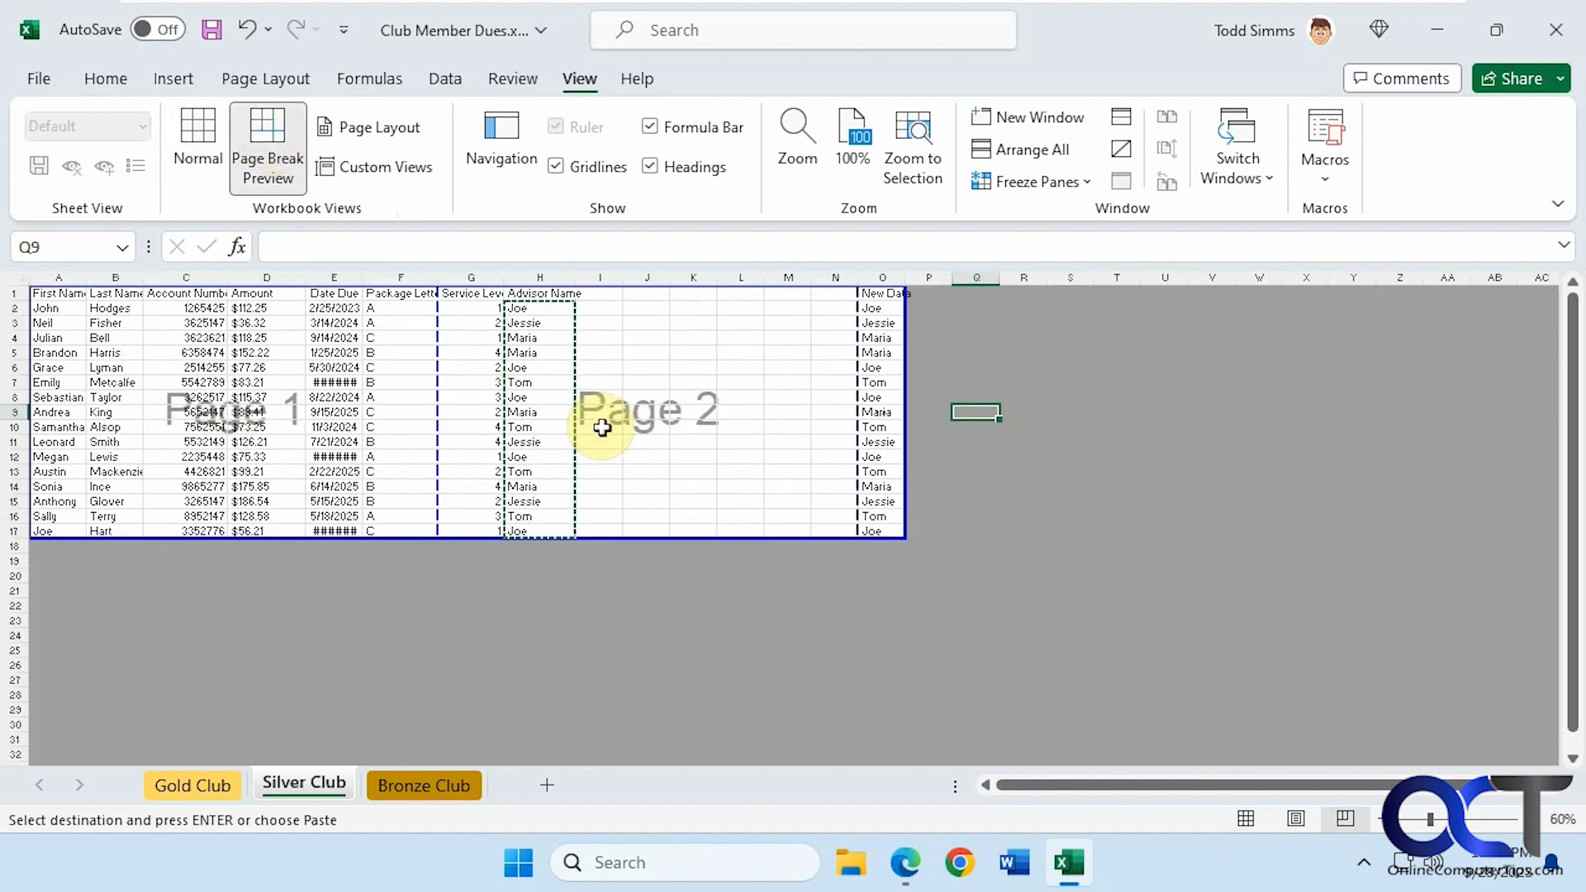
pyautogui.press('Escape')
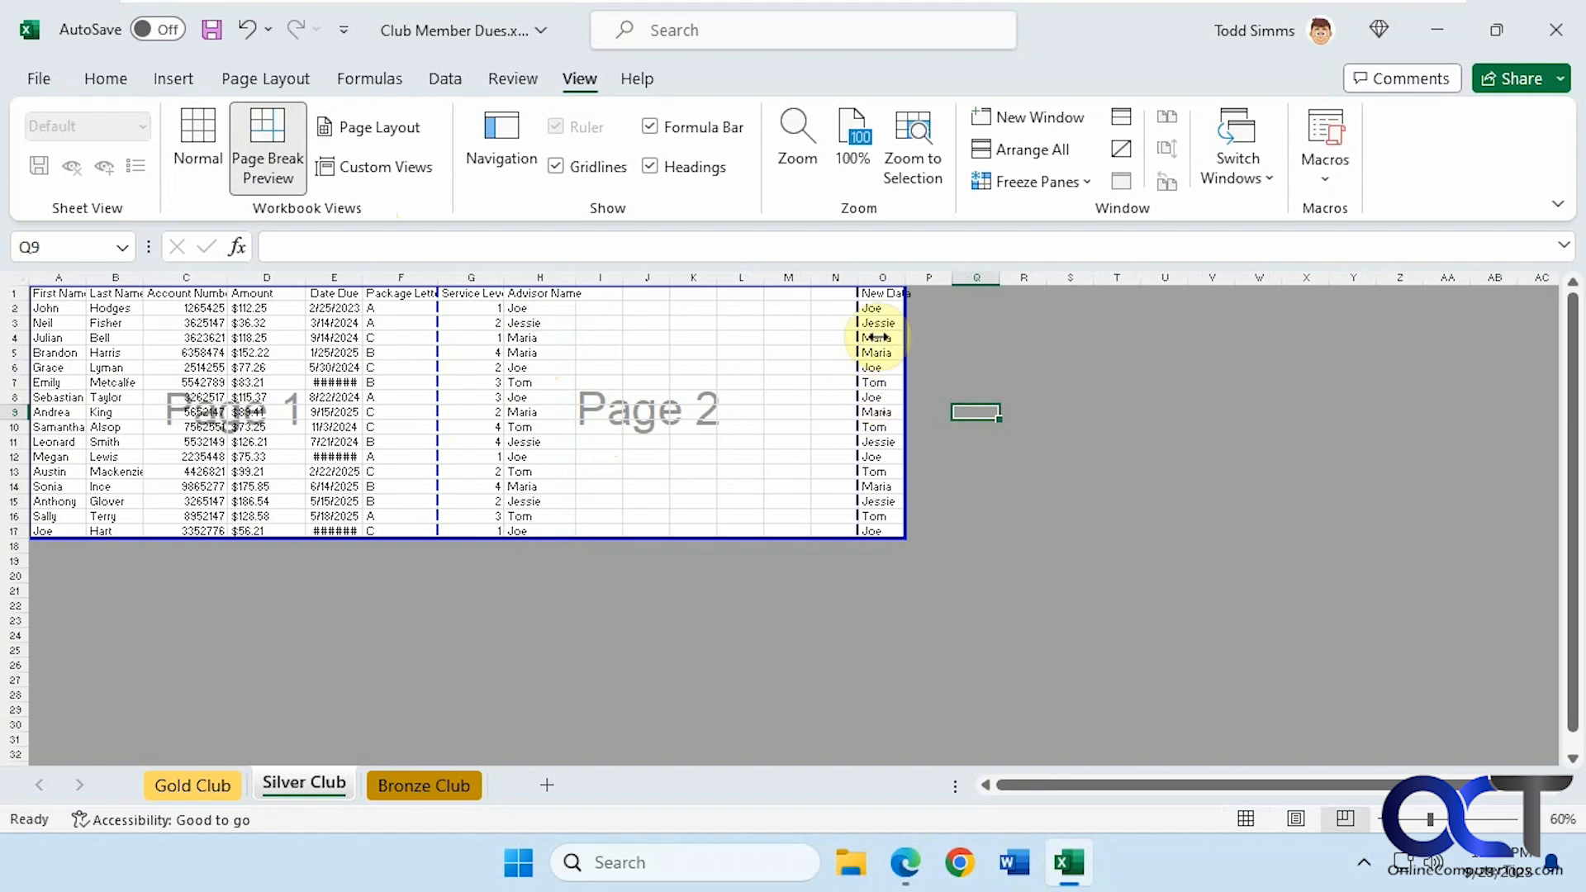
pyautogui.moveTo(908, 393); pyautogui.dragTo(1231, 400)
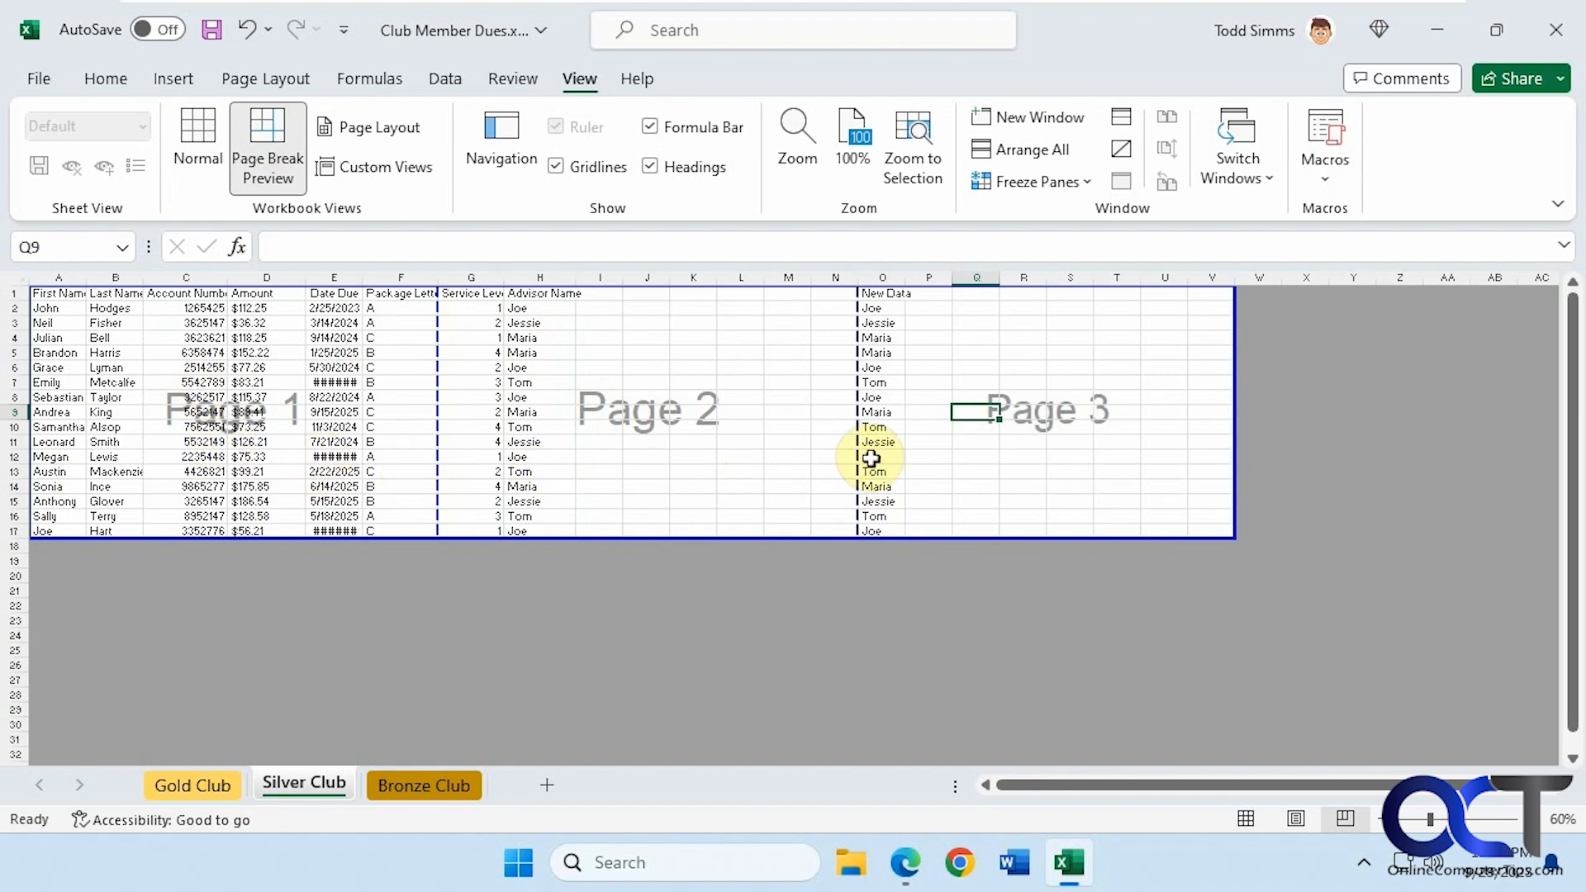
pyautogui.click(199, 147)
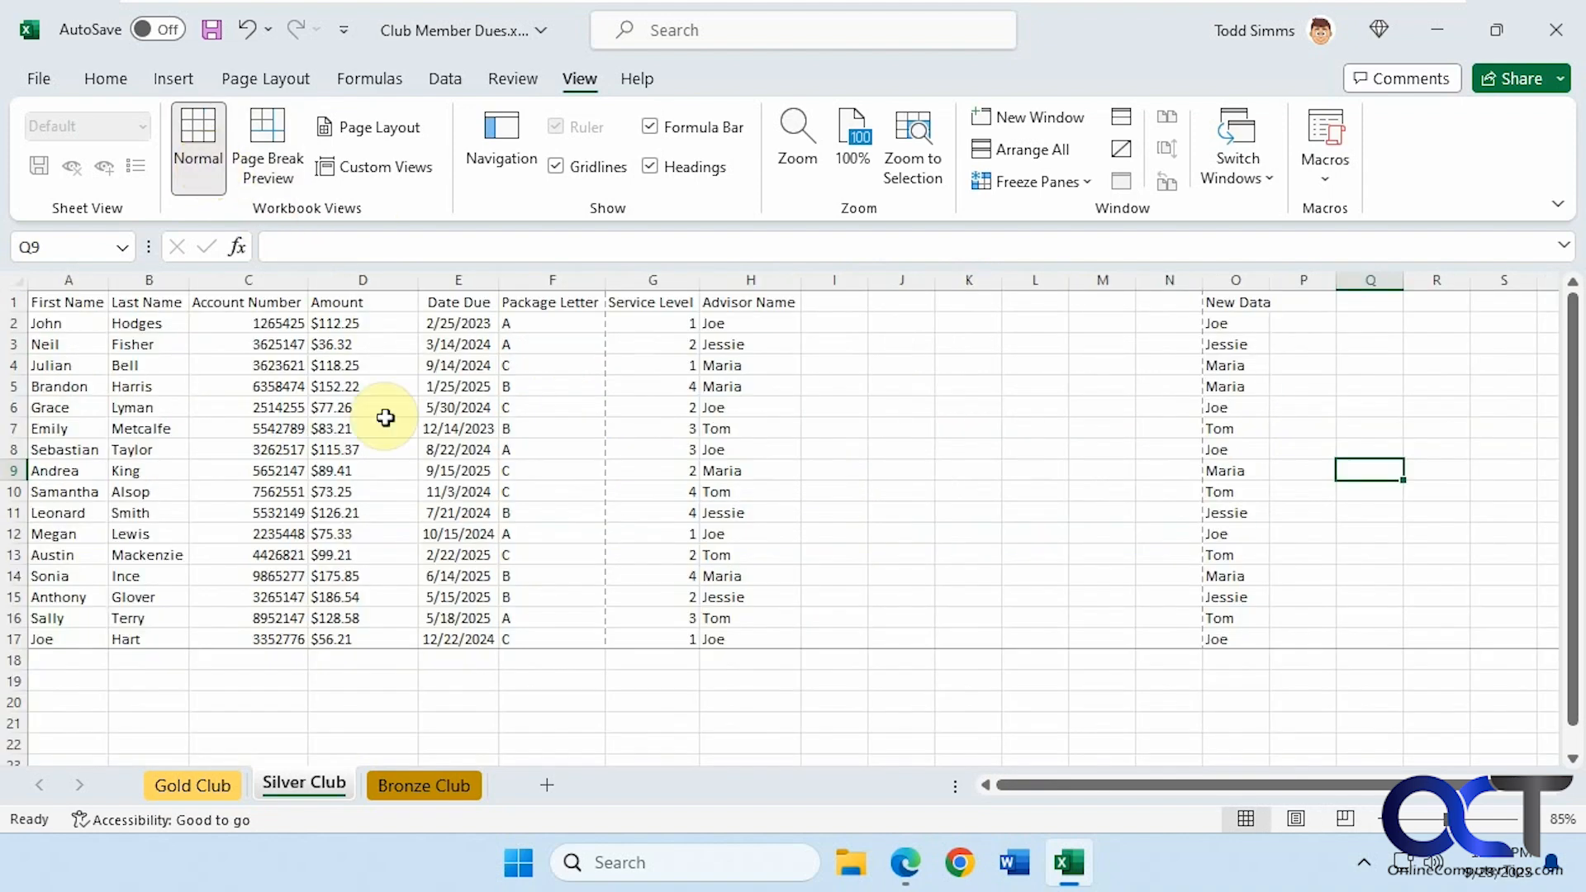
# - Copy the Silver Club range A1:D17 and paste it further down the sheet at A20, A38 and A56
pyautogui.moveTo(70, 314); pyautogui.dragTo(405, 636)
pyautogui.hotkey('ctrl', 'c')
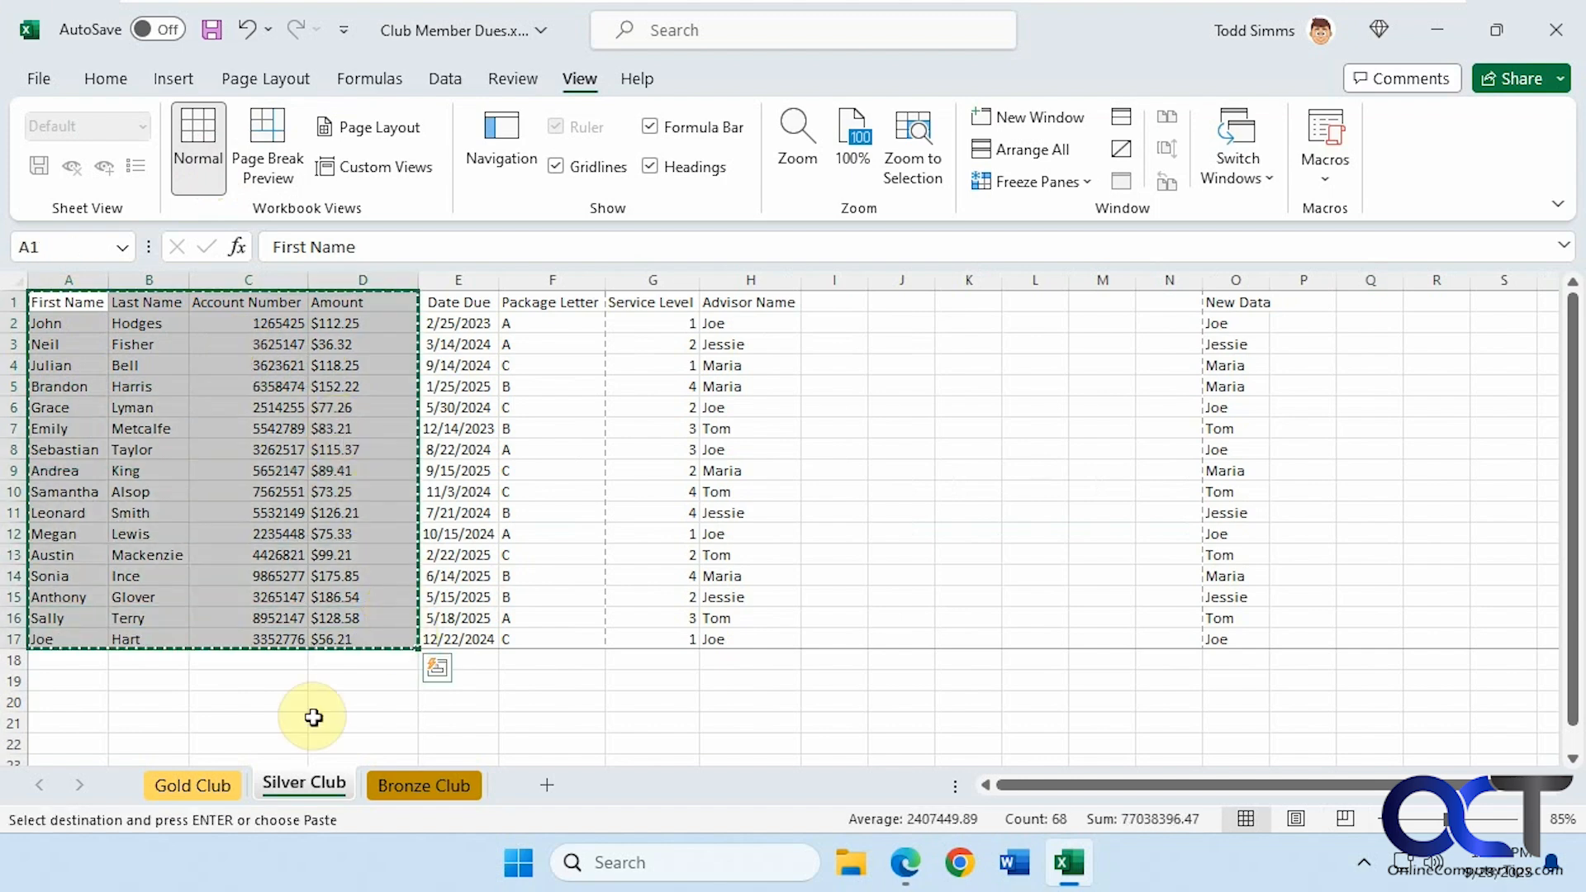
pyautogui.click(71, 696)
pyautogui.hotkey('ctrl', 'v')
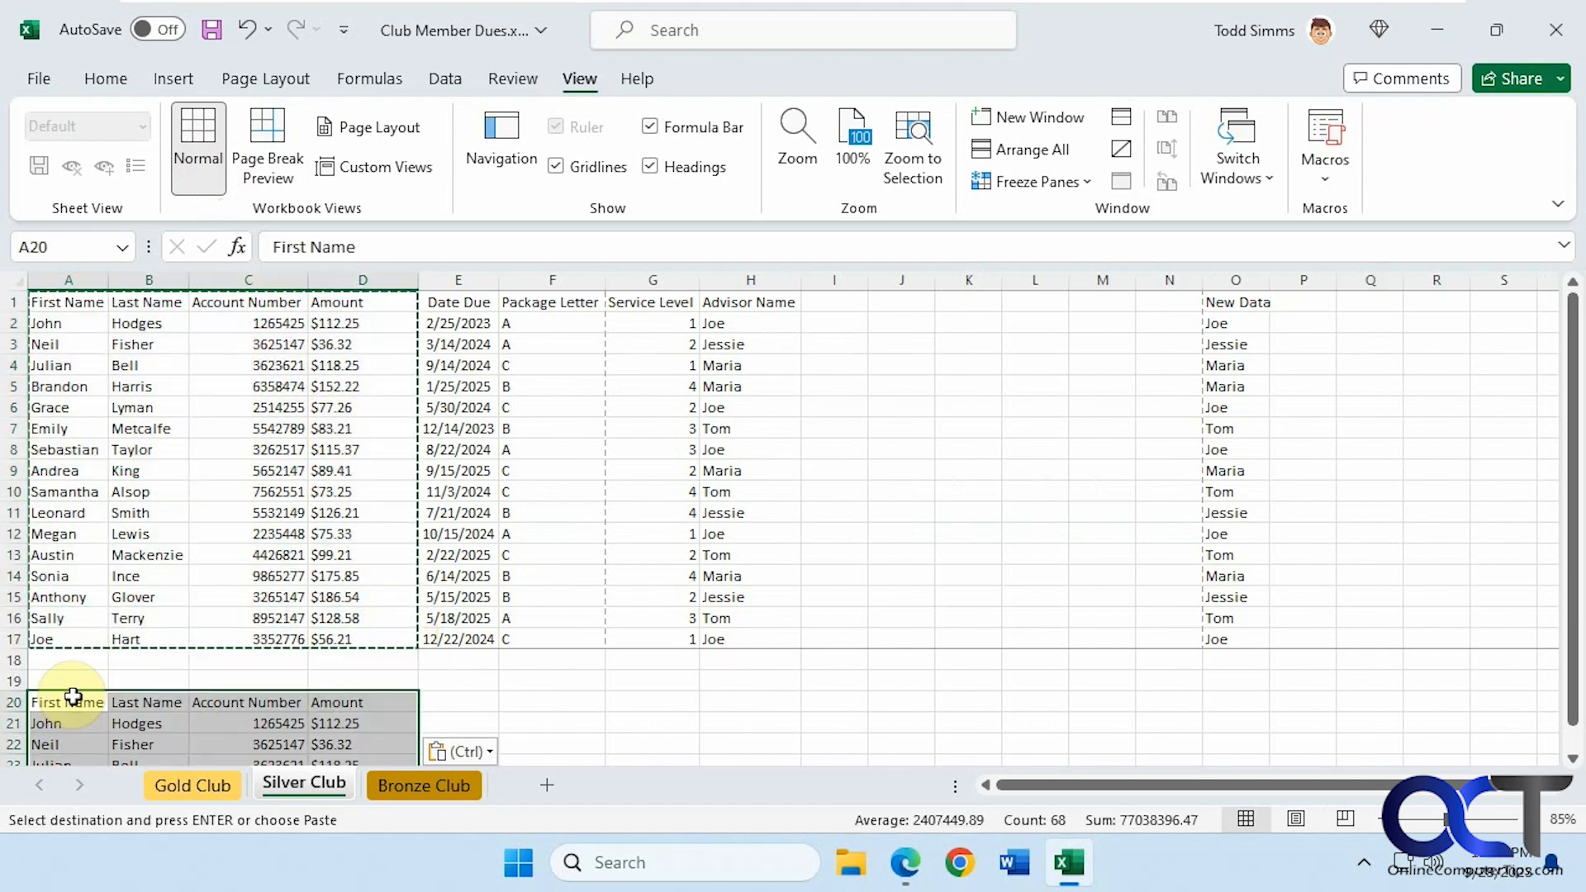
pyautogui.scroll(-7, 72, 696)
pyautogui.click(70, 634)
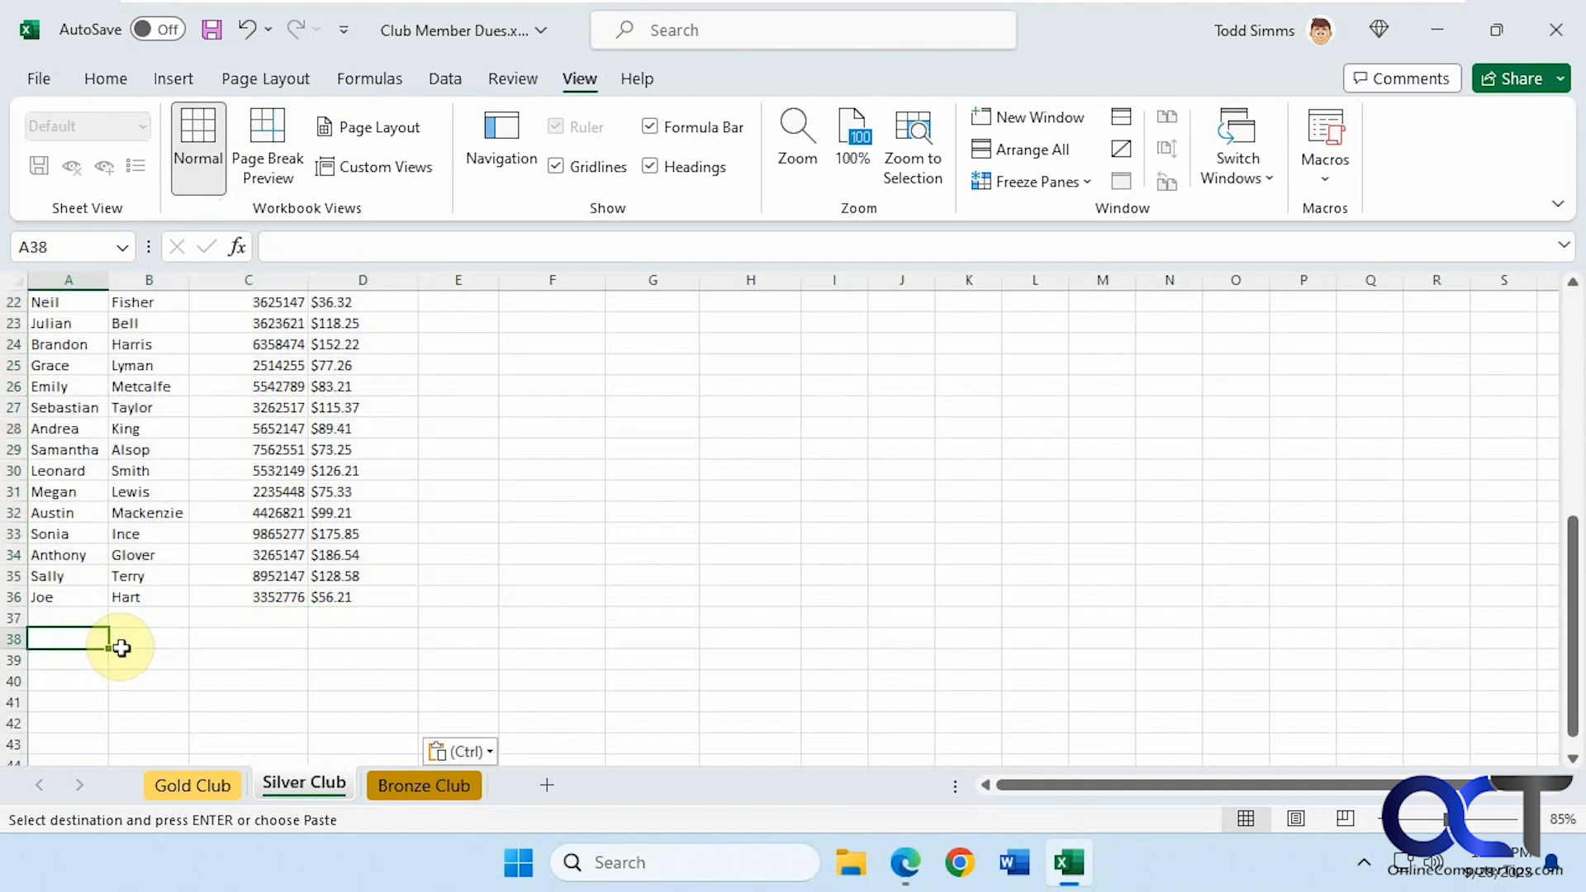
pyautogui.hotkey('ctrl', 'v')
pyautogui.scroll(-7, 69, 611)
pyautogui.click(58, 574)
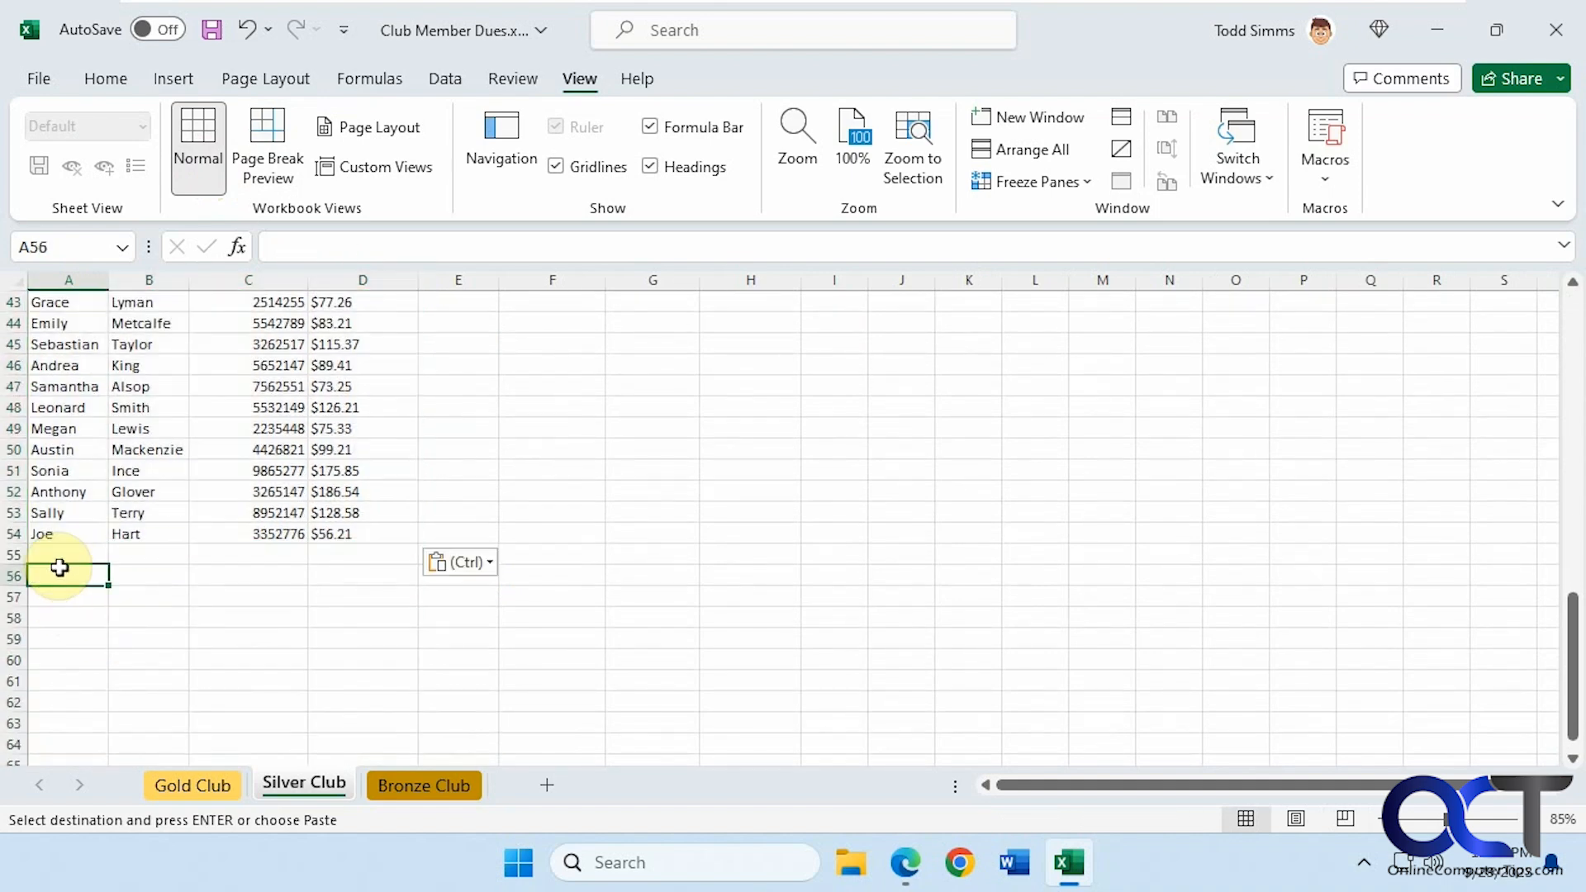
pyautogui.hotkey('ctrl', 'v')
# - Show the Silver Club sheet in Page Break Preview and check where the pasted blocks lie relative to the print area
pyautogui.scroll(4, 445, 632)
pyautogui.scroll(10, 445, 632)
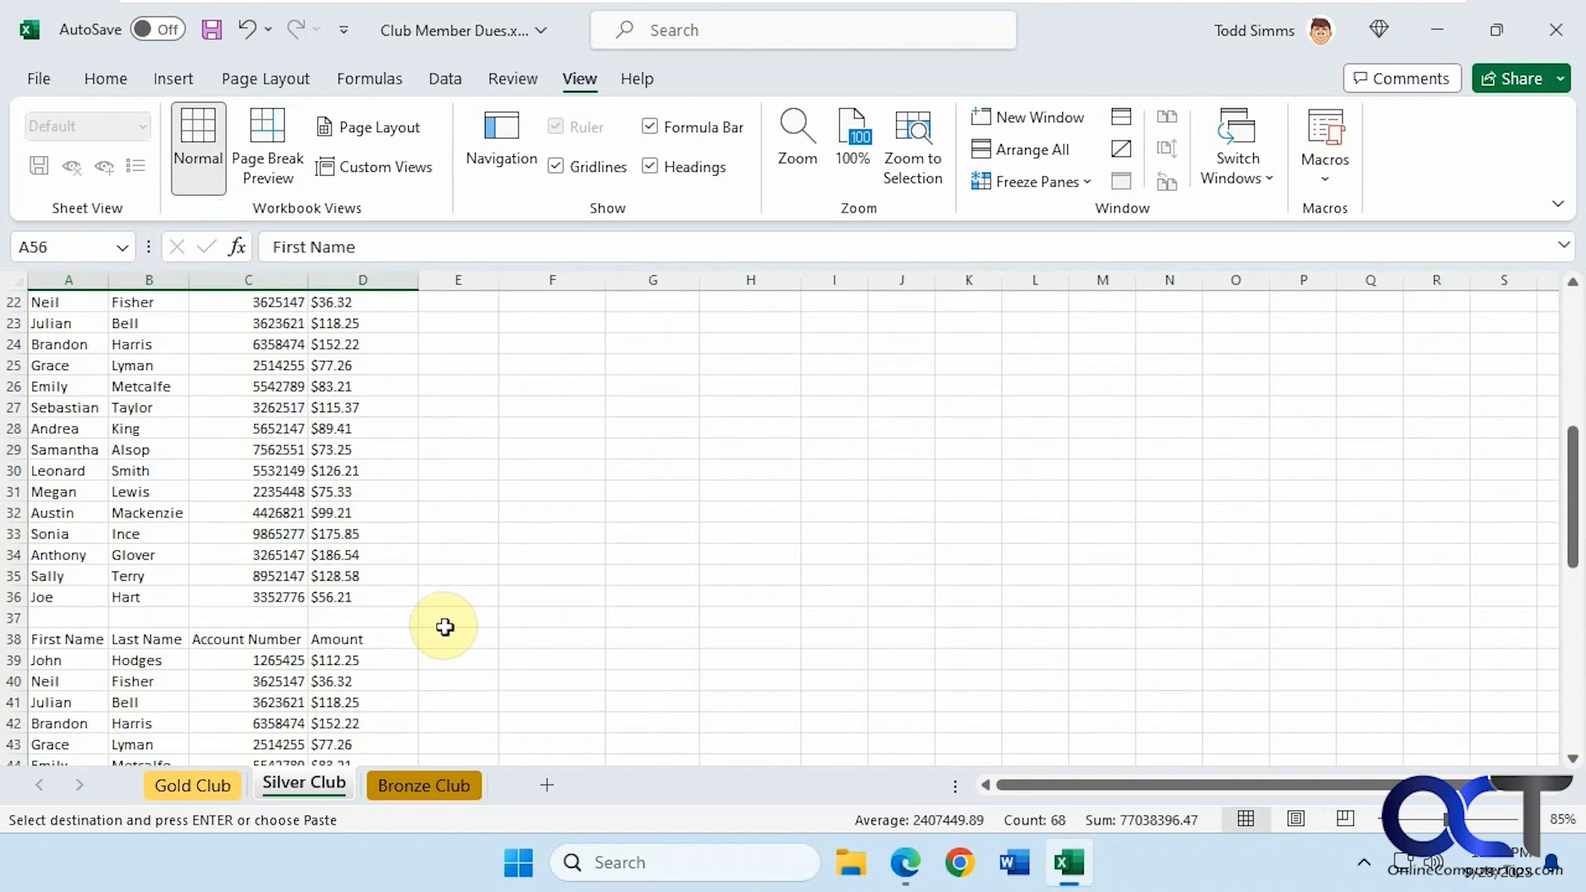
pyautogui.click(272, 154)
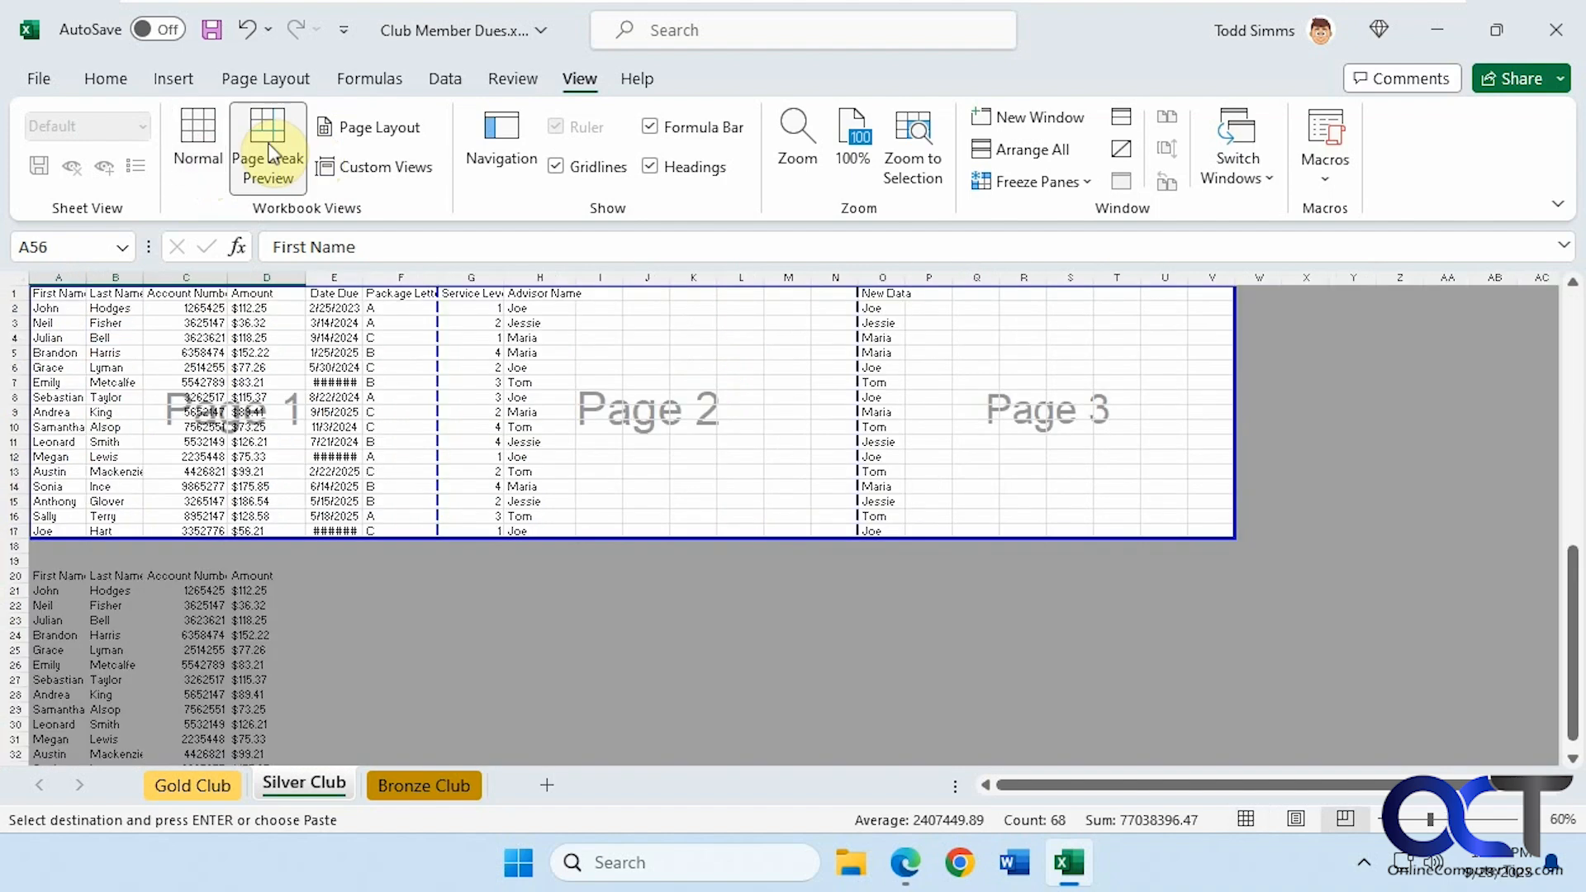
pyautogui.scroll(-15, 511, 504)
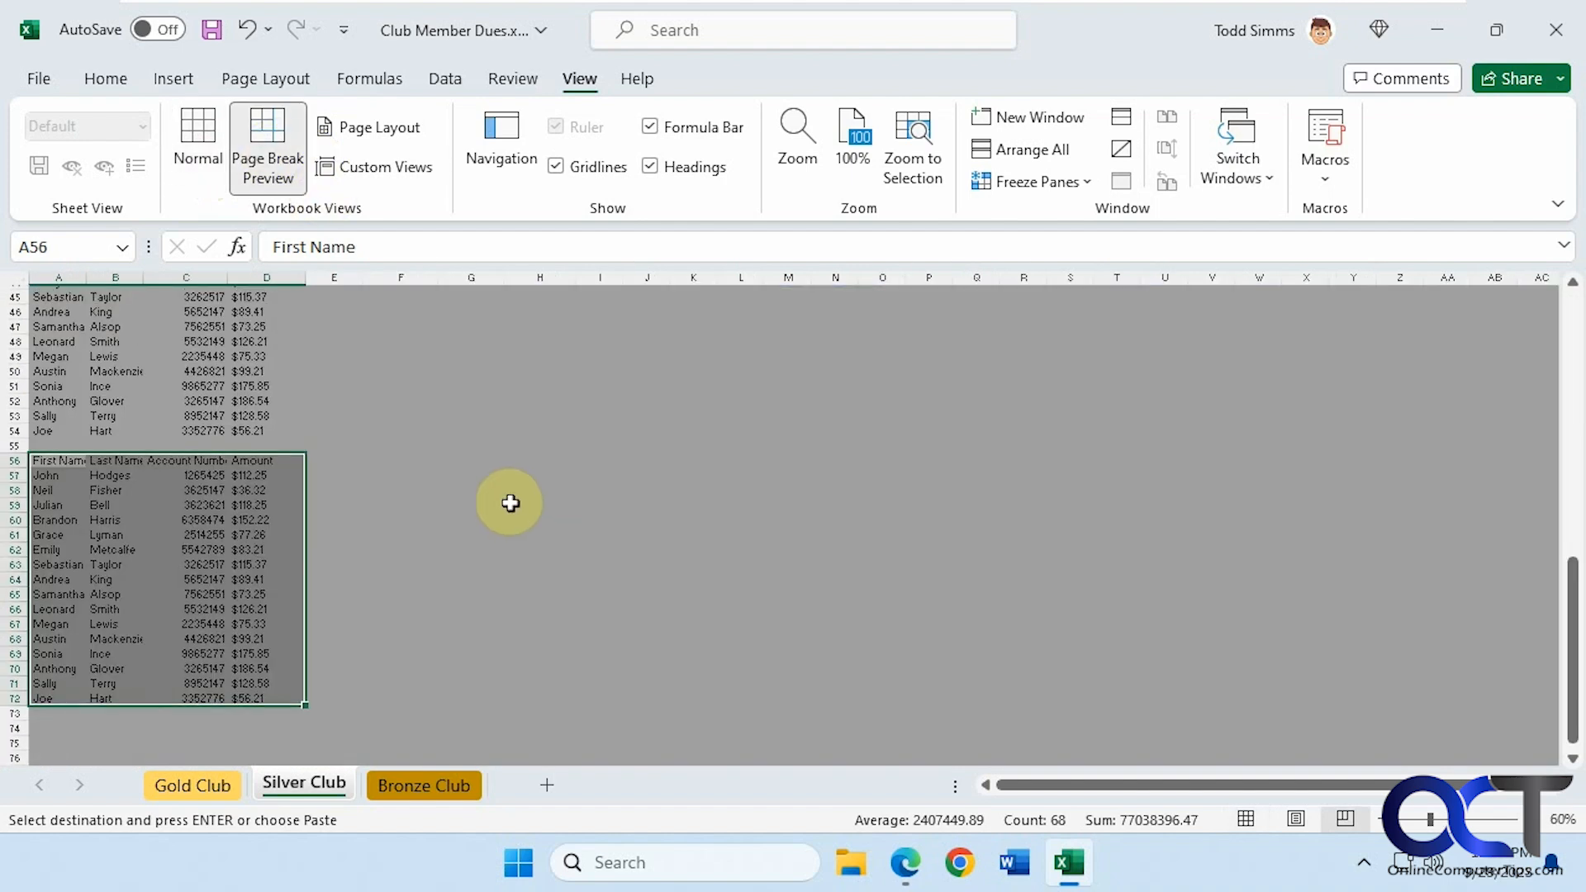
pyautogui.scroll(5, 322, 429)
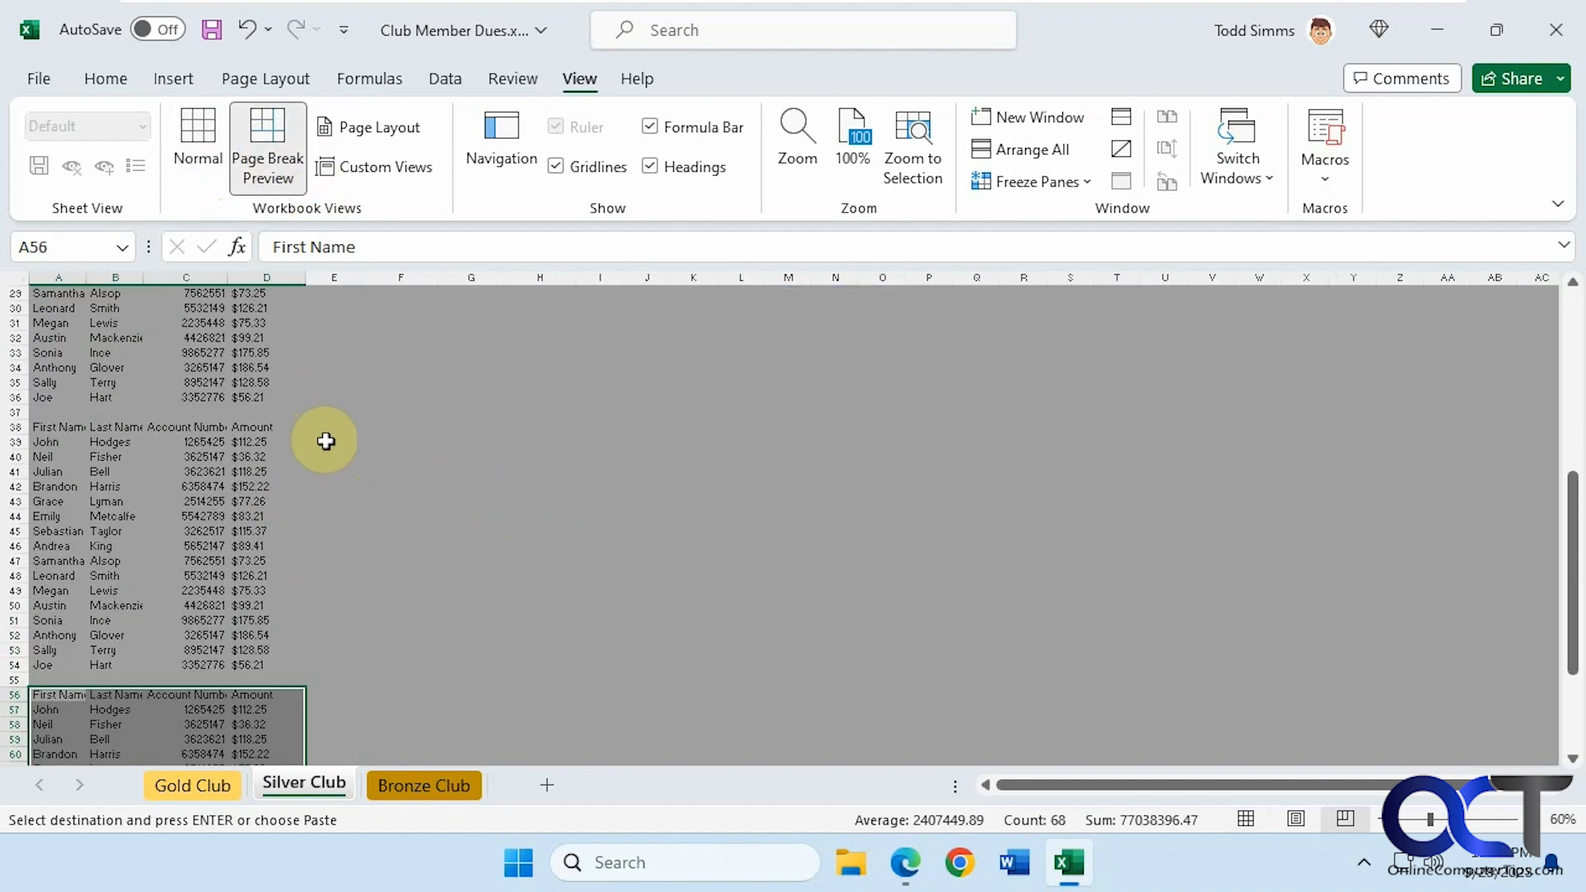
# - Extend the Silver Club print area down to row 73 so it includes all the pasted blocks
pyautogui.scroll(4, 326, 440)
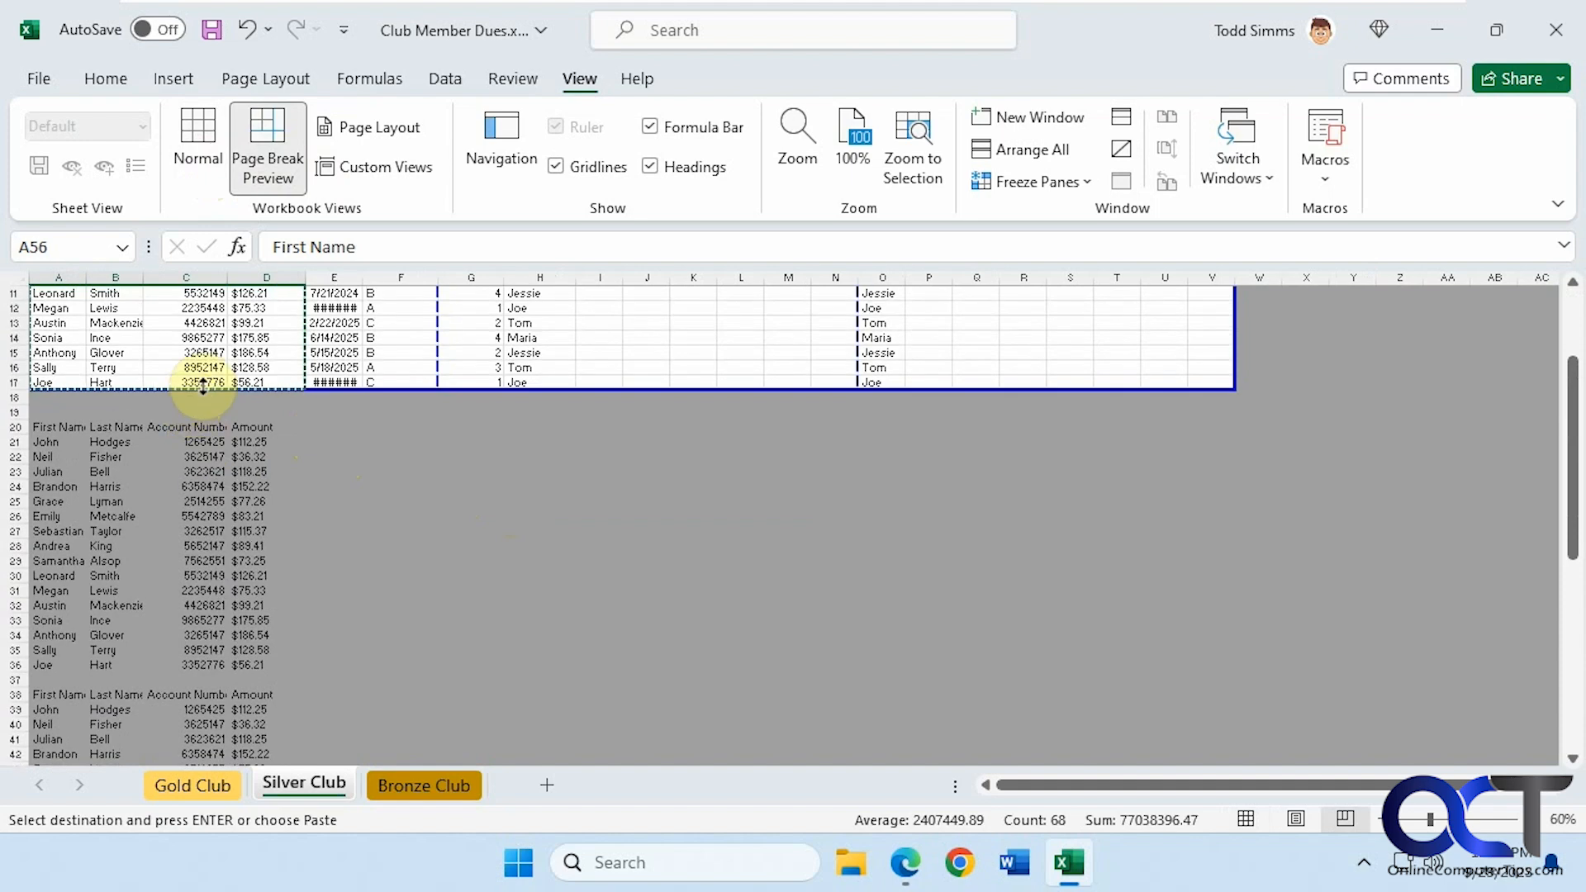
pyautogui.moveTo(202, 392); pyautogui.dragTo(195, 719)
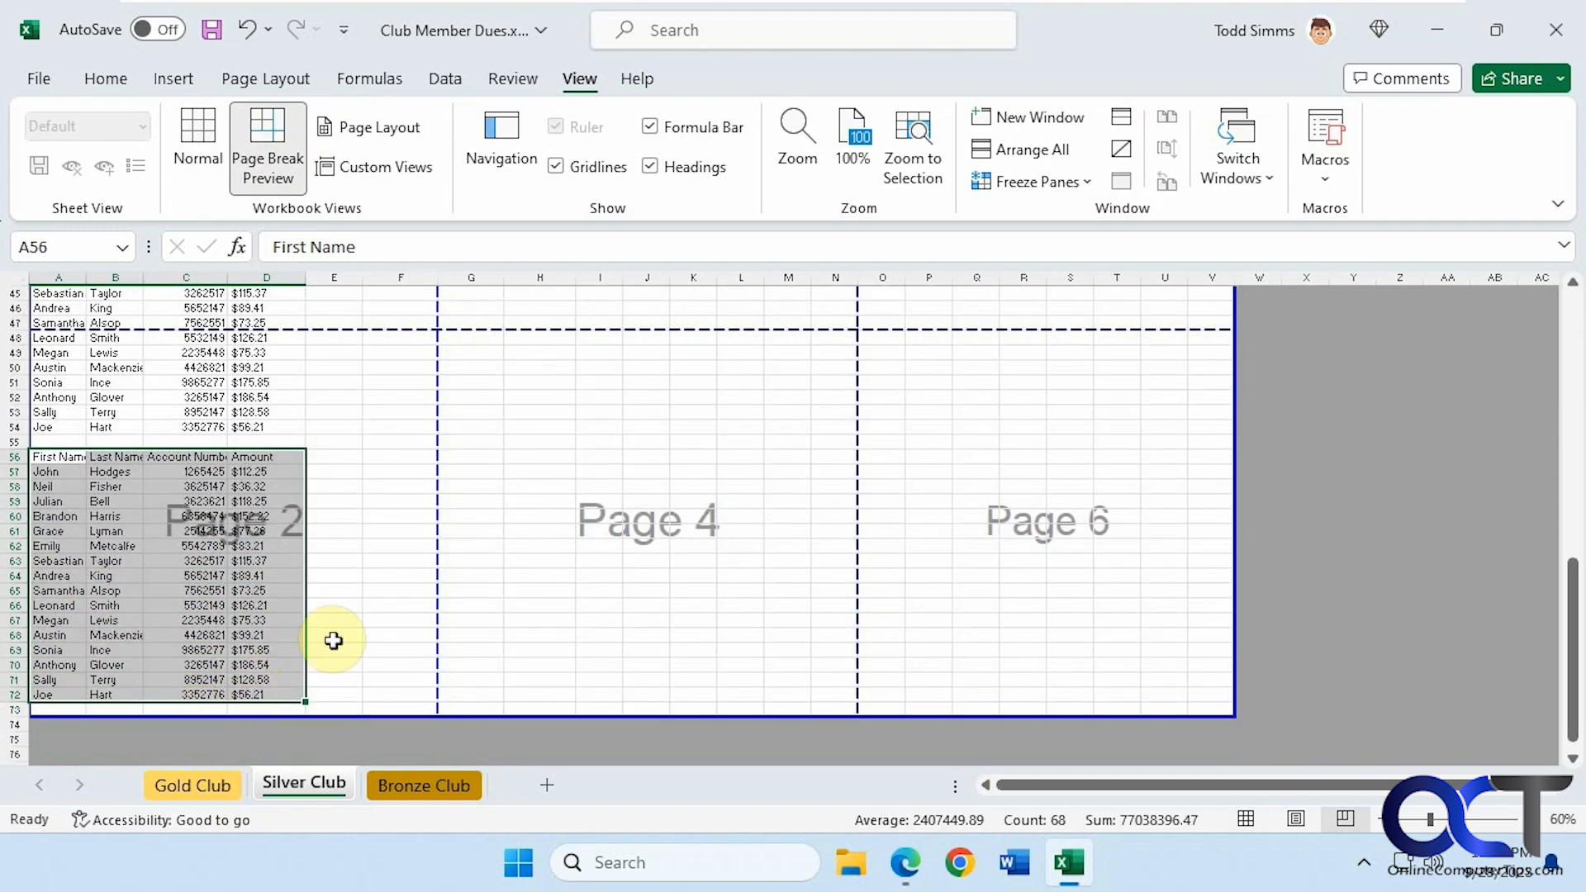
# - Examine how the page breaks and page numbers divide the extended Silver Club print area
pyautogui.scroll(15, 333, 640)
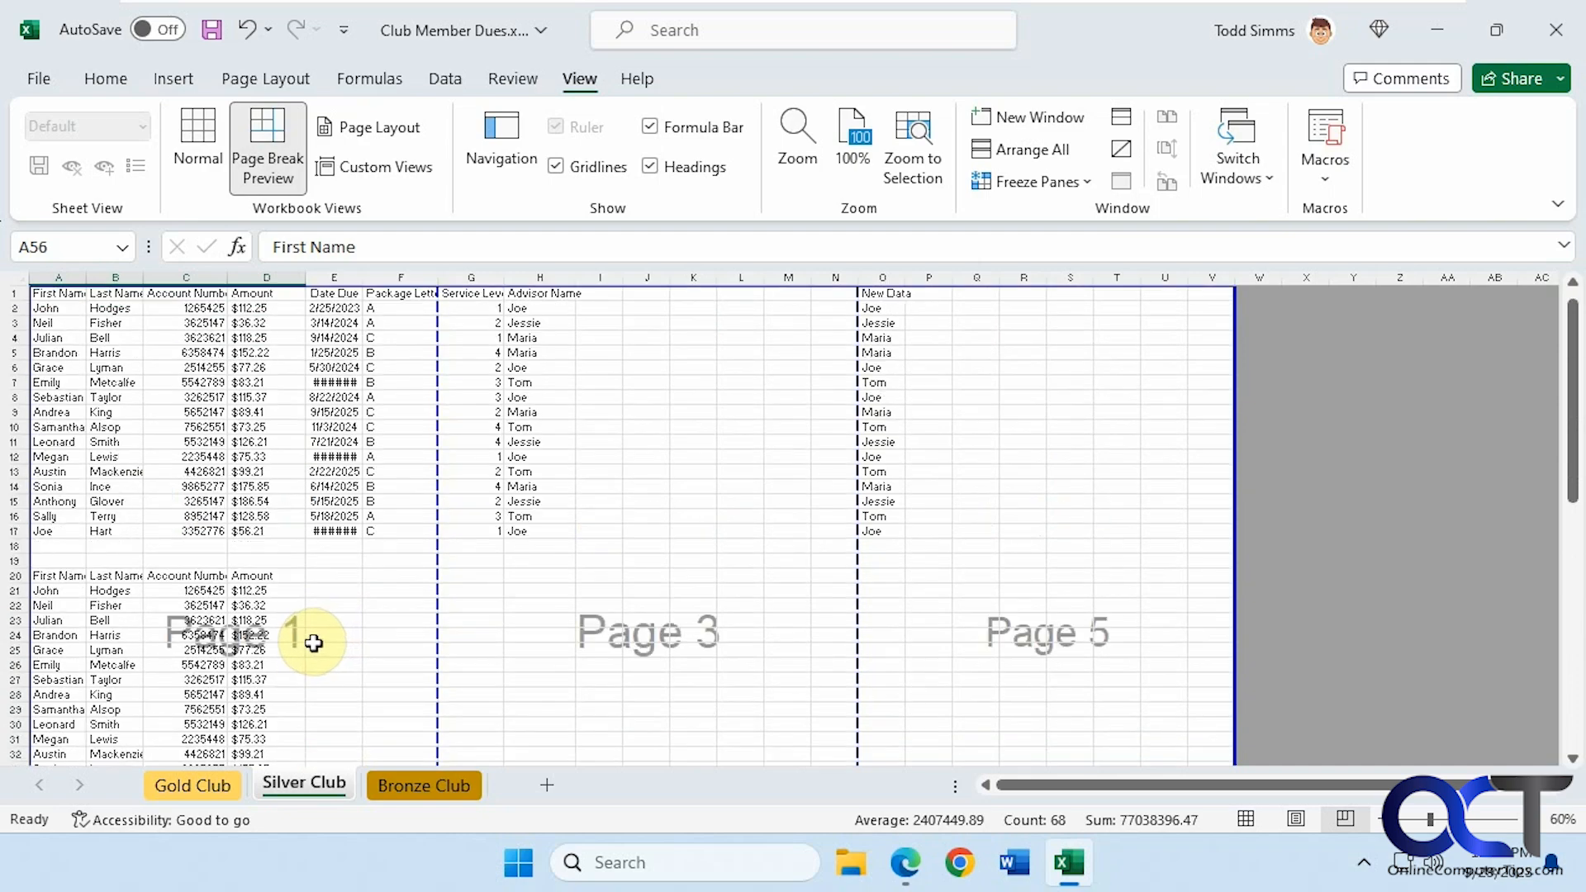
pyautogui.scroll(-11, 674, 618)
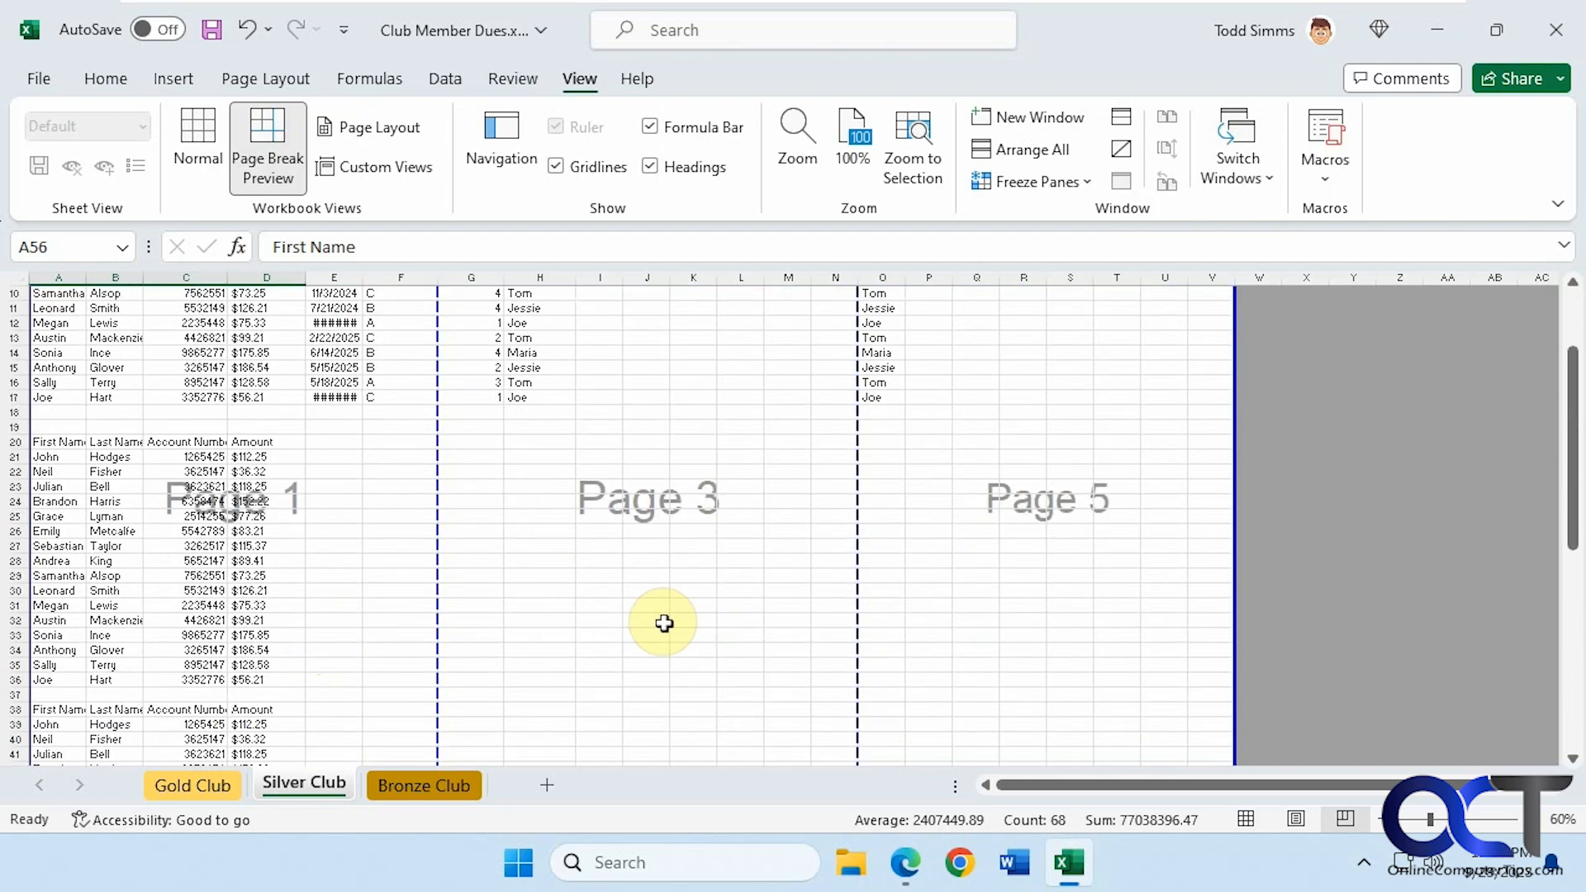
pyautogui.scroll(-3, 336, 617)
pyautogui.scroll(11, 400, 620)
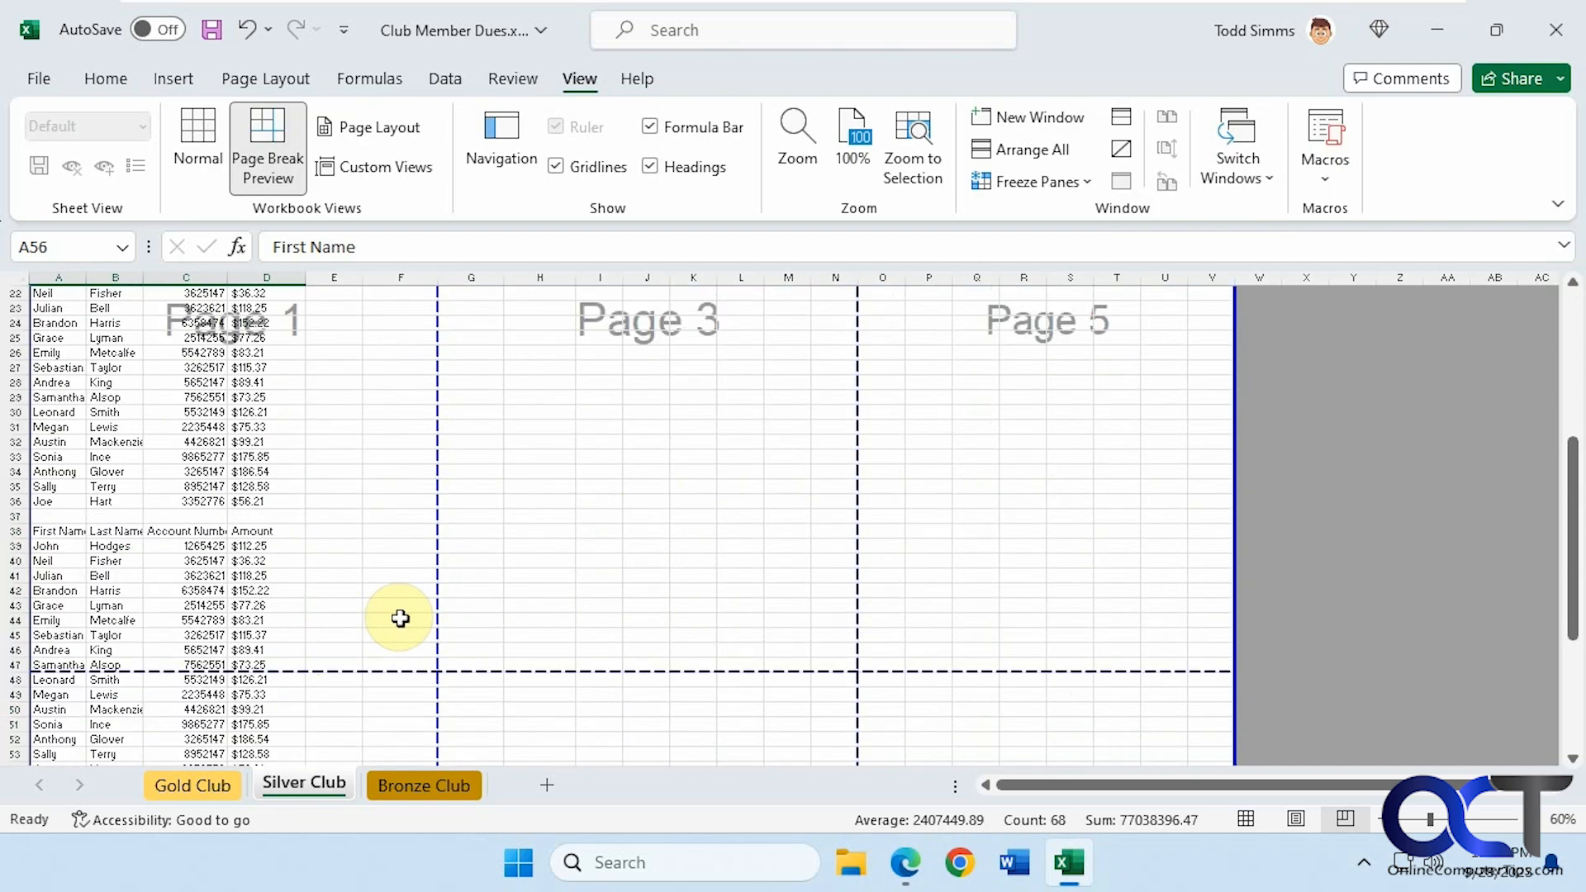
pyautogui.scroll(-7, 658, 559)
pyautogui.scroll(-3, 680, 555)
pyautogui.scroll(8, 680, 577)
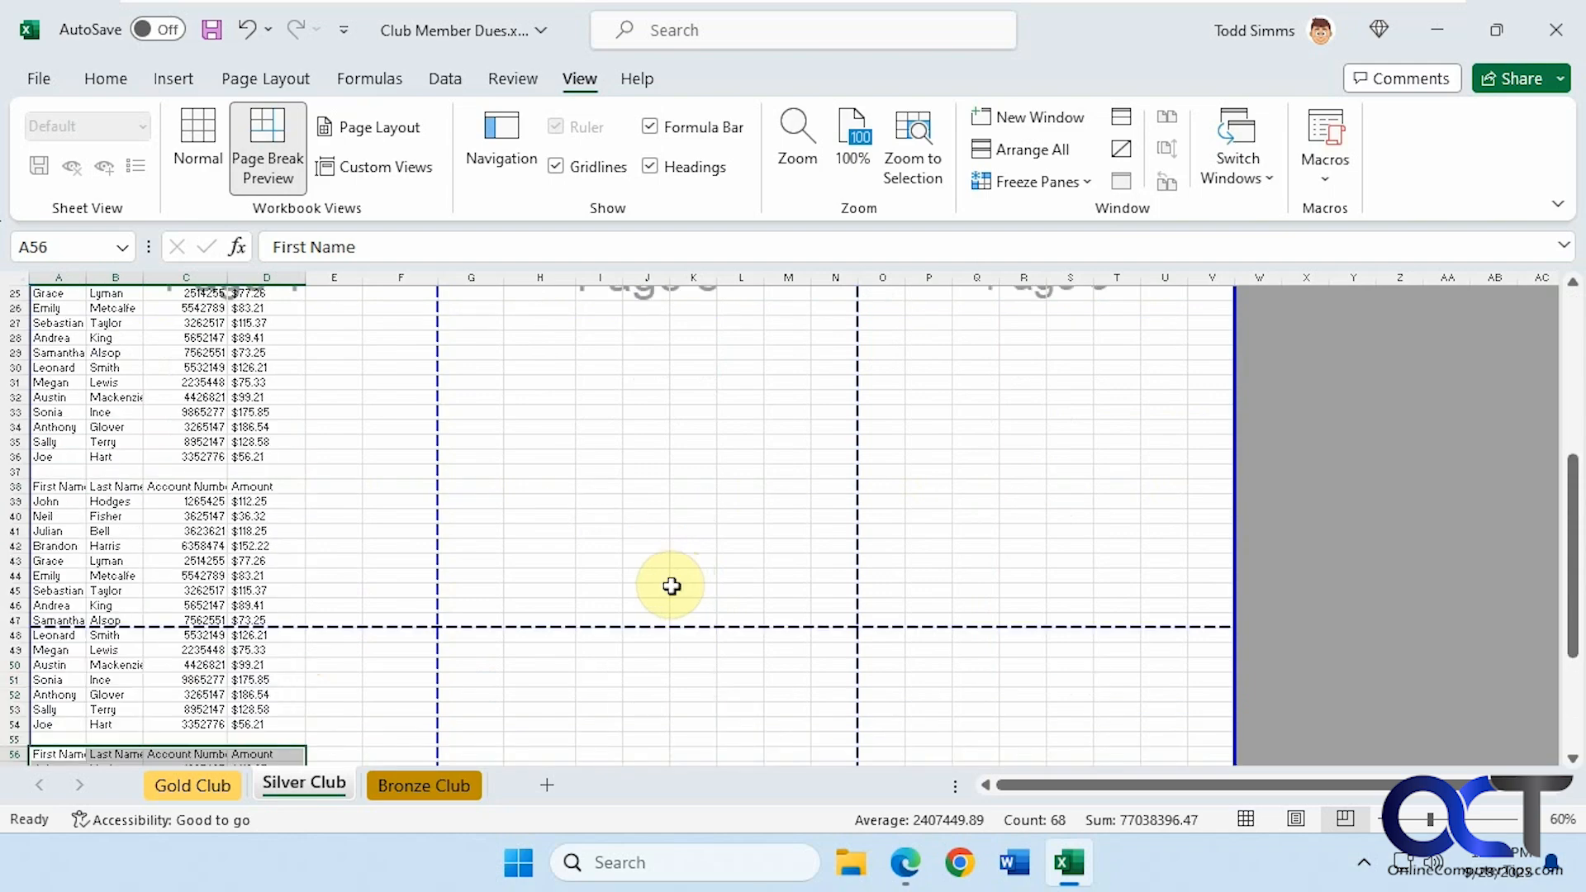
pyautogui.scroll(-5, 666, 588)
pyautogui.scroll(12, 668, 595)
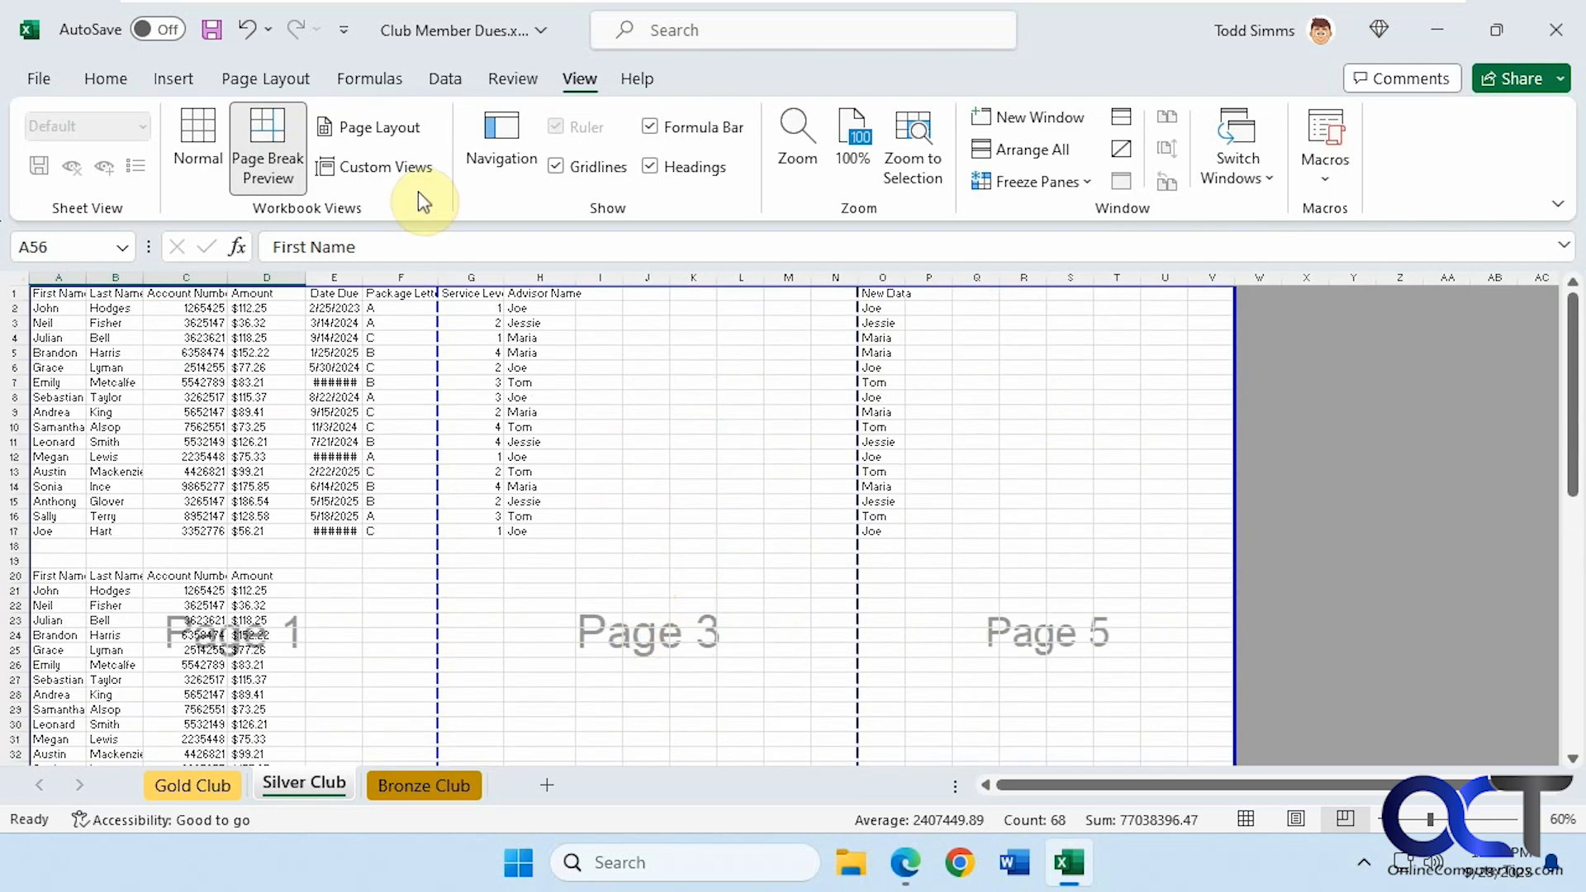
# - Set the Silver Club page order to Over, then down, and check the page numbering across the print area
pyautogui.click(292, 82)
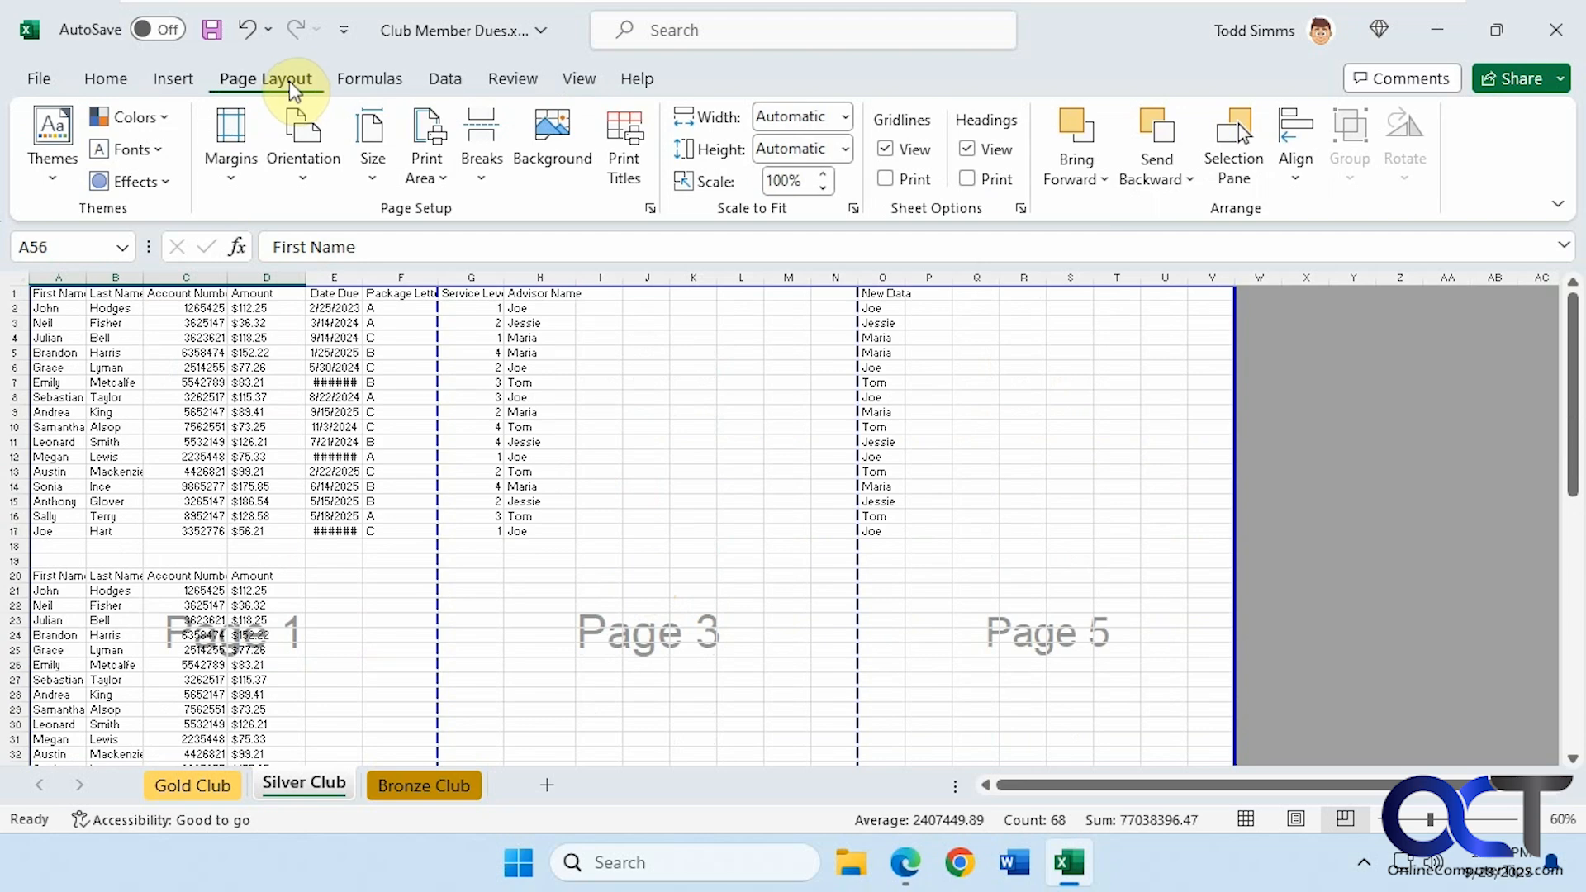
pyautogui.click(625, 157)
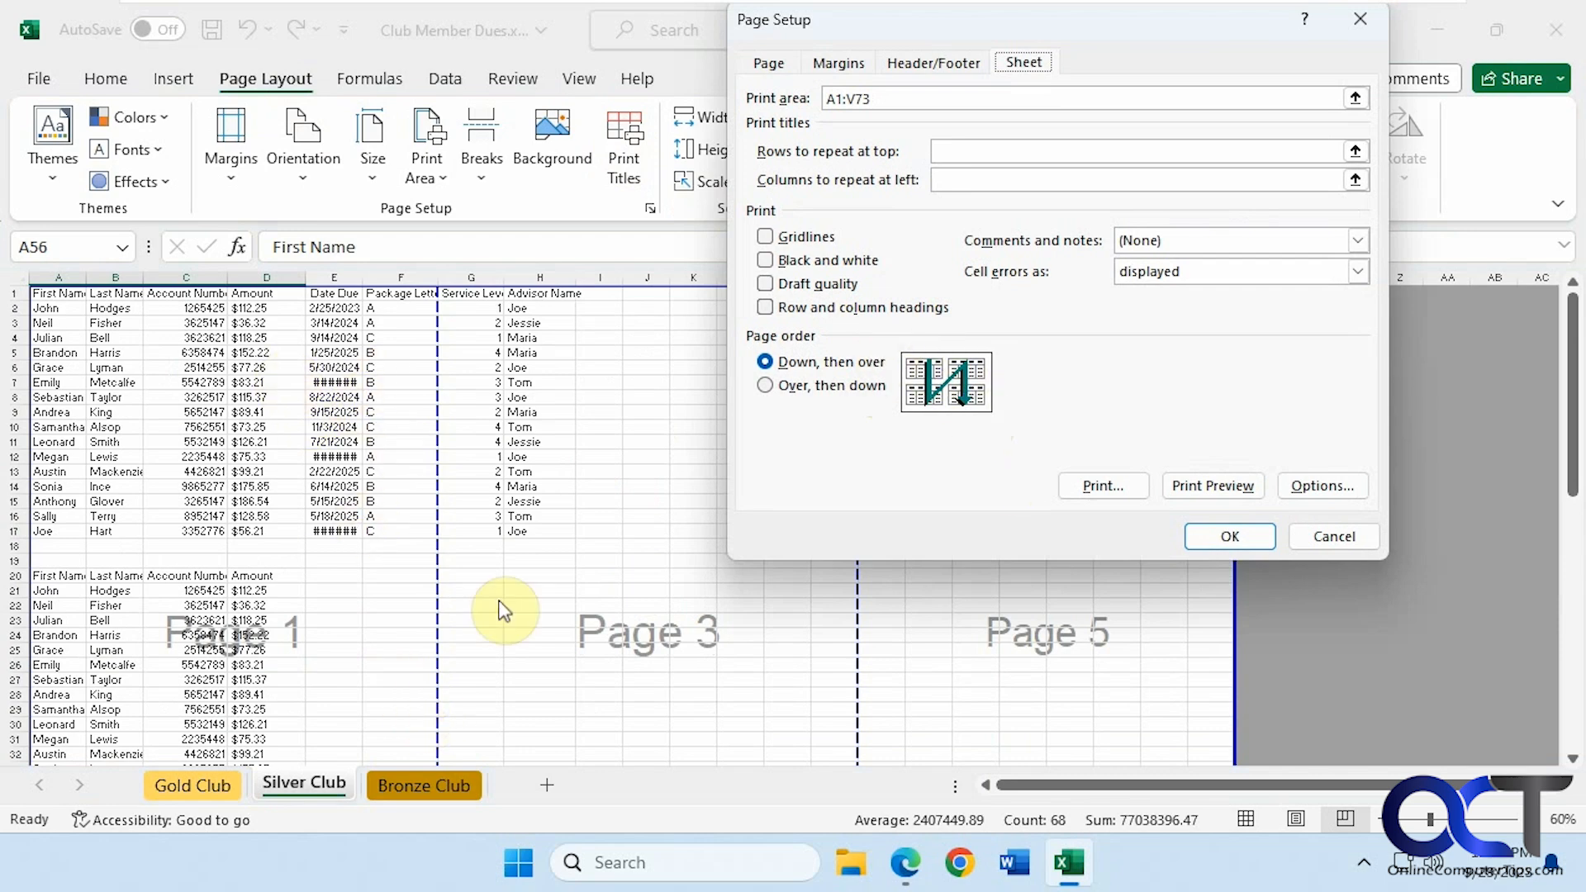
pyautogui.click(830, 388)
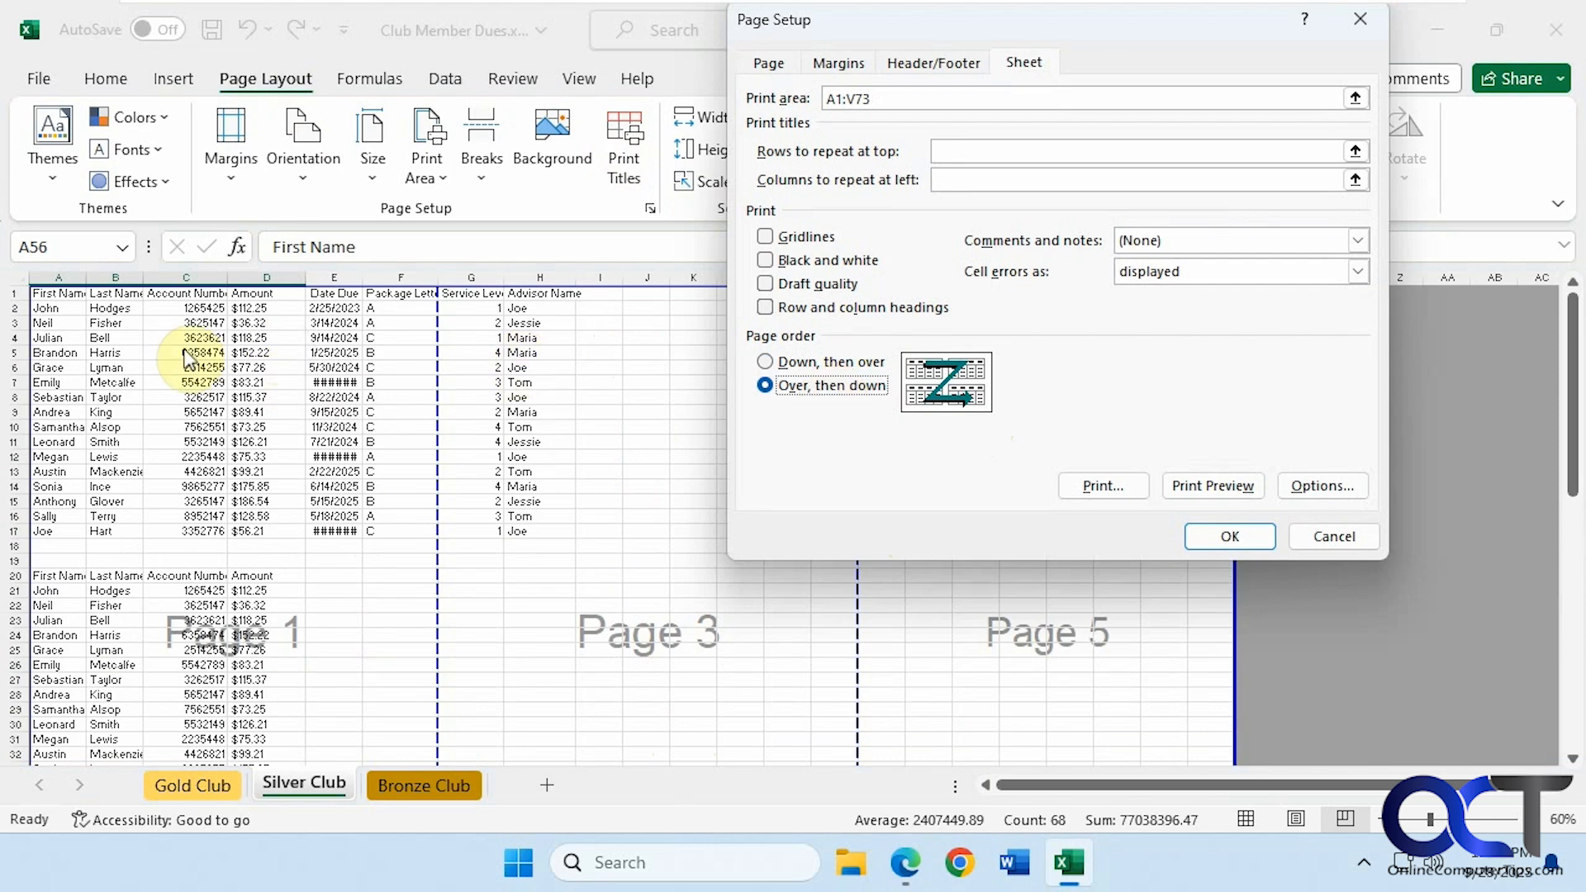
pyautogui.click(1243, 535)
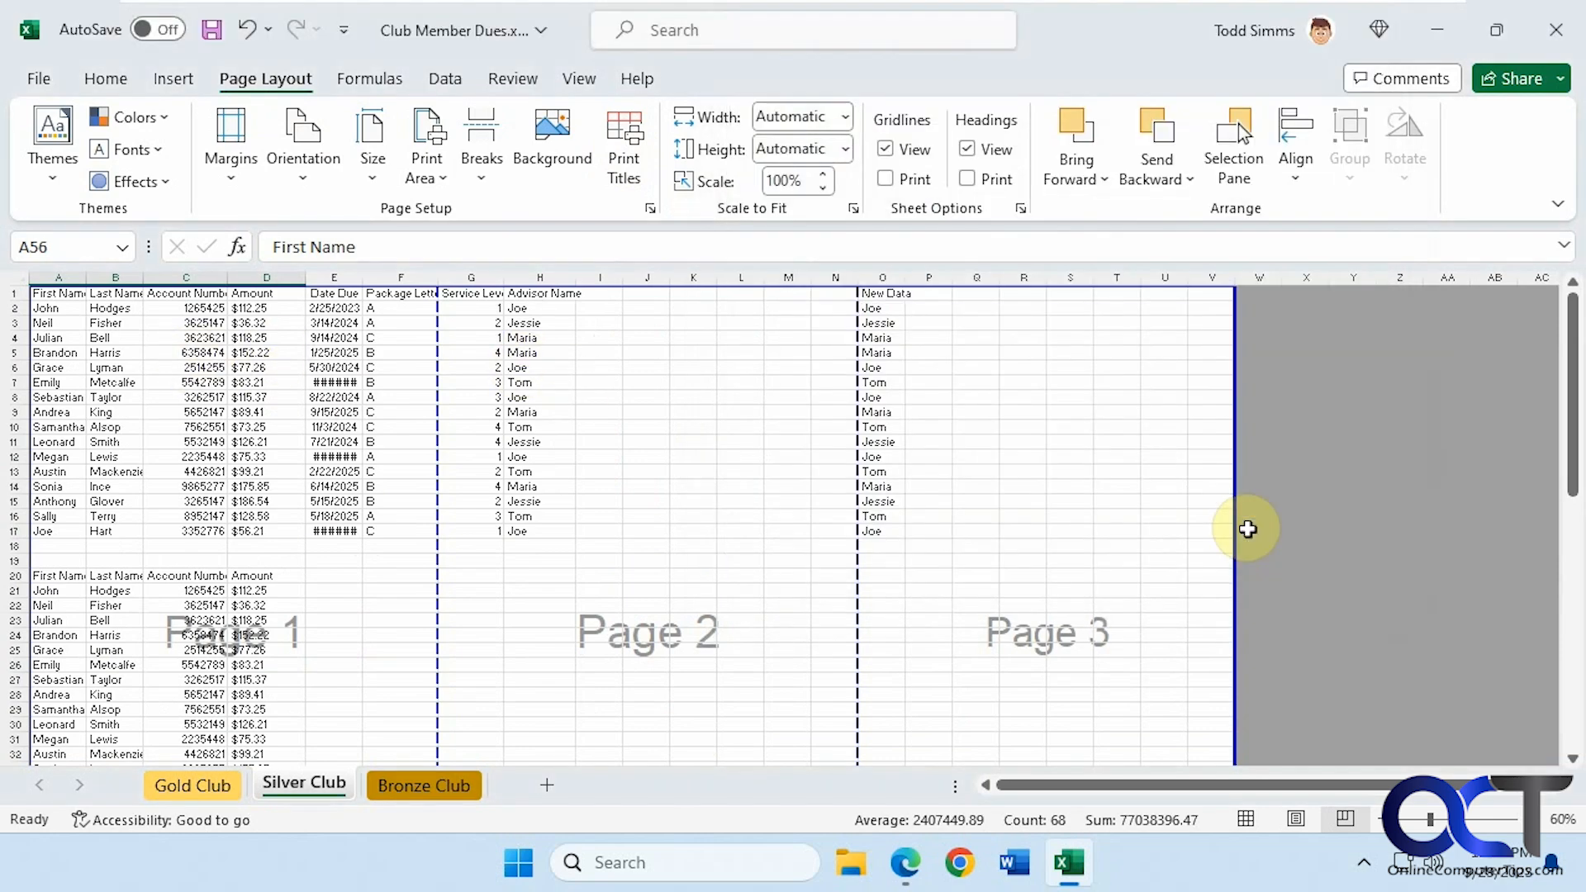
pyautogui.scroll(-3, 913, 507)
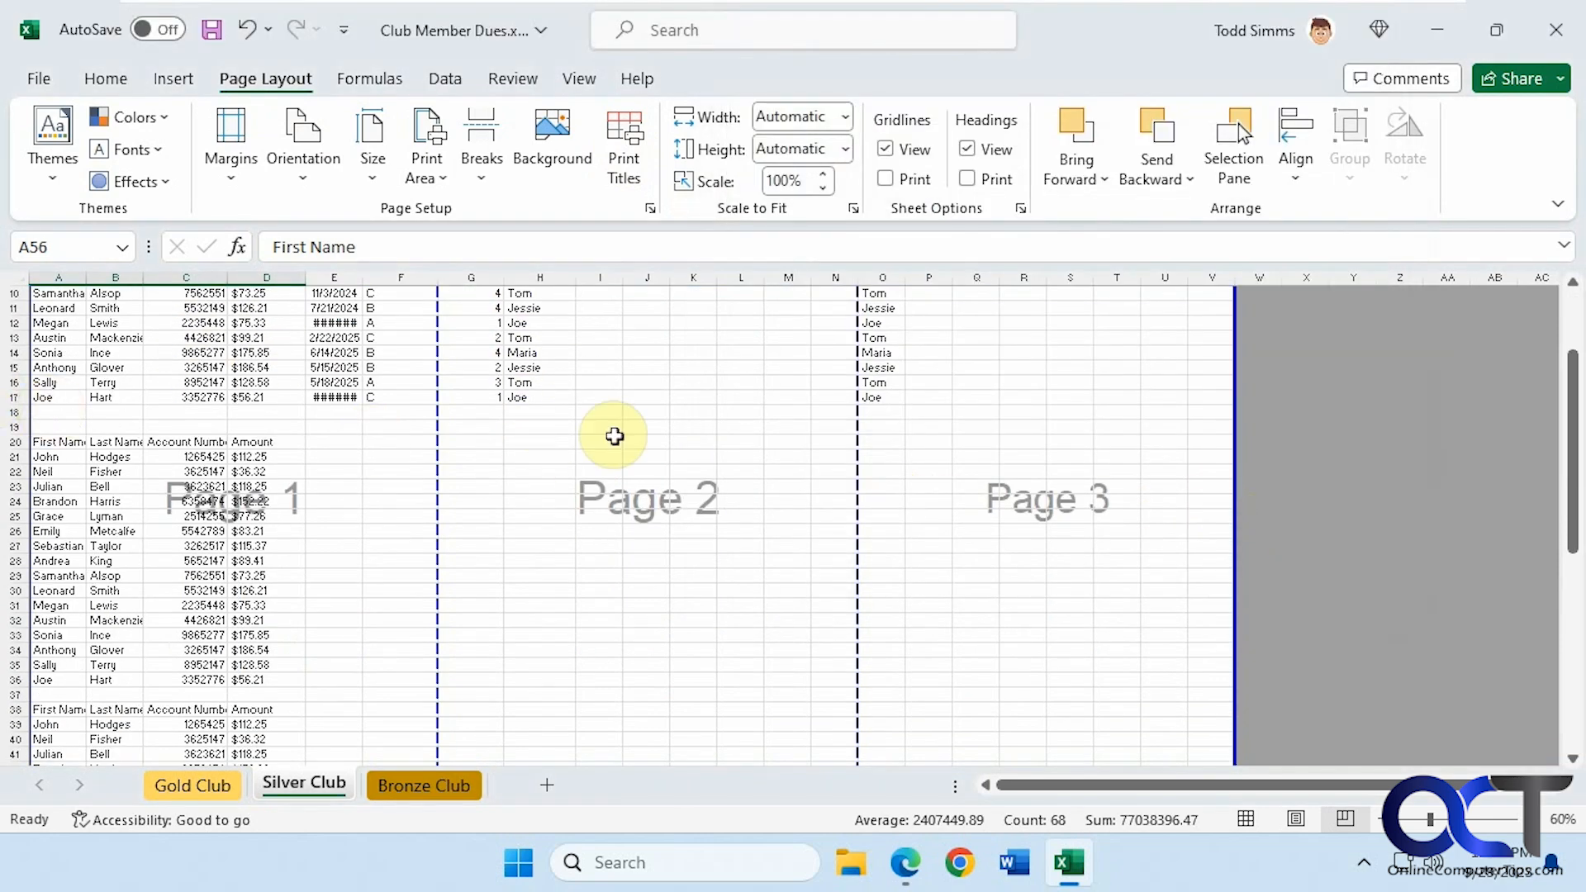
pyautogui.scroll(-10, 614, 435)
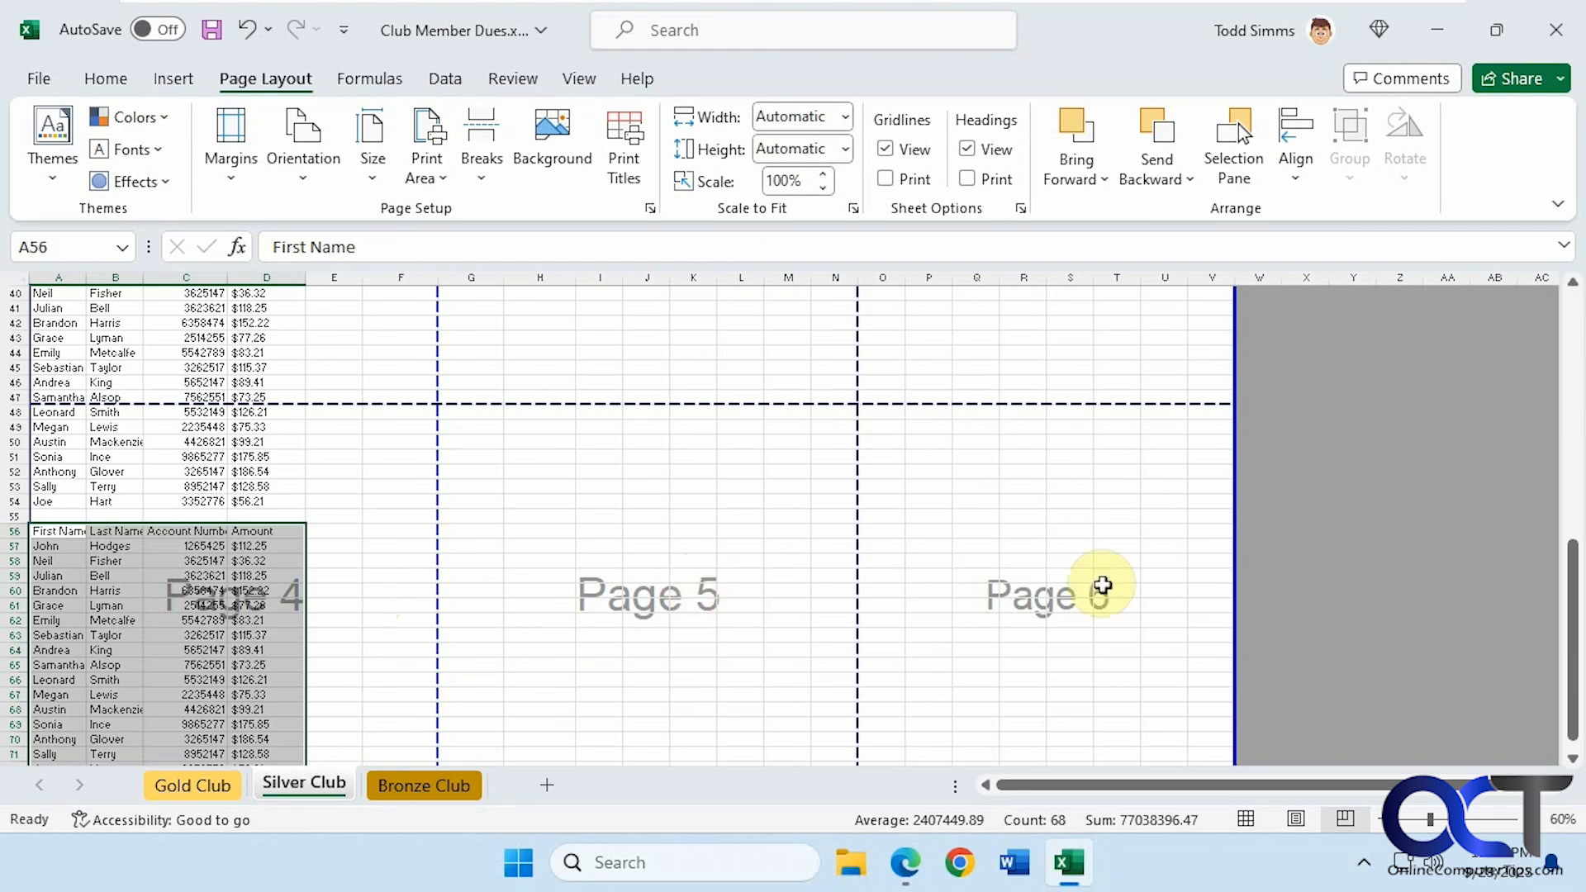
pyautogui.scroll(9, 1103, 586)
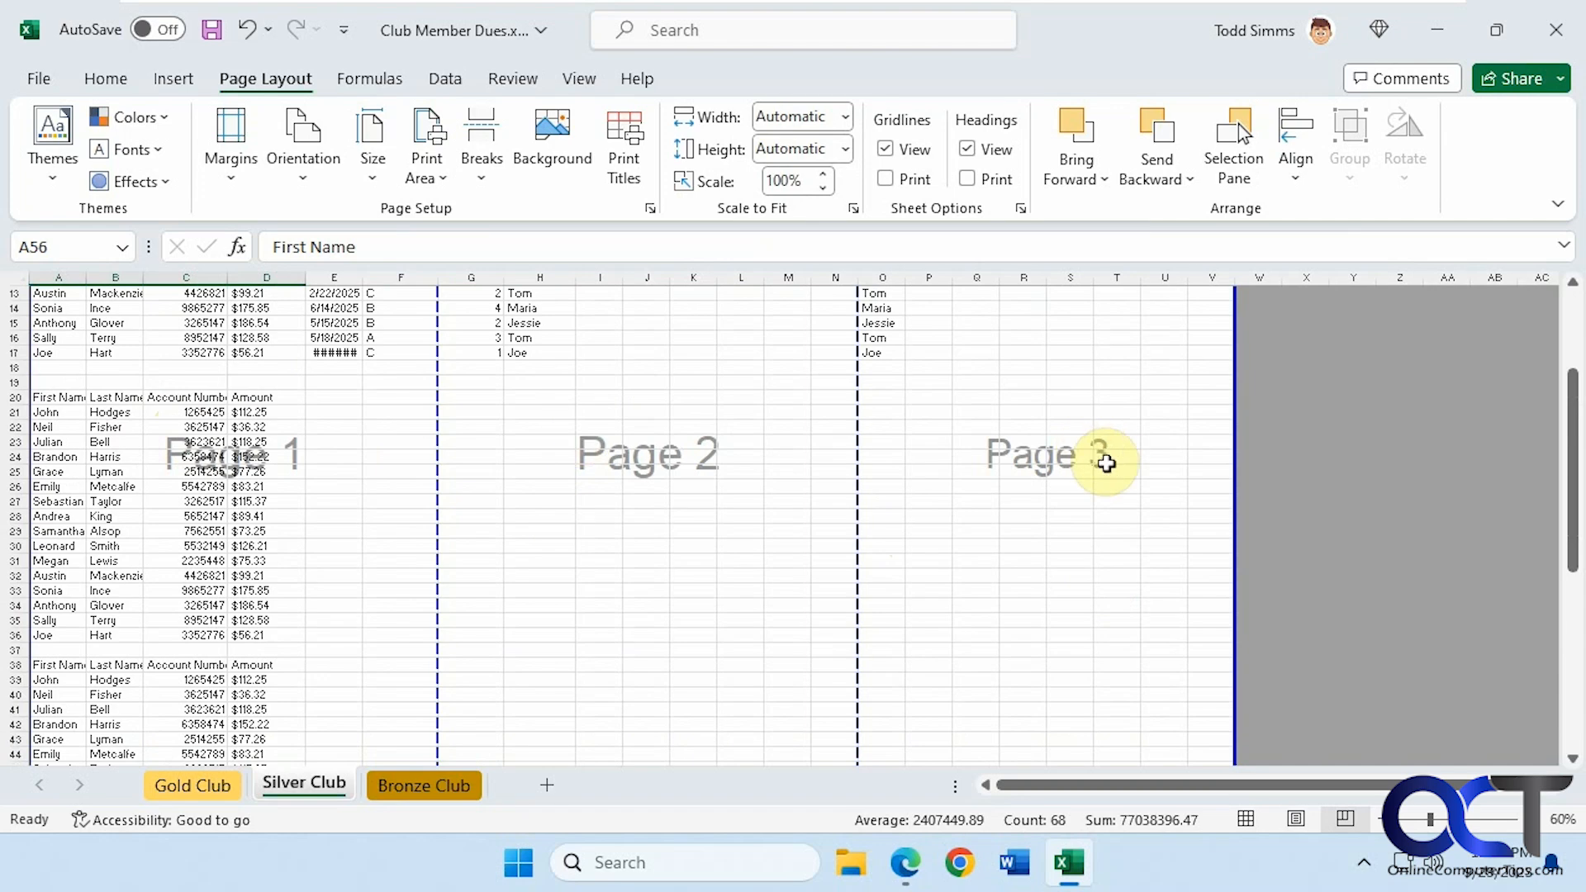
pyautogui.scroll(-4, 754, 631)
pyautogui.scroll(6, 1143, 631)
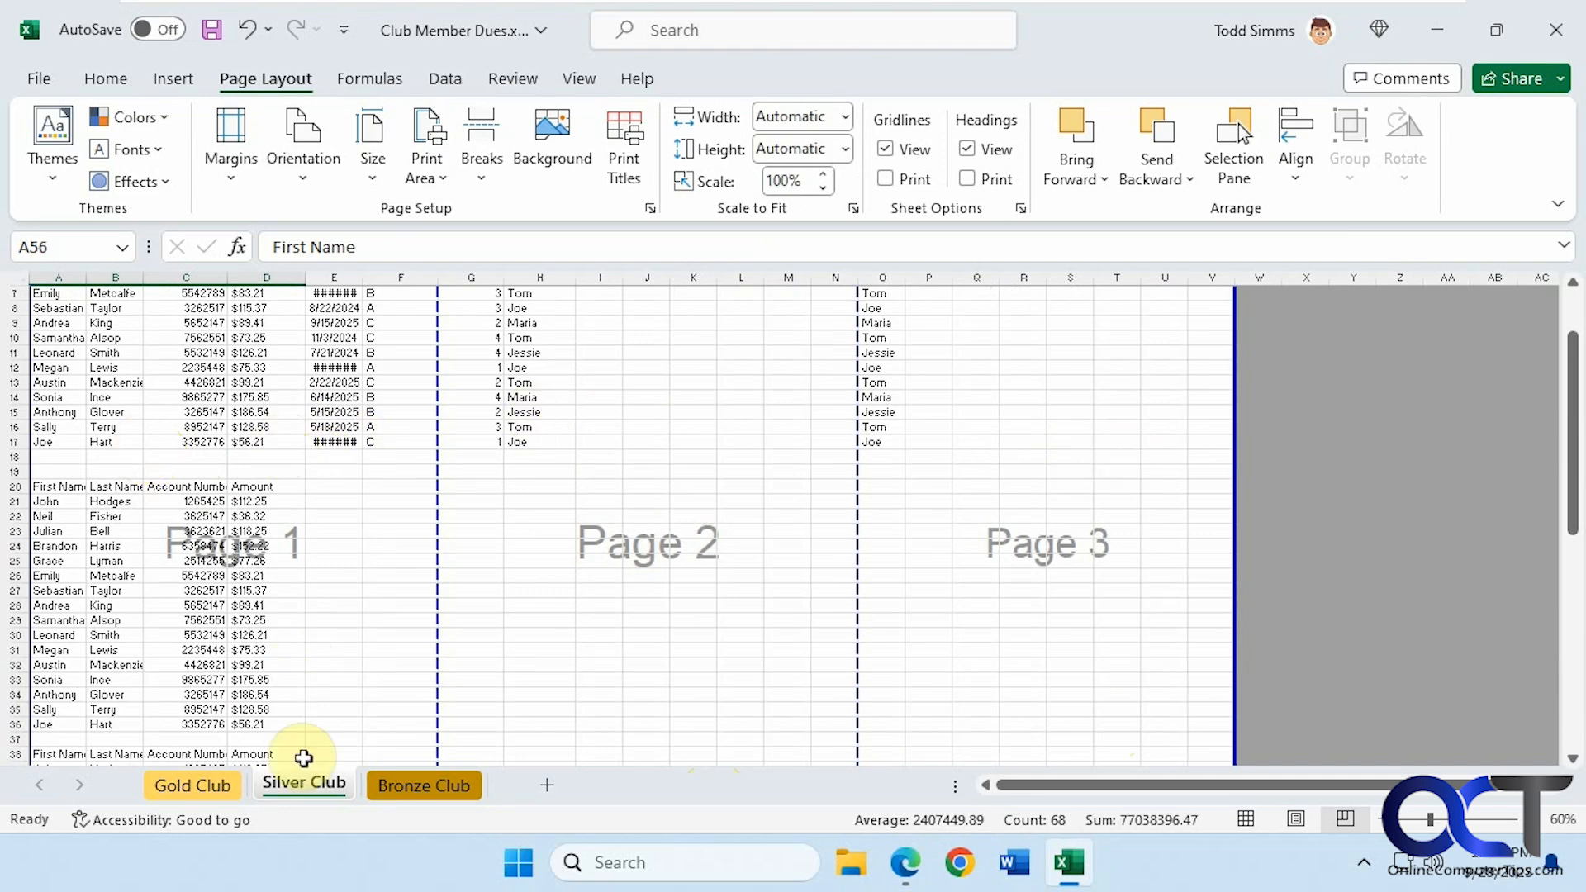
# - Set the Silver Club page order back to Down, then over
pyautogui.click(633, 152)
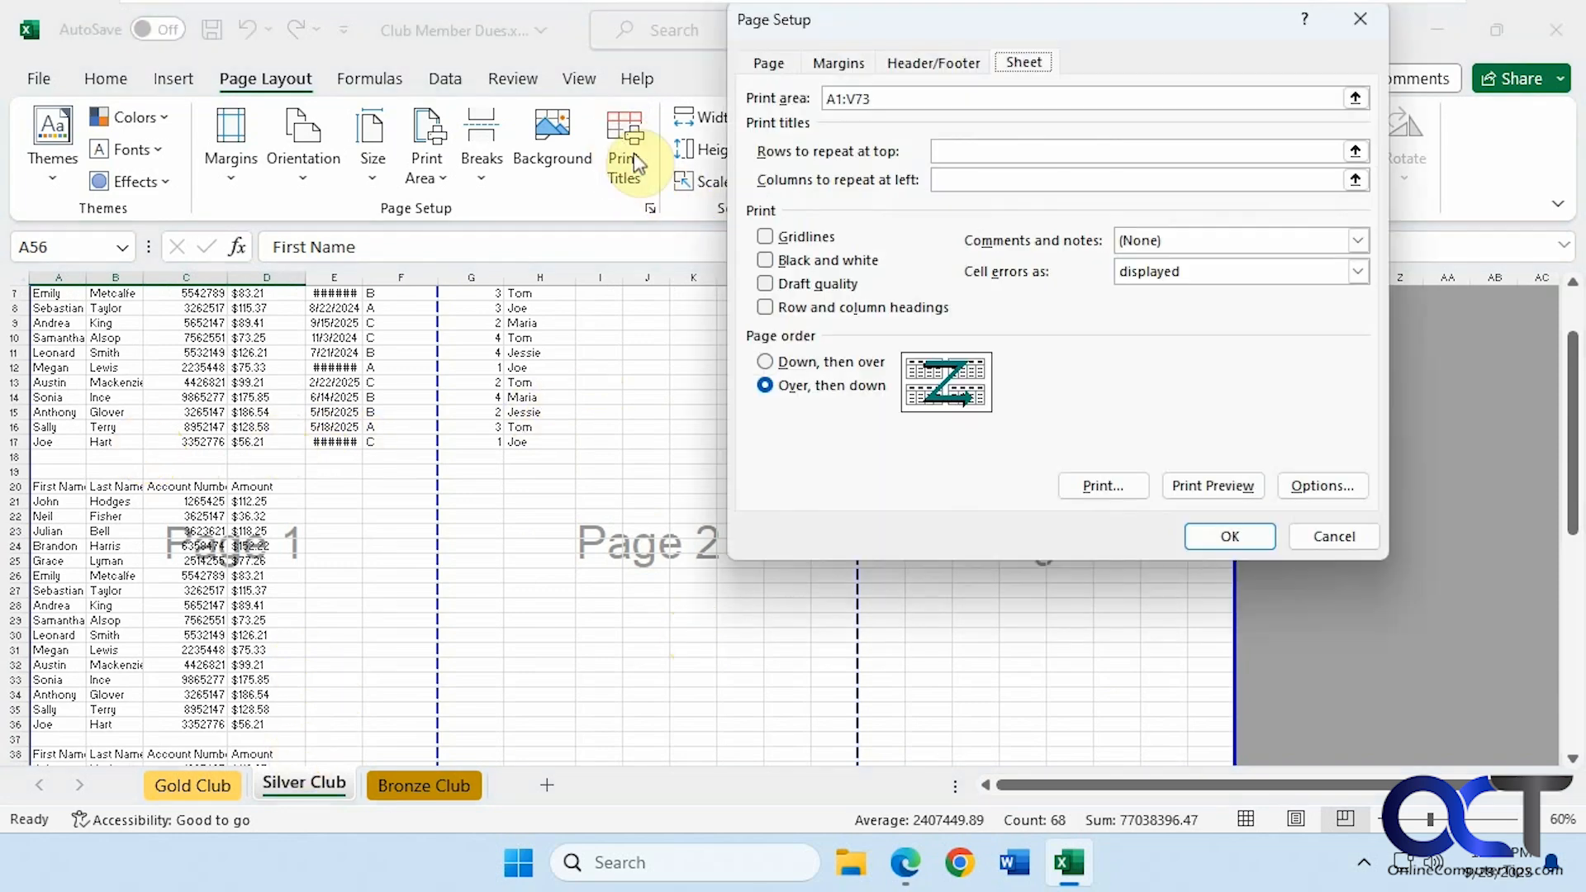
pyautogui.click(844, 369)
pyautogui.click(1225, 535)
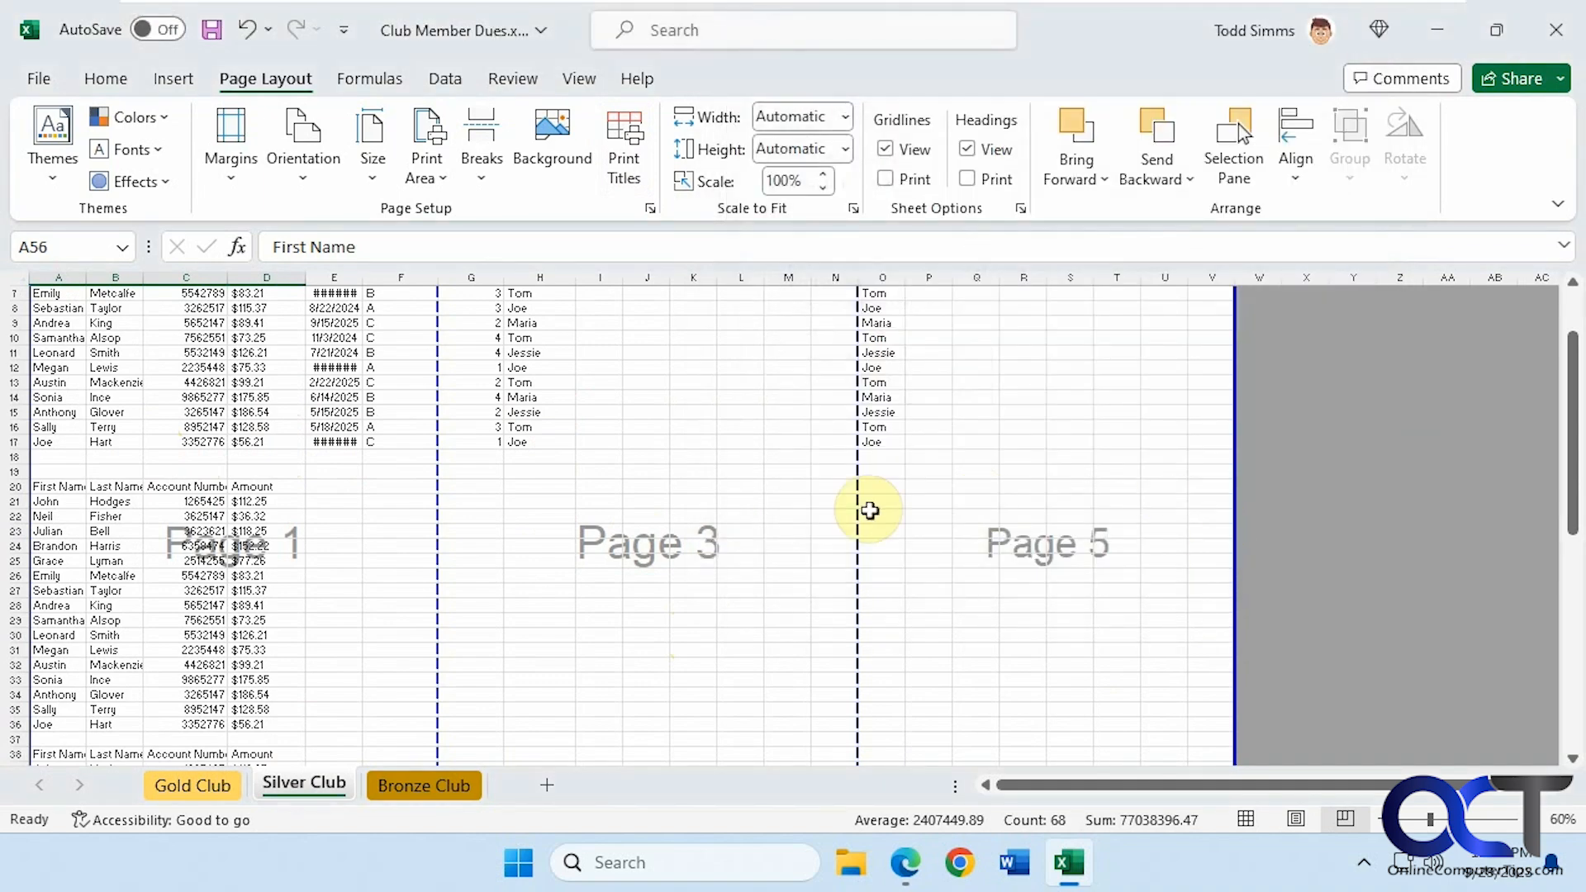
pyautogui.scroll(2, 869, 511)
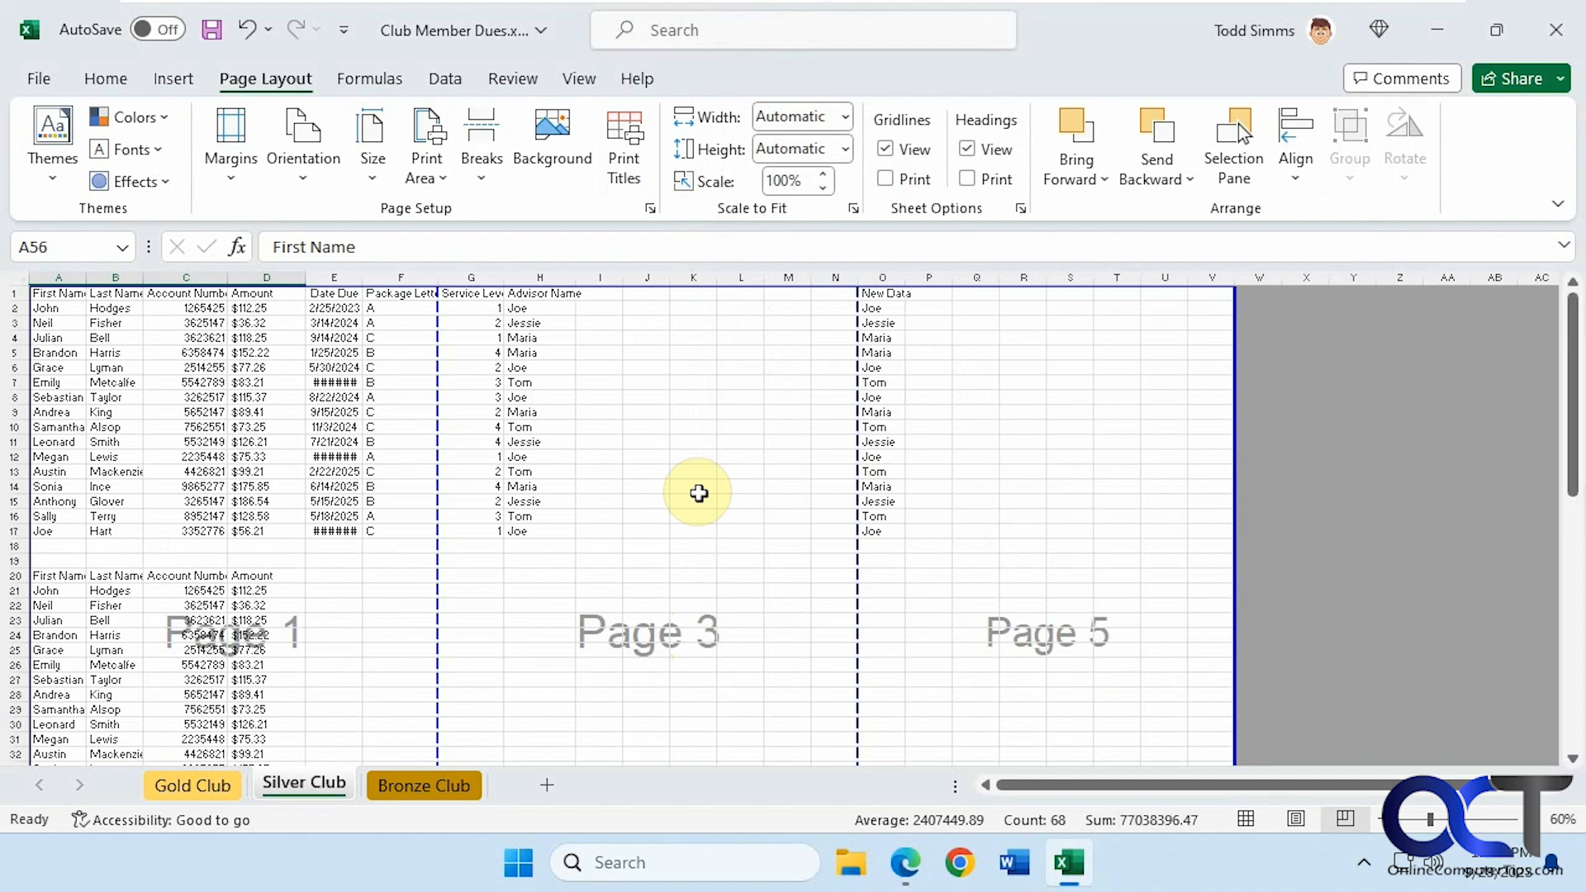
# - Return the Silver Club sheet to Normal view and check where the dashed page break lines fall
pyautogui.click(575, 79)
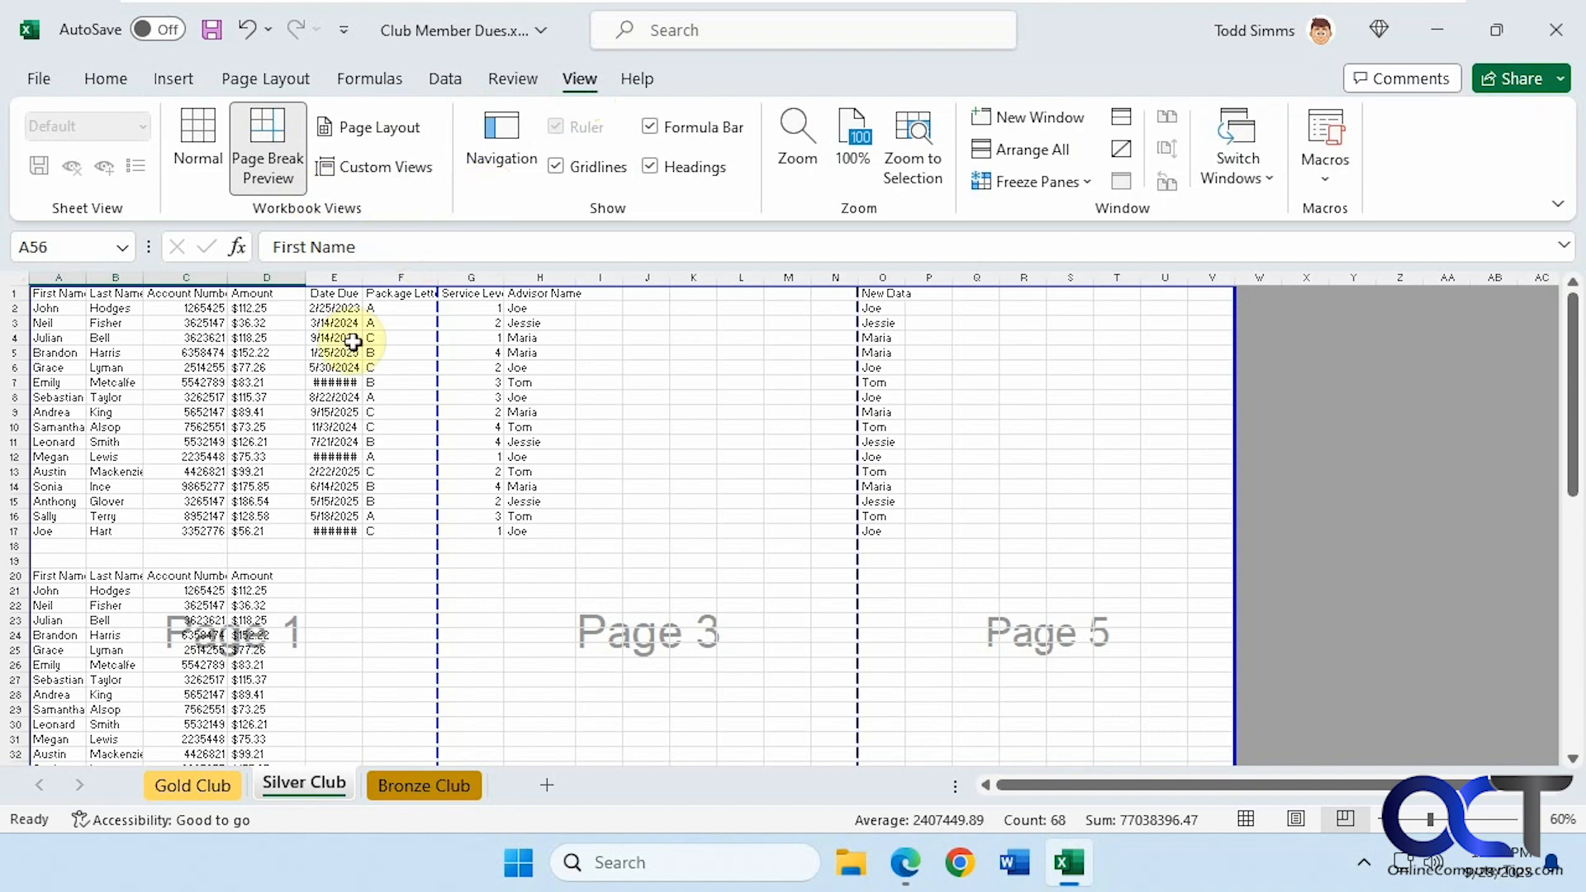
pyautogui.click(197, 146)
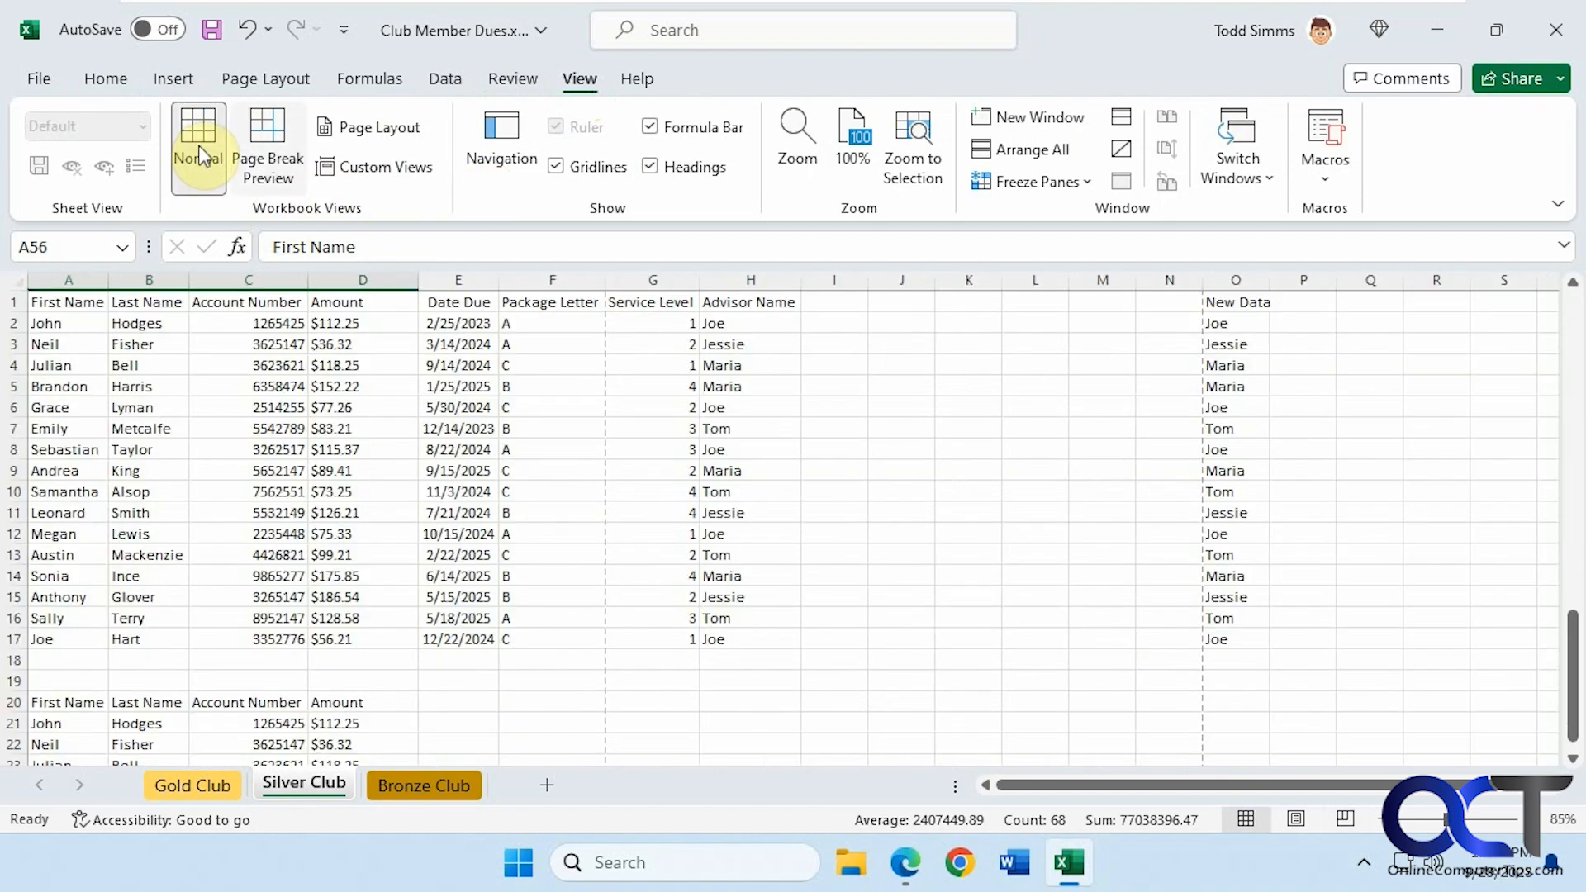
pyautogui.scroll(-20, 826, 440)
pyautogui.scroll(8, 906, 438)
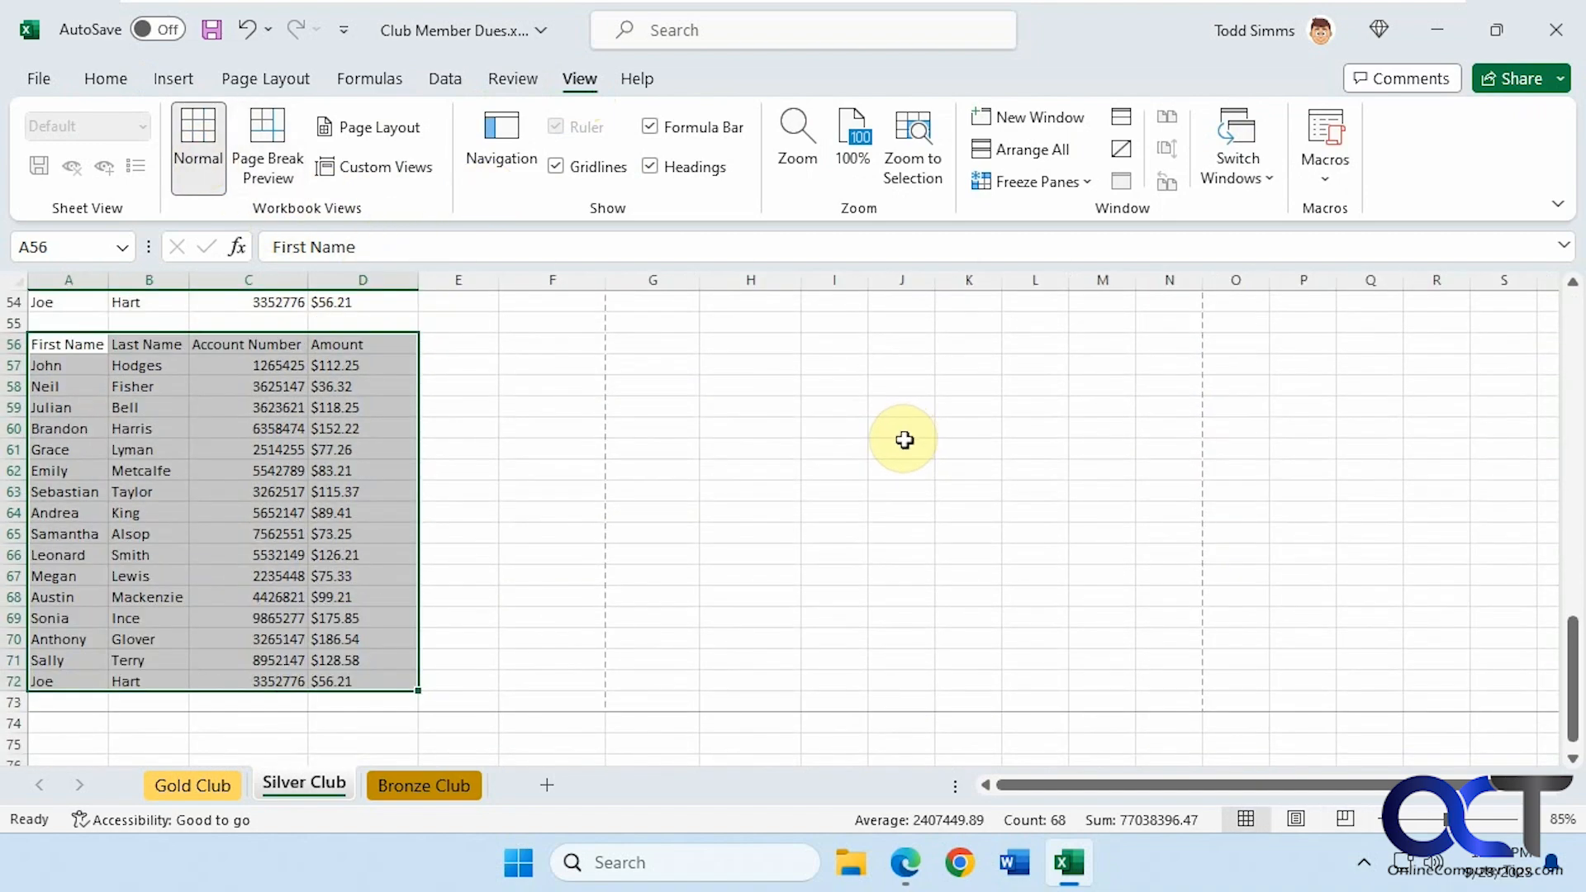
pyautogui.scroll(-1, 903, 438)
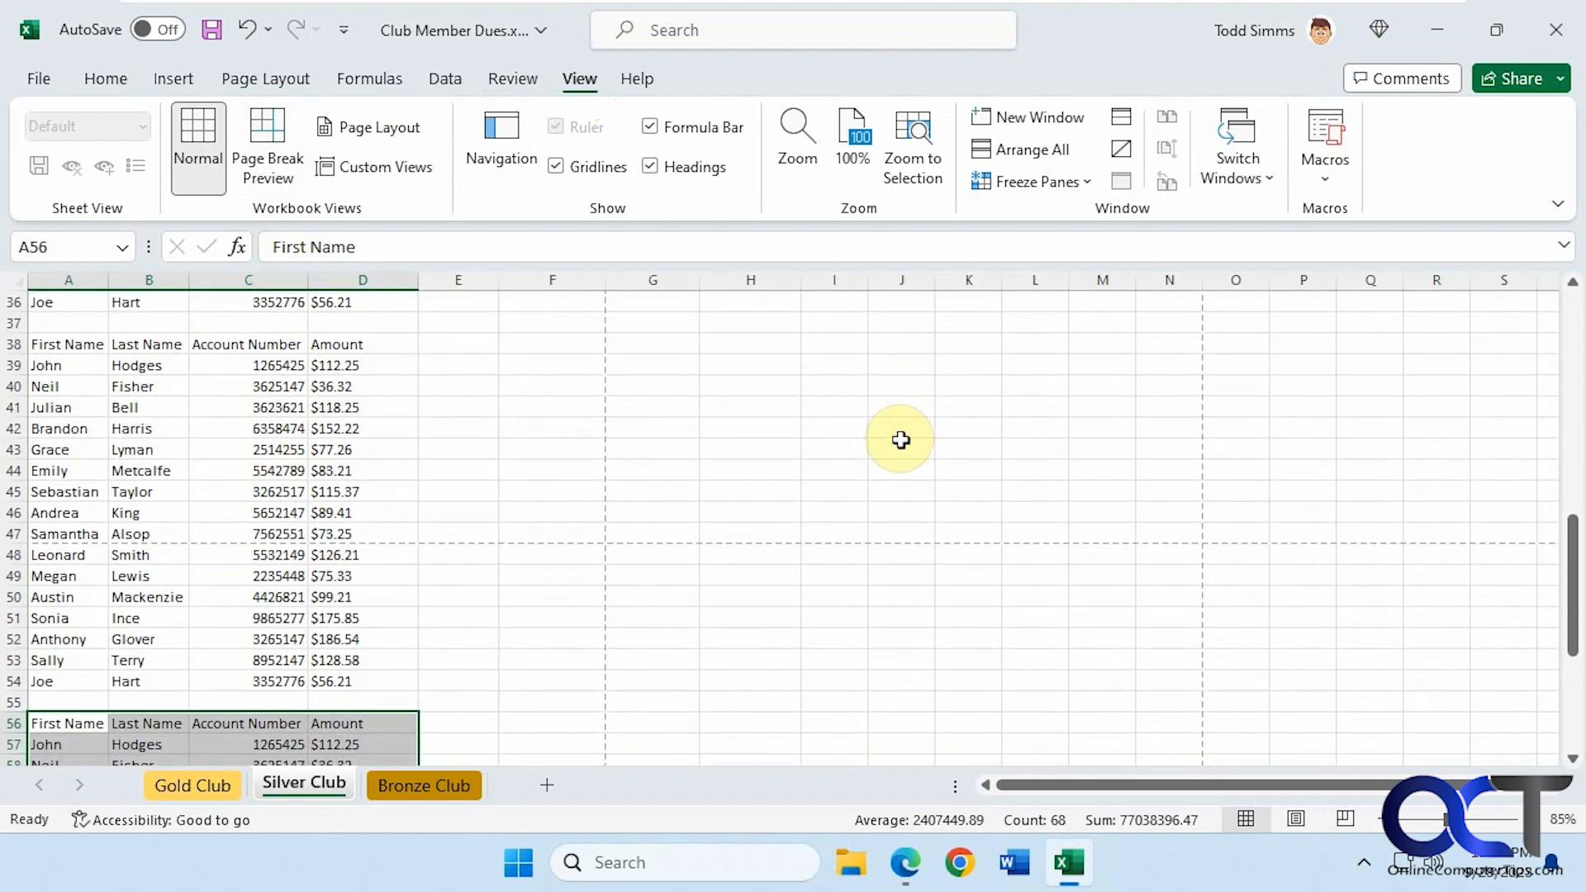
pyautogui.scroll(5, 851, 506)
pyautogui.scroll(7, 847, 506)
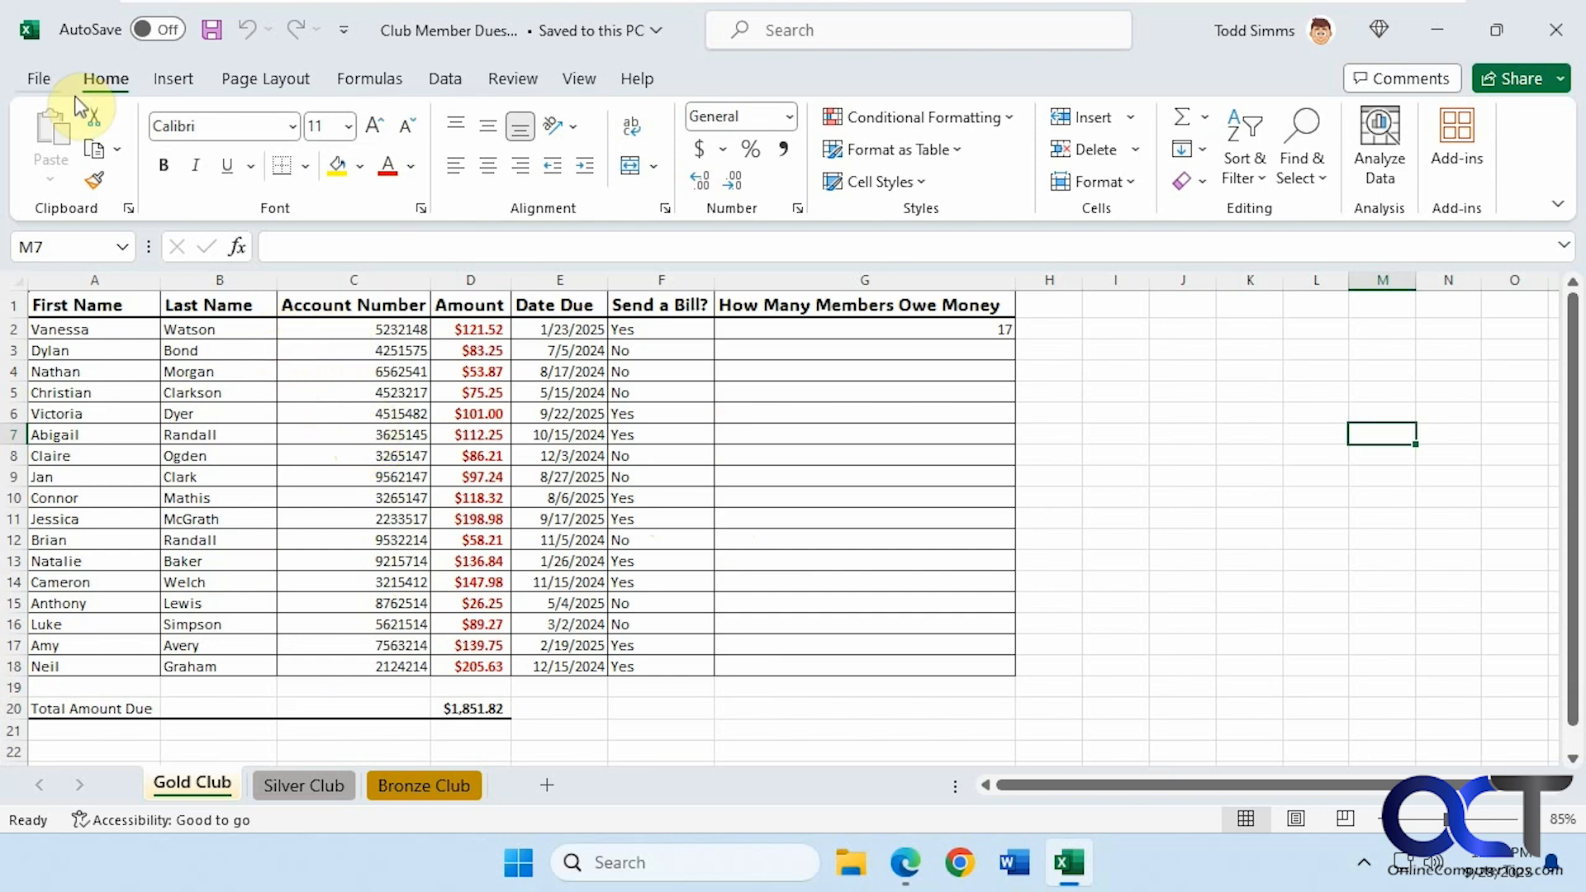
# - Preview both printed pages of the Gold Club sheet, checking page 1 enlarged, and return to the worksheet
pyautogui.click(40, 79)
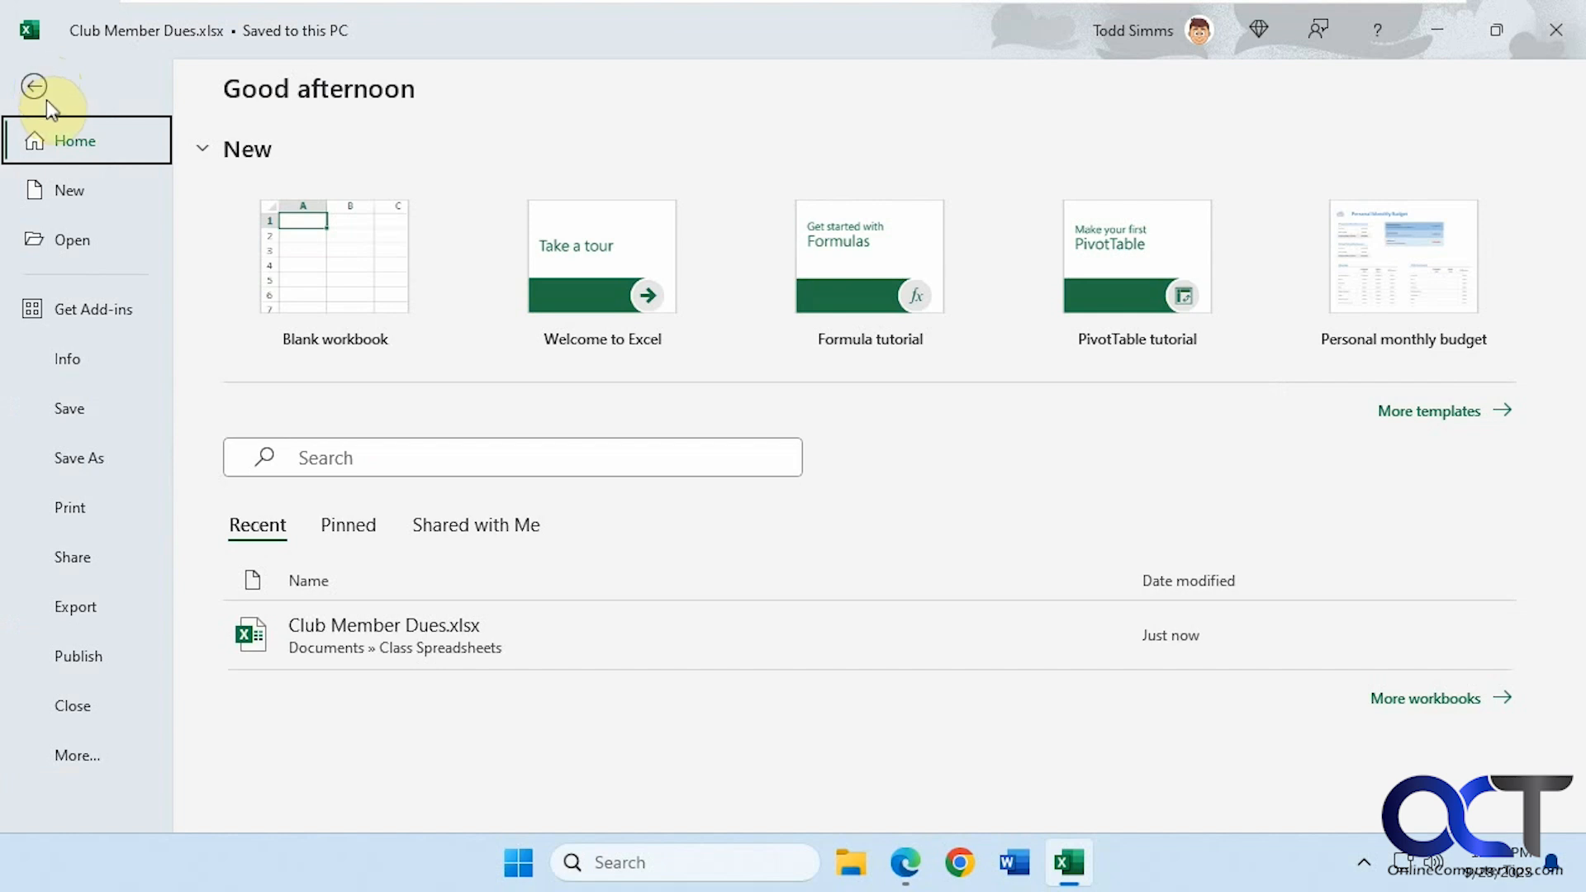
pyautogui.click(91, 508)
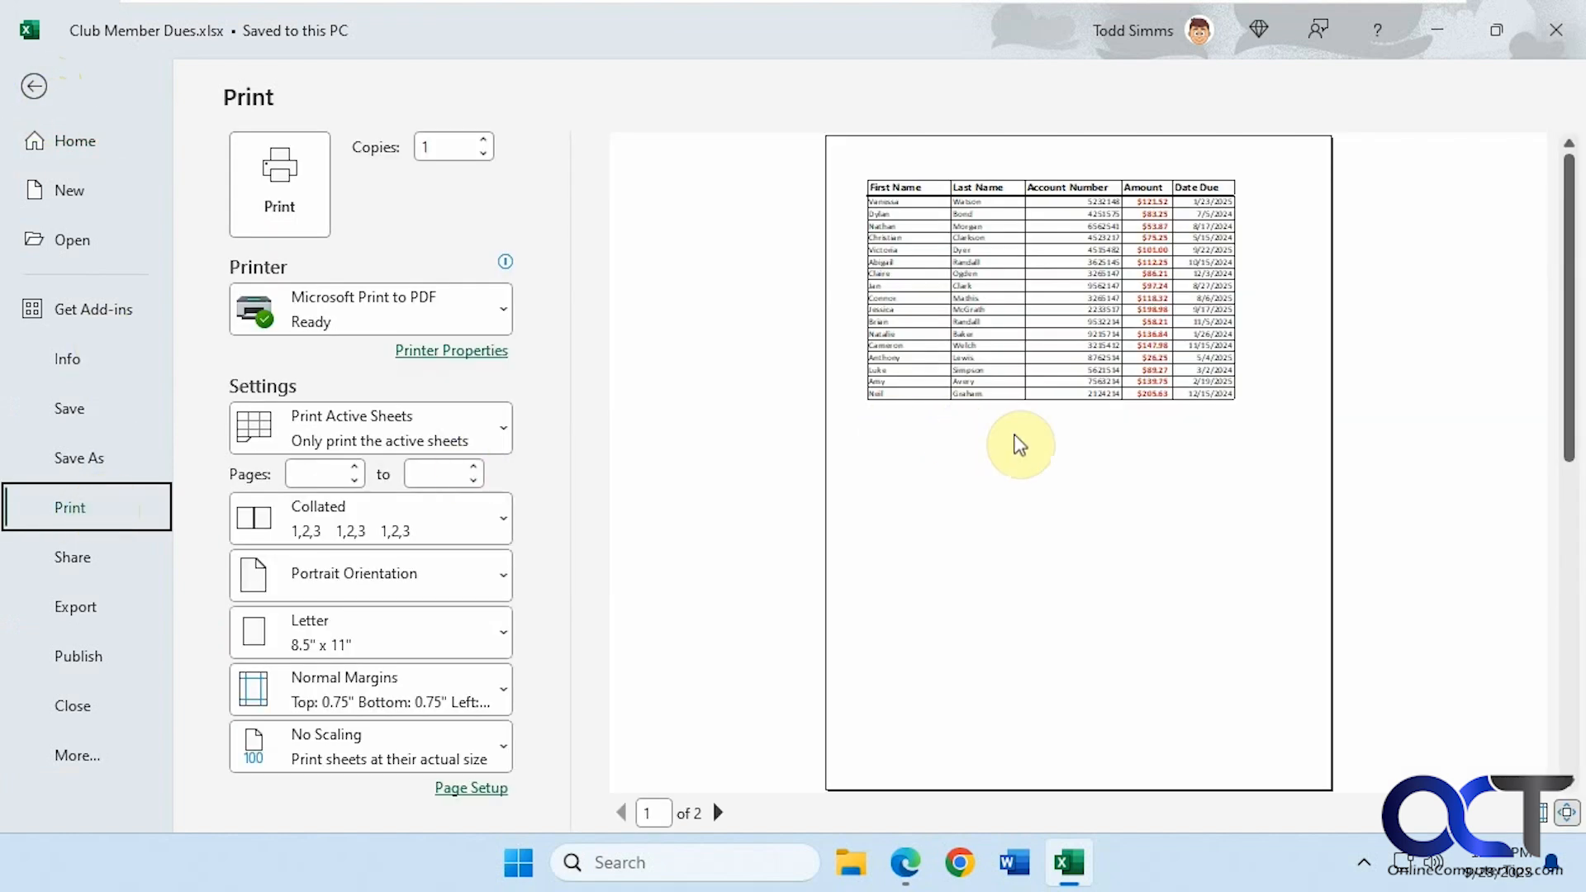
pyautogui.click(1086, 477)
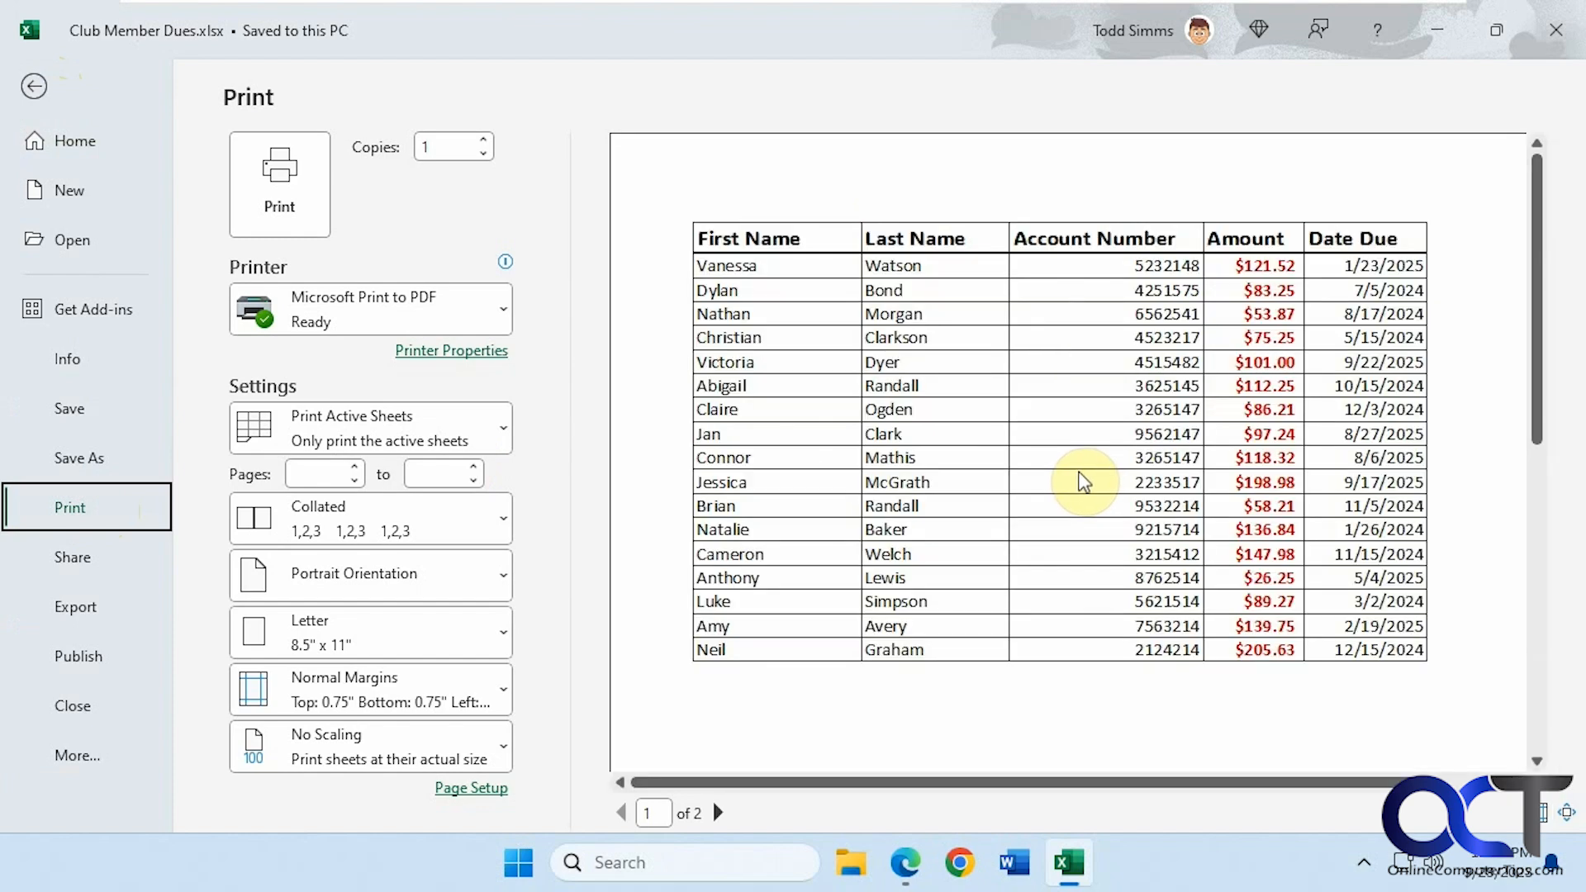
pyautogui.click(1085, 482)
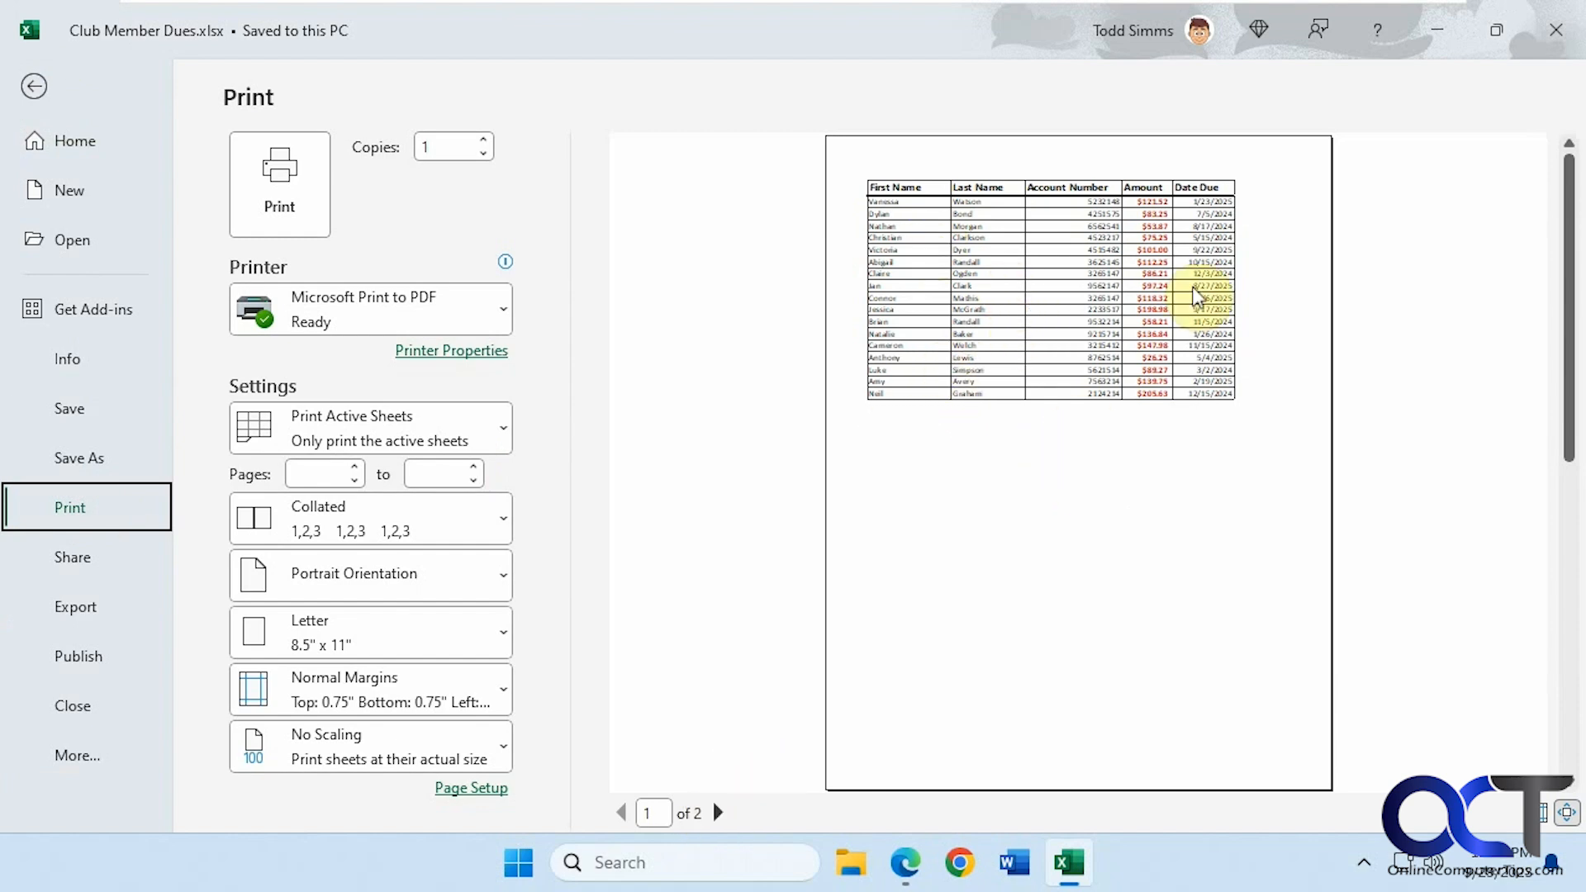
pyautogui.click(718, 812)
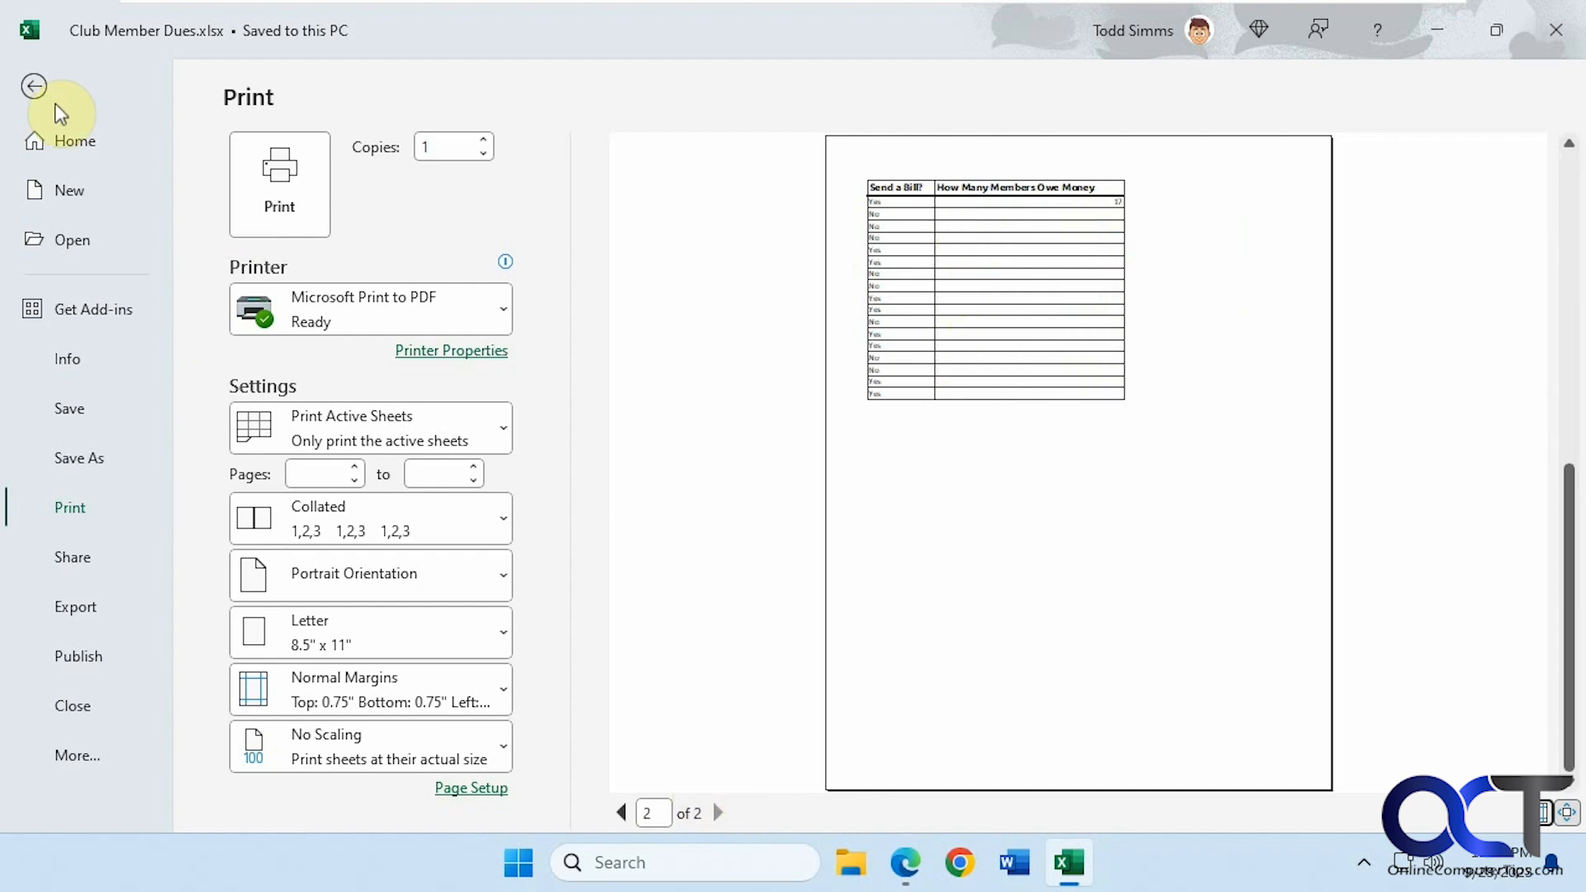
pyautogui.click(34, 86)
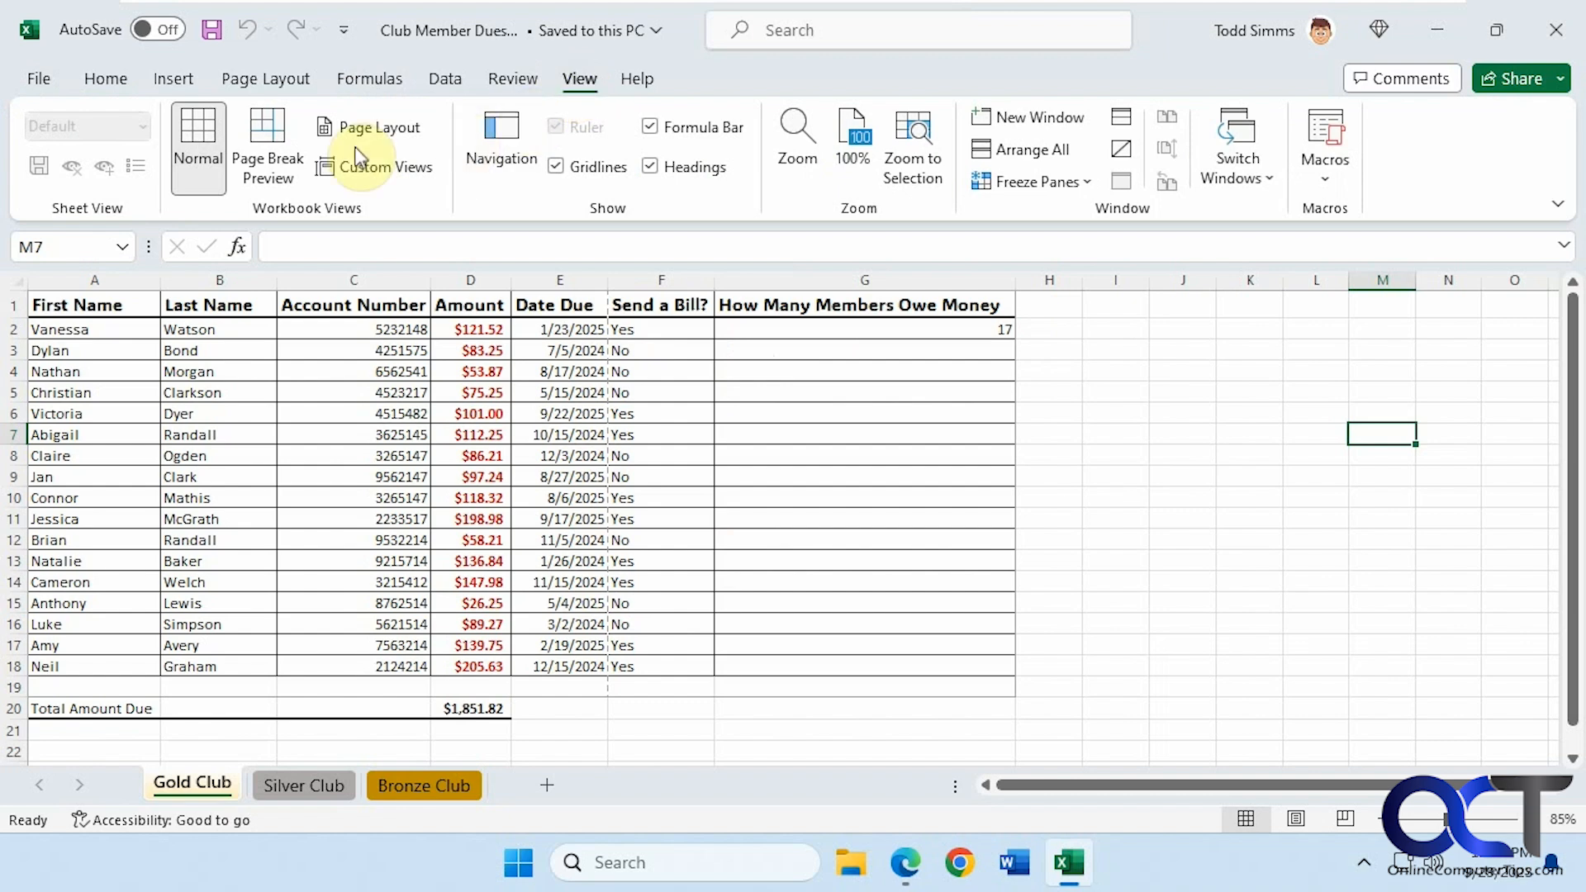
# - In Page Break Preview, extend the Gold Club print area down to row 20 to include the Total Amount Due row
pyautogui.click(272, 144)
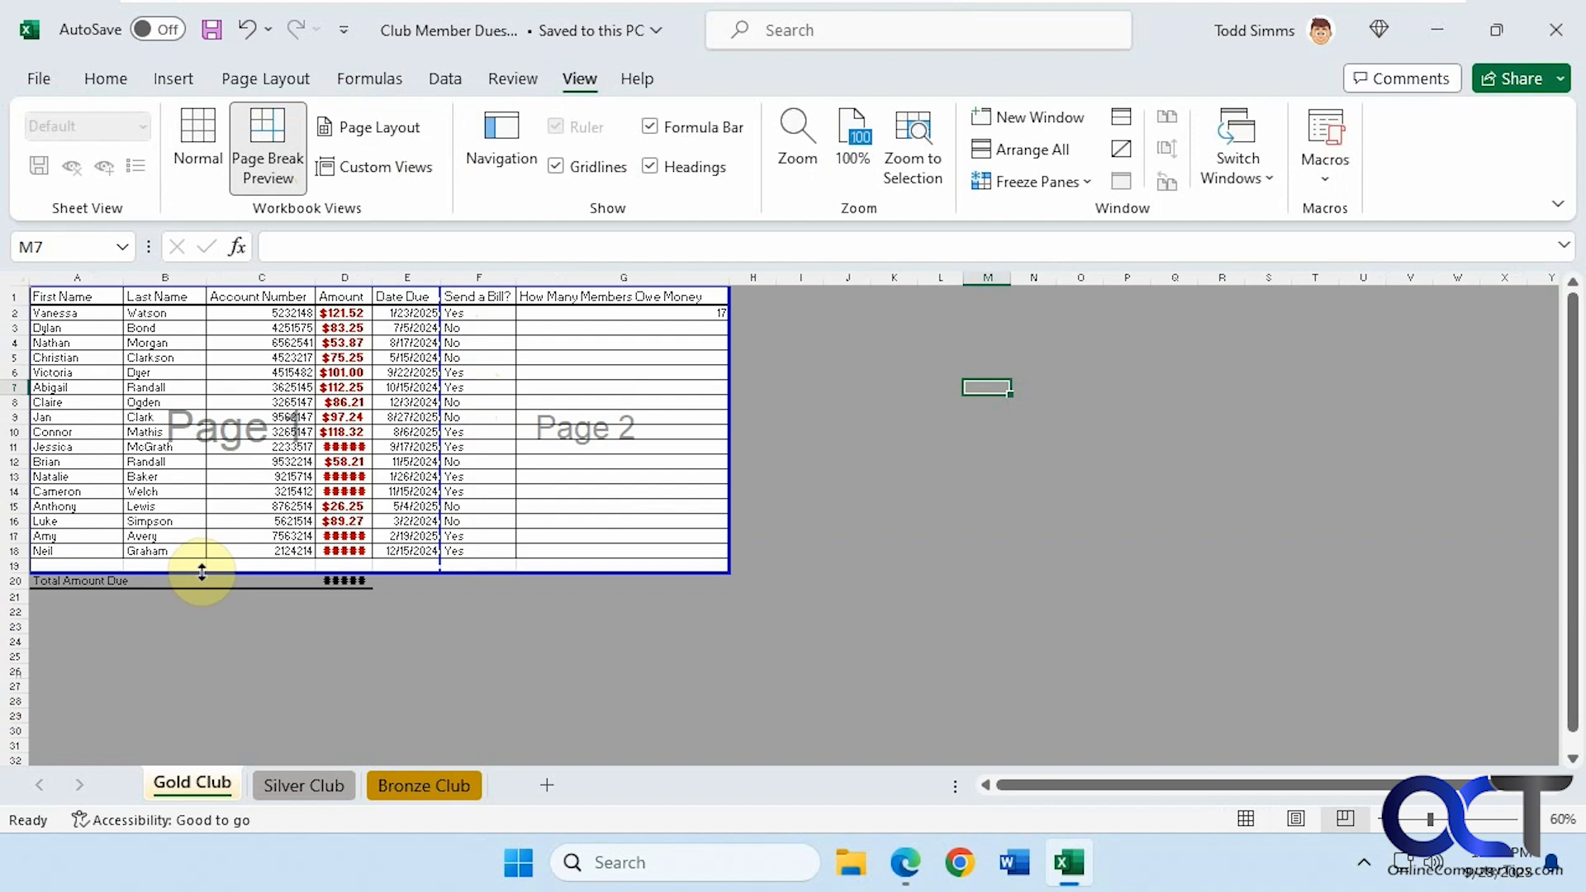
pyautogui.moveTo(202, 573); pyautogui.dragTo(202, 592)
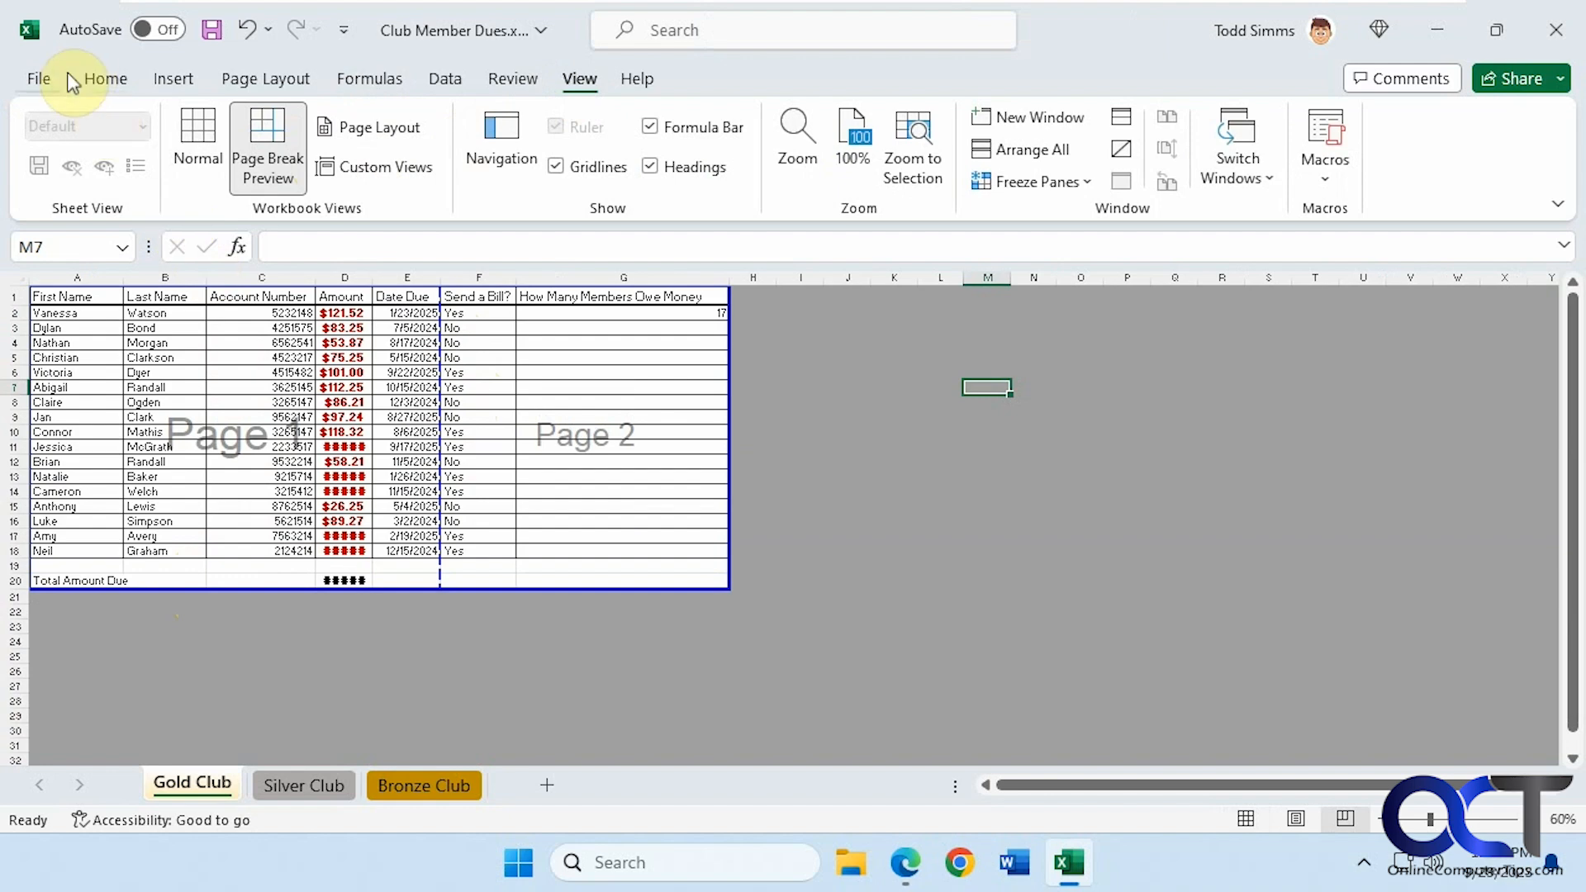
# - Open the Gold Club print preview and check the Total Amount Due row on page 1, enlarged and at full-page size
pyautogui.click(39, 79)
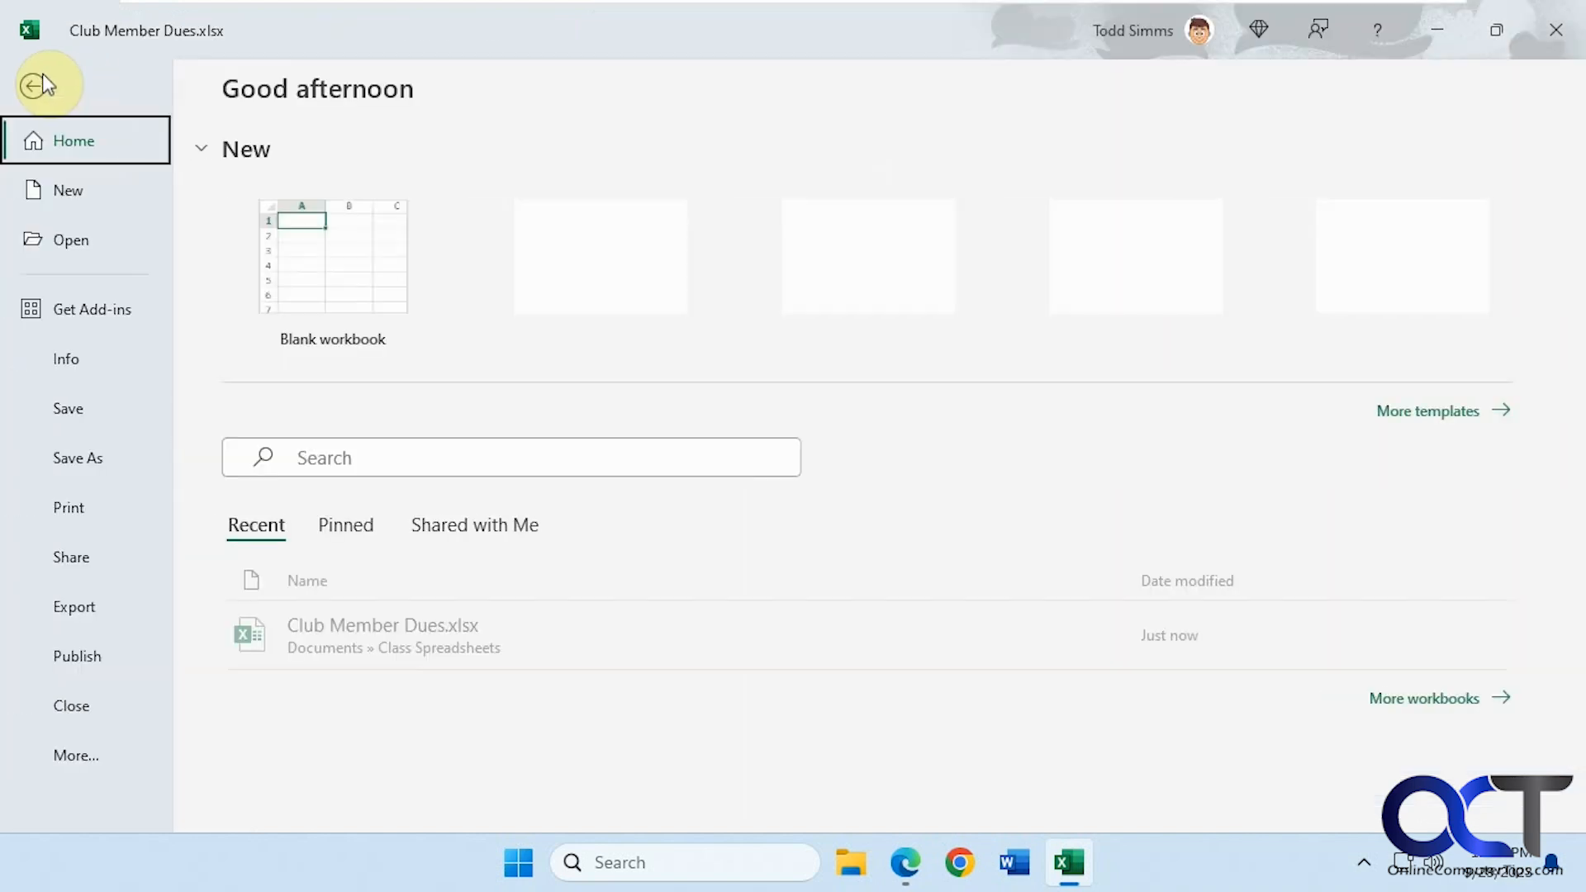
pyautogui.click(77, 507)
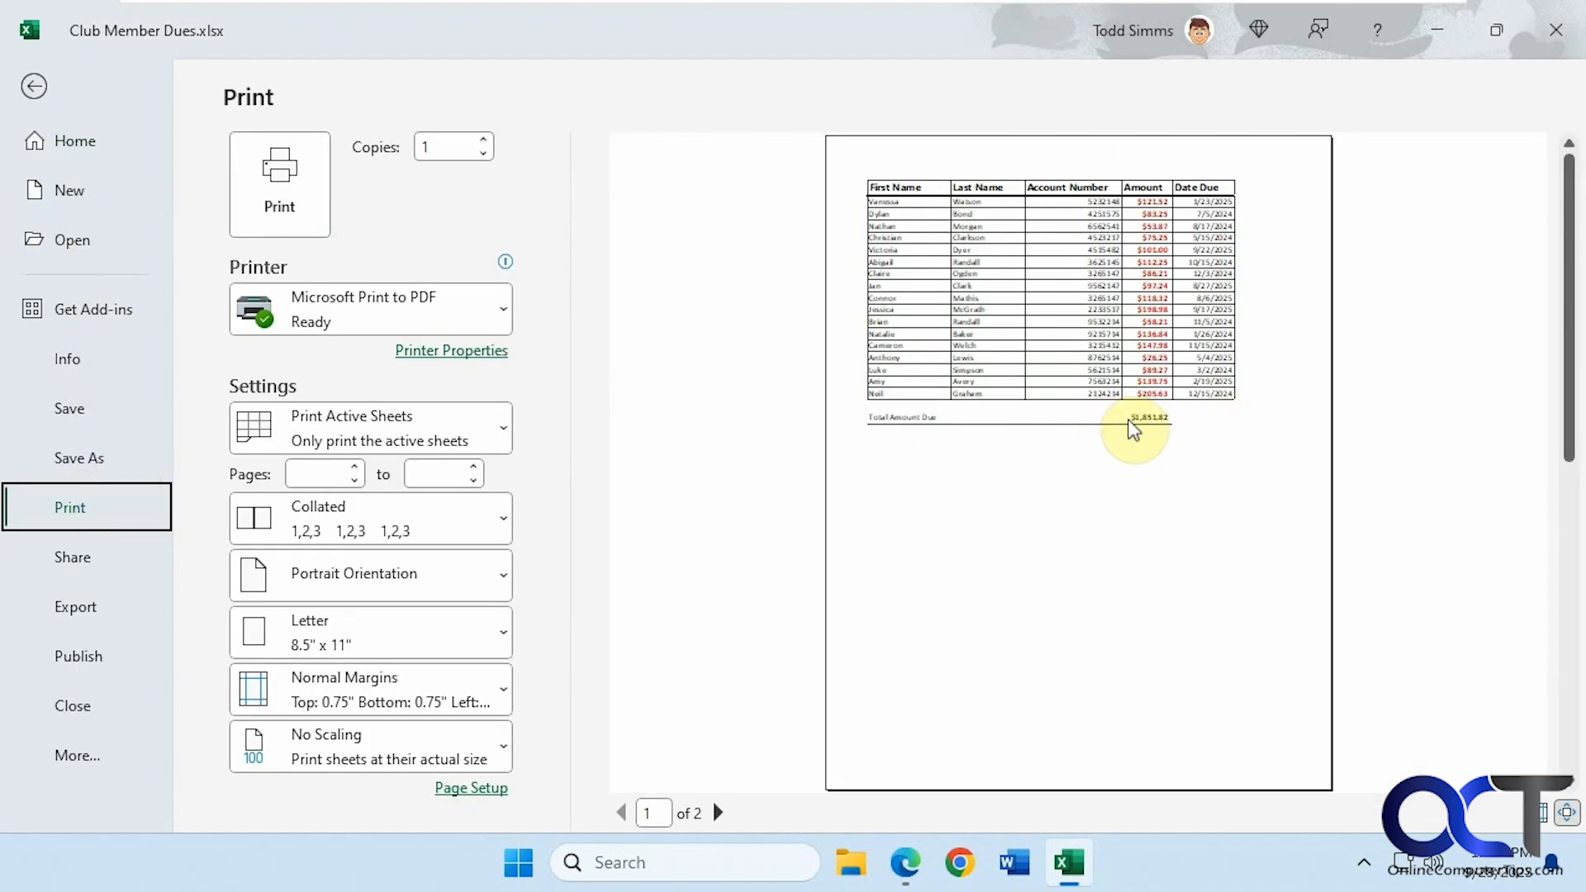
pyautogui.click(1067, 489)
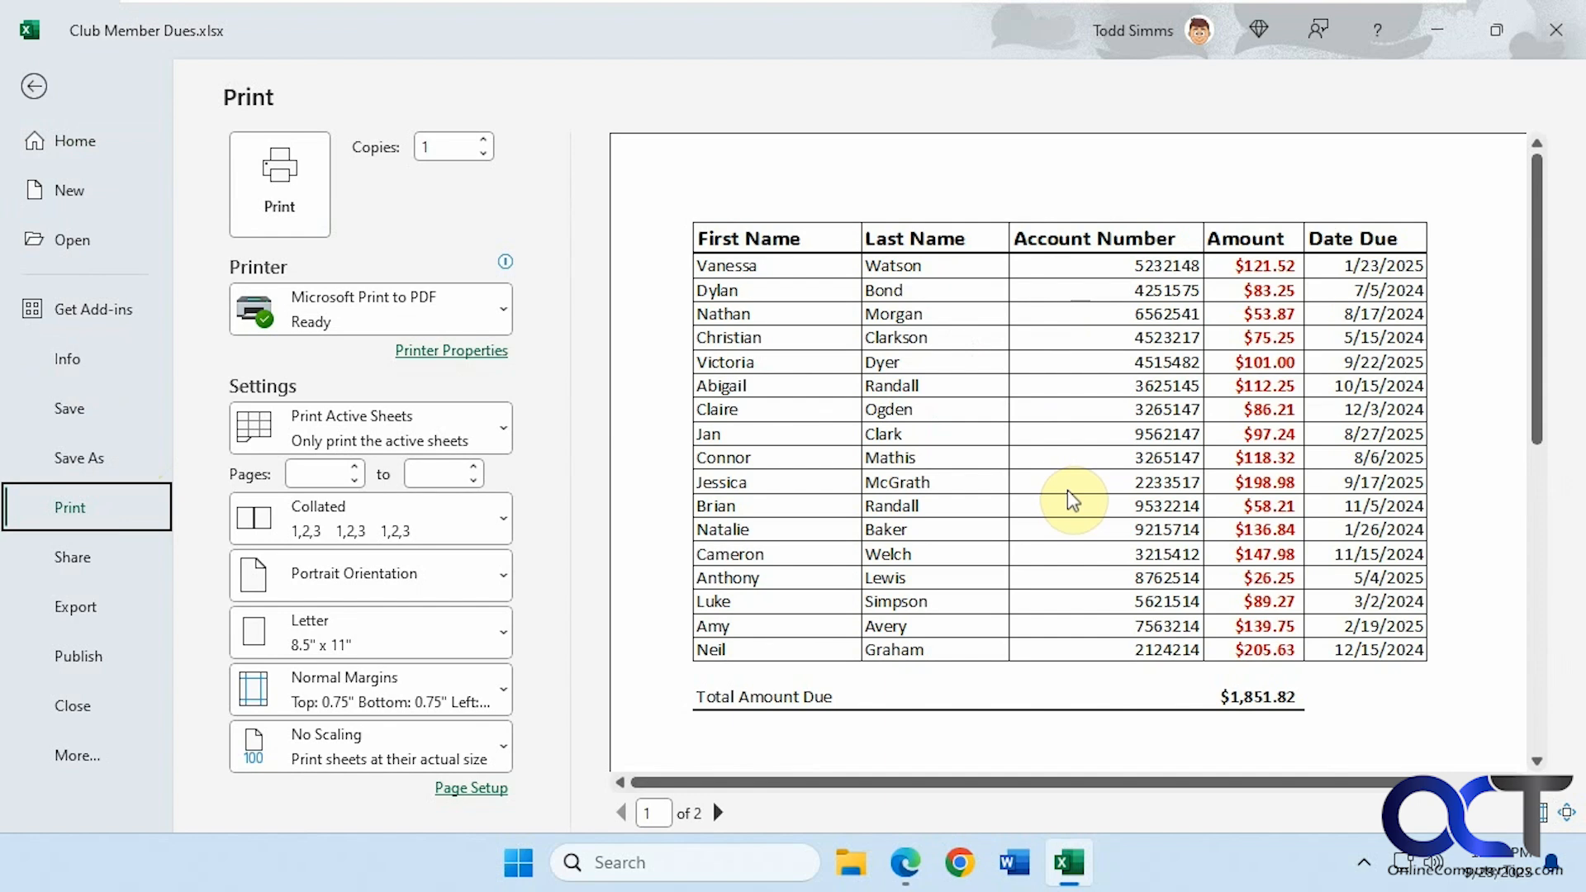
pyautogui.click(1067, 489)
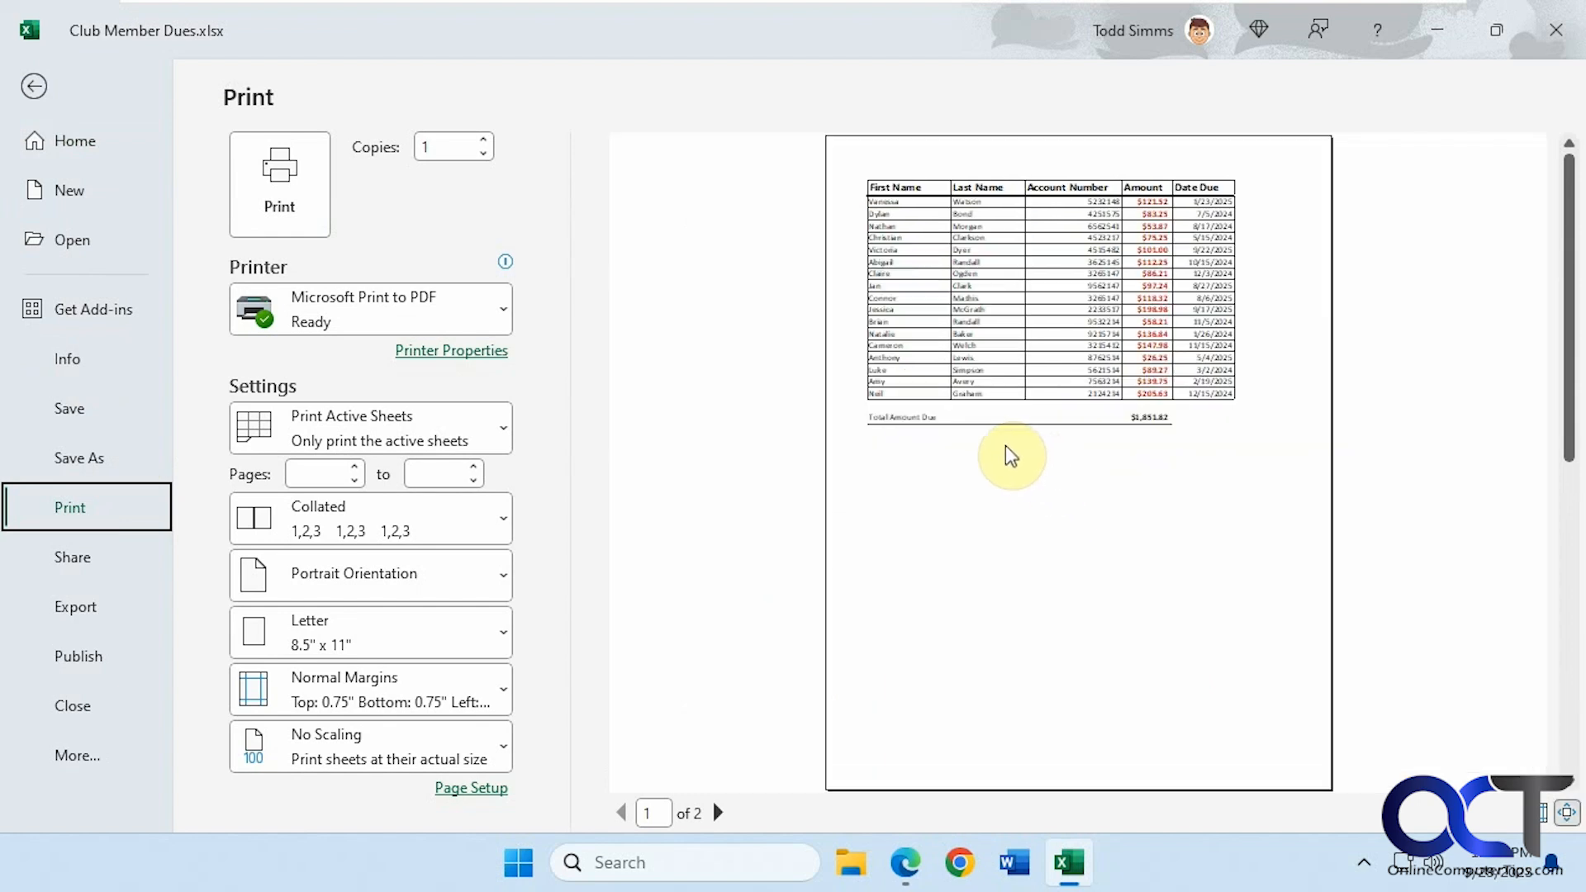
# - Scale the Gold Club sheet to fit 1 page wide by 1 tall and check the print preview enlarged
pyautogui.click(473, 792)
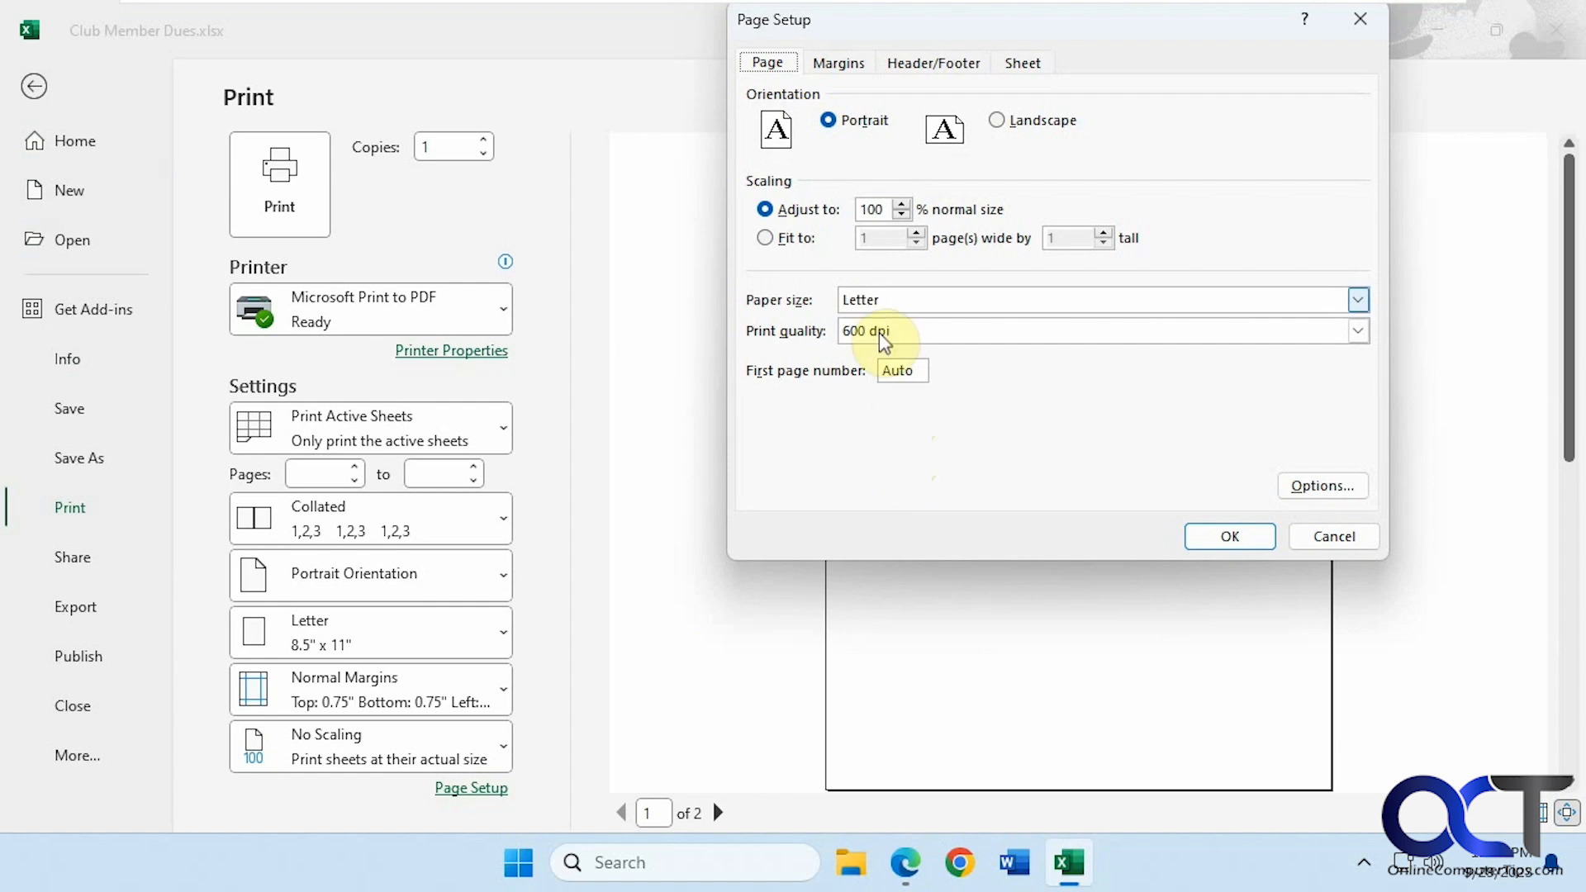
pyautogui.click(765, 238)
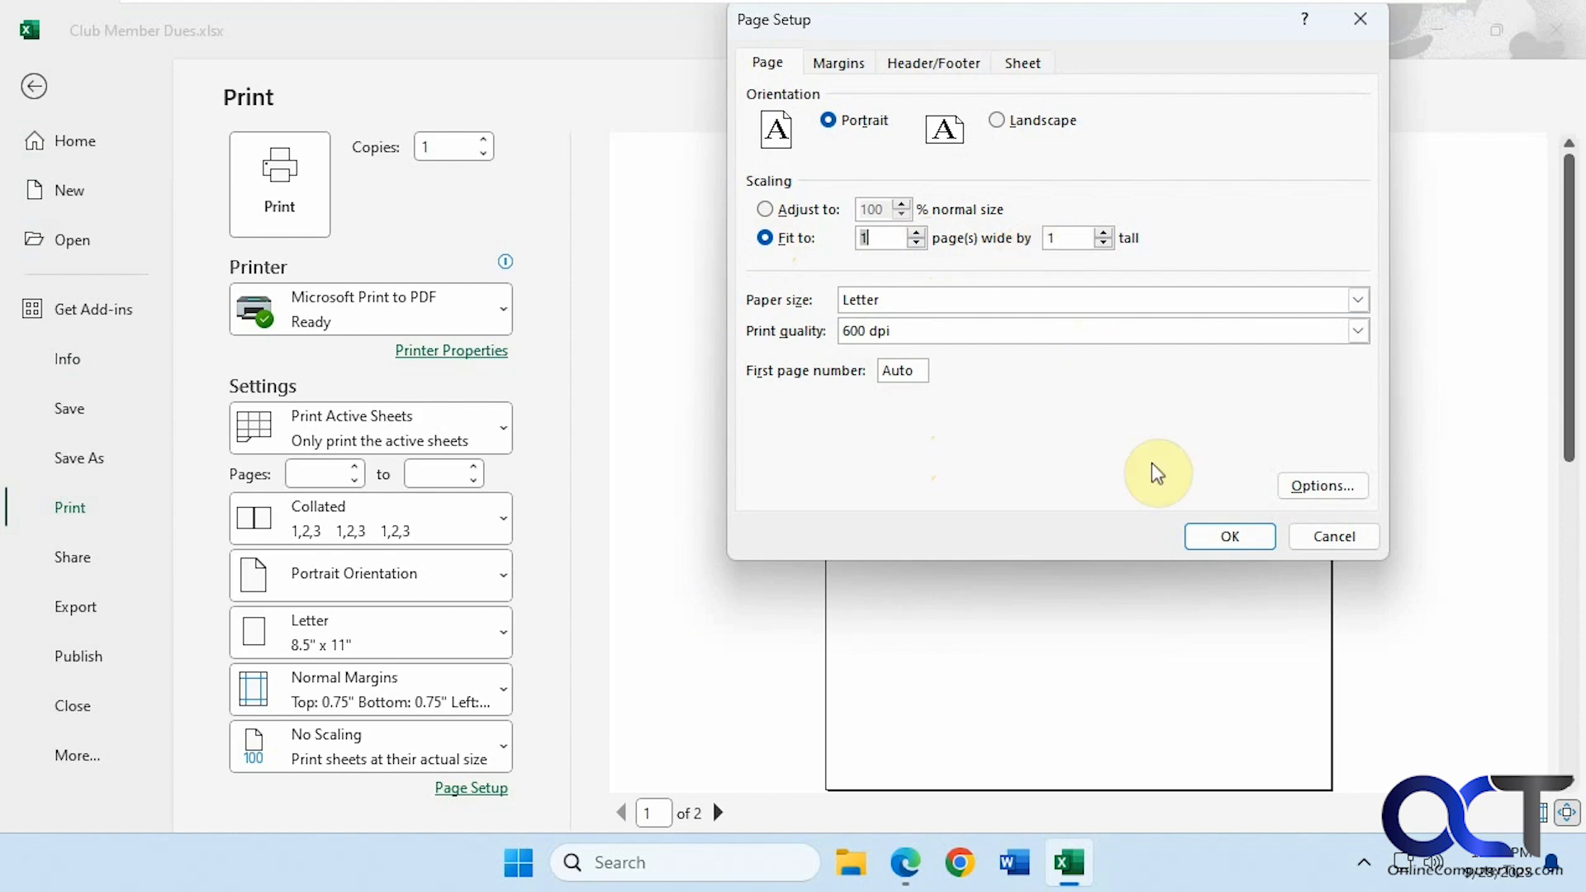
pyautogui.click(1224, 537)
pyautogui.click(1152, 323)
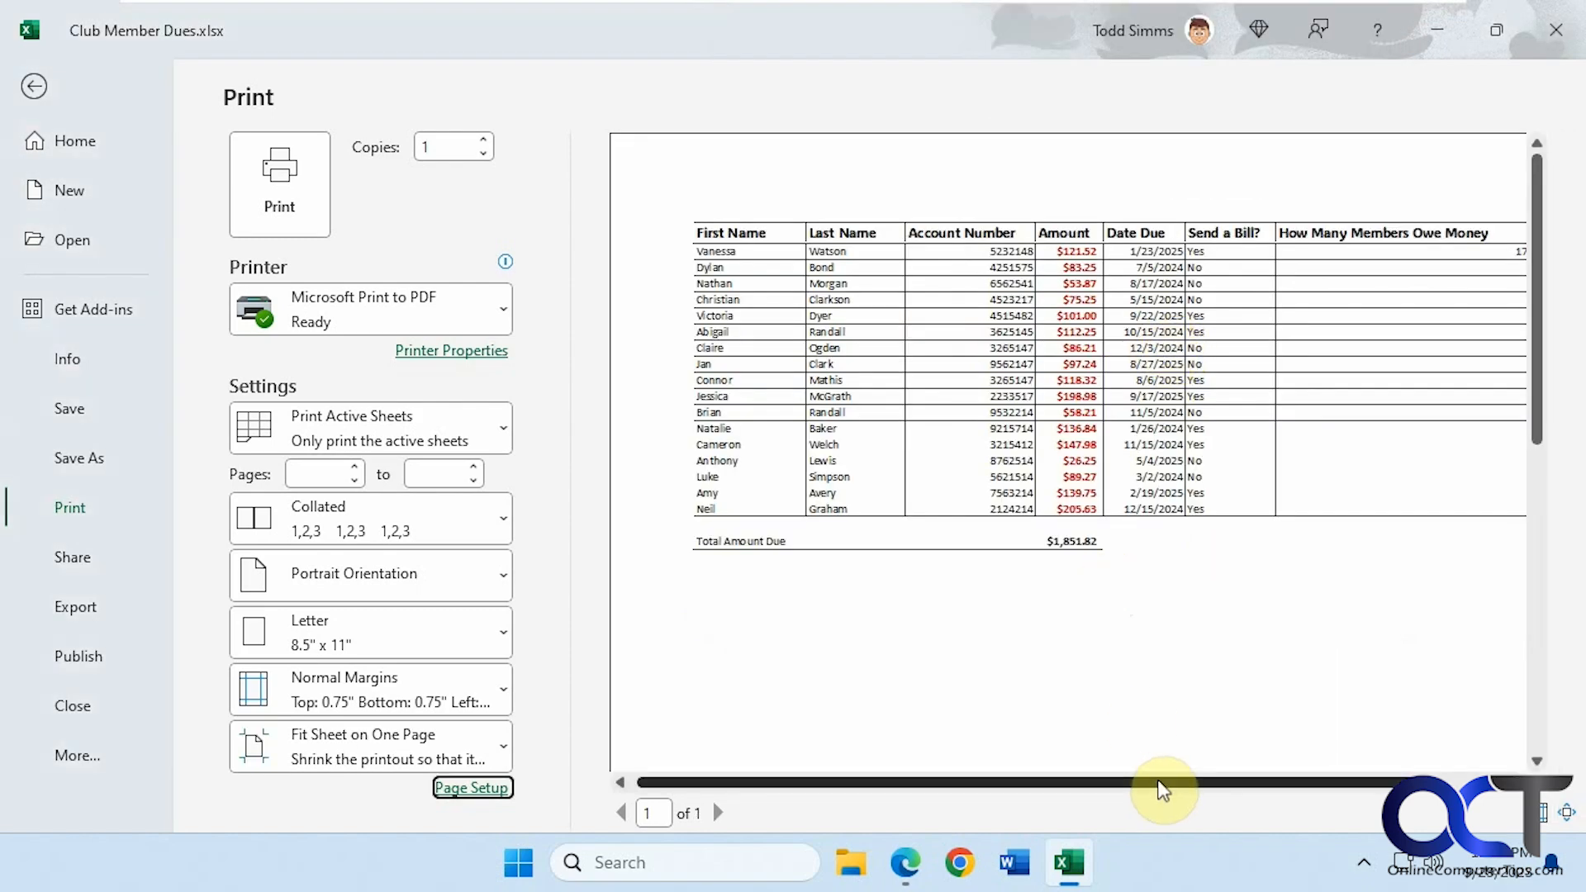
pyautogui.moveTo(1155, 783); pyautogui.dragTo(1094, 790)
# - Set the left and right page margins to 0.2 and check the columns in the enlarged print preview
pyautogui.click(505, 793)
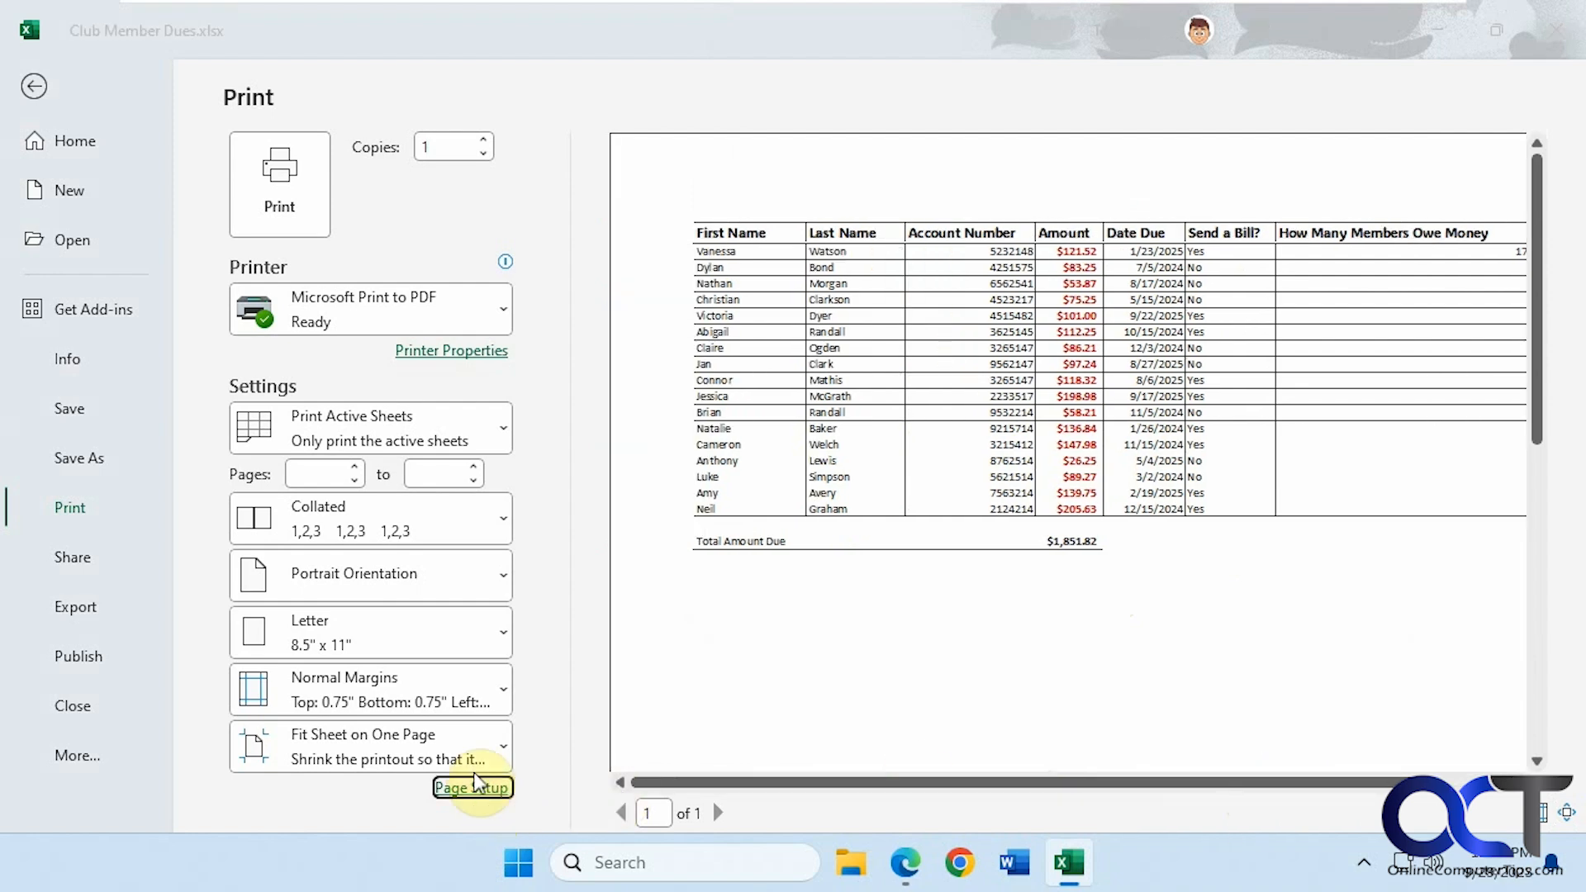
pyautogui.click(853, 67)
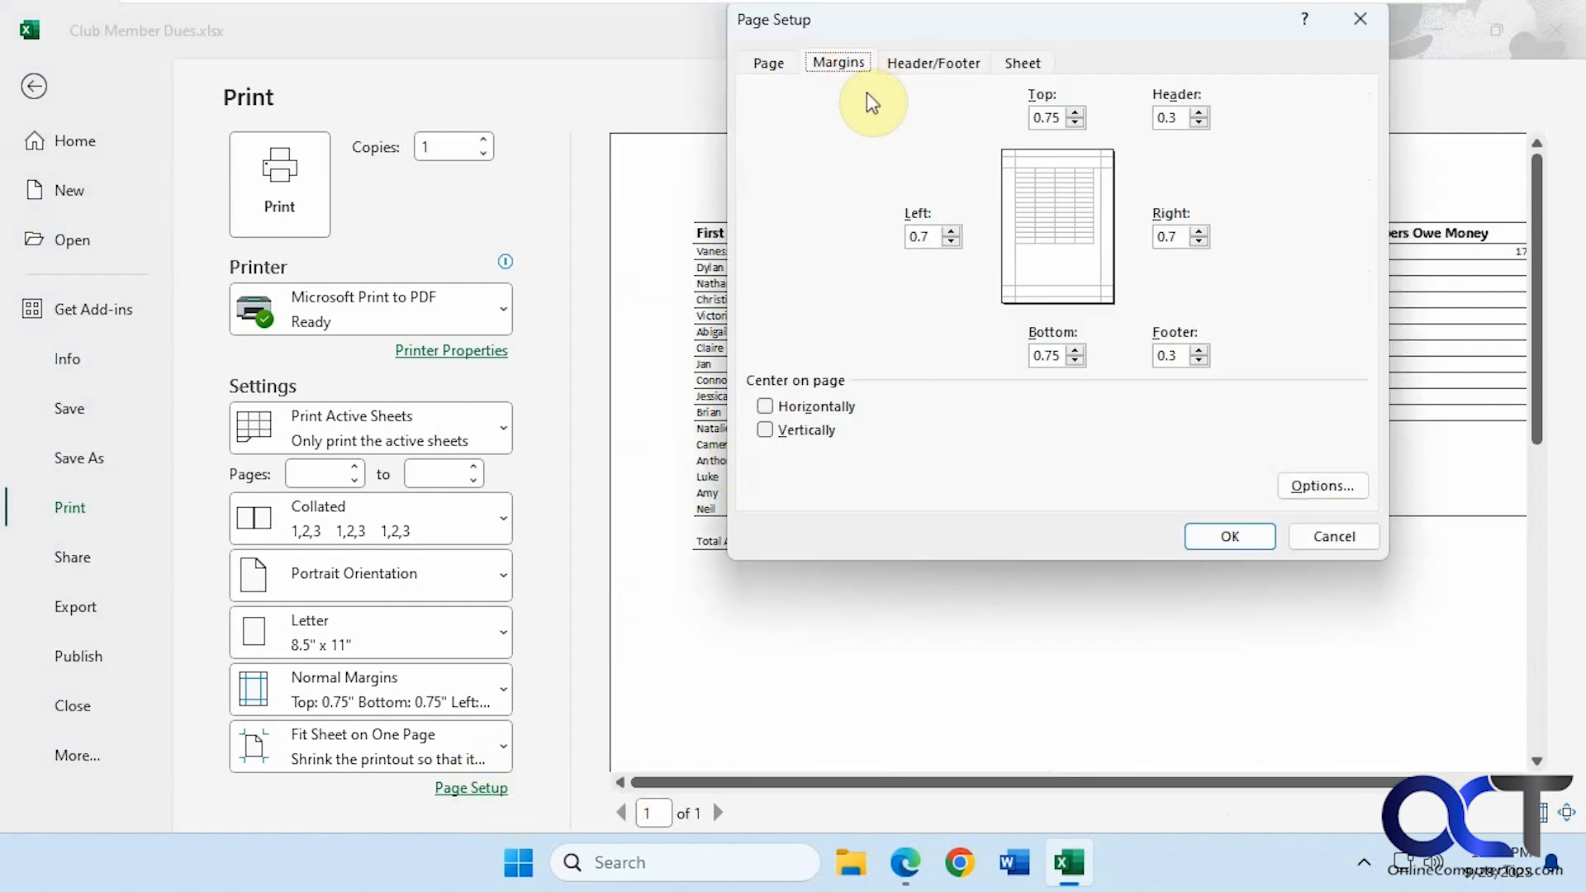
pyautogui.click(951, 241)
pyautogui.click(951, 241)
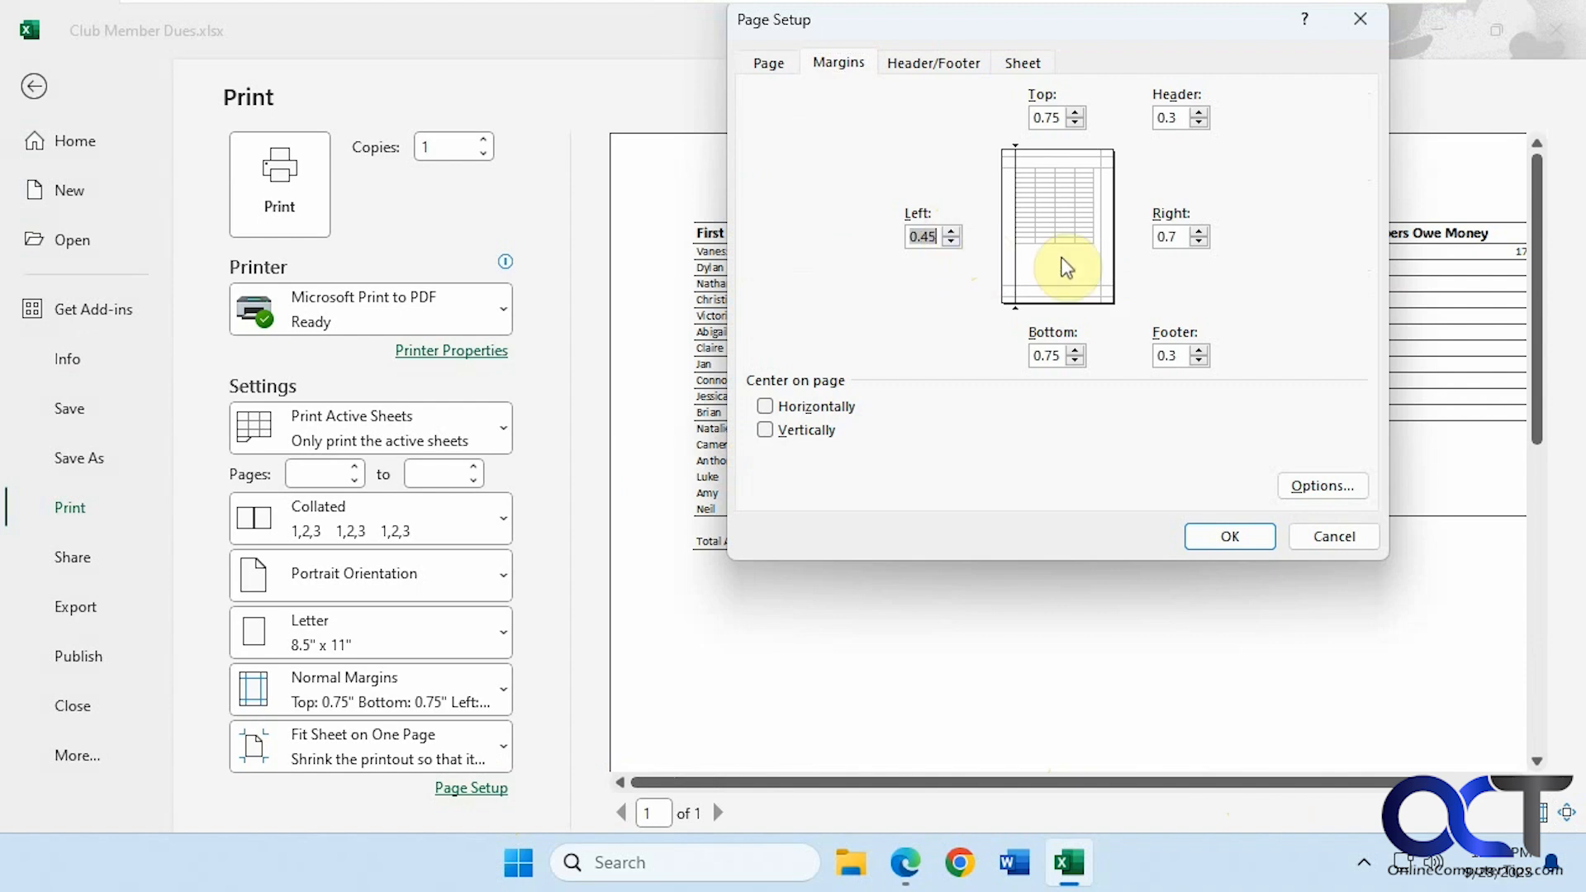
pyautogui.click(1198, 241)
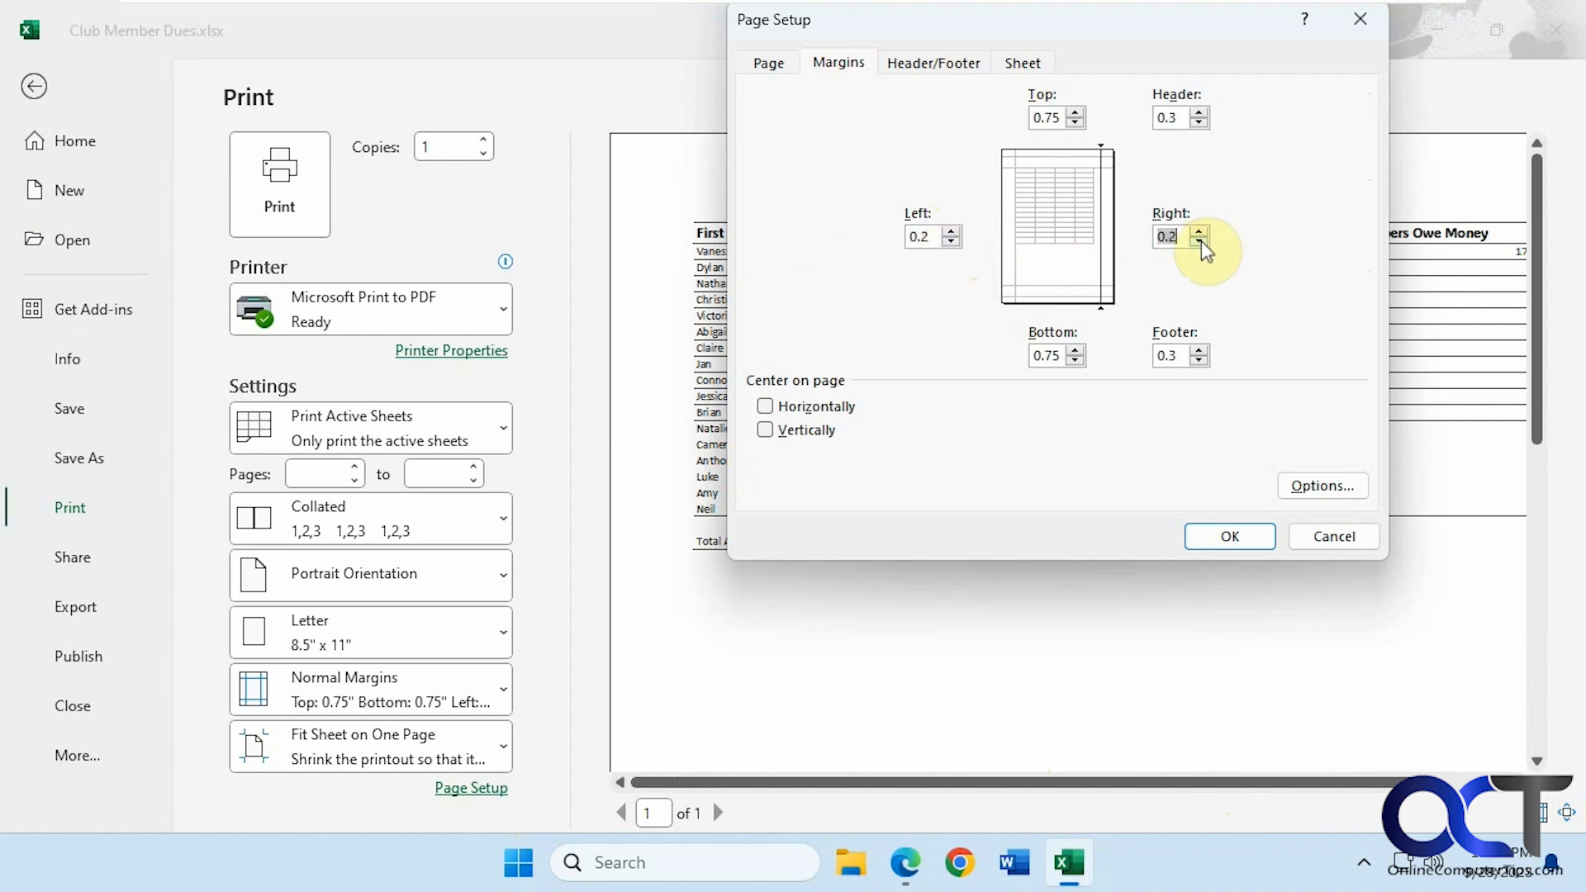
pyautogui.click(1215, 533)
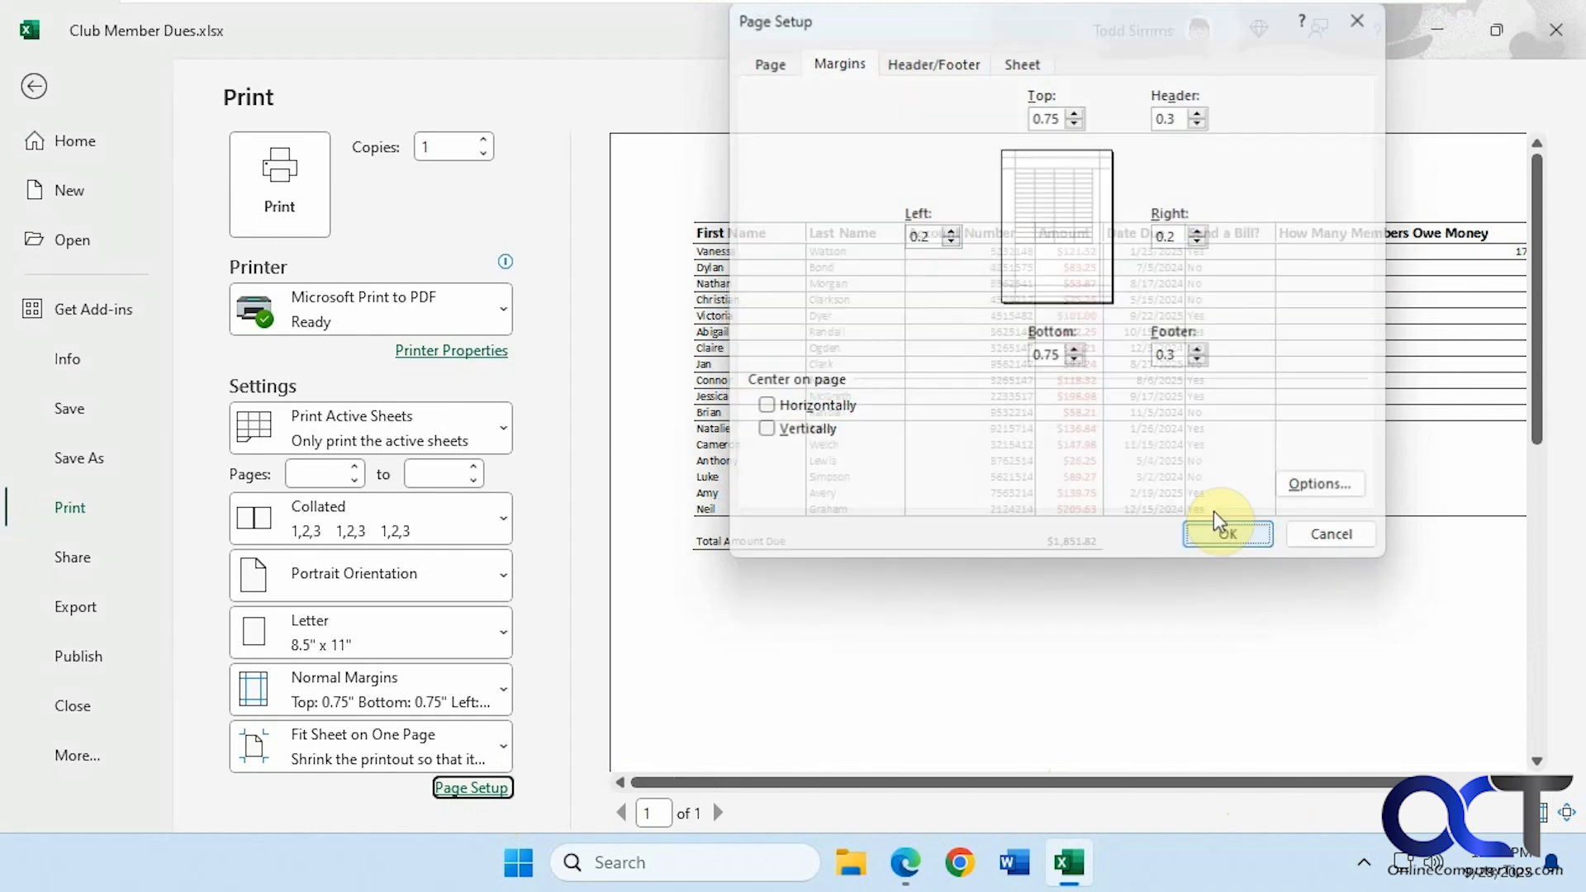
pyautogui.click(1213, 512)
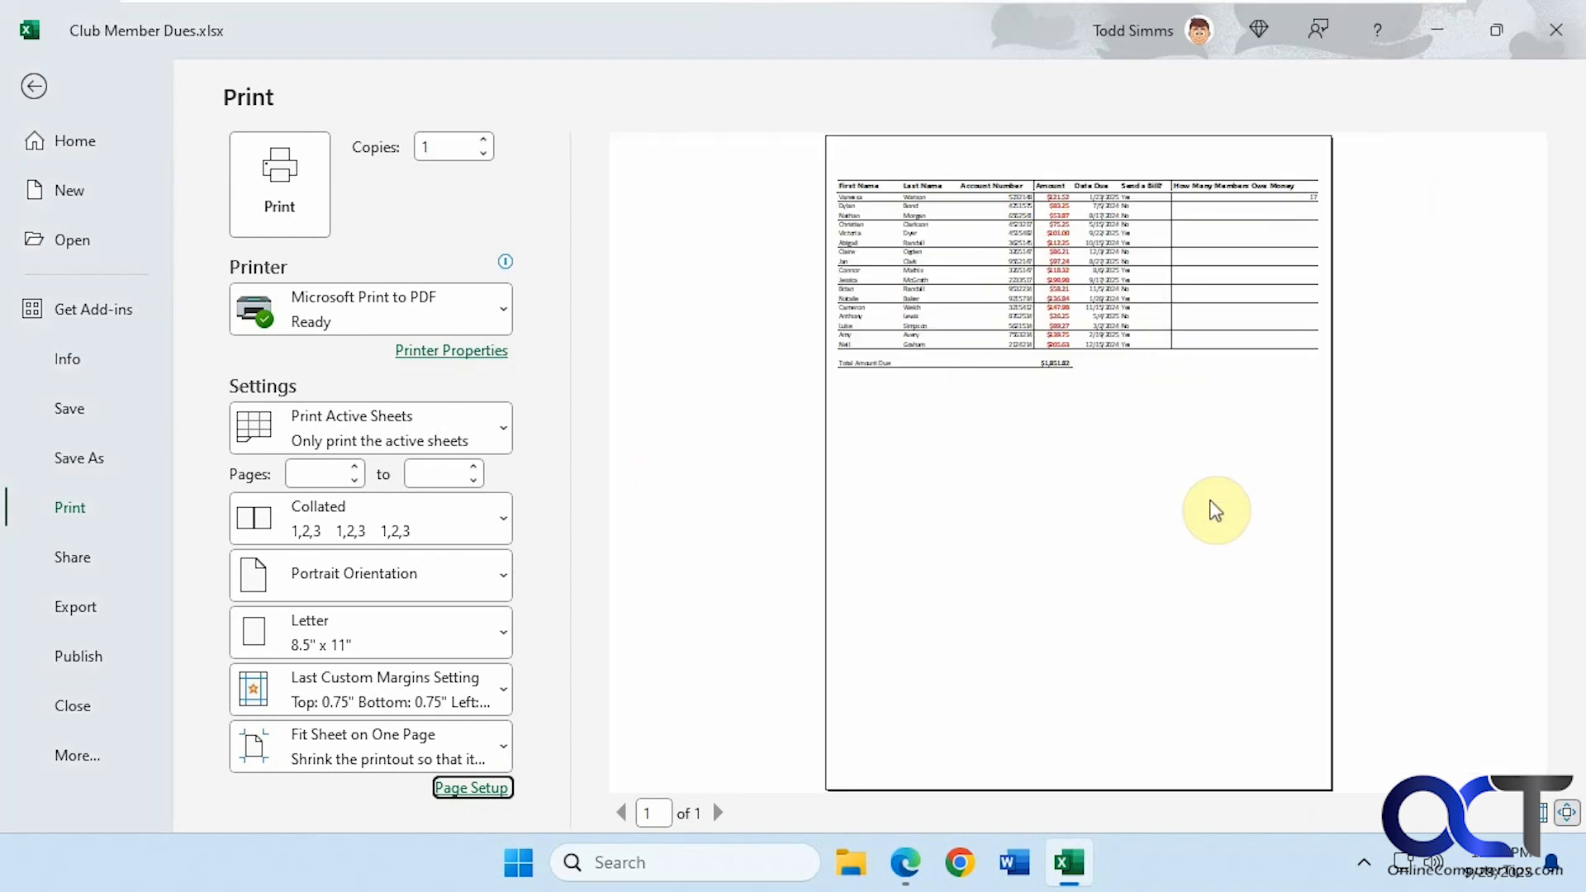
pyautogui.click(1232, 313)
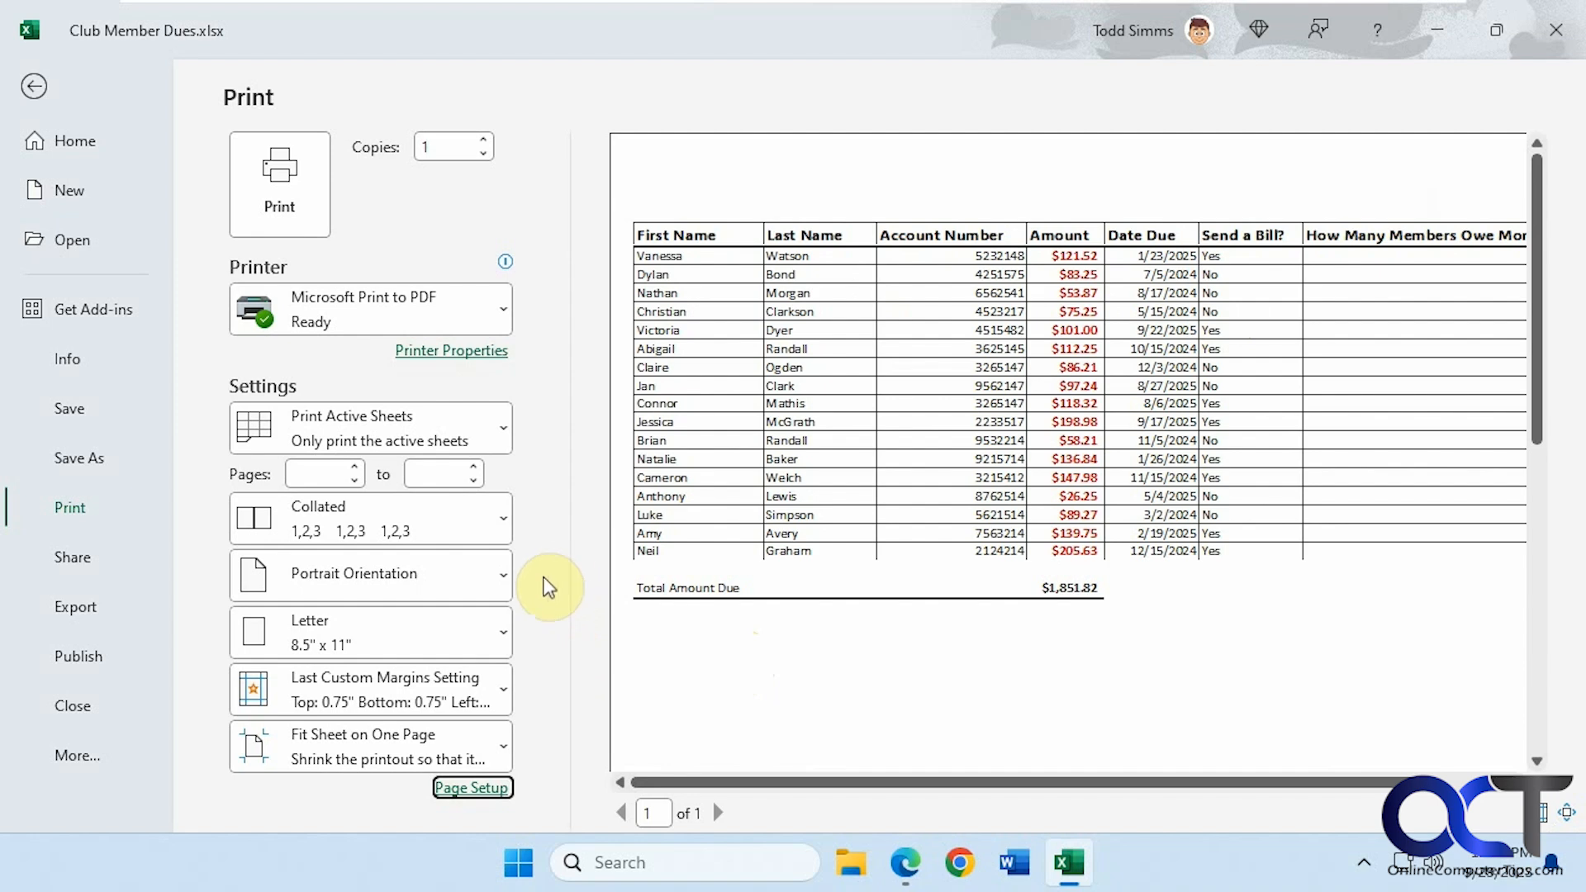
# - Compare landscape and portrait orientation in the Gold Club print preview, finishing on Landscape Orientation
pyautogui.click(497, 578)
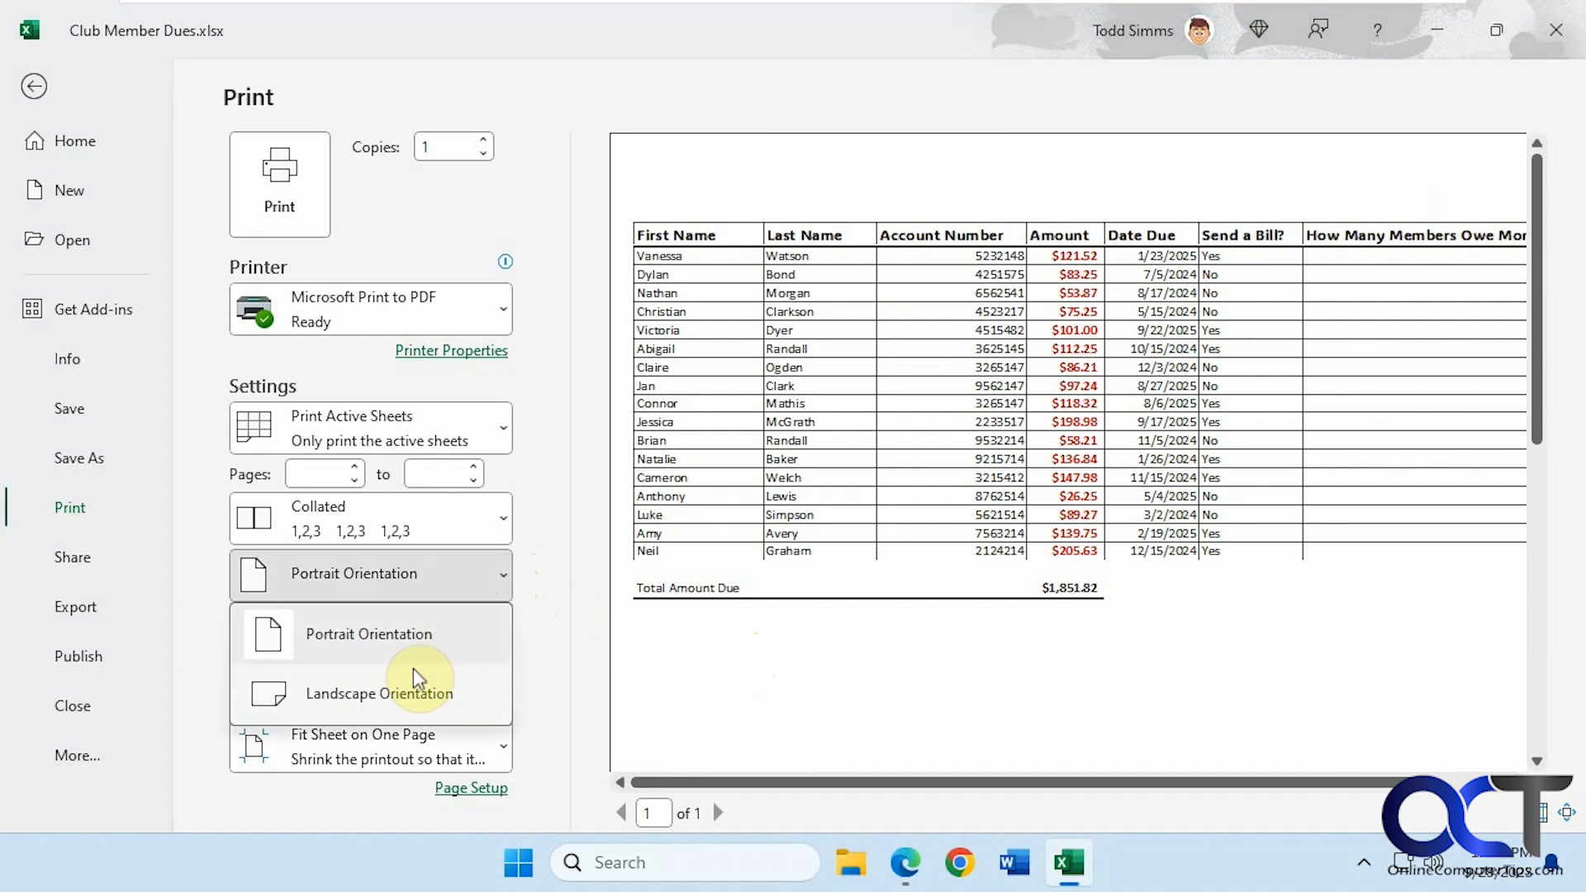
pyautogui.click(402, 691)
pyautogui.click(956, 559)
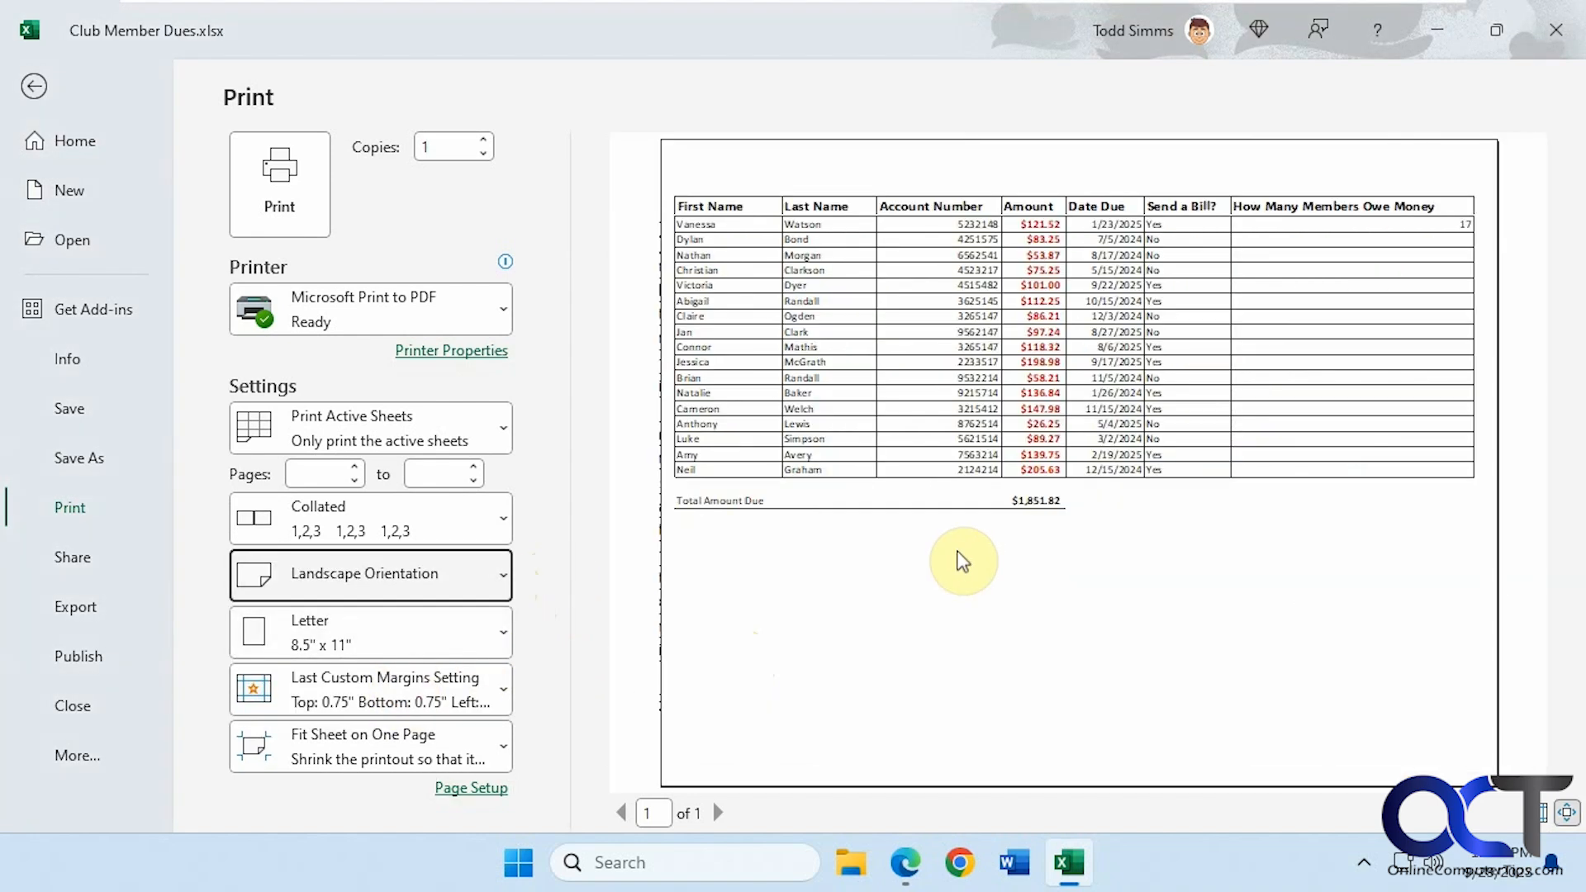
pyautogui.click(451, 571)
pyautogui.click(426, 642)
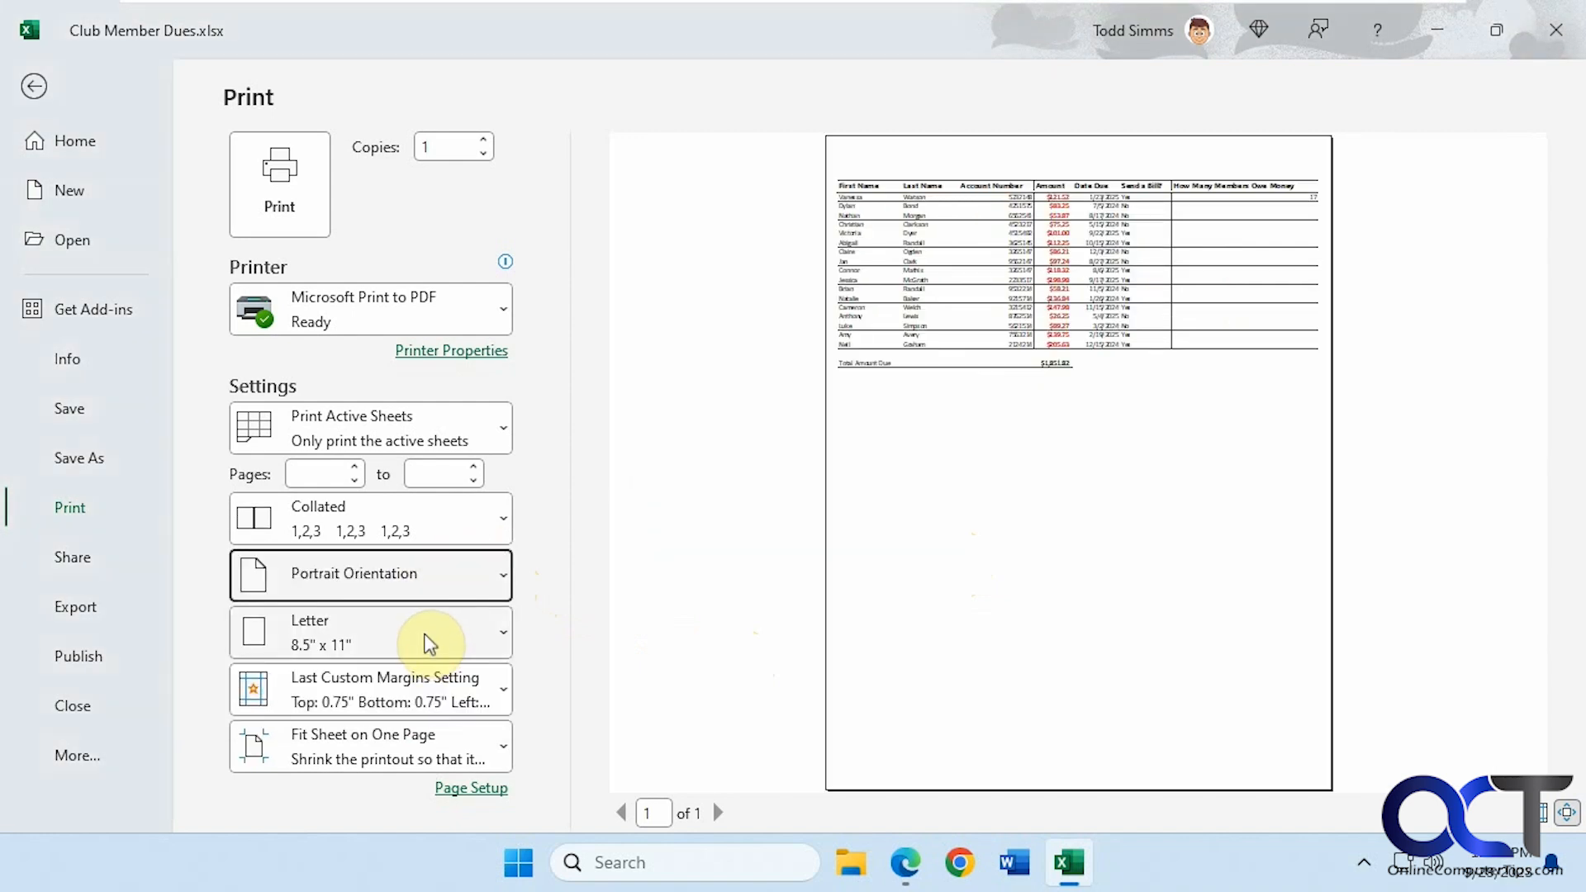
pyautogui.click(464, 583)
pyautogui.click(433, 692)
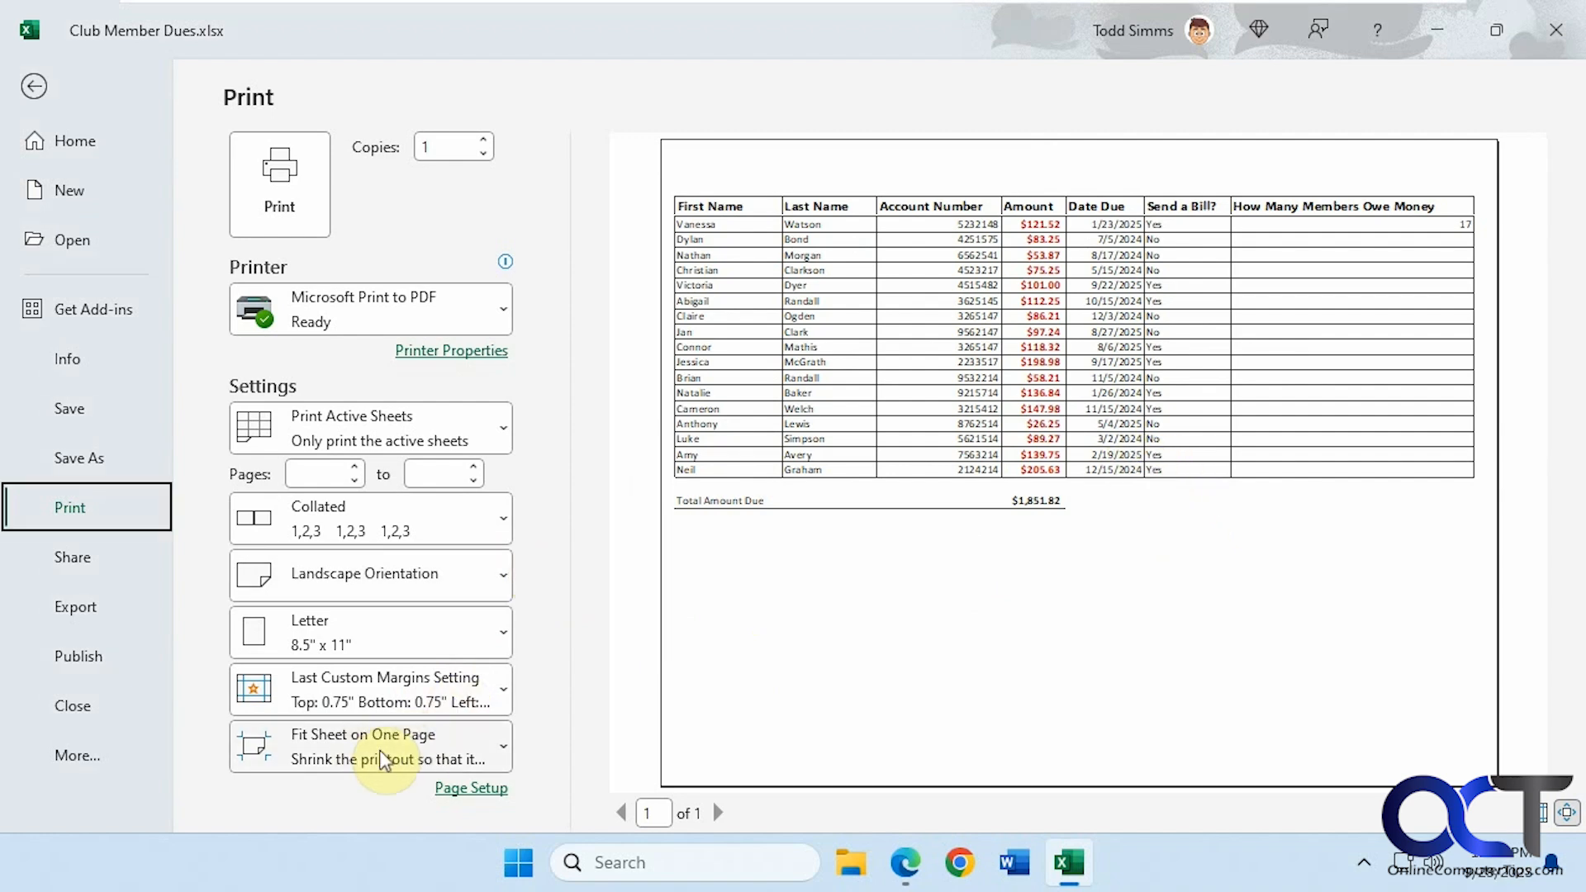
# - Review the scaling choices and the custom scaling options in Page Setup, leaving without changes
pyautogui.click(402, 755)
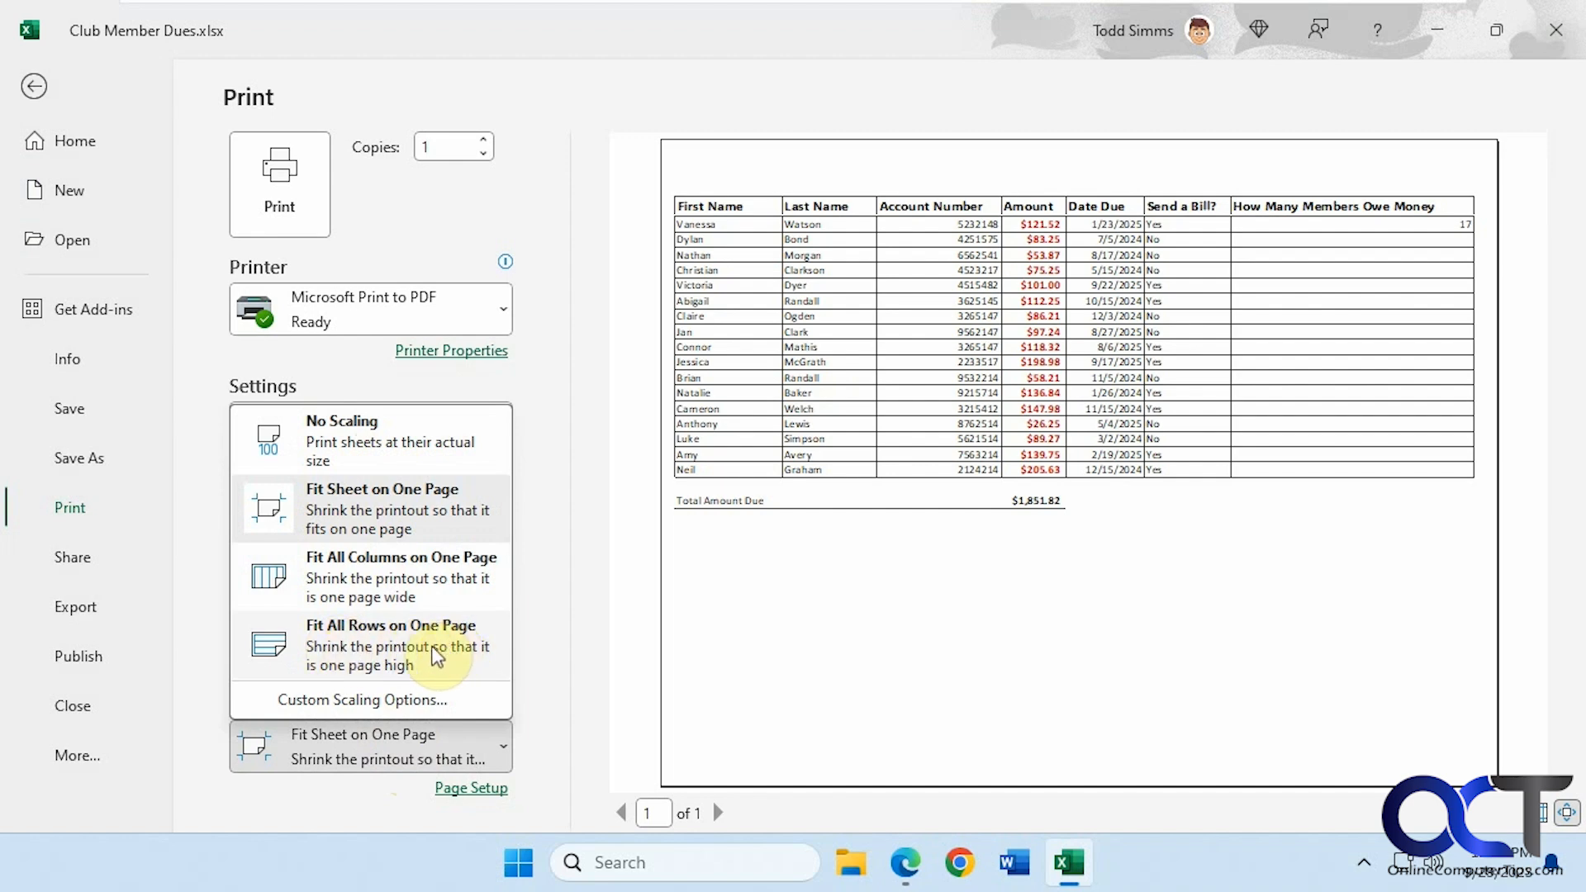
pyautogui.click(388, 698)
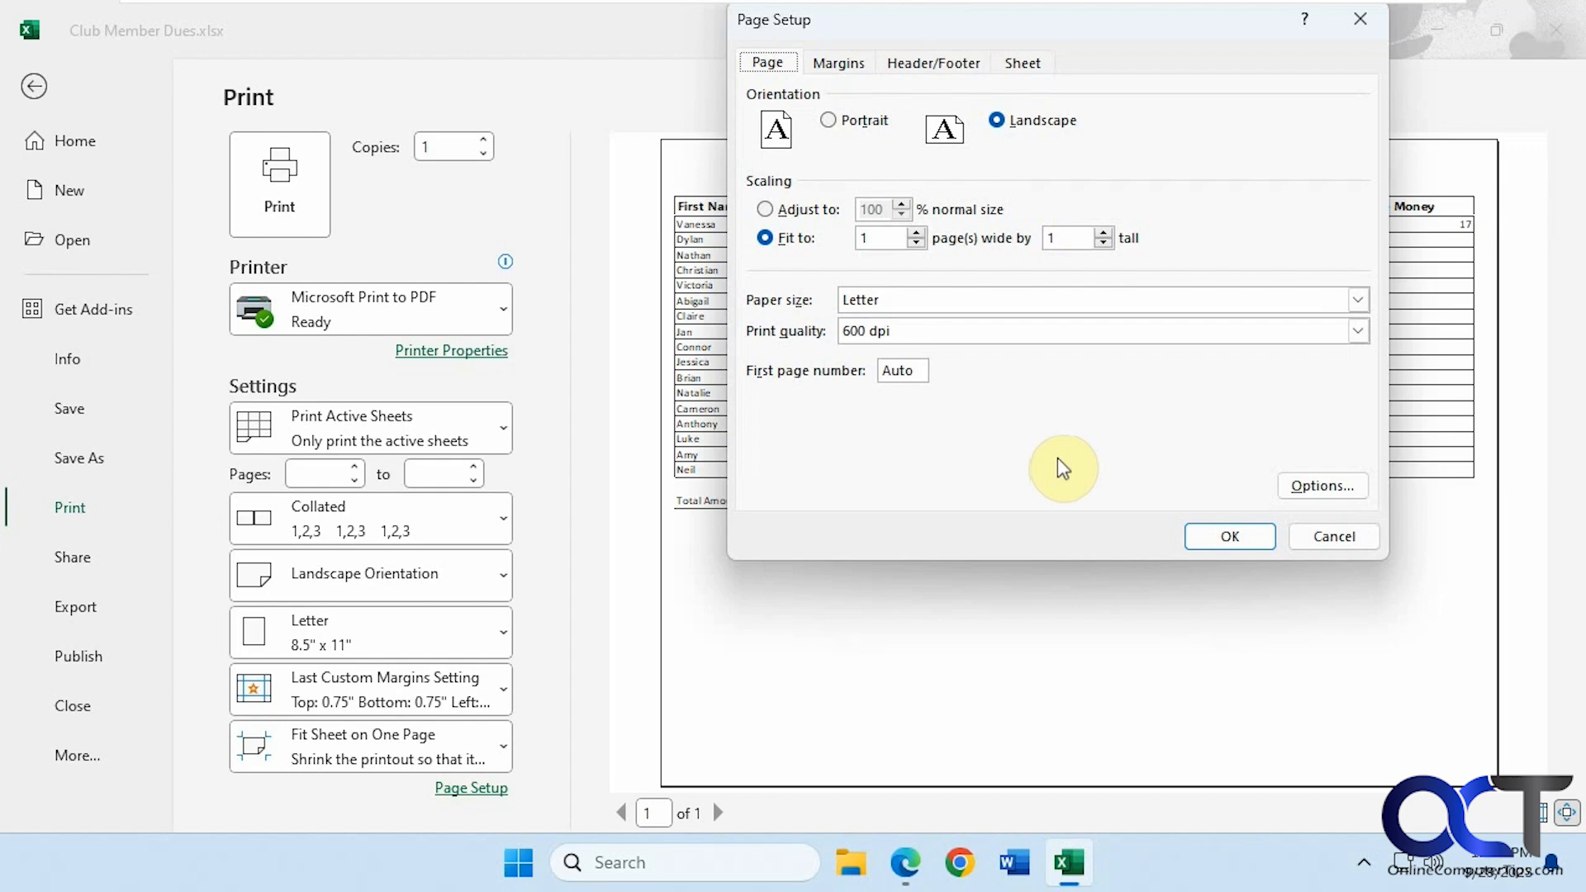
pyautogui.click(1328, 538)
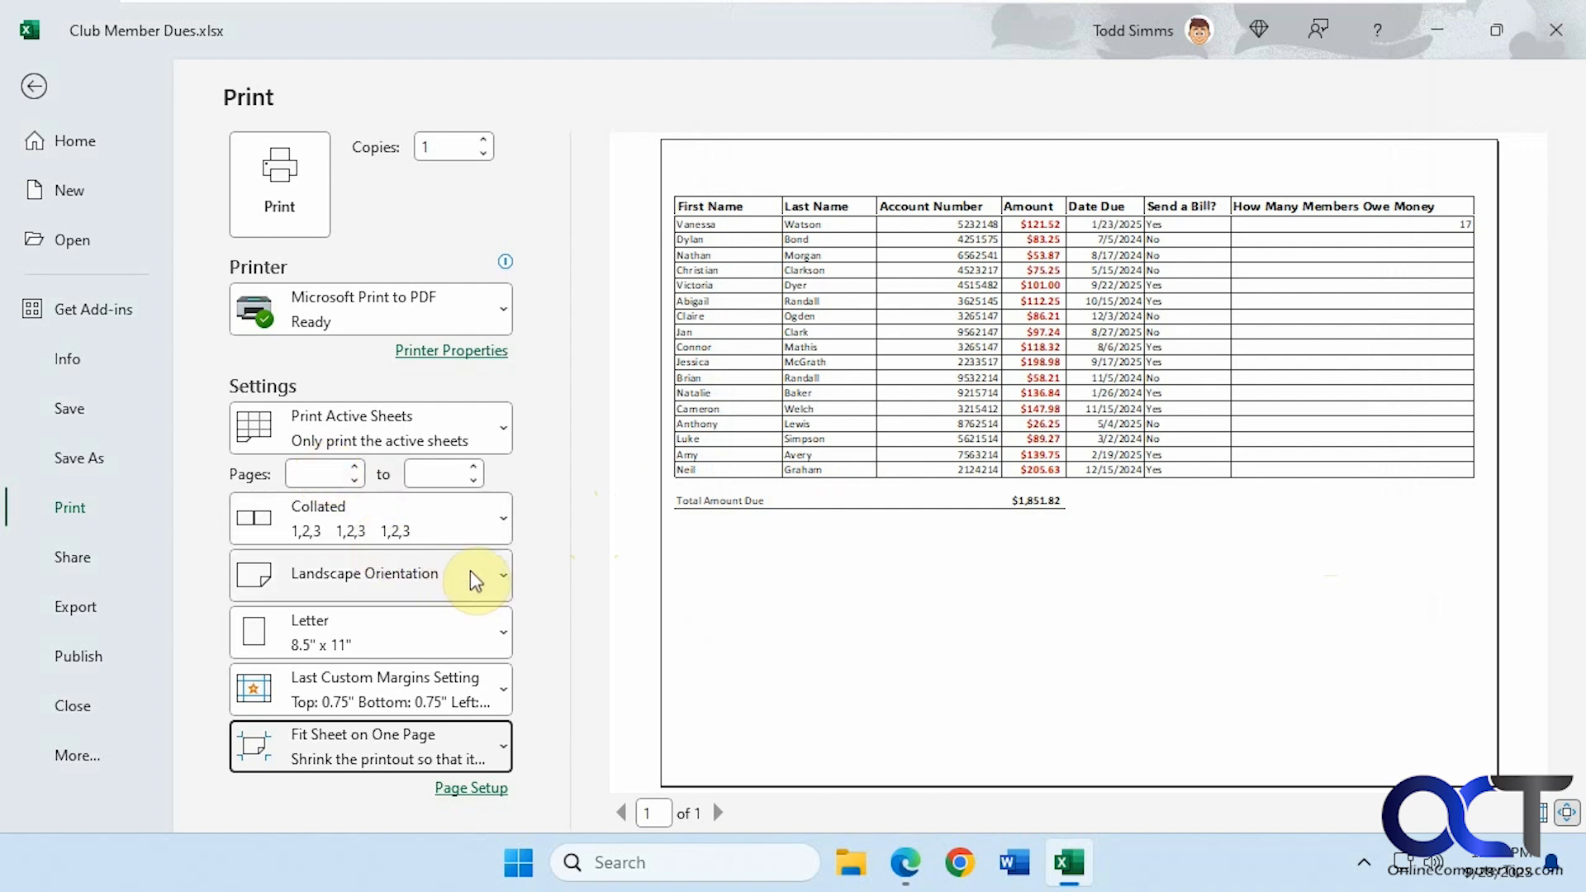
# - Set the printout to No Scaling and Portrait Orientation and check both preview pages
pyautogui.click(477, 691)
pyautogui.click(462, 702)
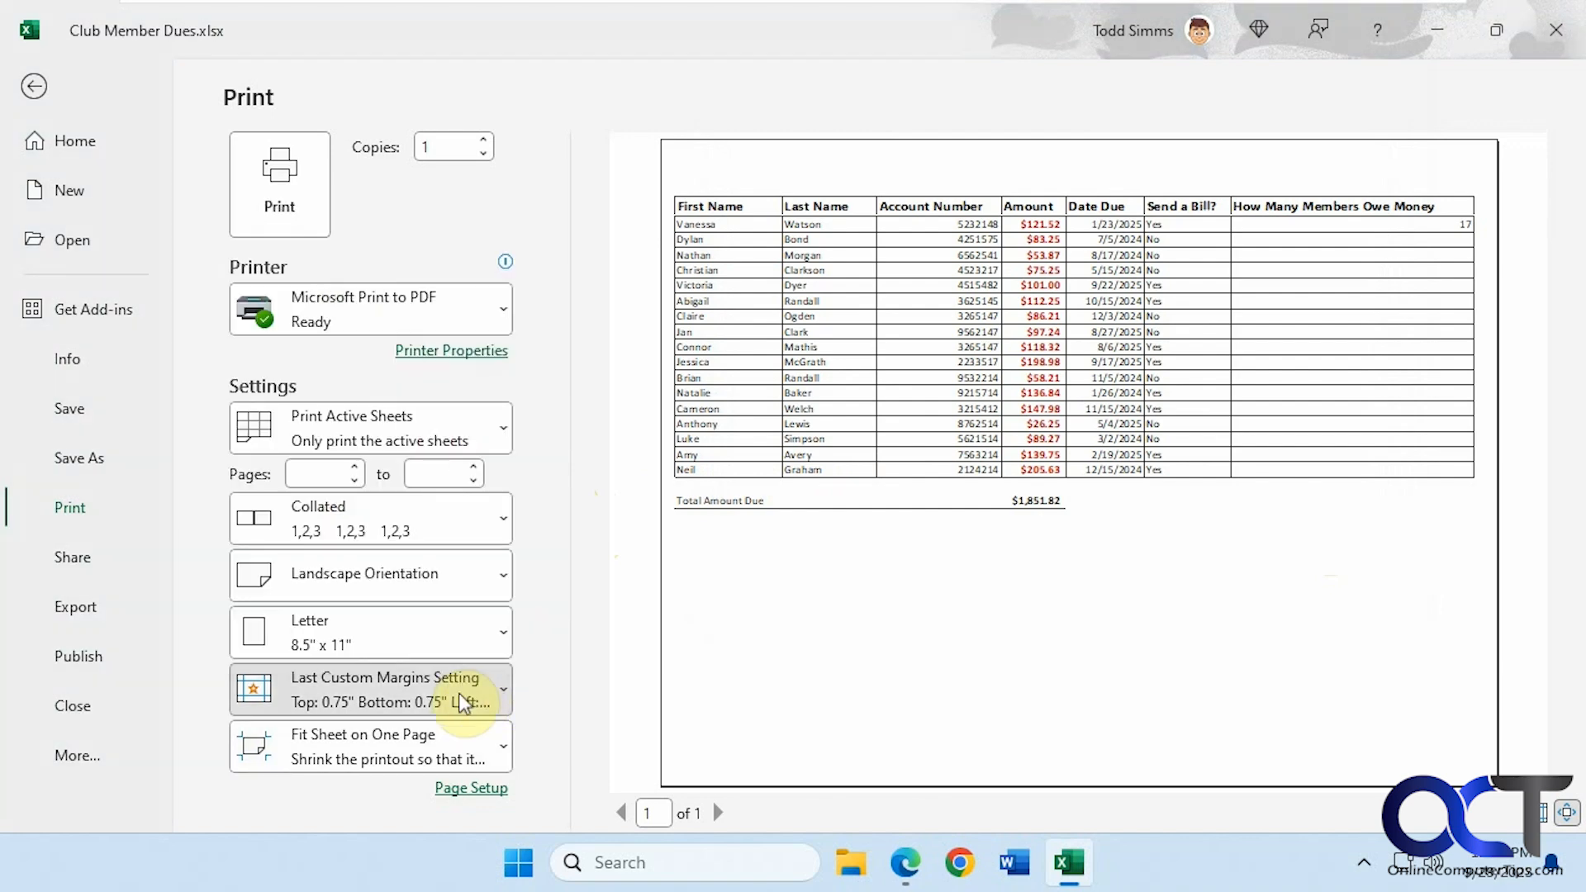
pyautogui.click(449, 749)
pyautogui.click(415, 430)
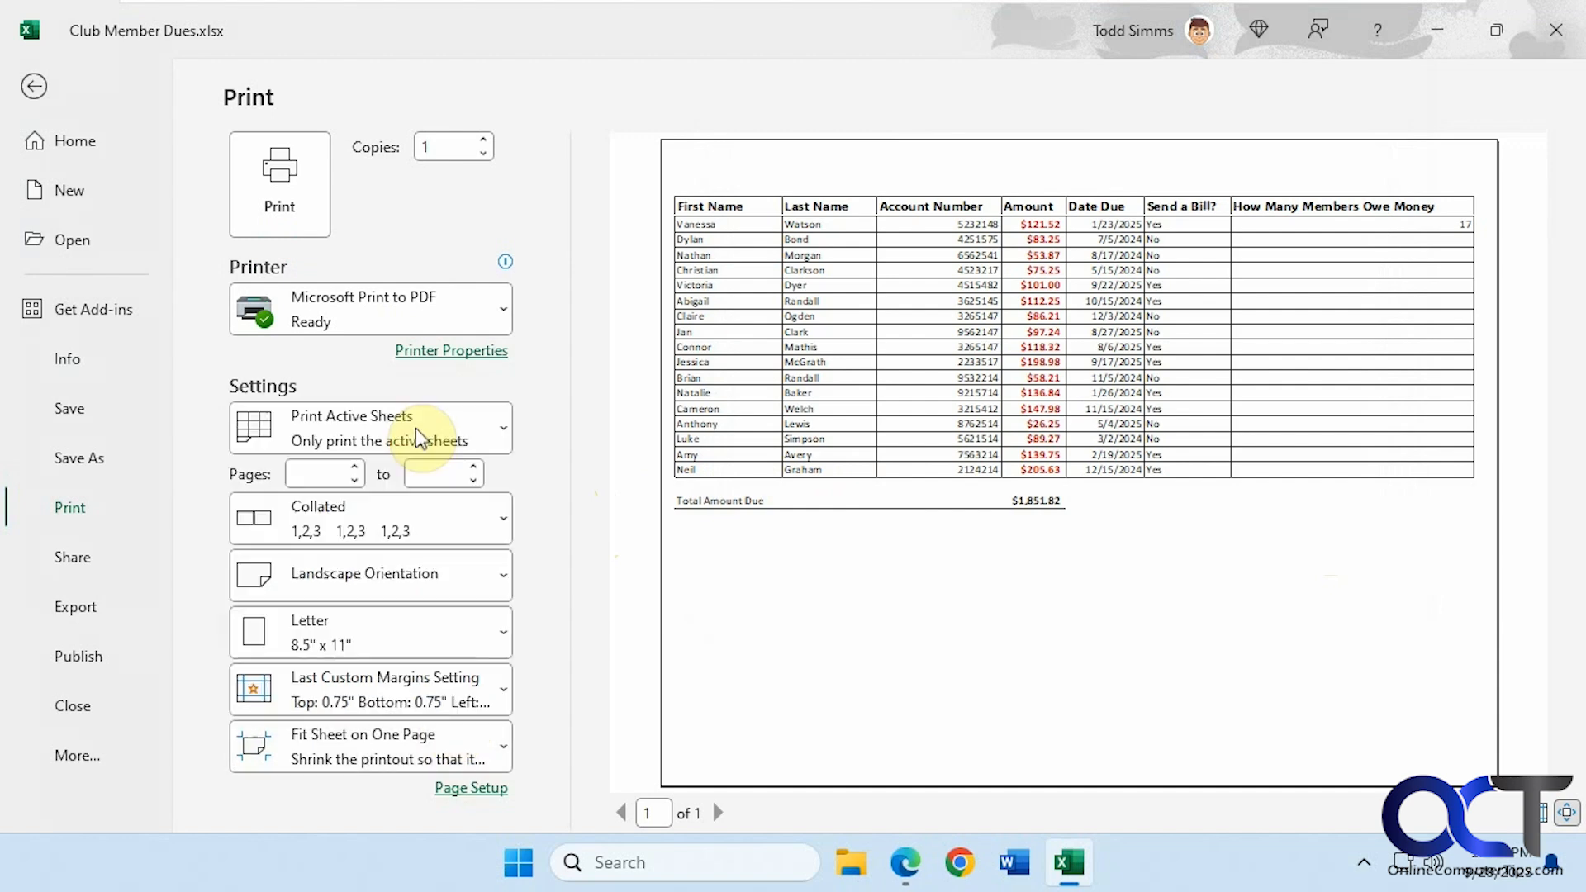
pyautogui.click(438, 571)
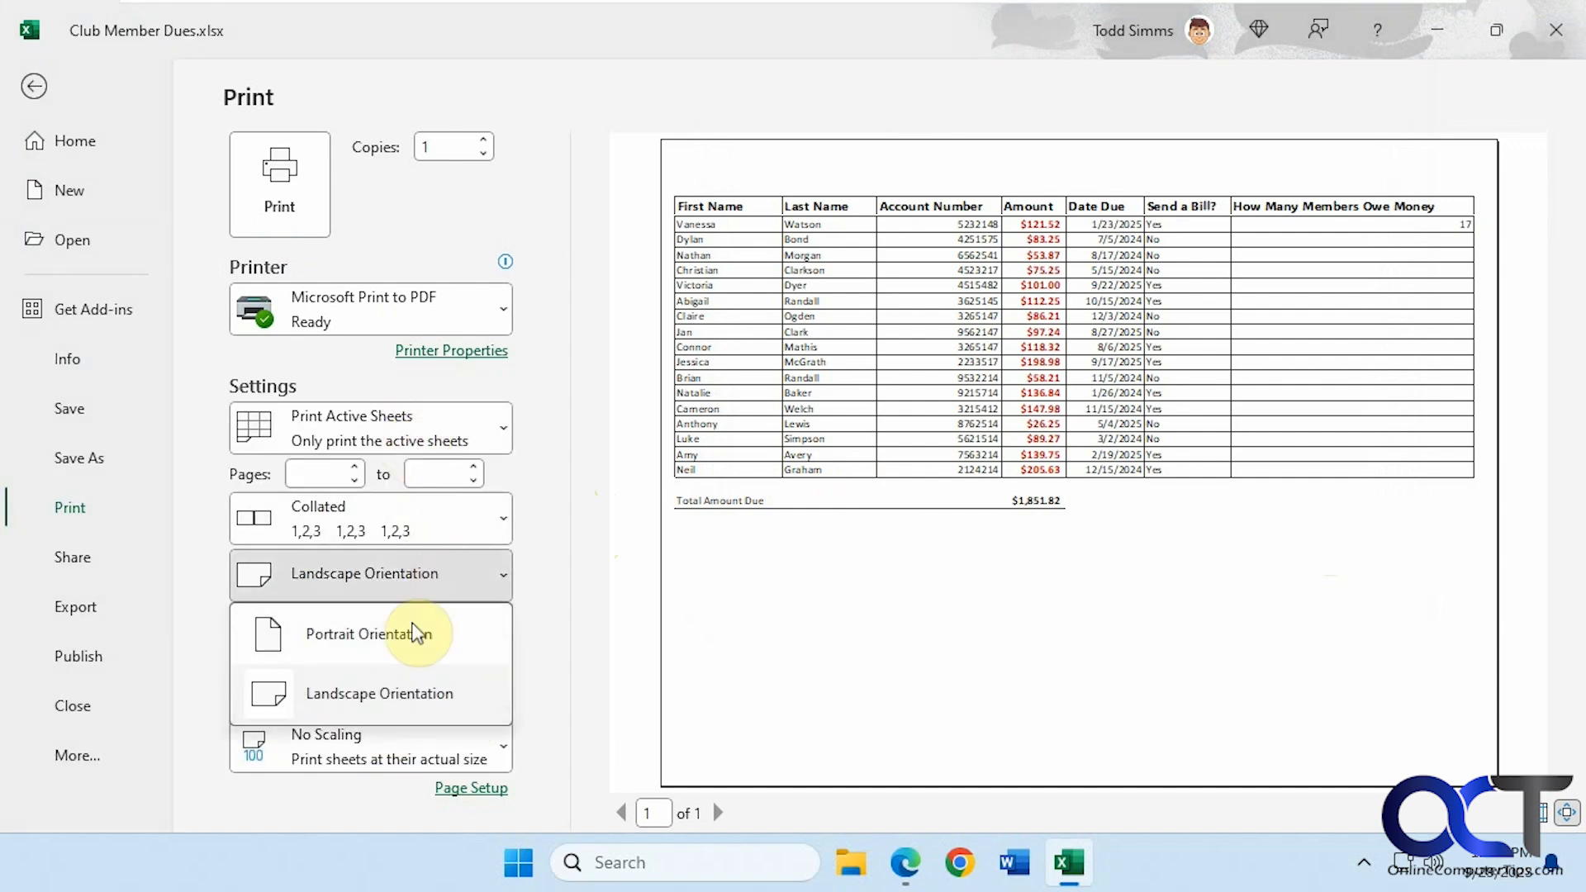
pyautogui.click(398, 634)
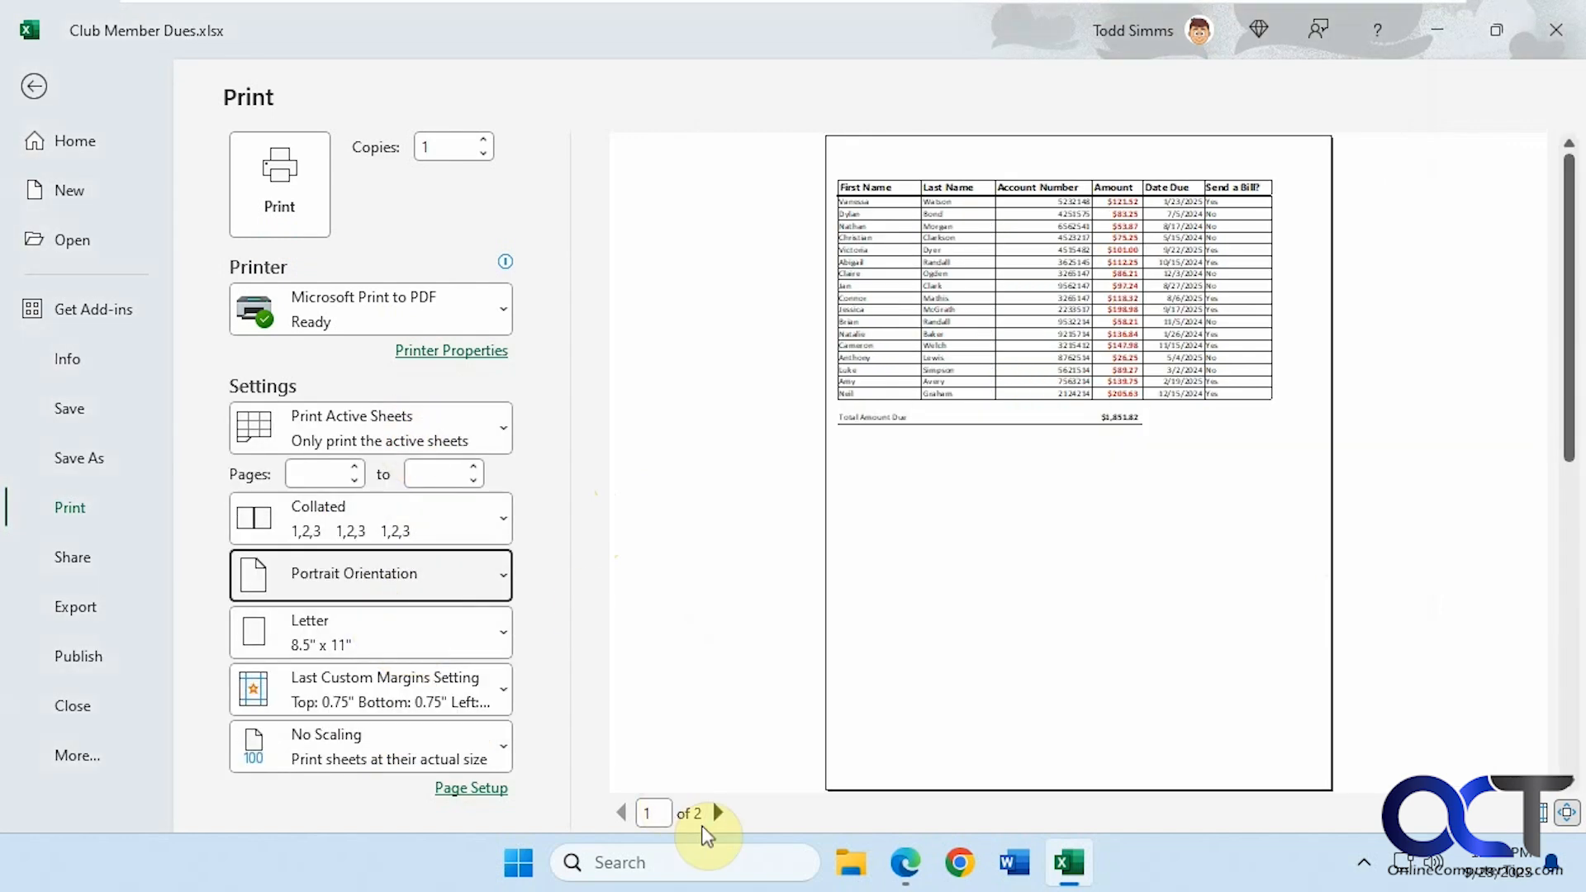
pyautogui.click(717, 813)
pyautogui.click(621, 813)
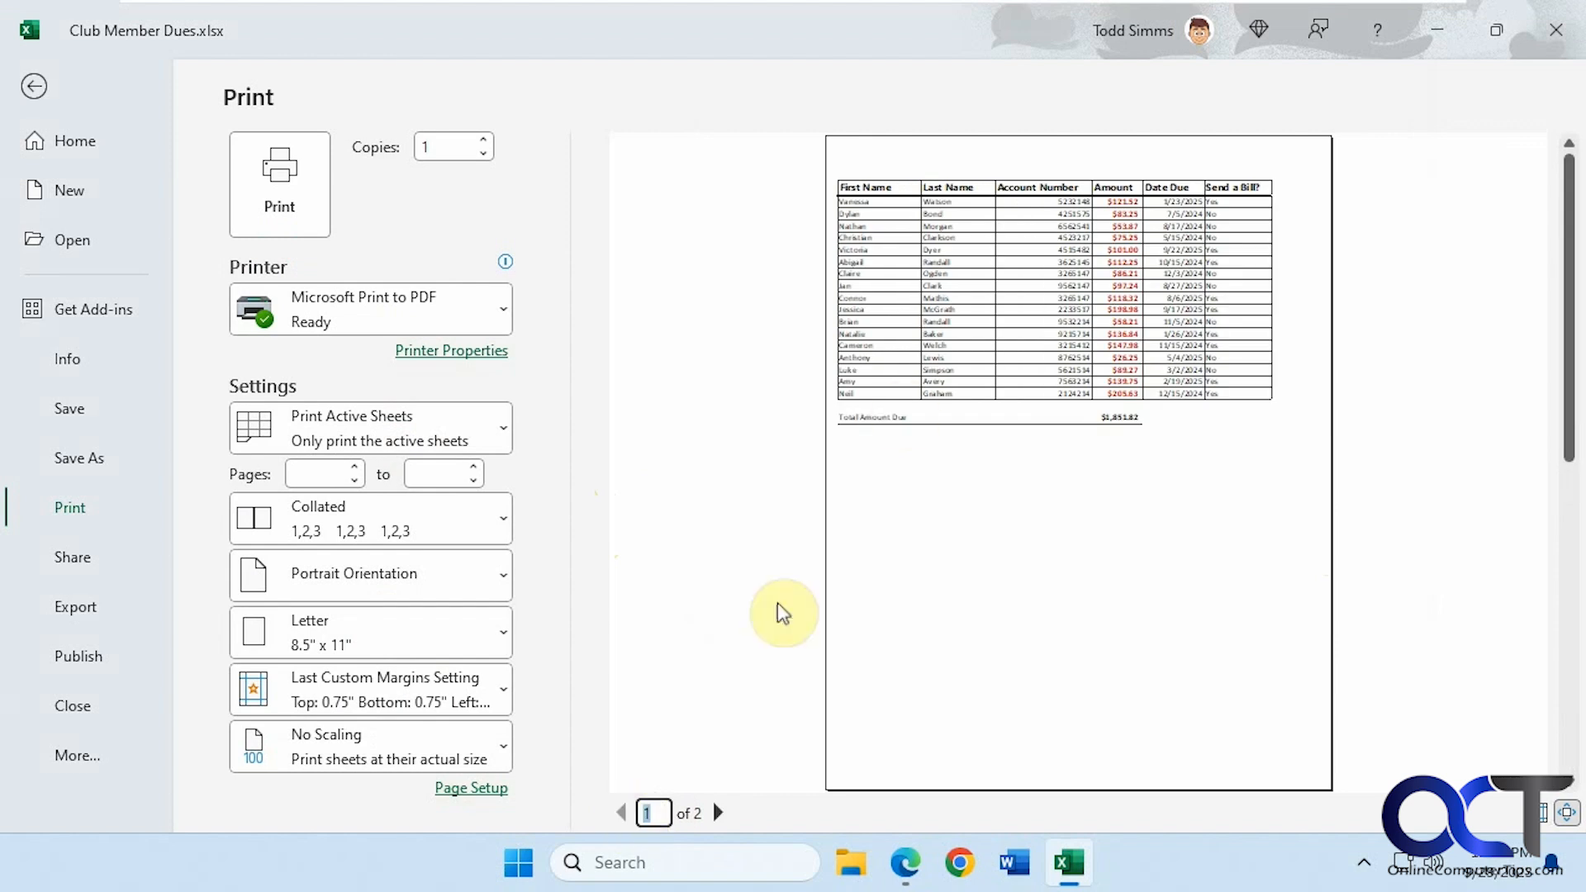
# - Try a print page range of 1 to 10 and clear the range again
pyautogui.click(307, 467)
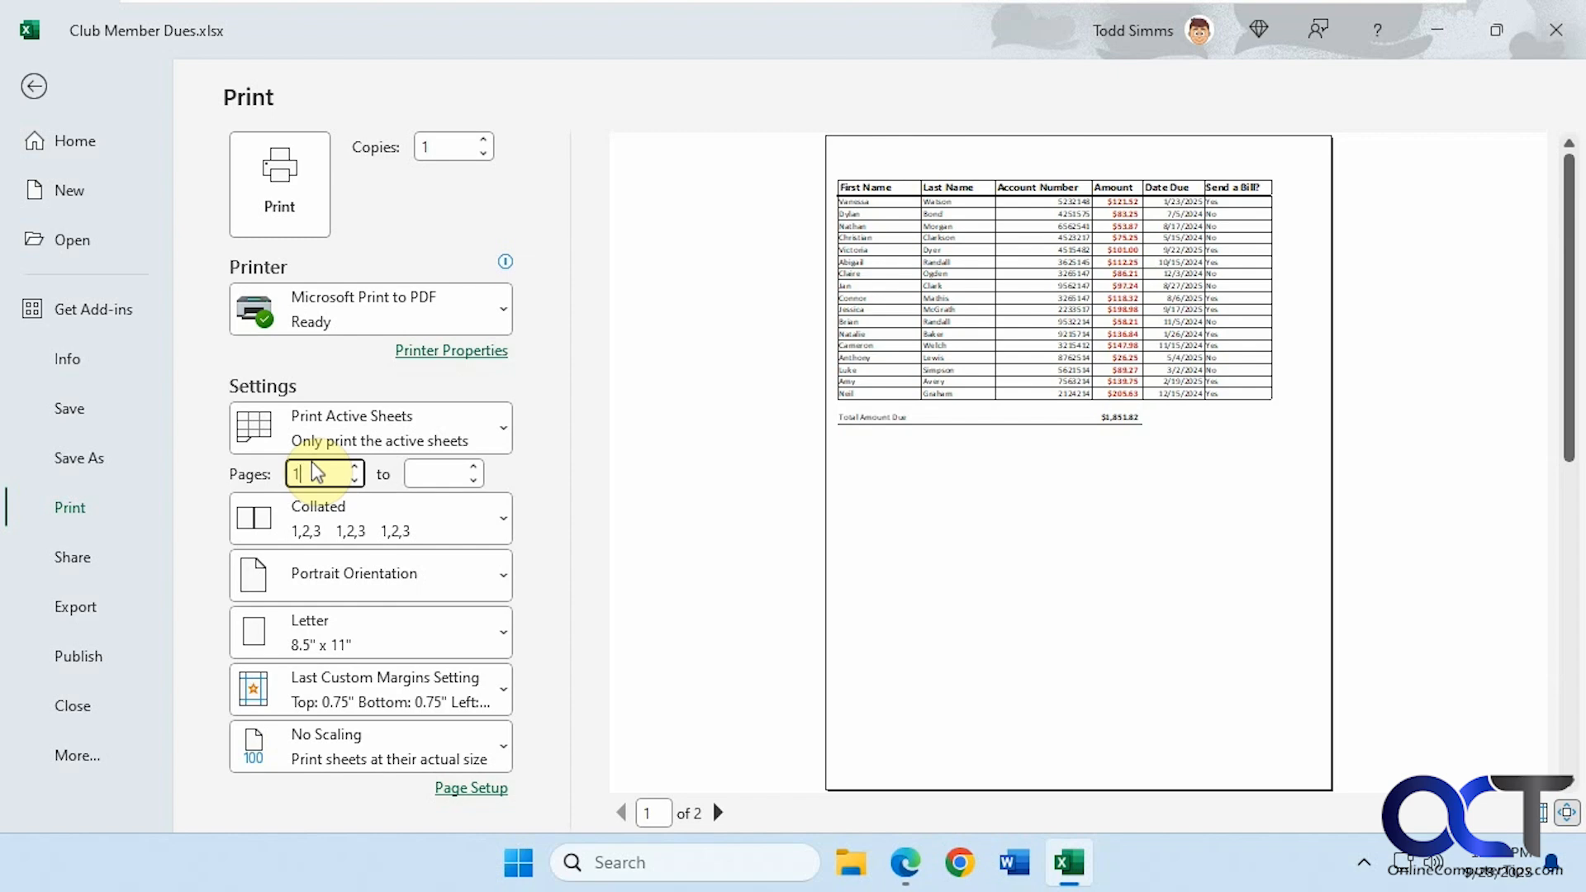
pyautogui.click(414, 469)
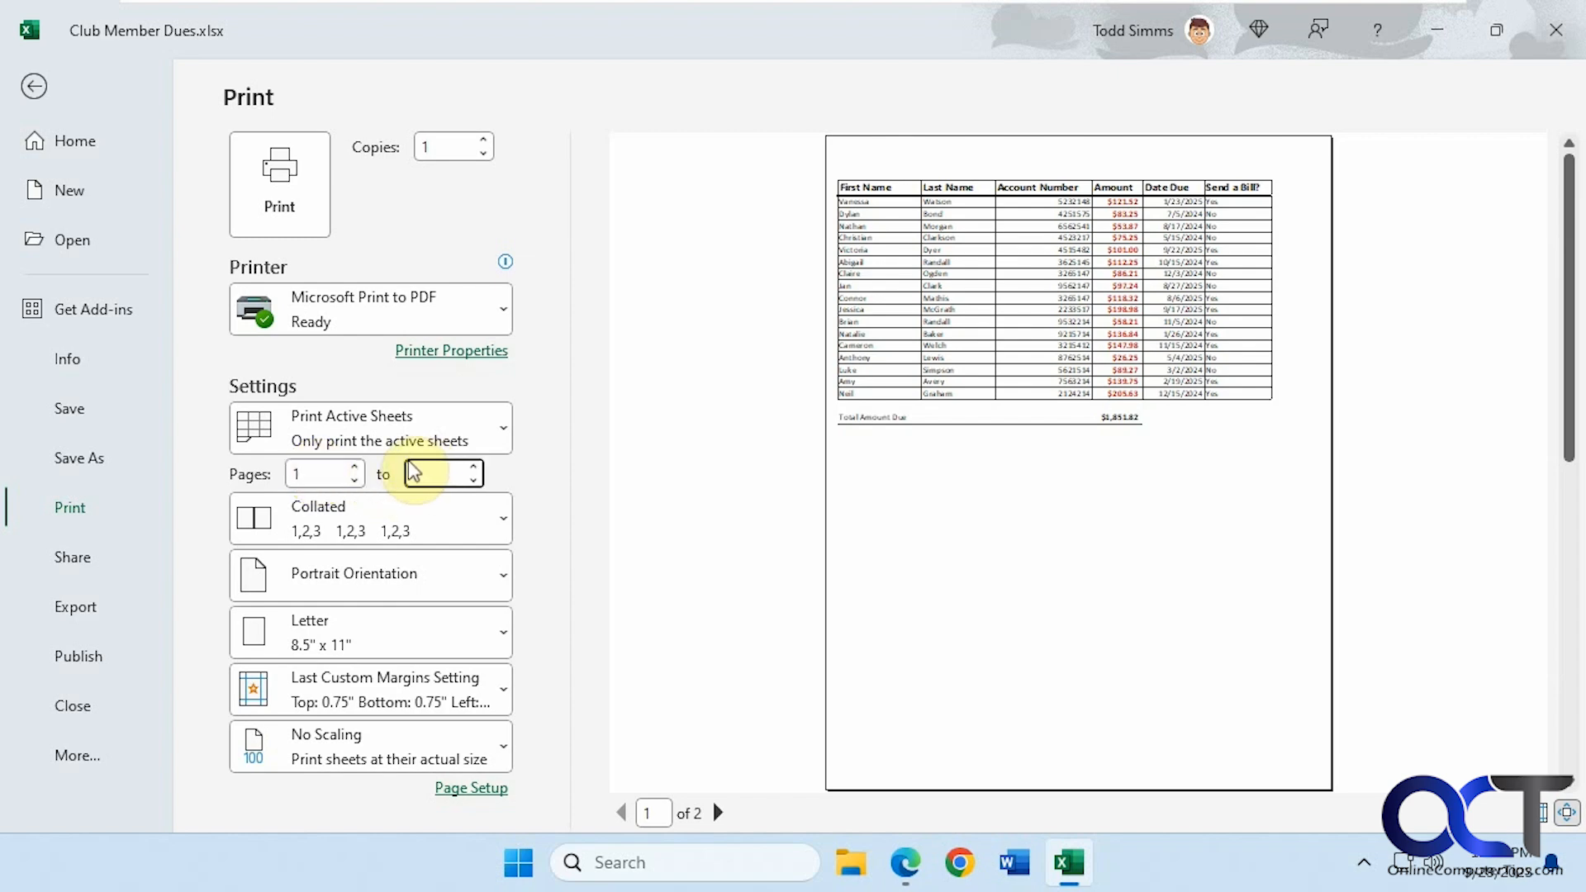
pyautogui.write('10')
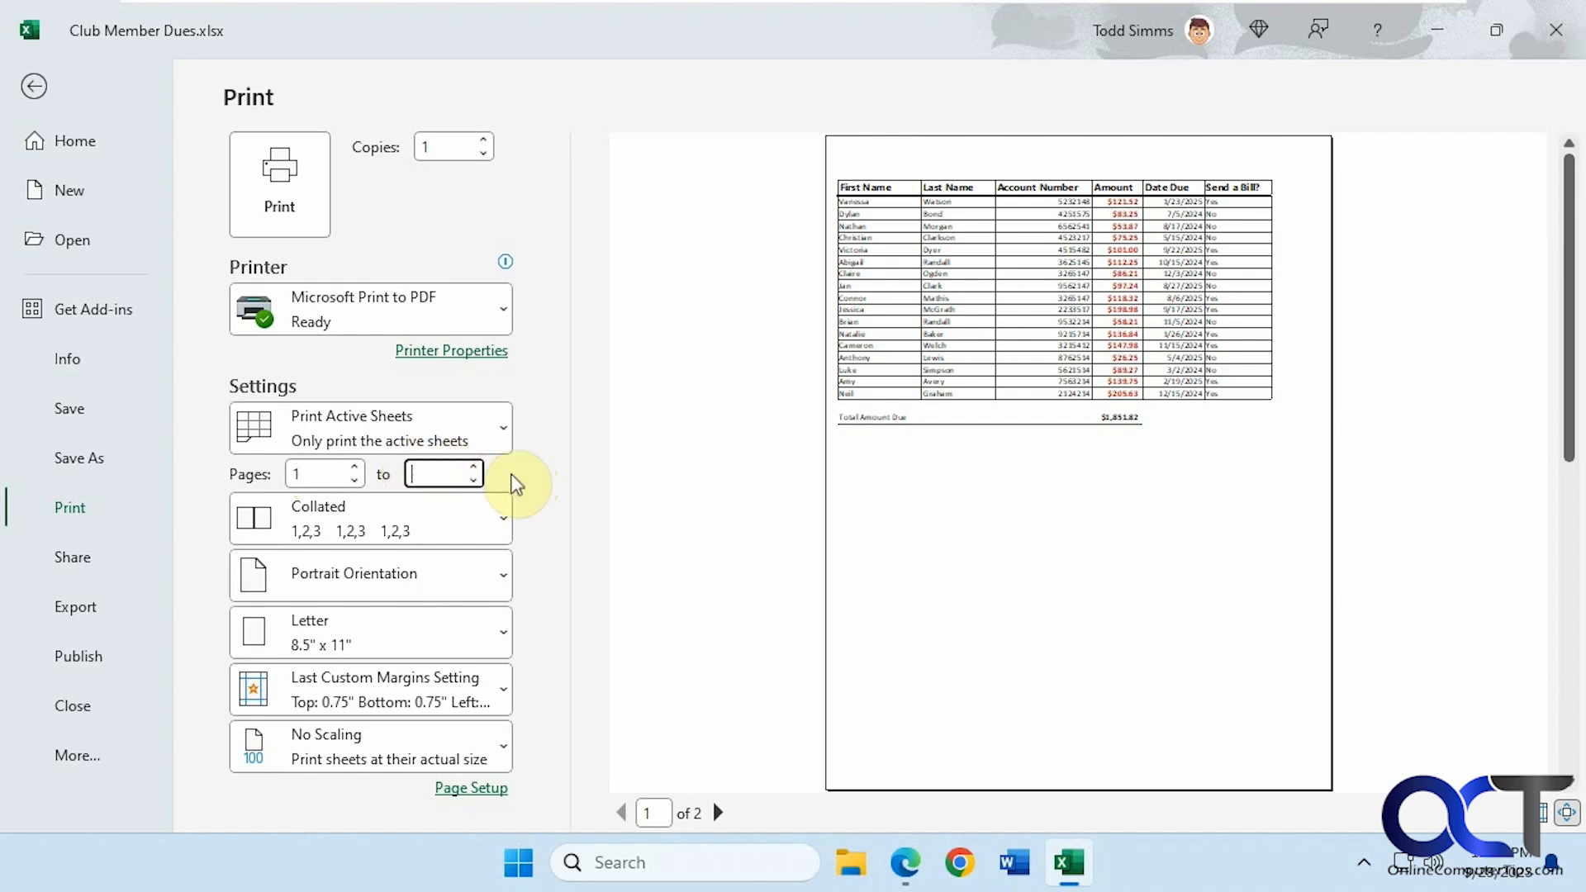
pyautogui.click(308, 474)
pyautogui.press('BackSpace')
pyautogui.click(529, 487)
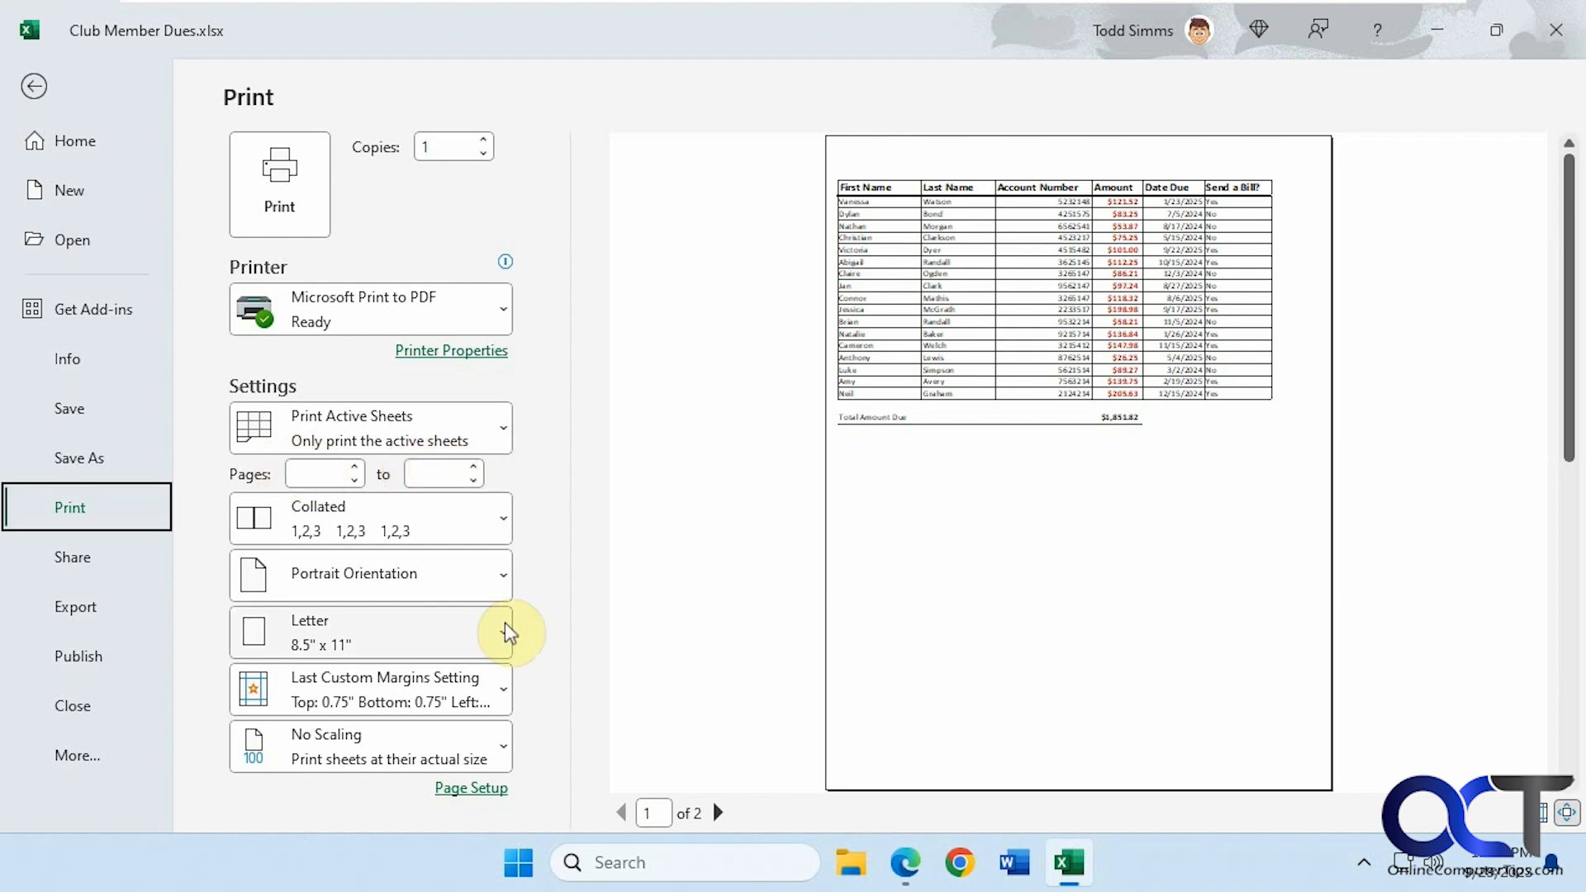
# - Try the Tabloid and Legal paper sizes for the Gold Club sheet, checking both preview pages in Legal
pyautogui.click(504, 633)
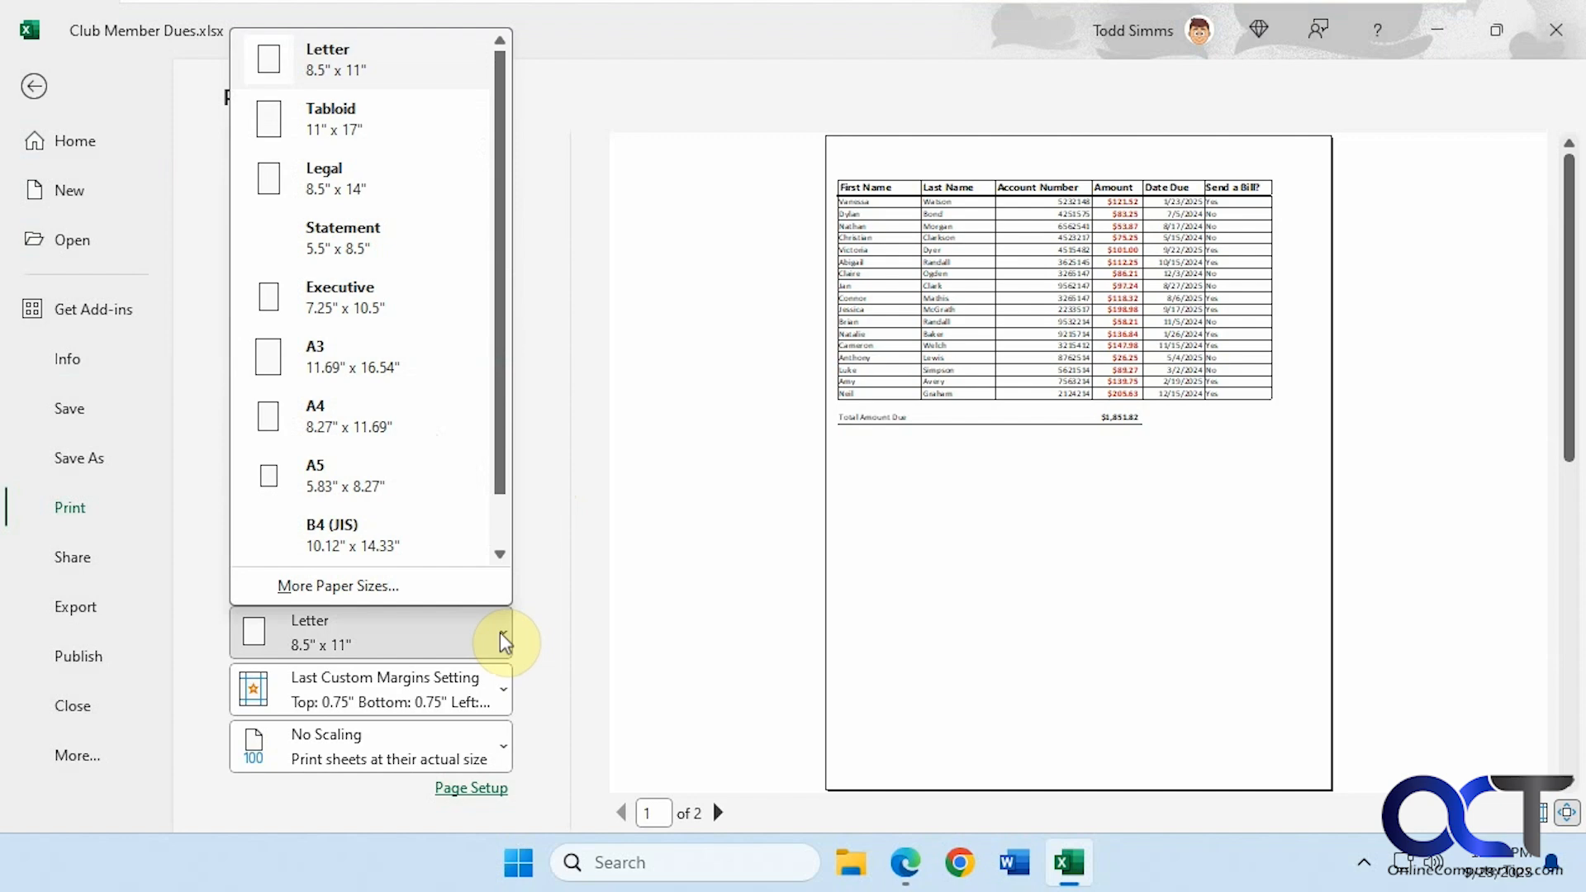
pyautogui.click(381, 129)
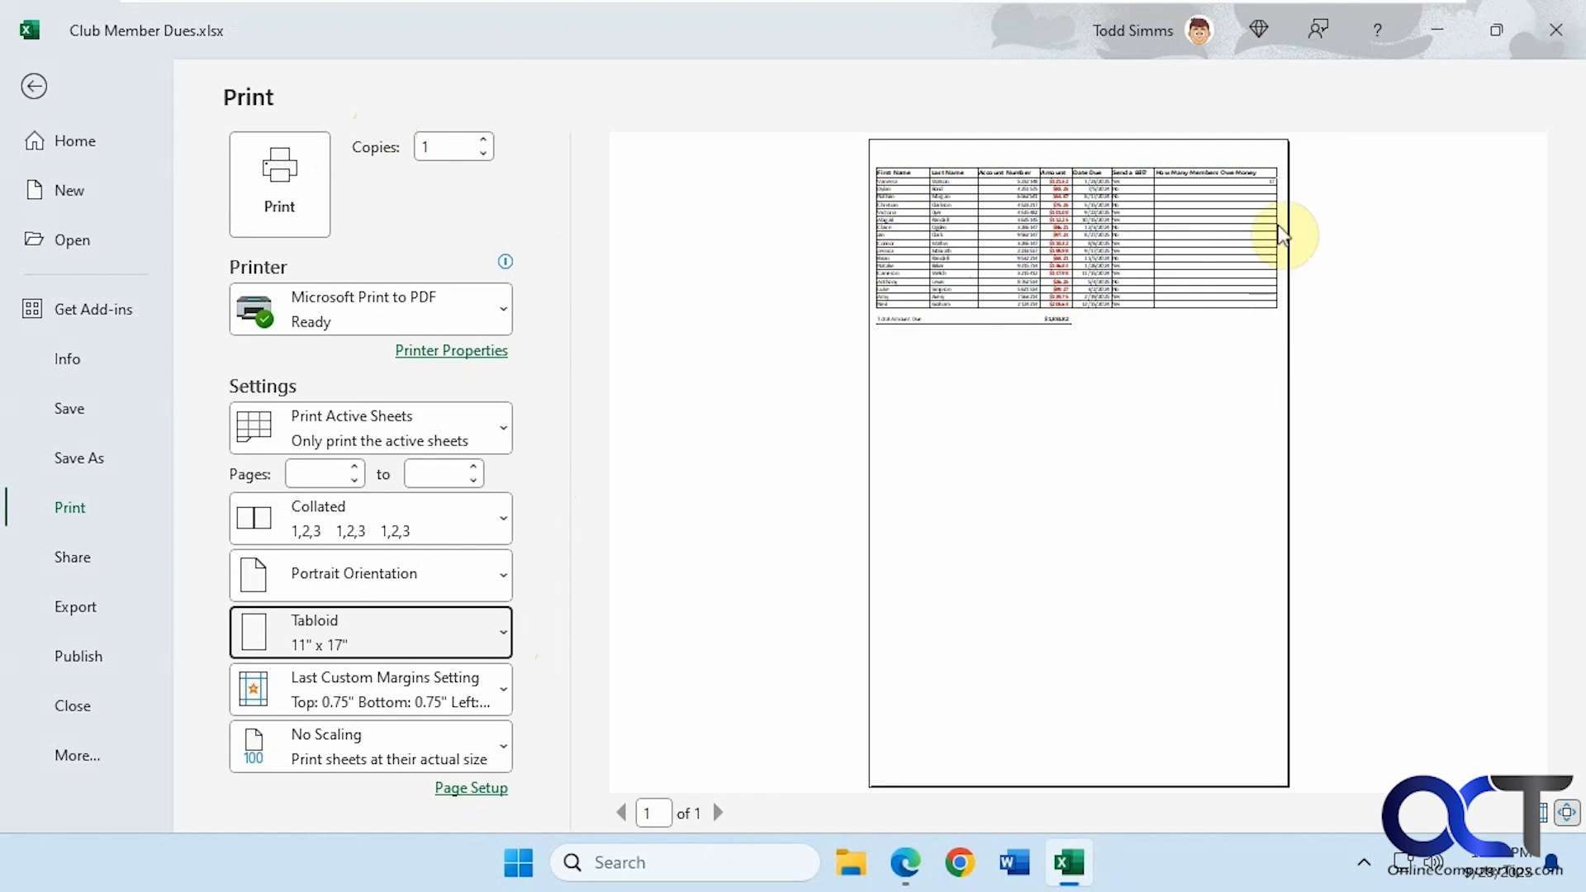
pyautogui.click(499, 633)
pyautogui.click(395, 178)
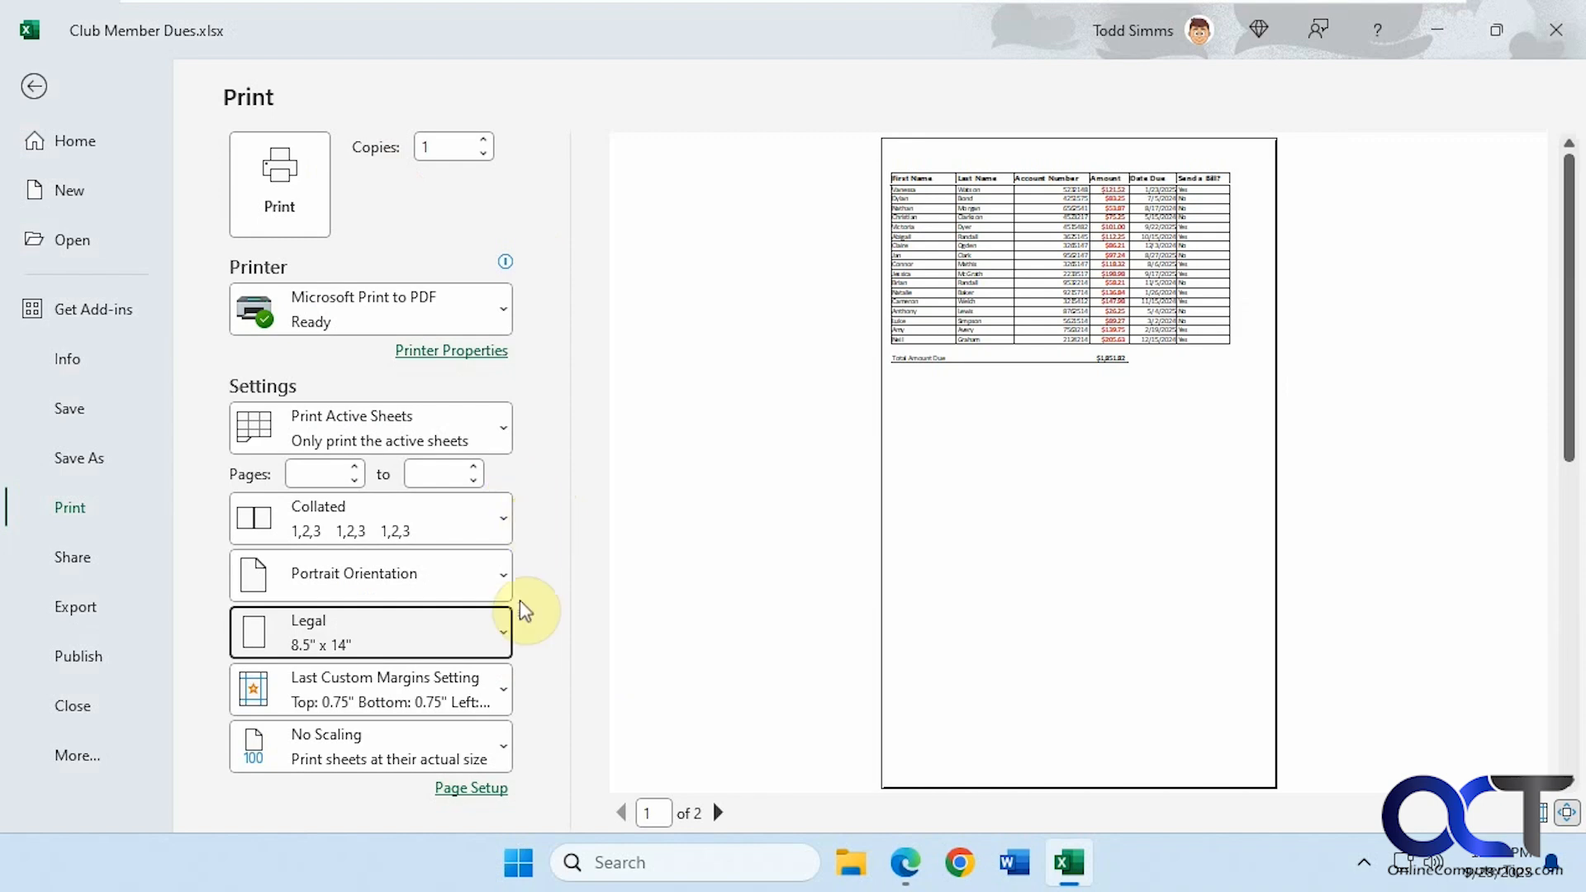
pyautogui.click(717, 813)
pyautogui.click(622, 812)
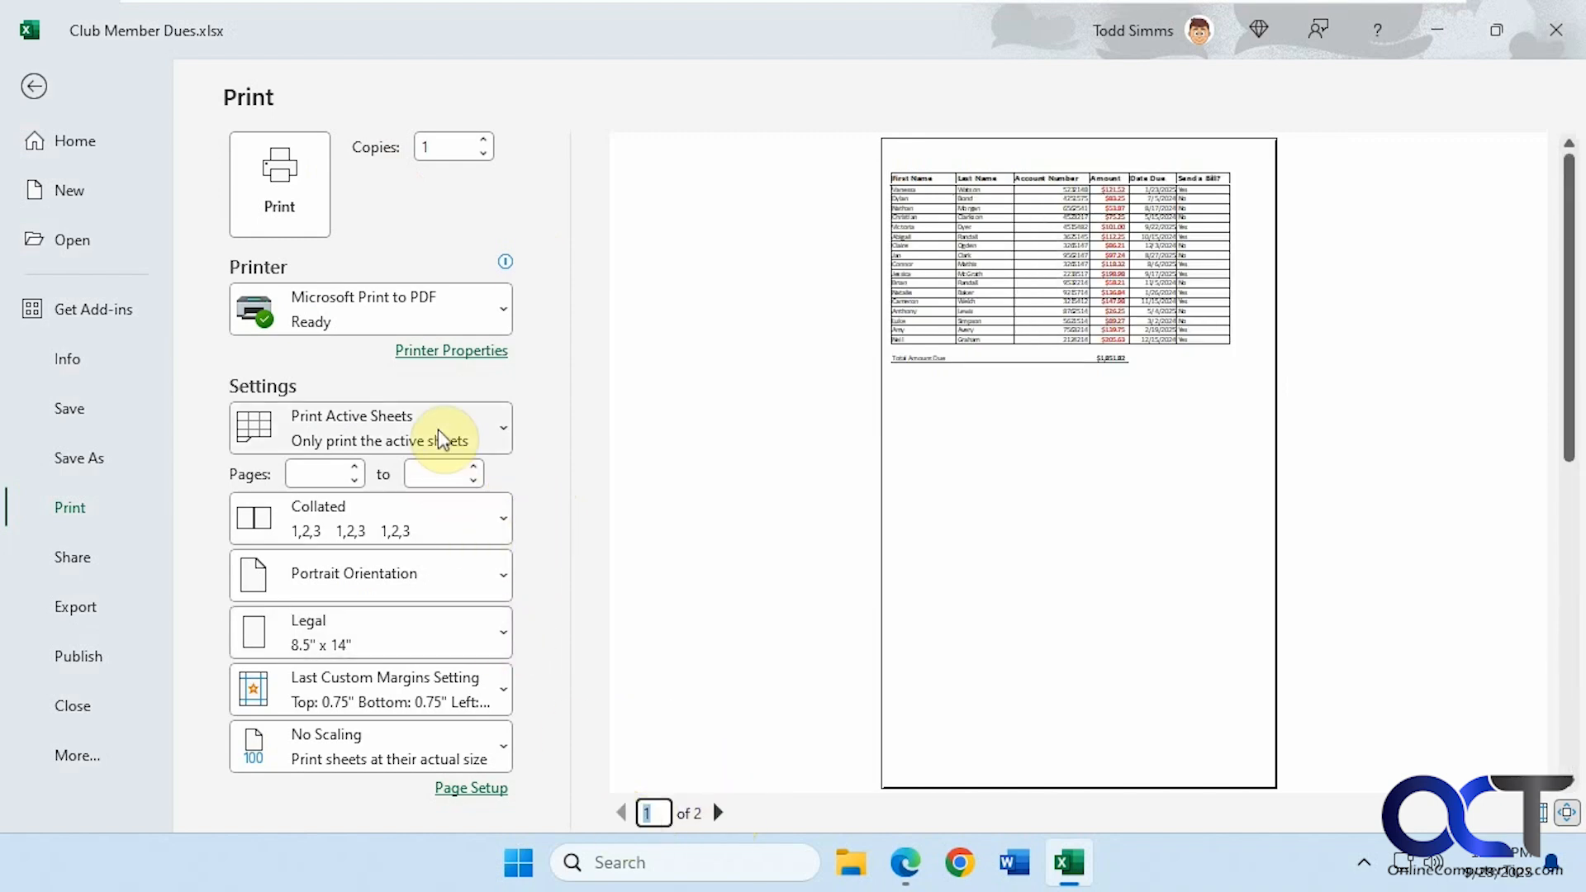
# - Set the paper size back to Letter, check both preview pages and return to the worksheet
pyautogui.click(454, 641)
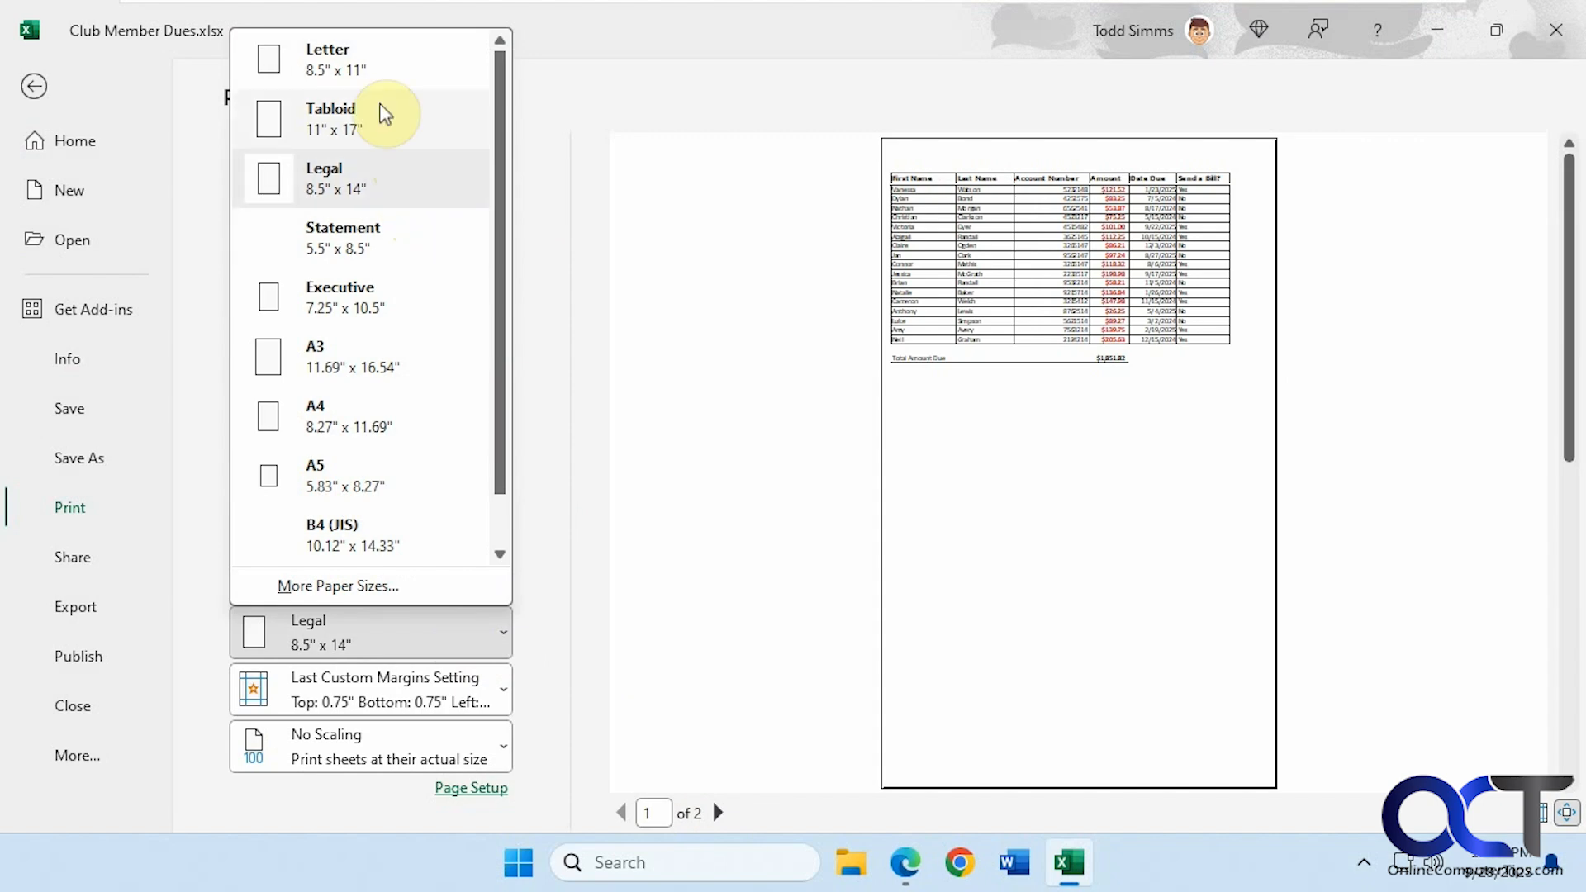
pyautogui.click(366, 66)
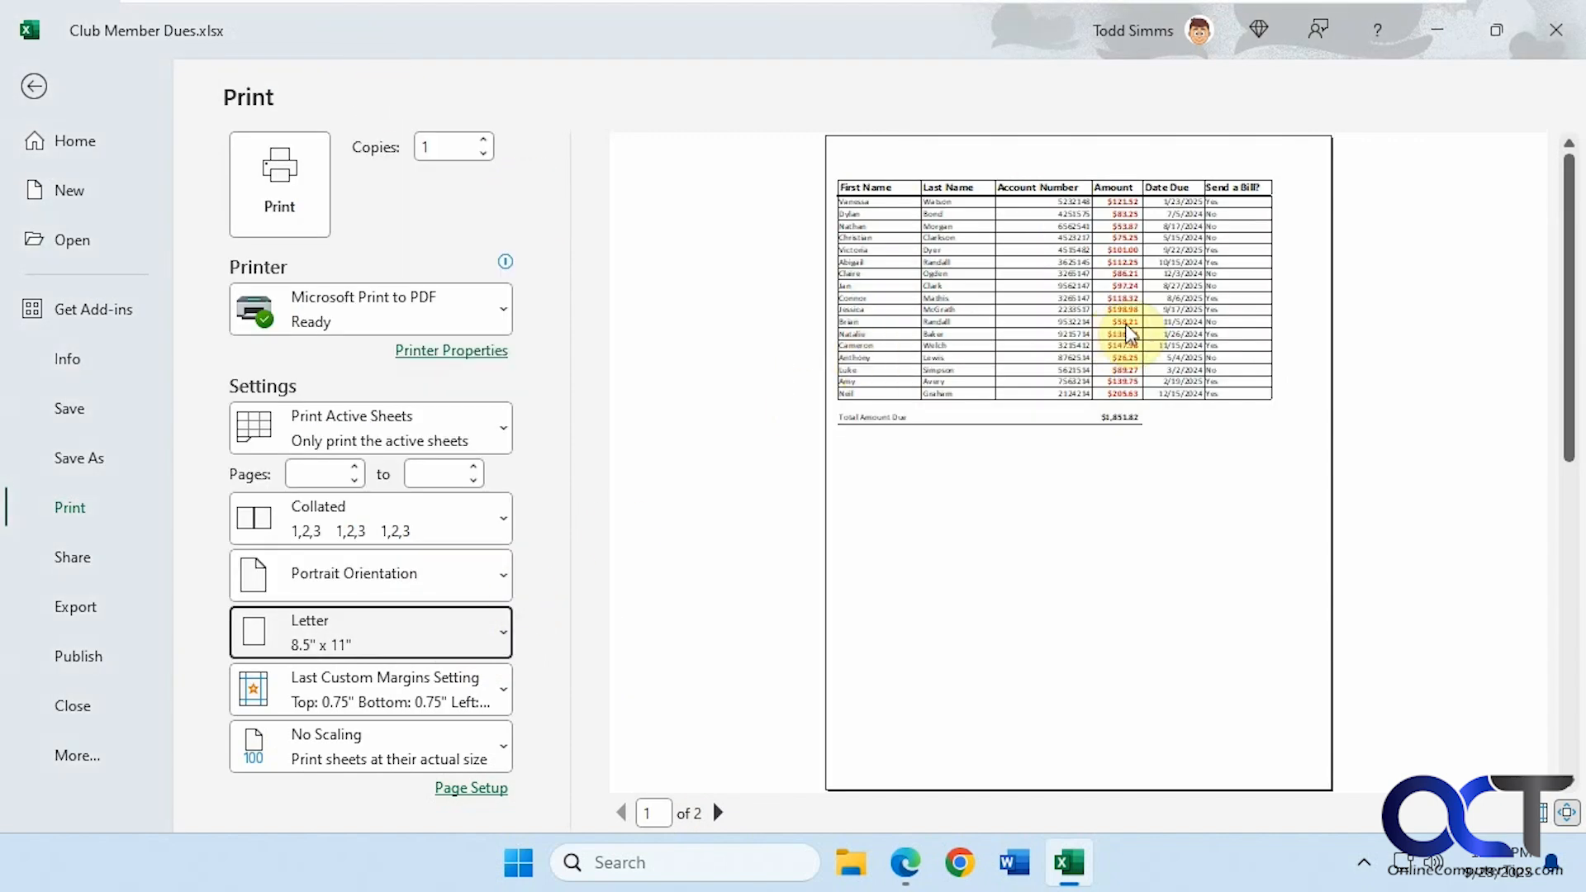
pyautogui.click(717, 813)
pyautogui.click(623, 813)
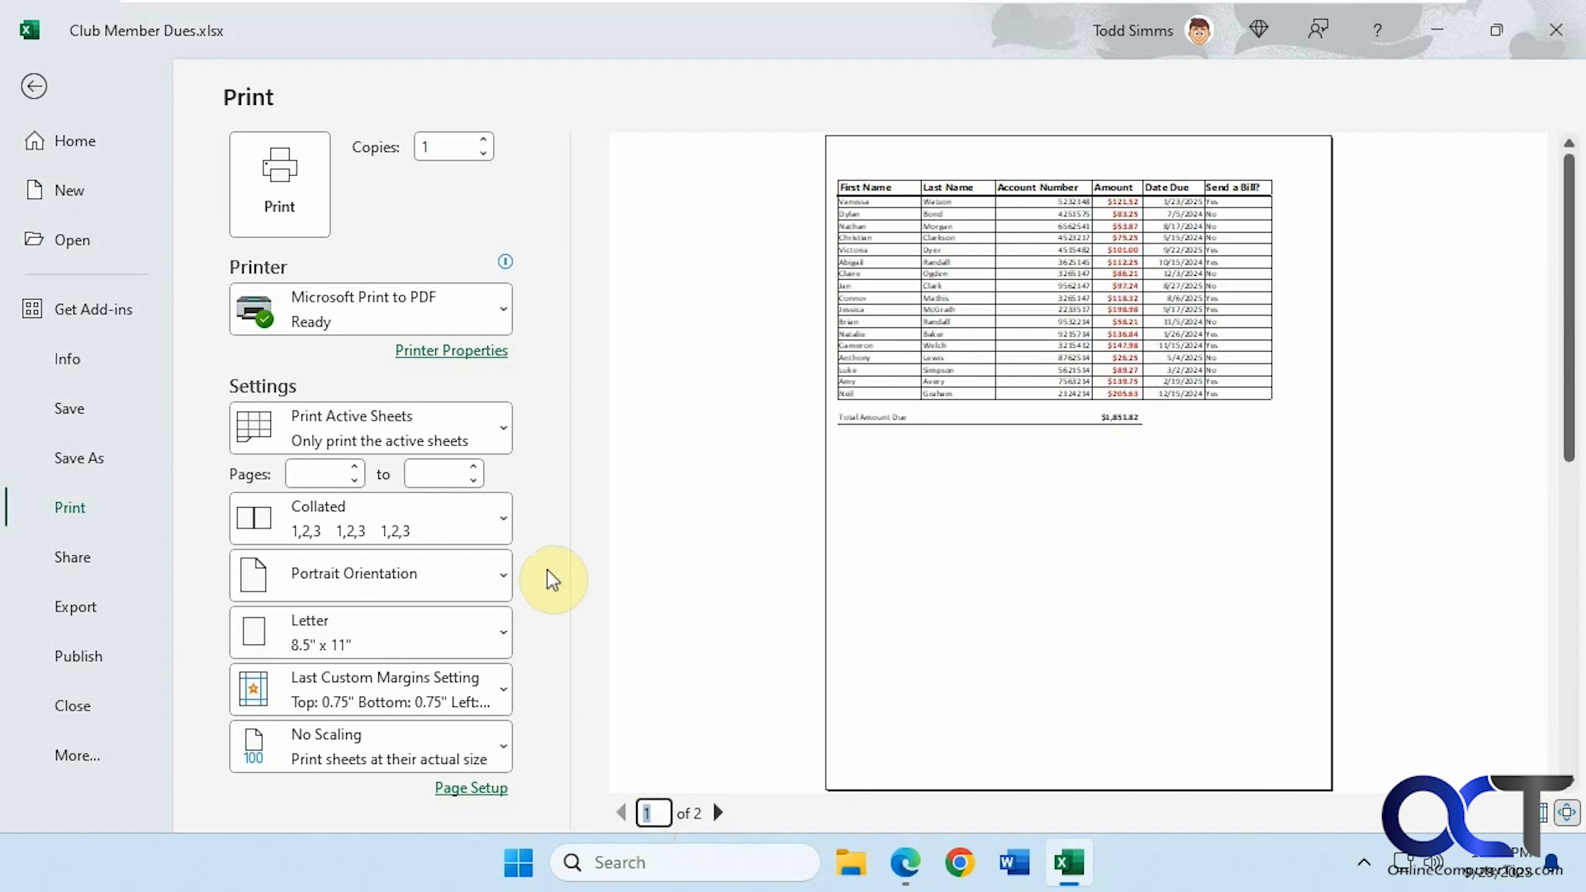
pyautogui.click(502, 429)
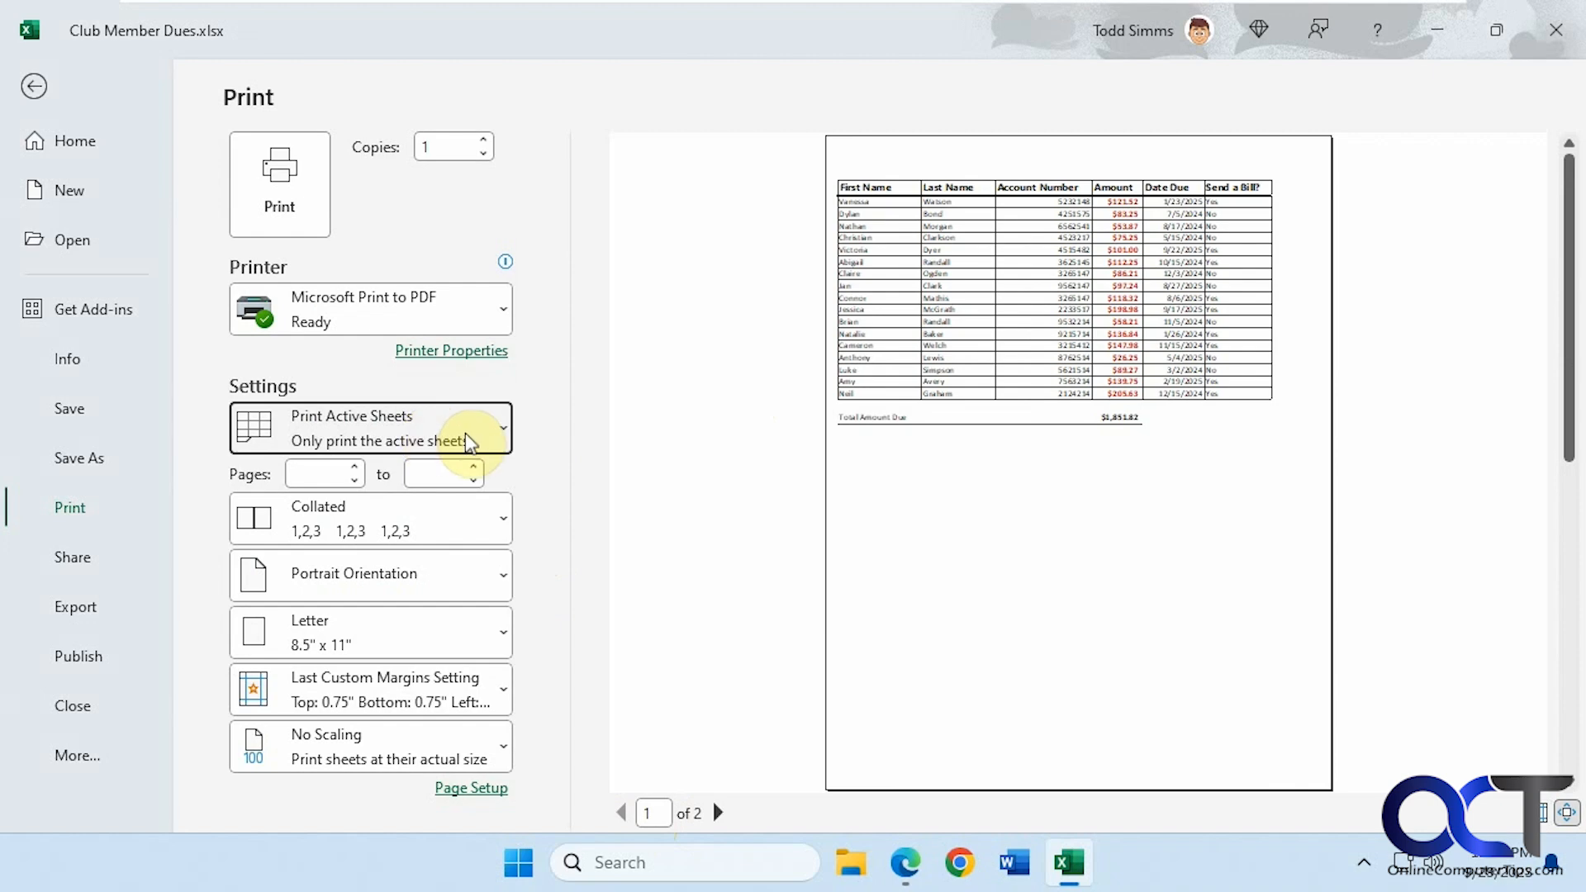
pyautogui.click(31, 86)
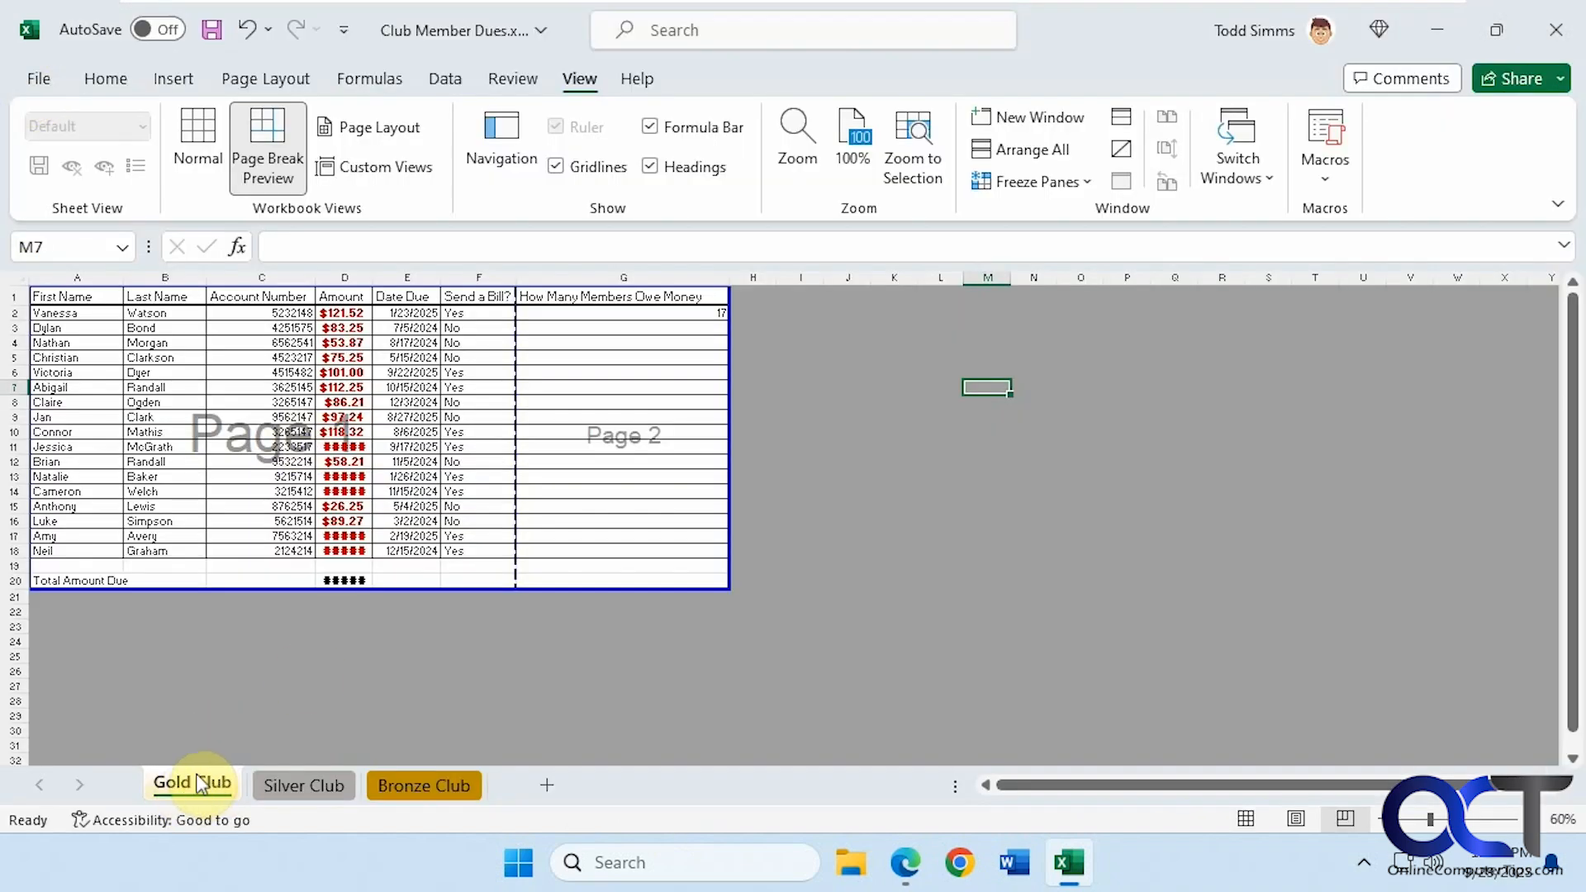
# - Open the print settings for the Gold Club sheet and set the print scope to Print Entire Workbook
pyautogui.click(42, 76)
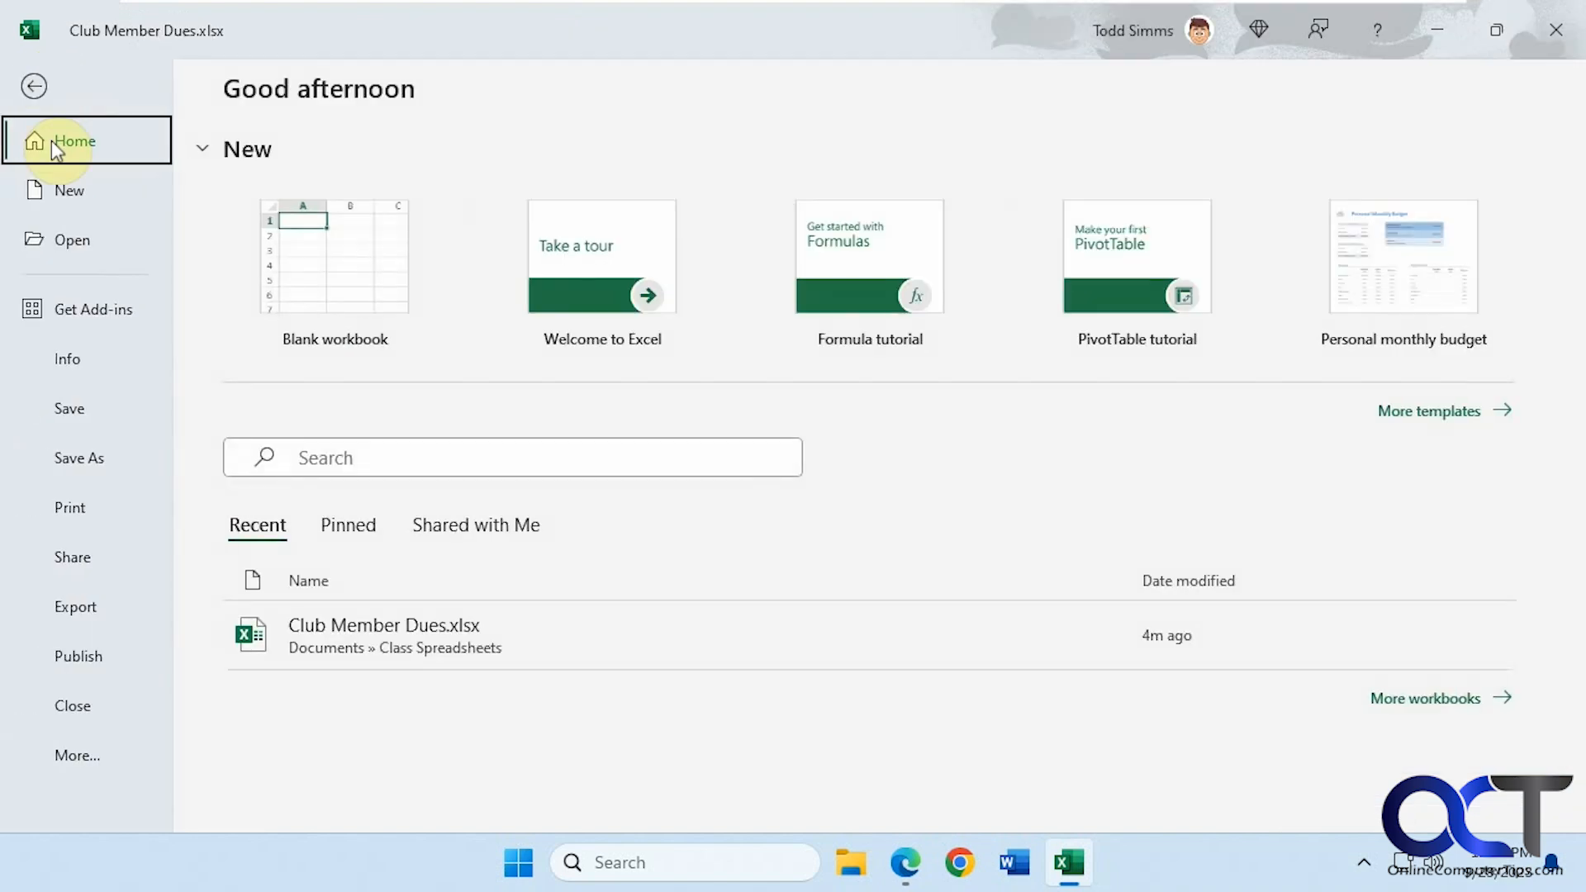
pyautogui.click(96, 505)
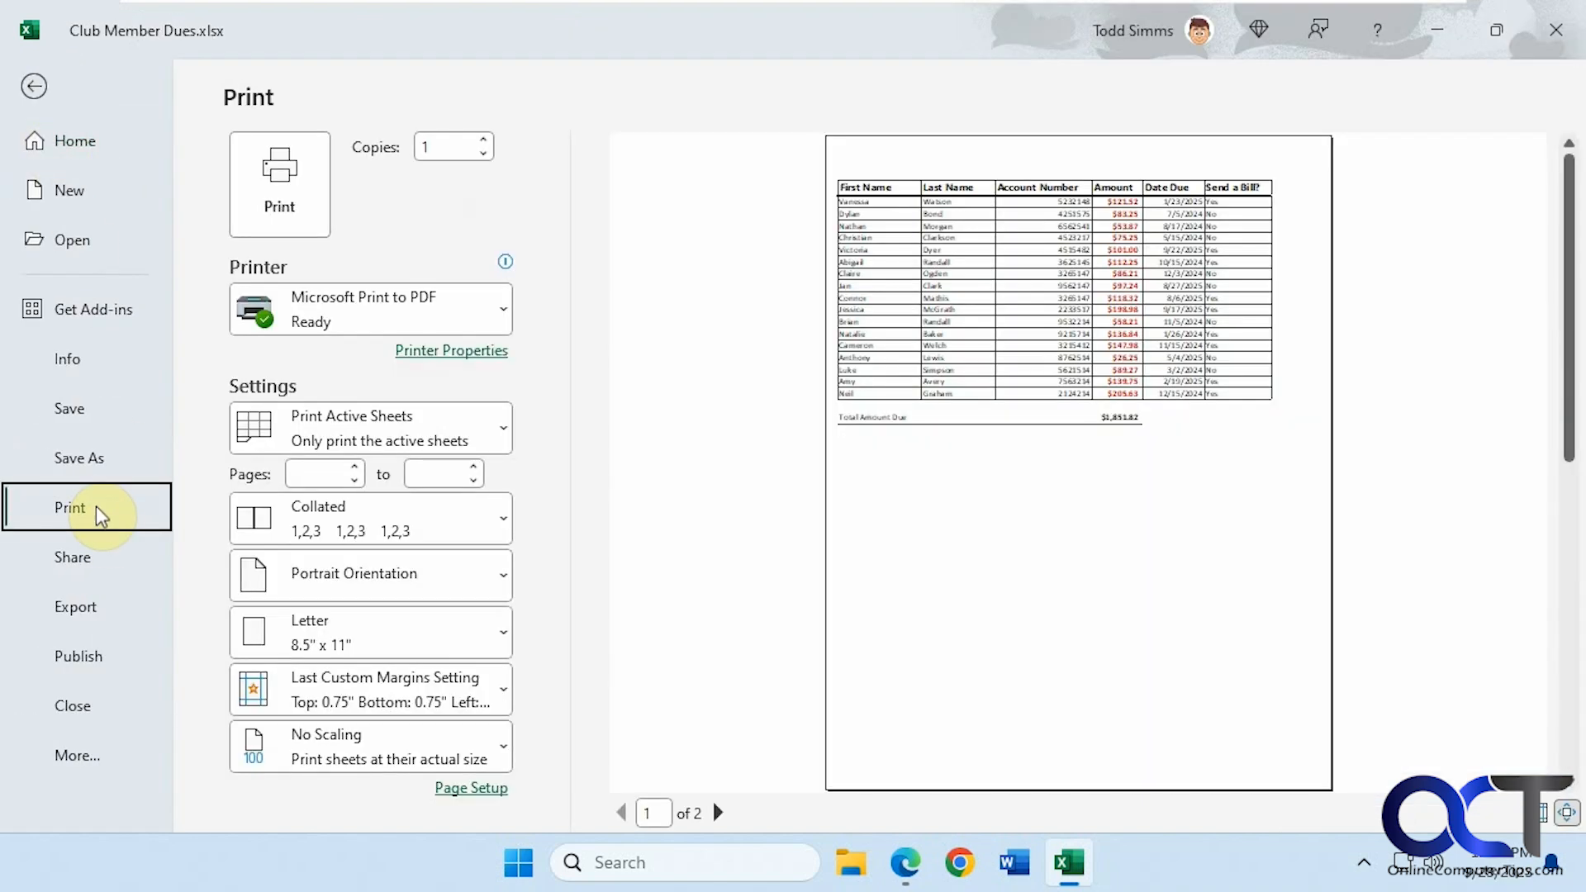
pyautogui.click(410, 437)
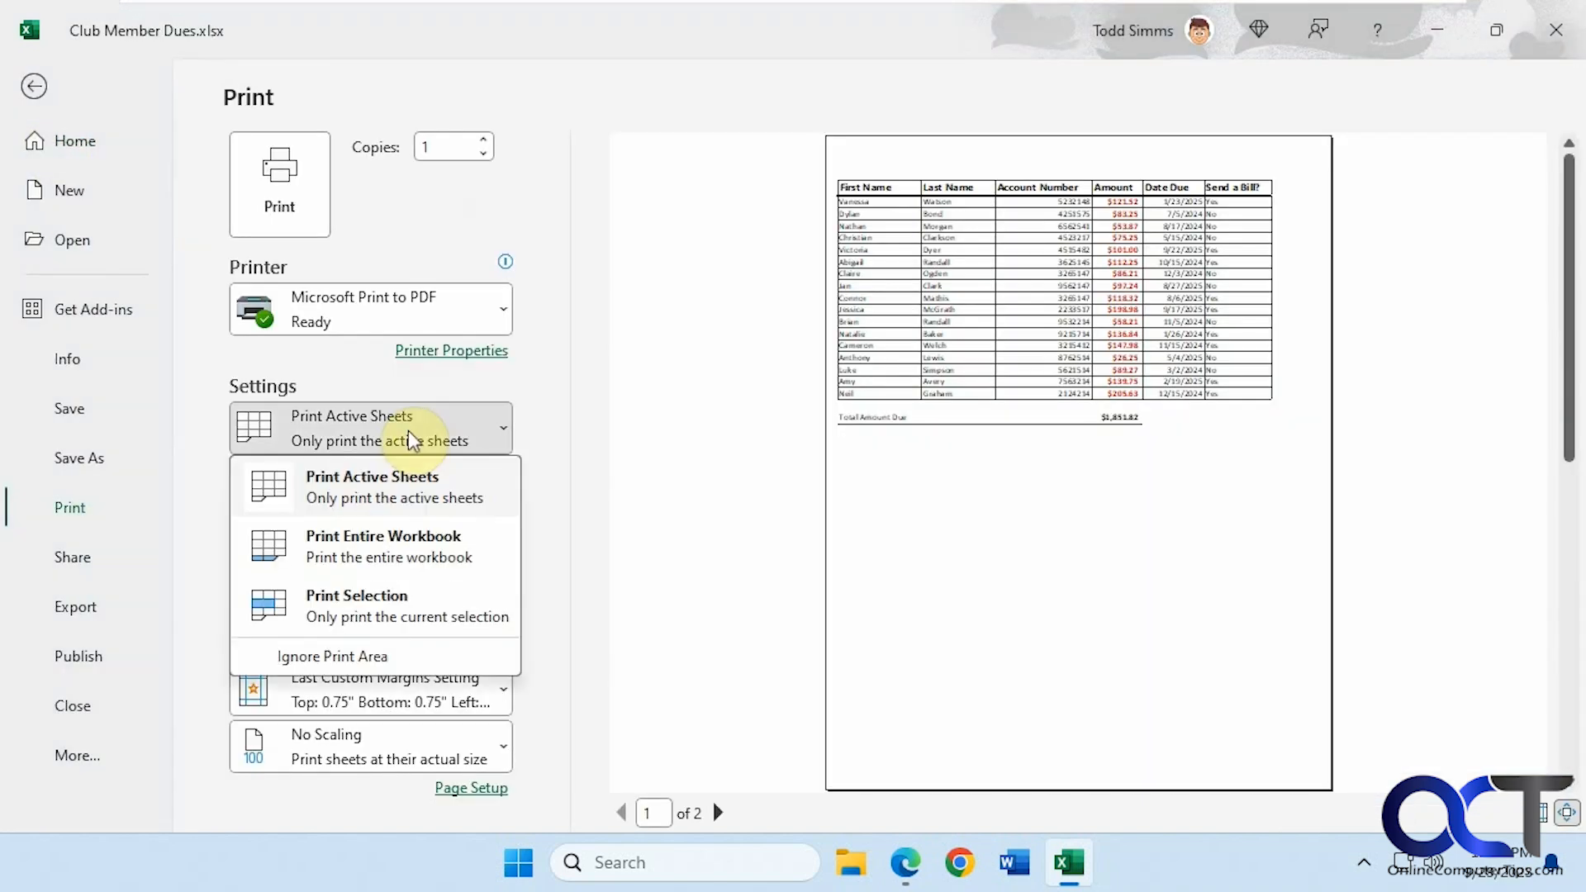
pyautogui.click(403, 546)
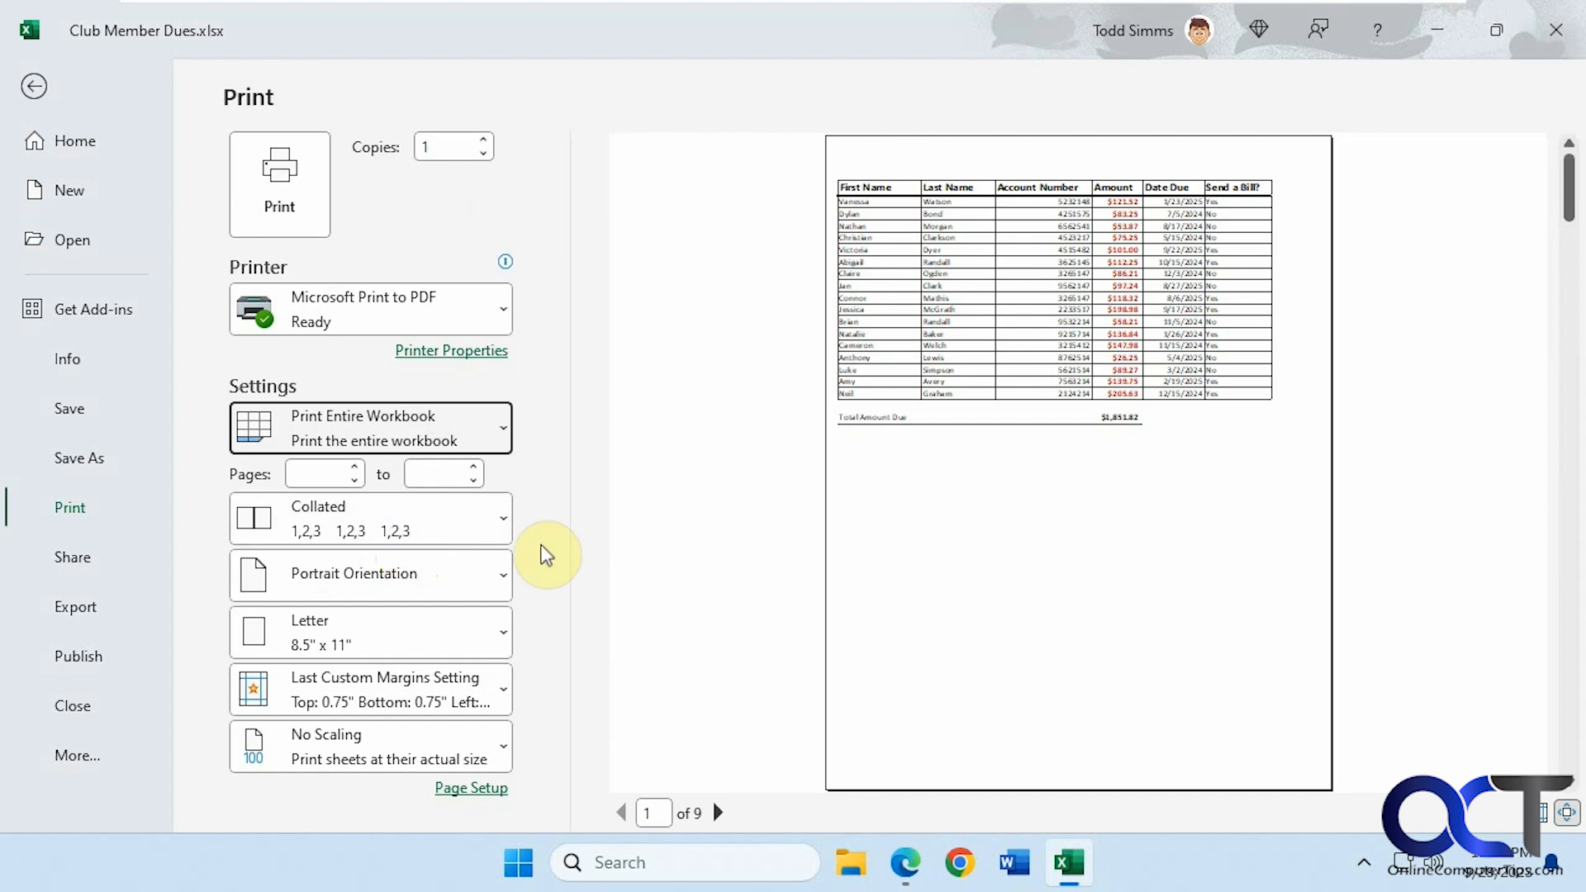
# - Page forward and back through the entire workbook's print preview, review the print scope options and return to the worksheet
pyautogui.click(717, 813)
pyautogui.click(718, 813)
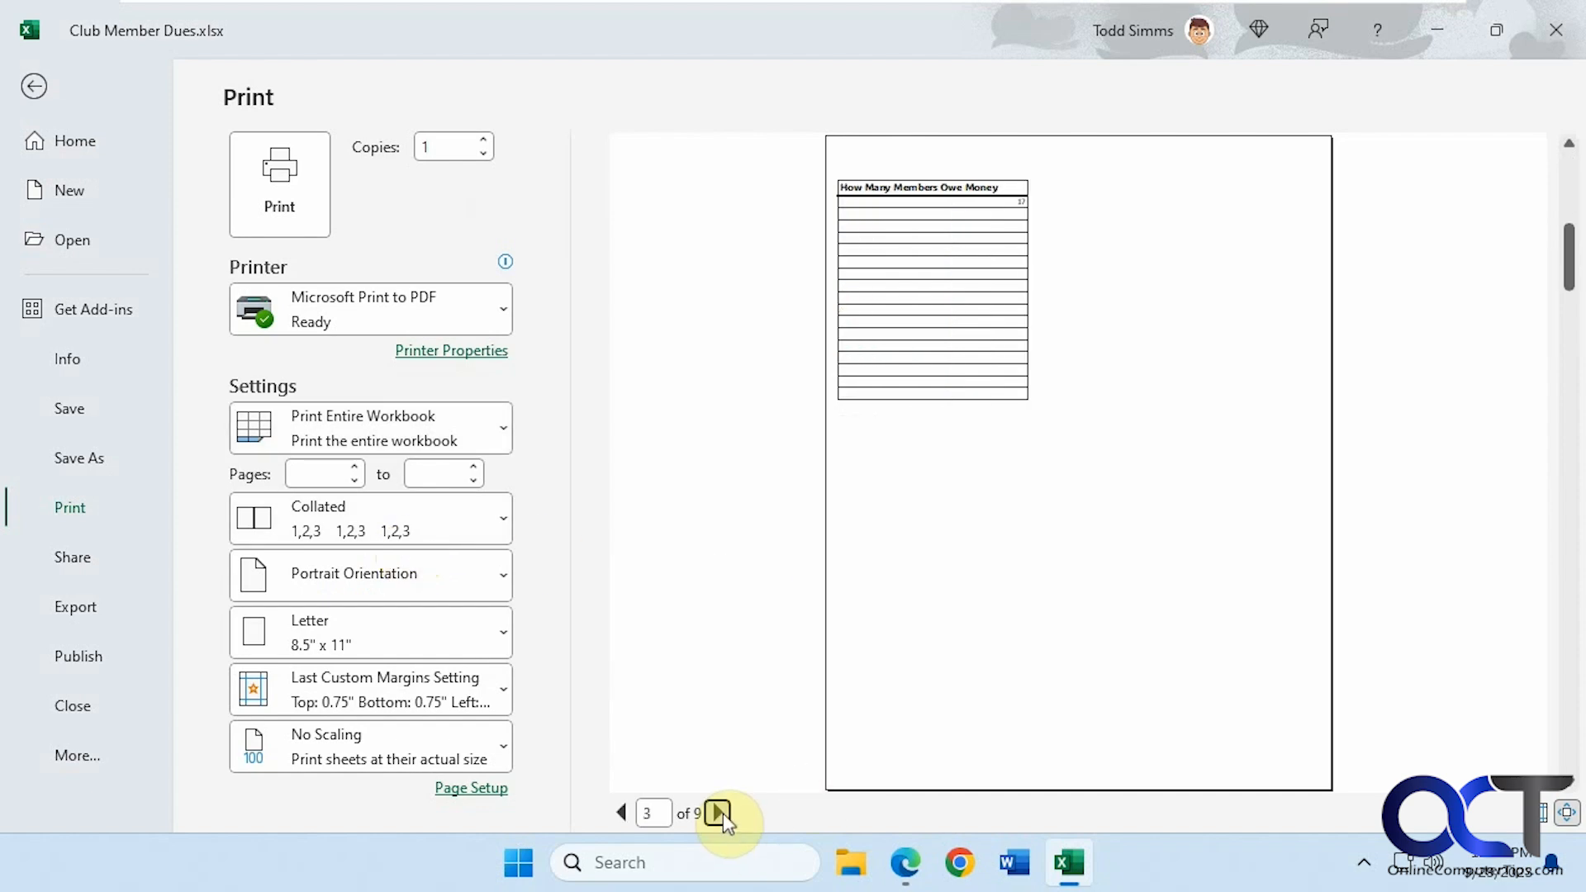
pyautogui.click(718, 813)
pyautogui.click(718, 813)
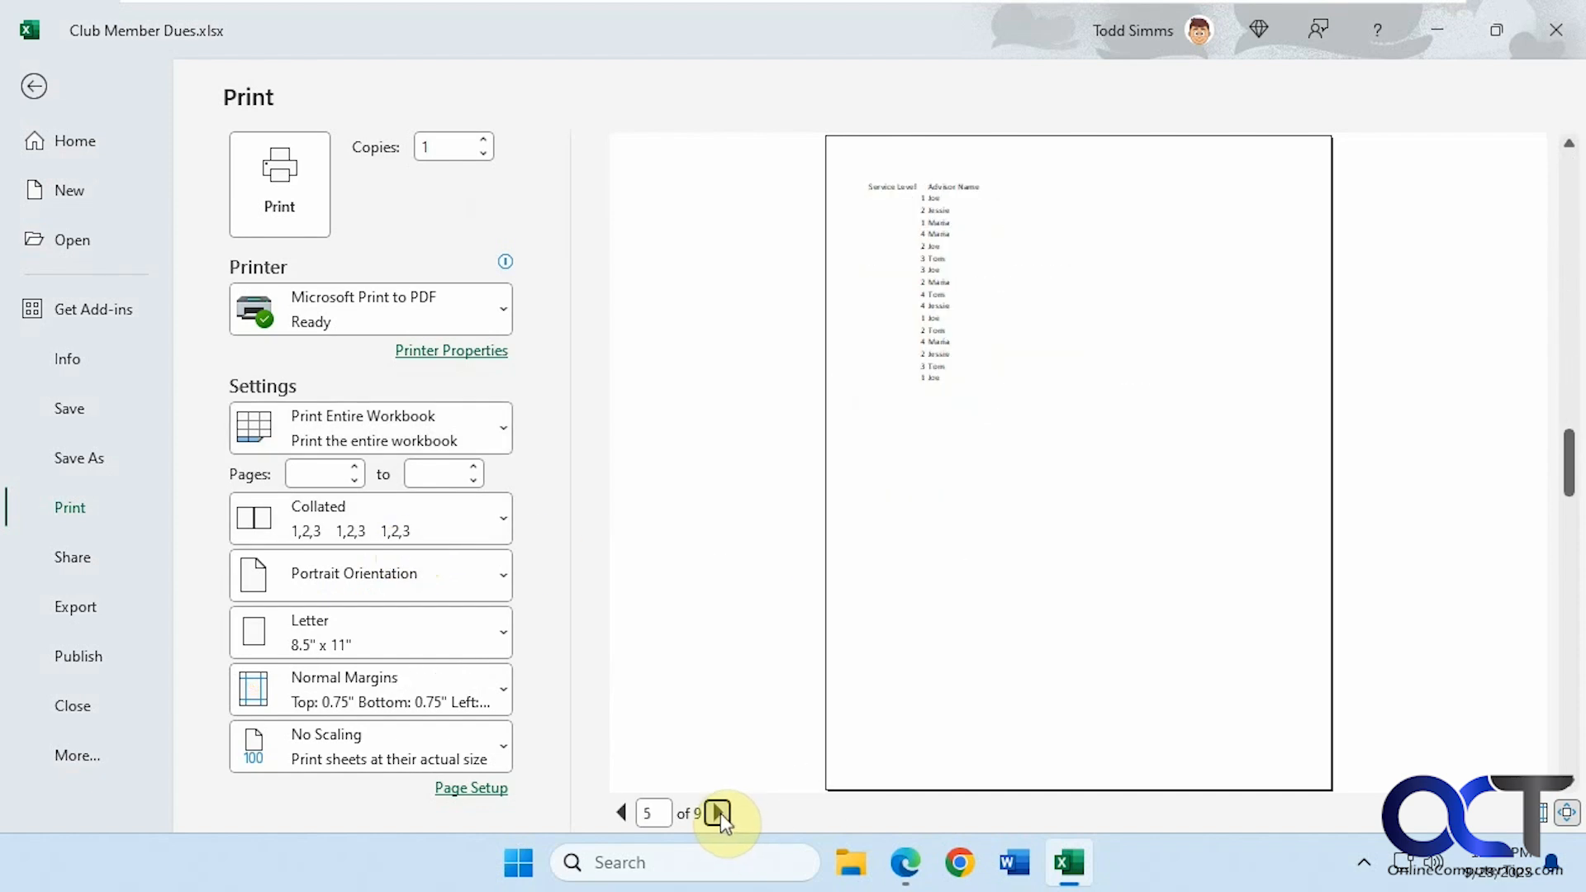
pyautogui.click(718, 813)
pyautogui.click(653, 813)
pyautogui.click(623, 814)
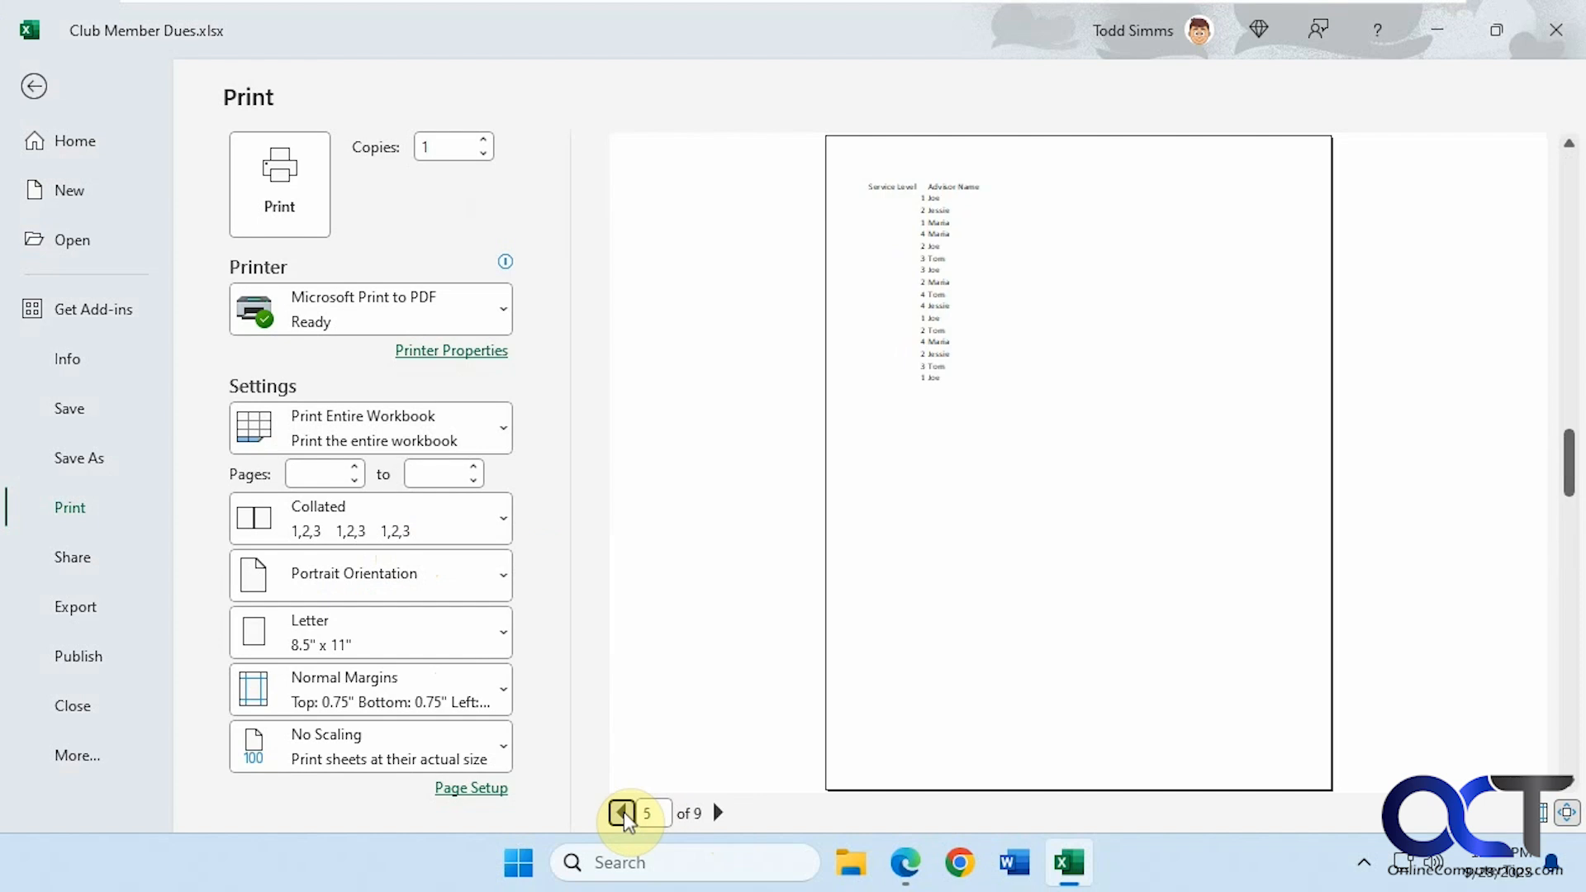
pyautogui.click(623, 813)
pyautogui.click(623, 814)
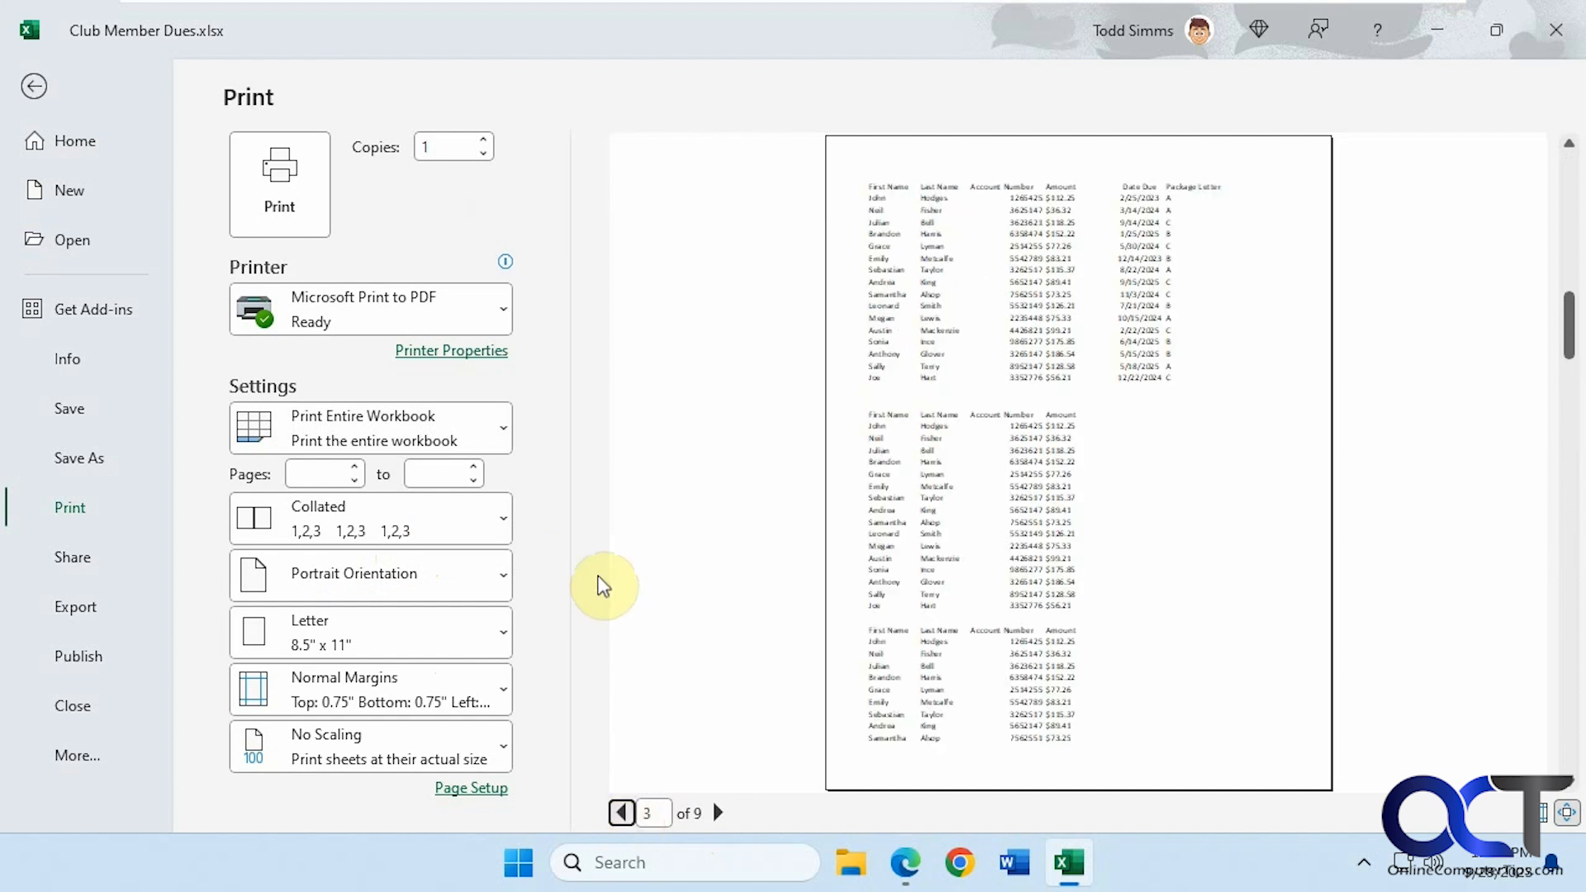
pyautogui.click(470, 431)
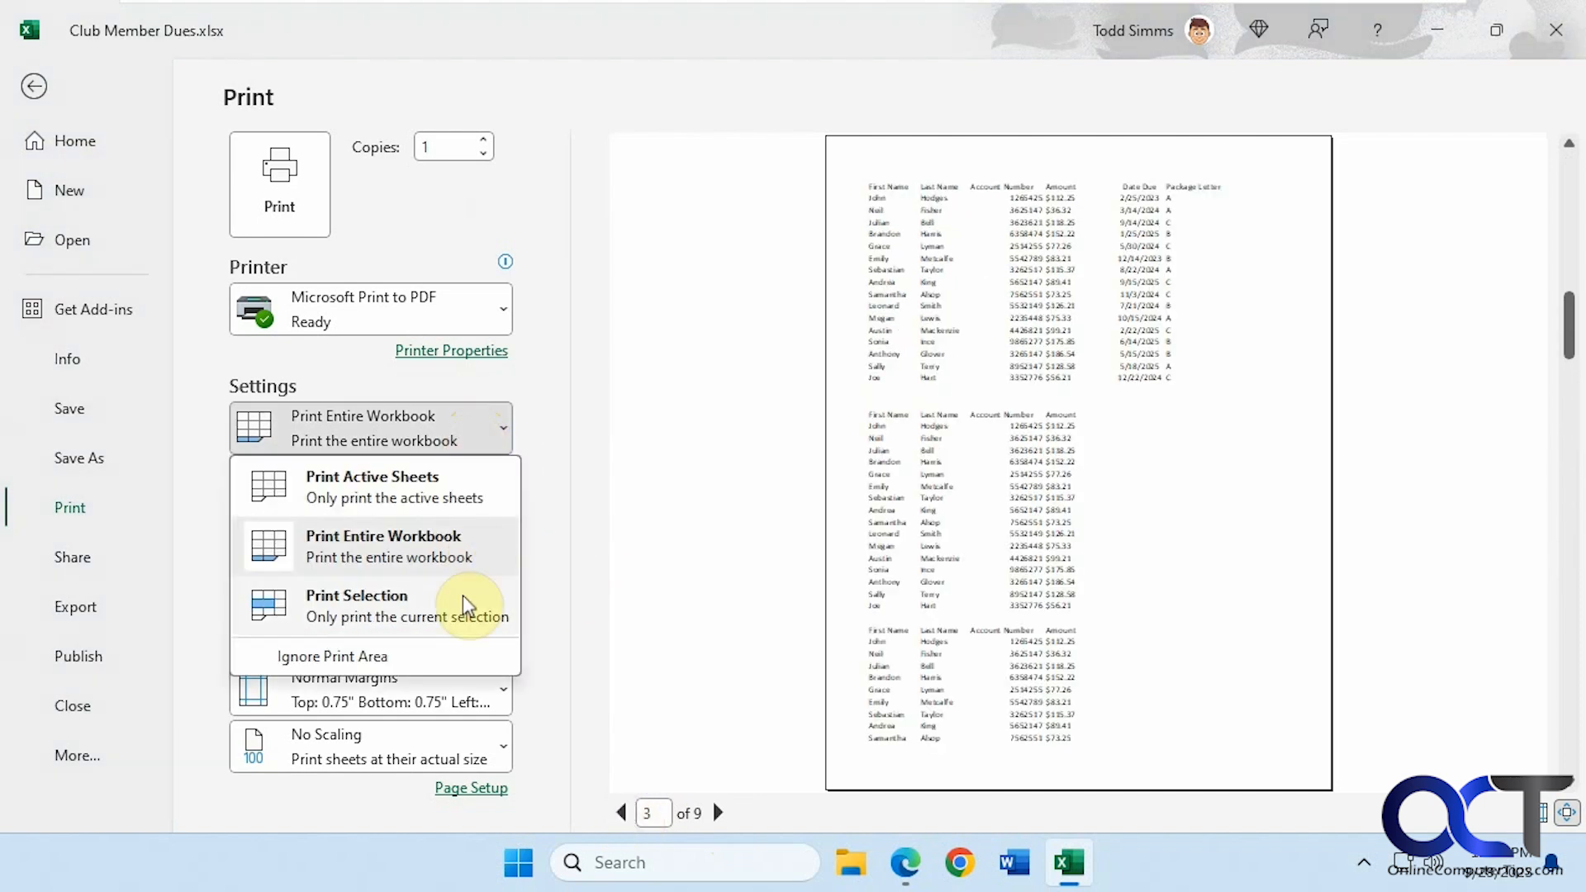
pyautogui.press('Escape')
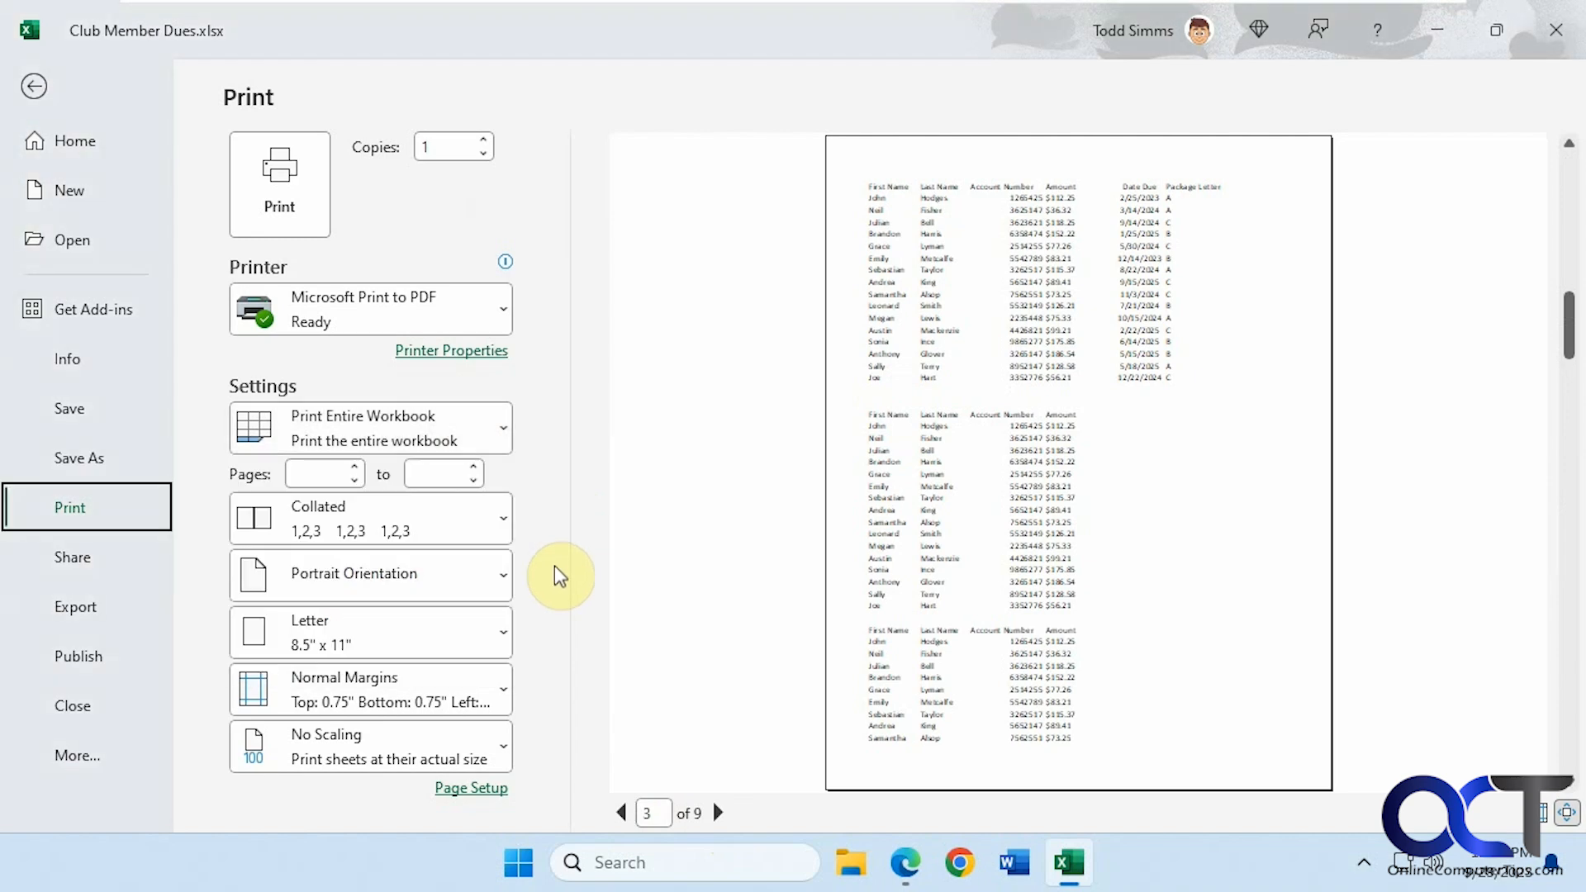
pyautogui.click(36, 87)
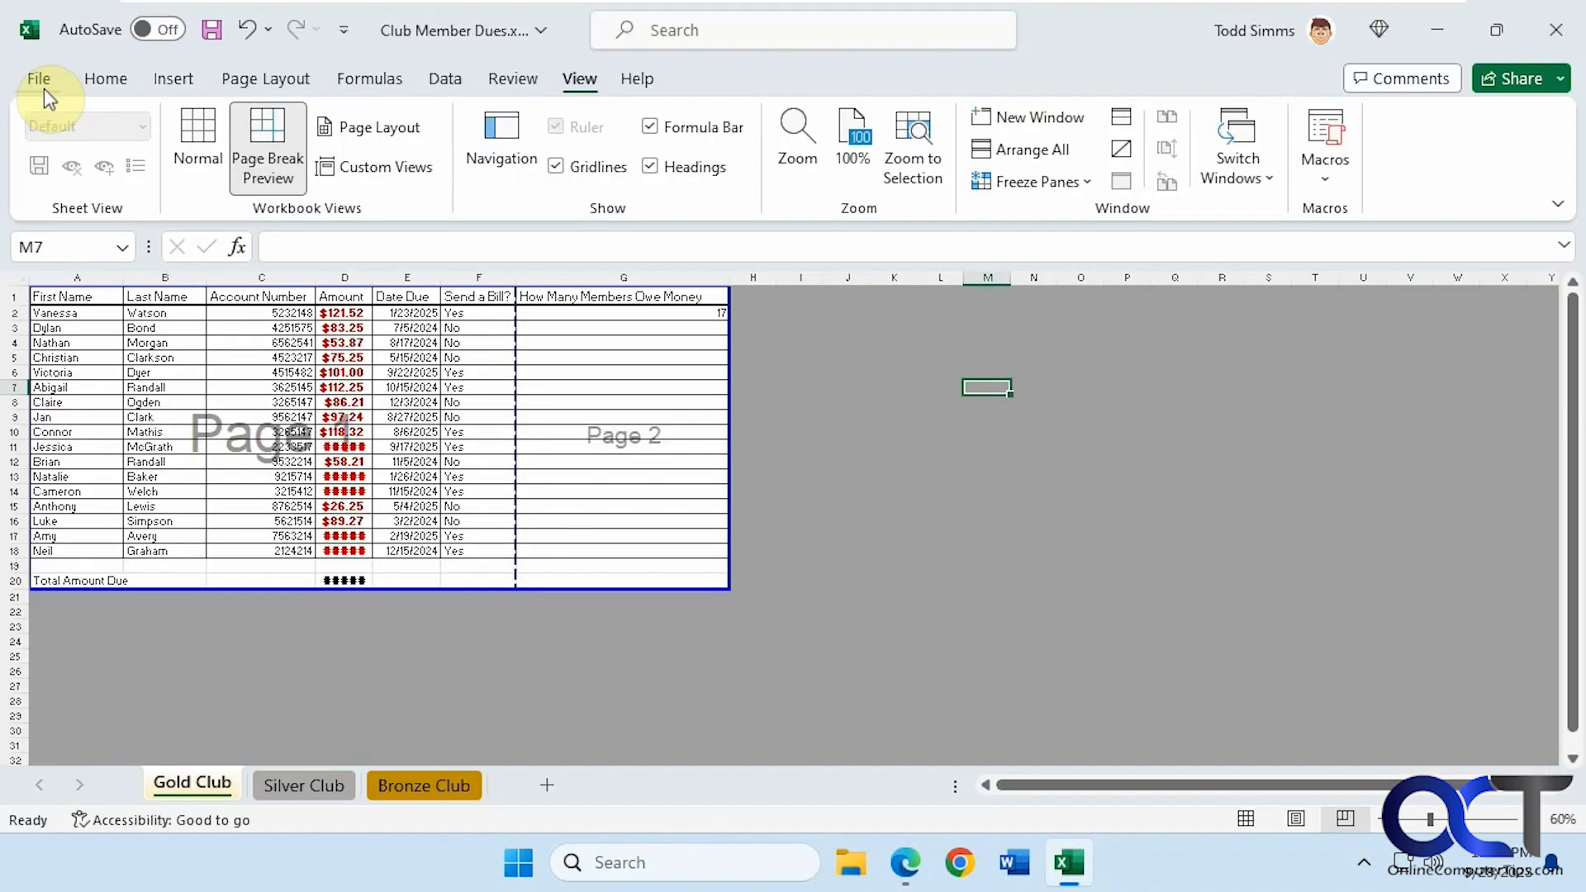
# - Switch Gold Club to Normal view, select A1:E20 and set the print scope to Print Selection
pyautogui.click(198, 156)
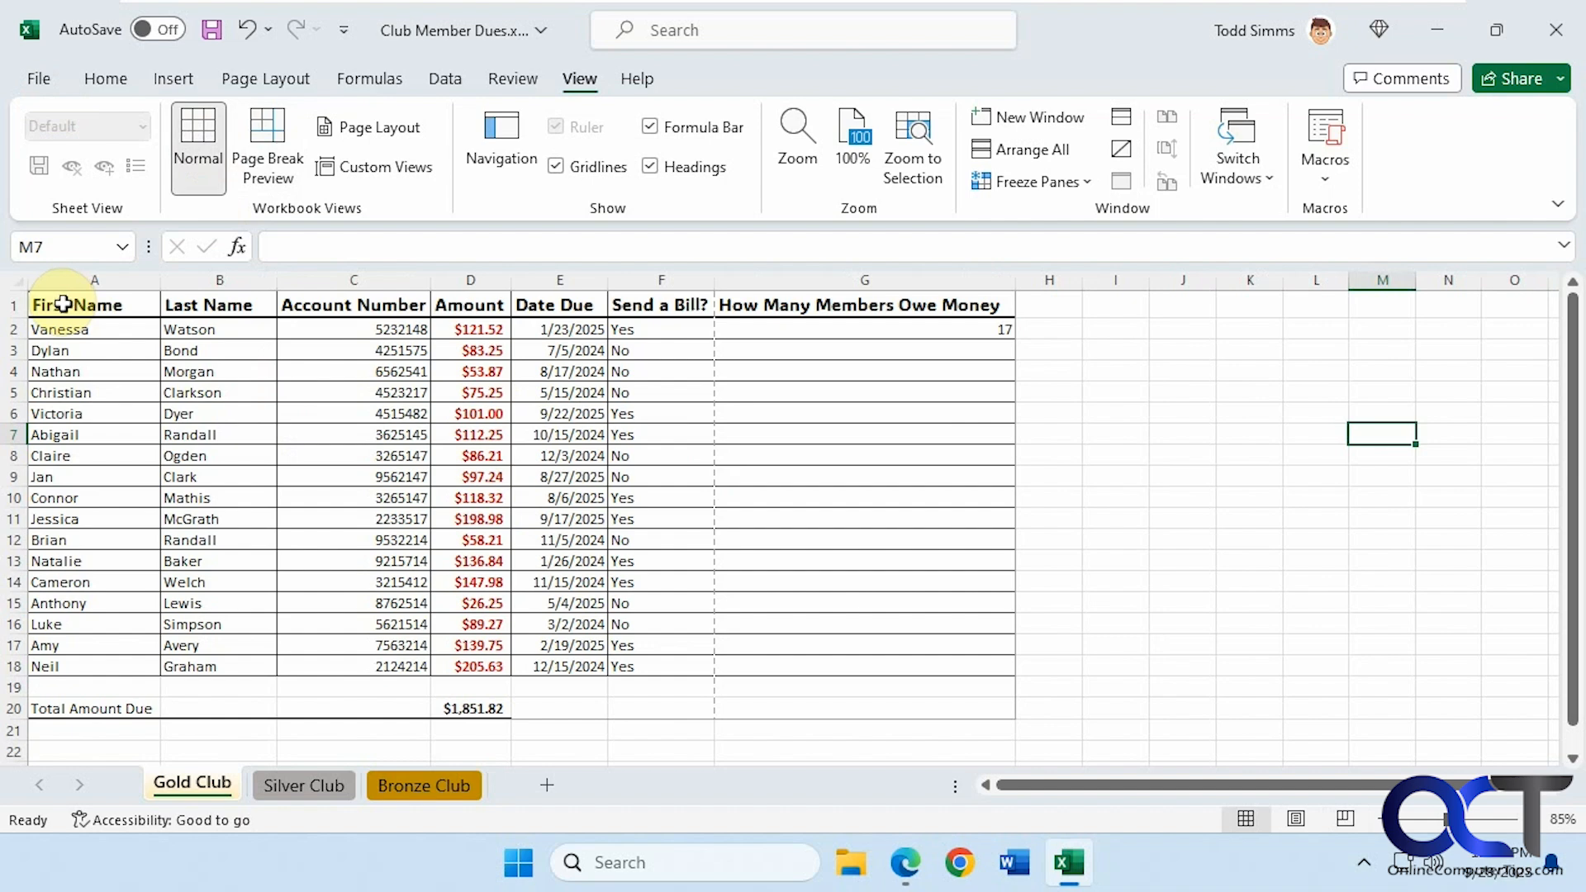
pyautogui.moveTo(63, 304); pyautogui.dragTo(154, 355)
pyautogui.moveTo(536, 641); pyautogui.dragTo(565, 703)
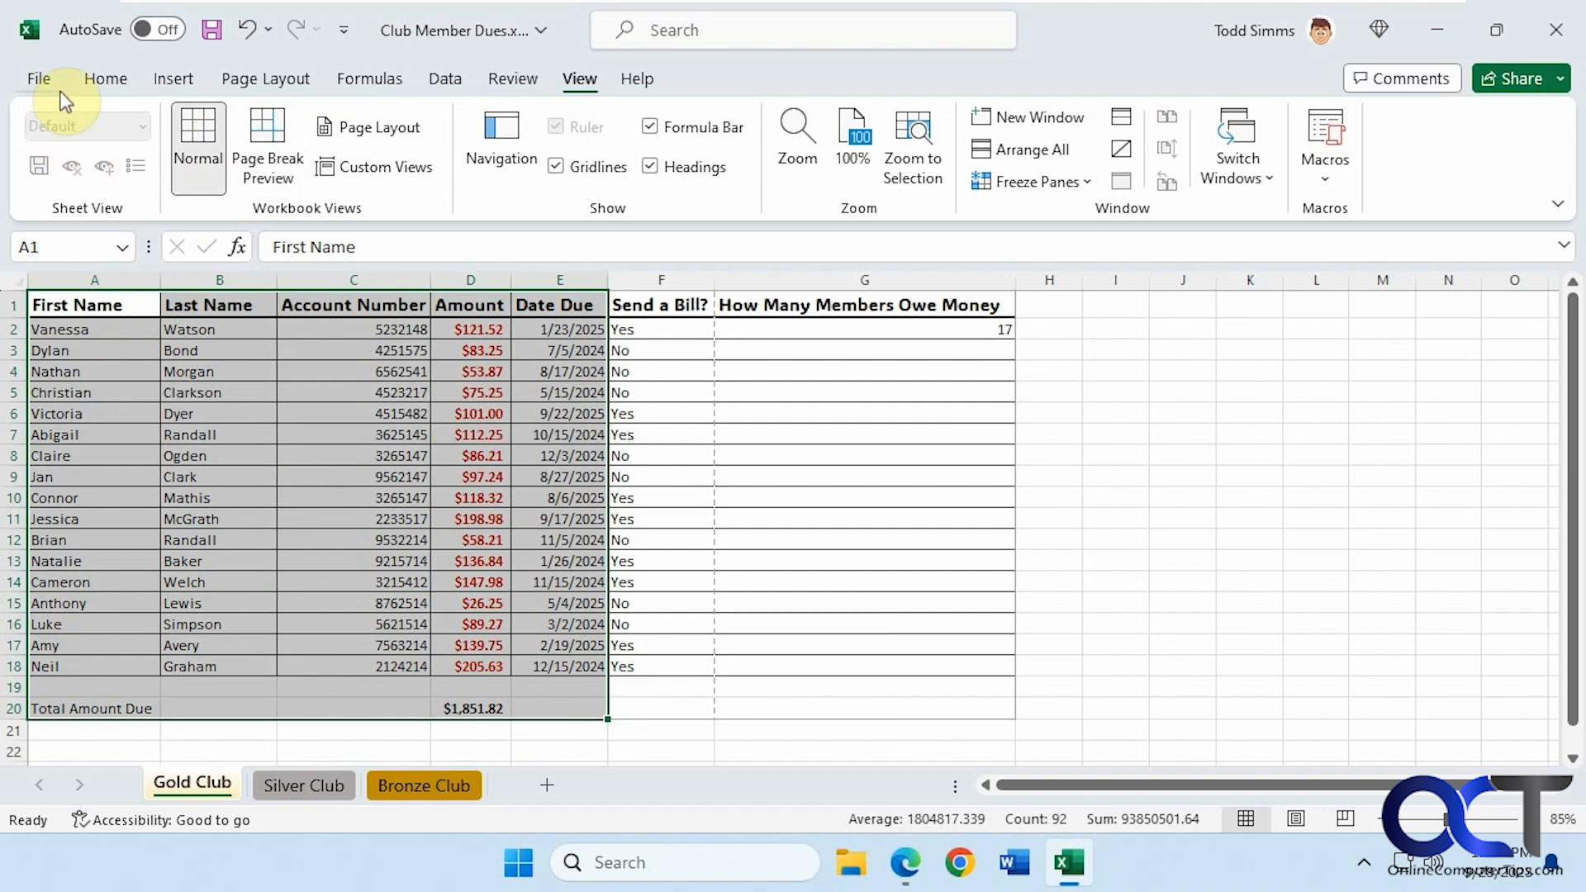
pyautogui.click(40, 80)
pyautogui.click(91, 505)
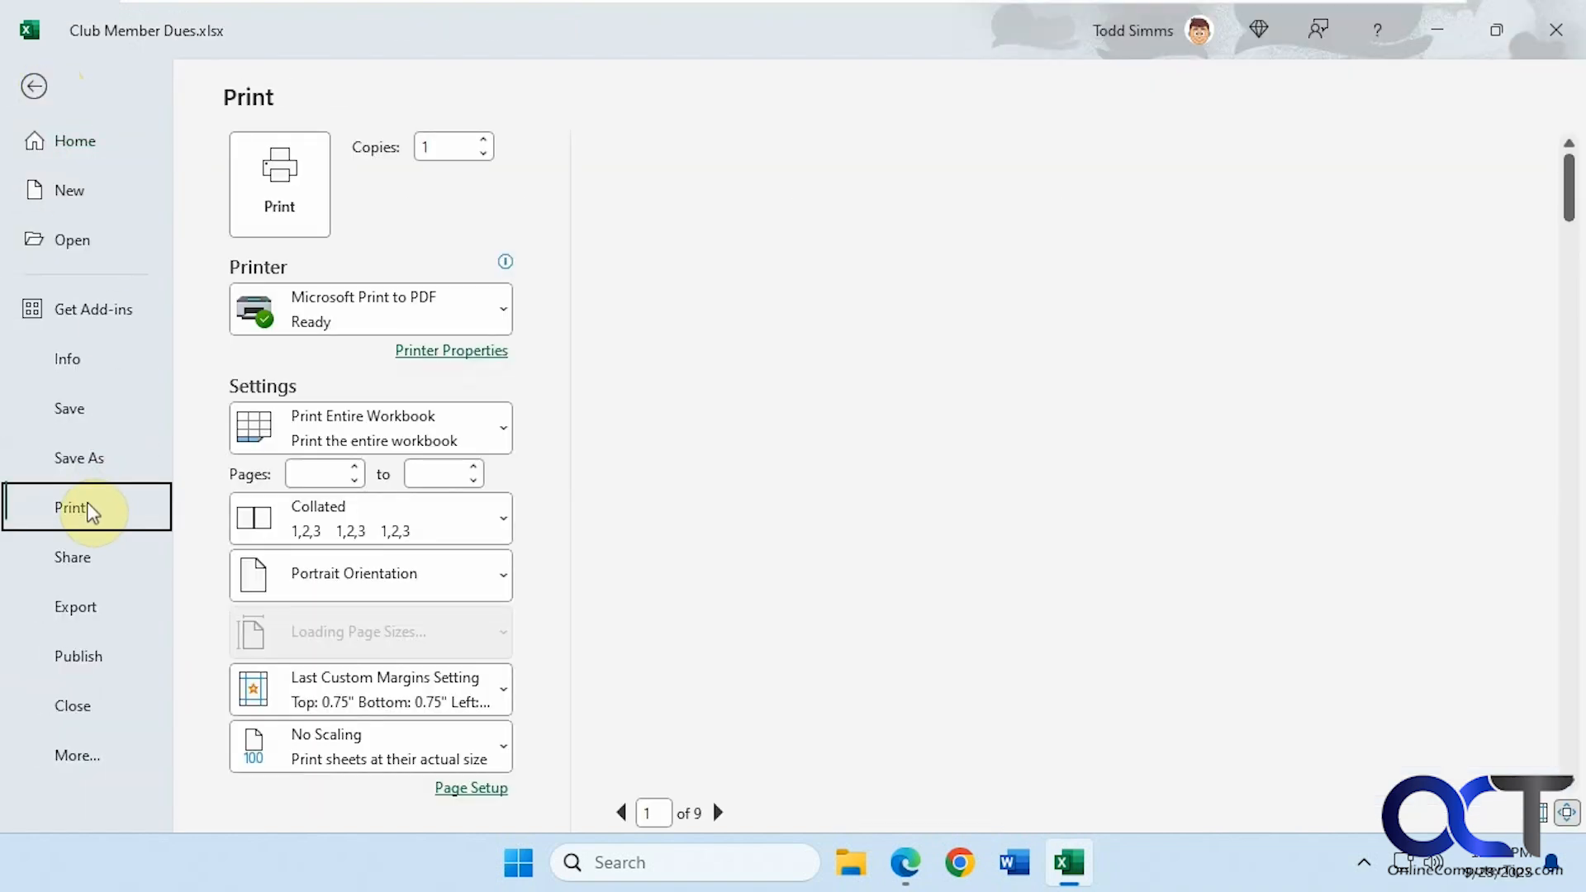
pyautogui.click(346, 442)
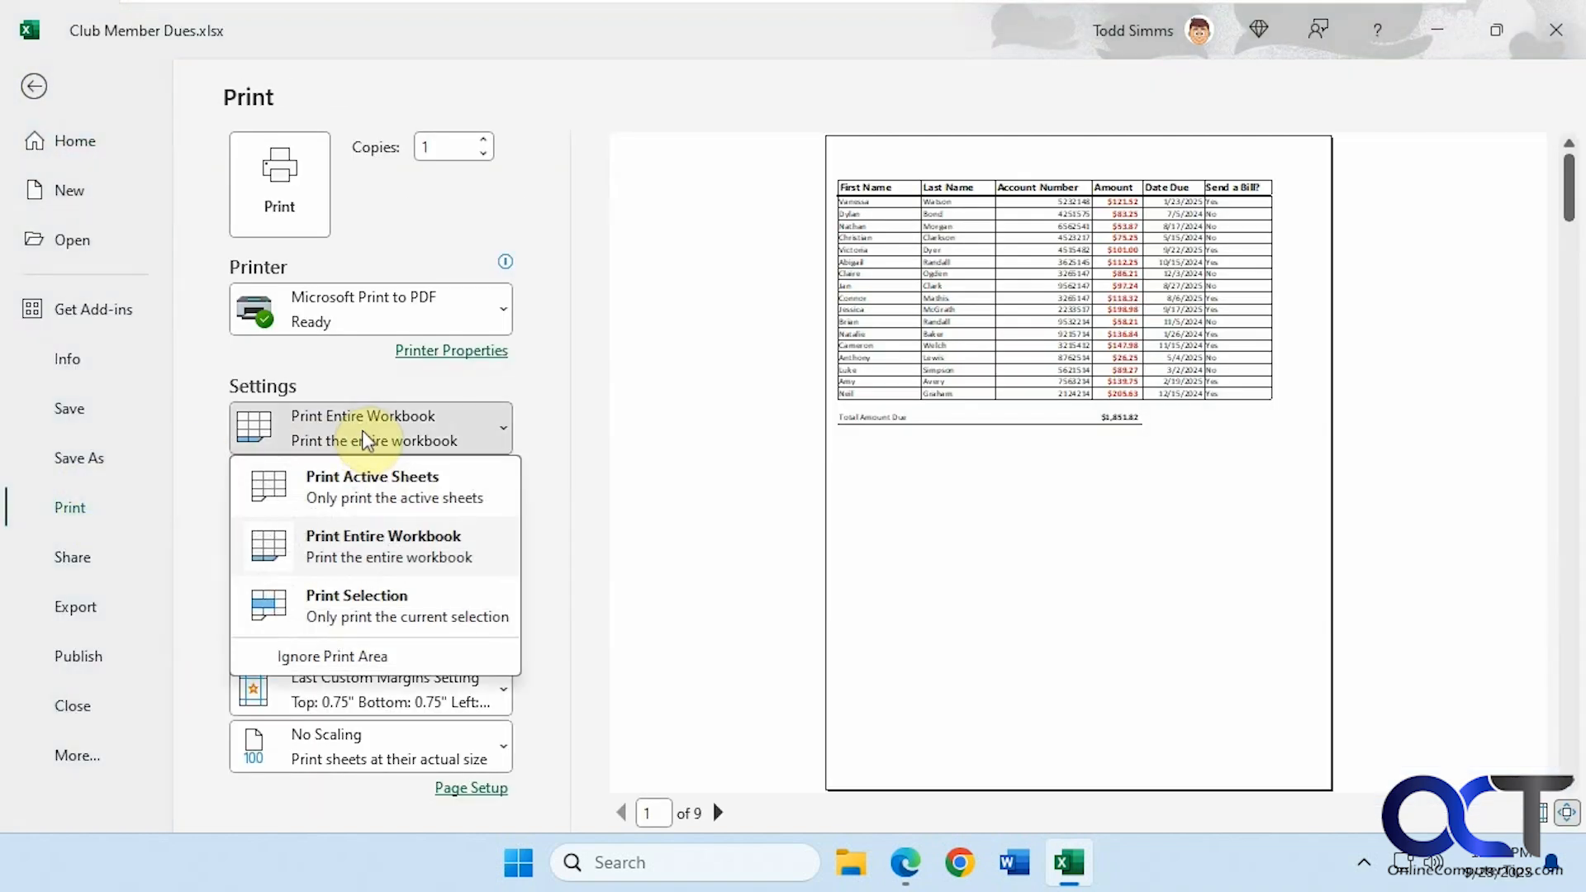
pyautogui.click(384, 607)
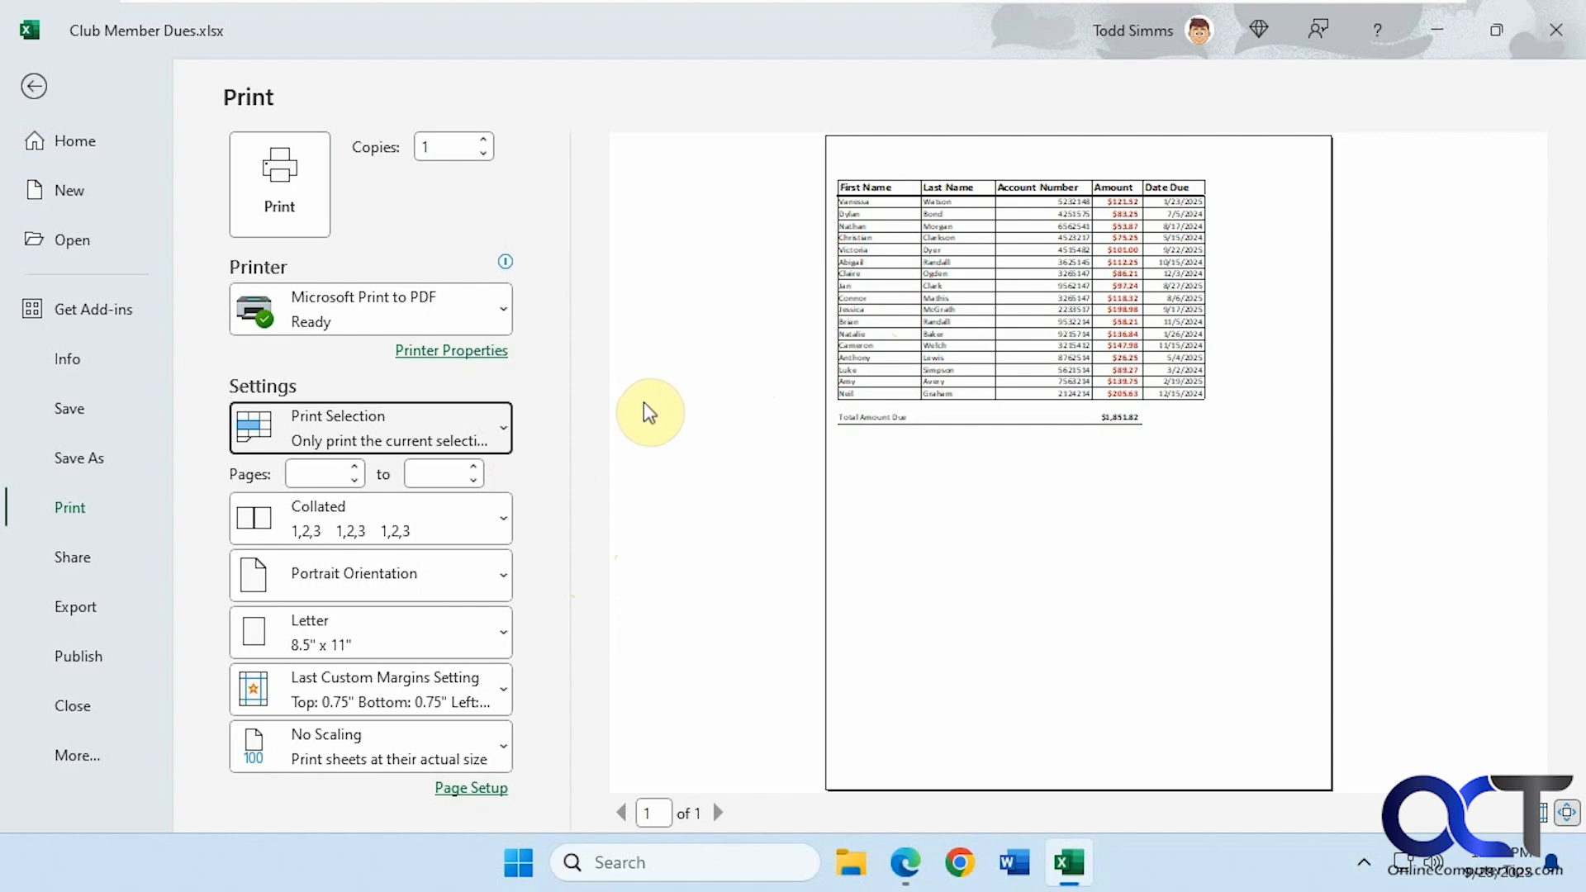
# - Review the available printers and the Microsoft Print to PDF document properties, leaving both without changes
pyautogui.click(503, 312)
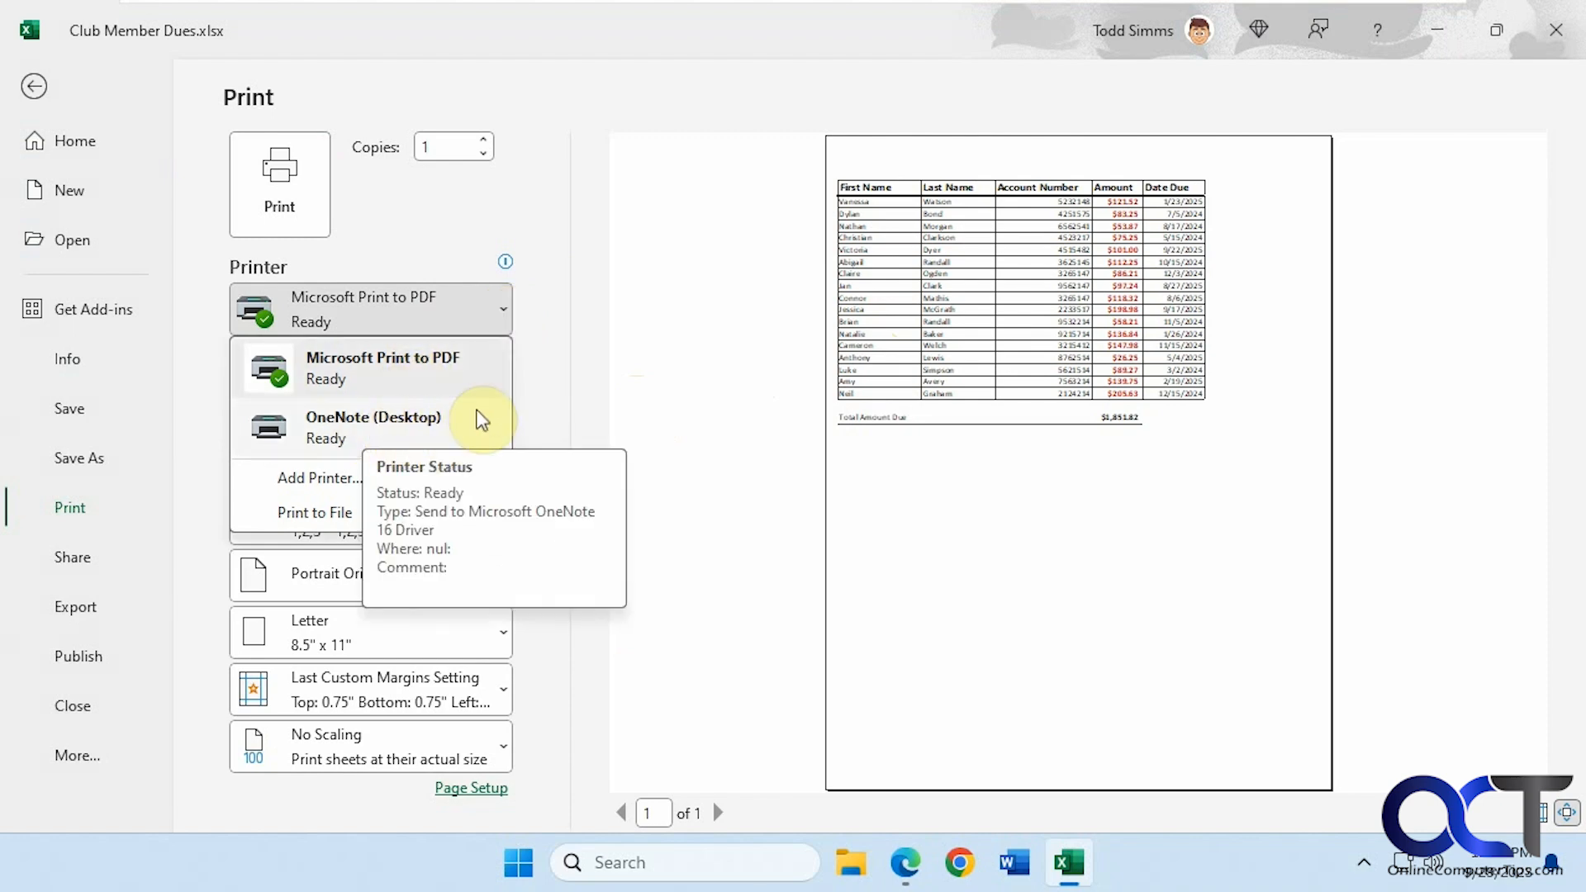
pyautogui.click(552, 400)
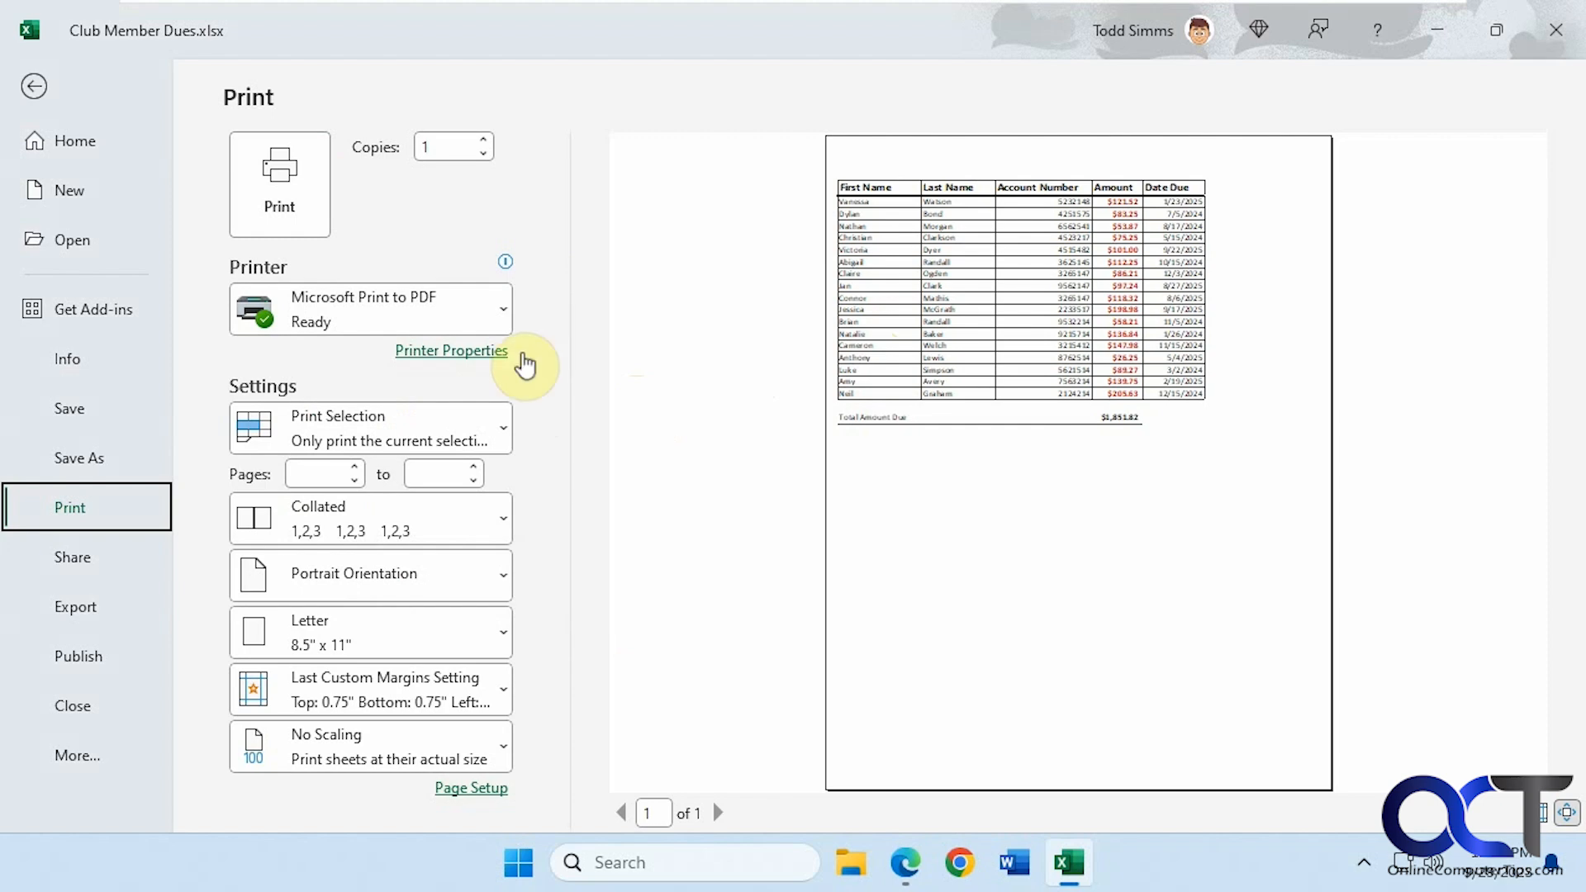
pyautogui.click(473, 354)
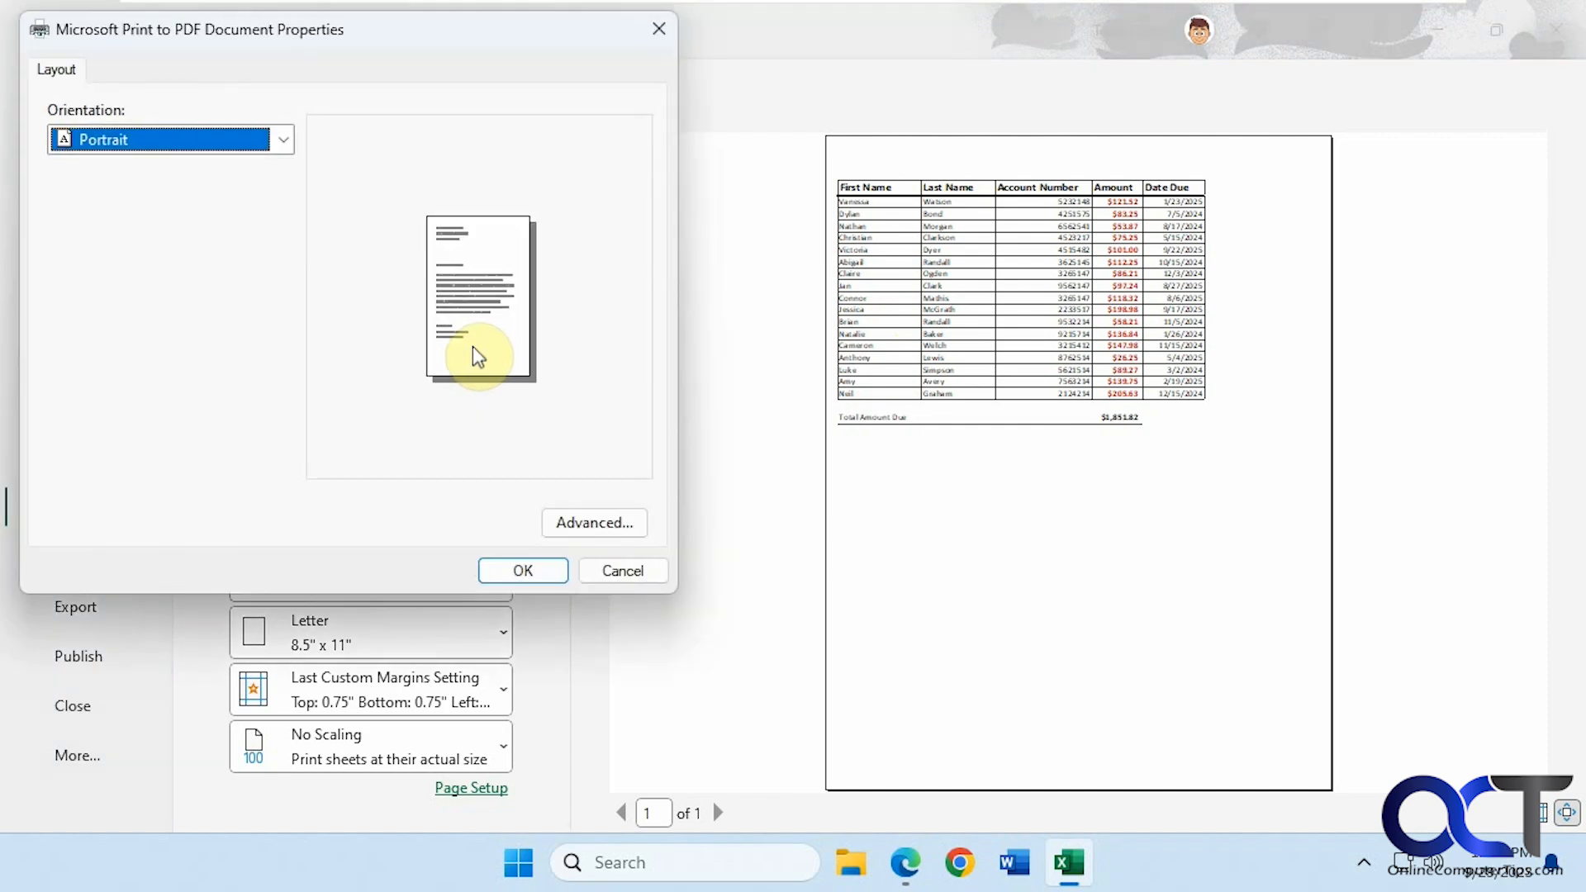
pyautogui.click(623, 571)
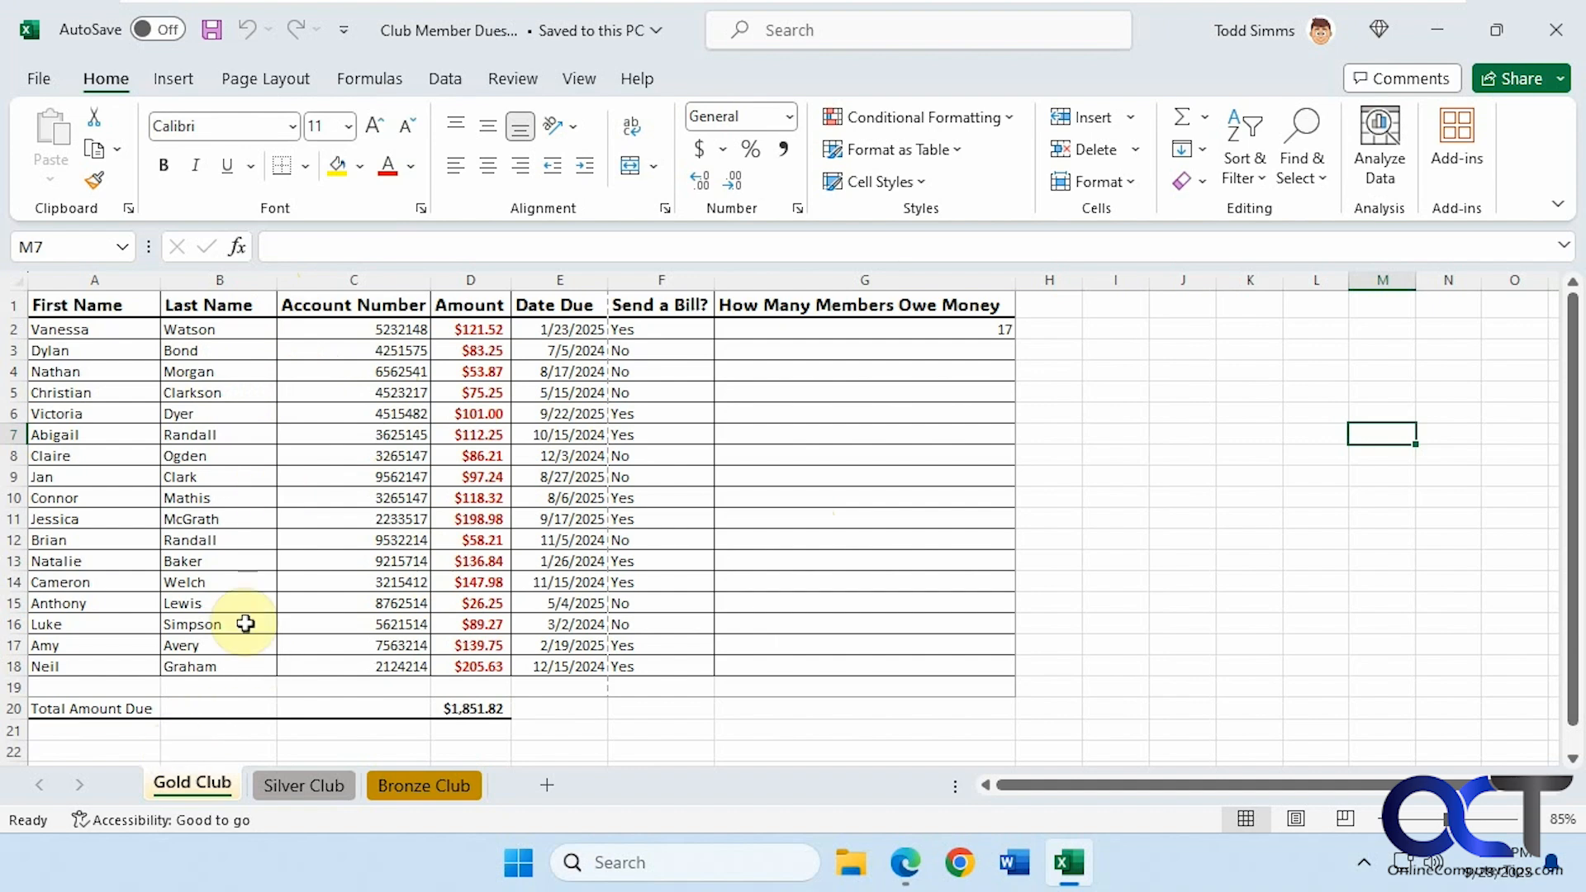
# - Open the print settings for the Gold Club sheet and check both preview pages
pyautogui.click(41, 79)
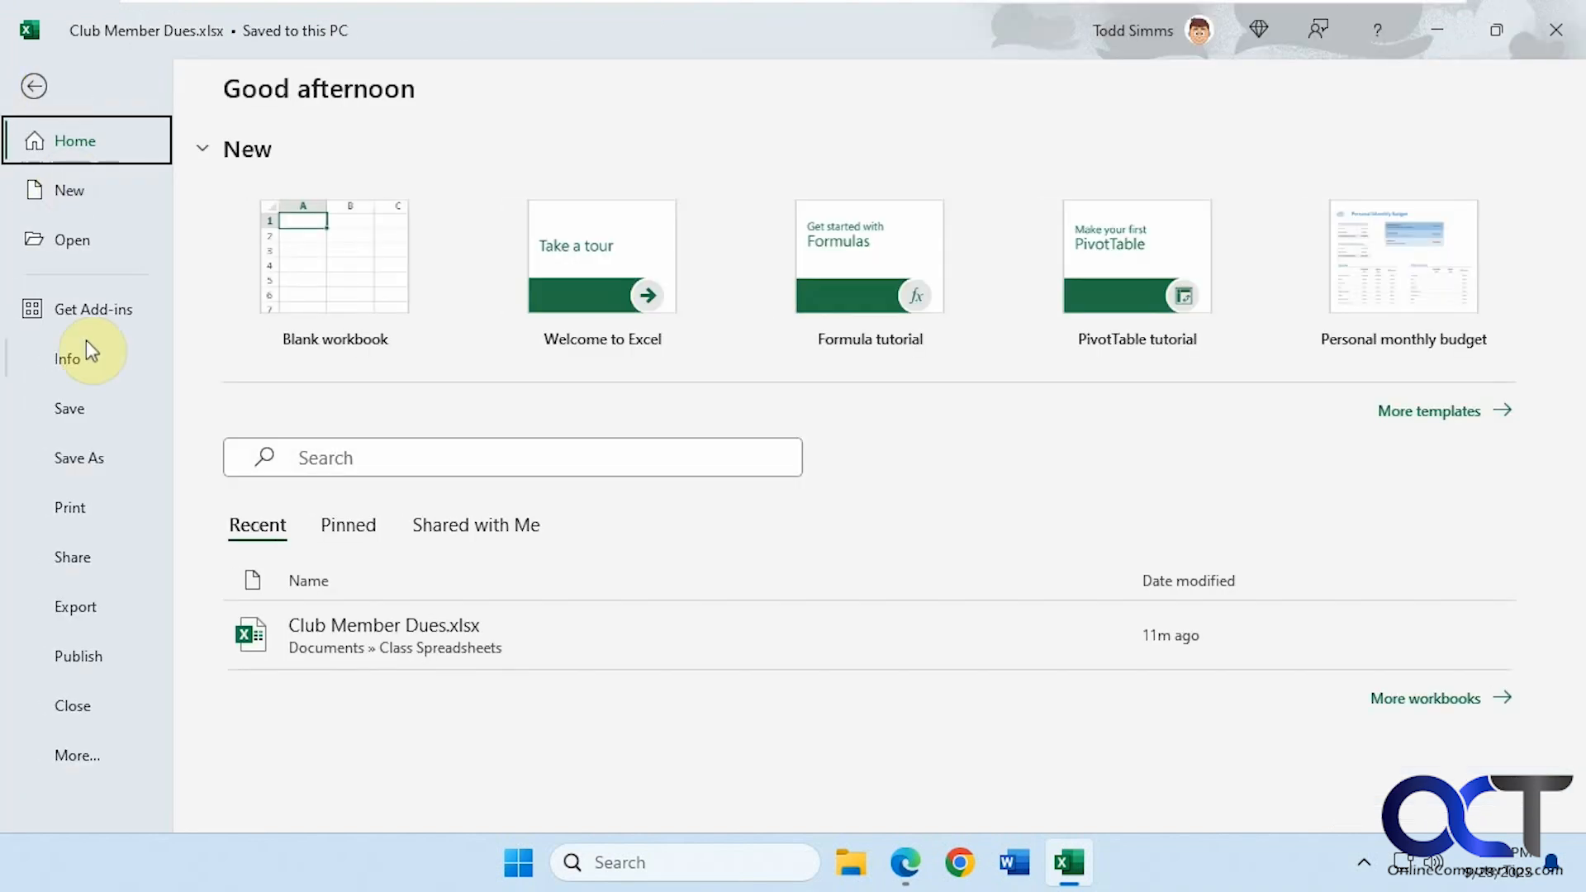
pyautogui.click(72, 500)
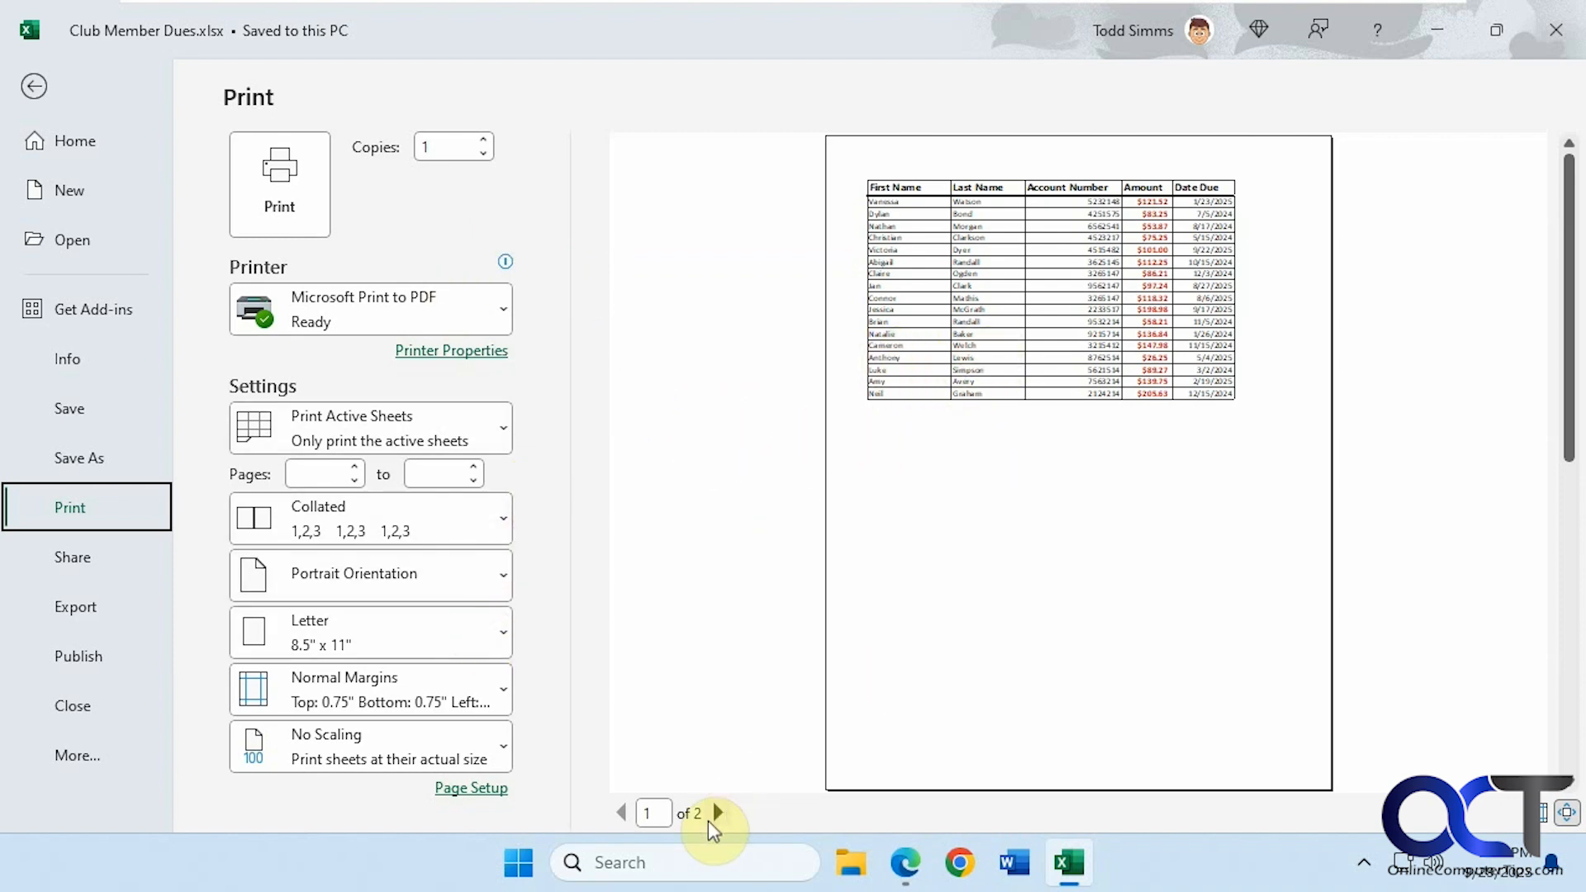
pyautogui.click(718, 814)
pyautogui.click(623, 812)
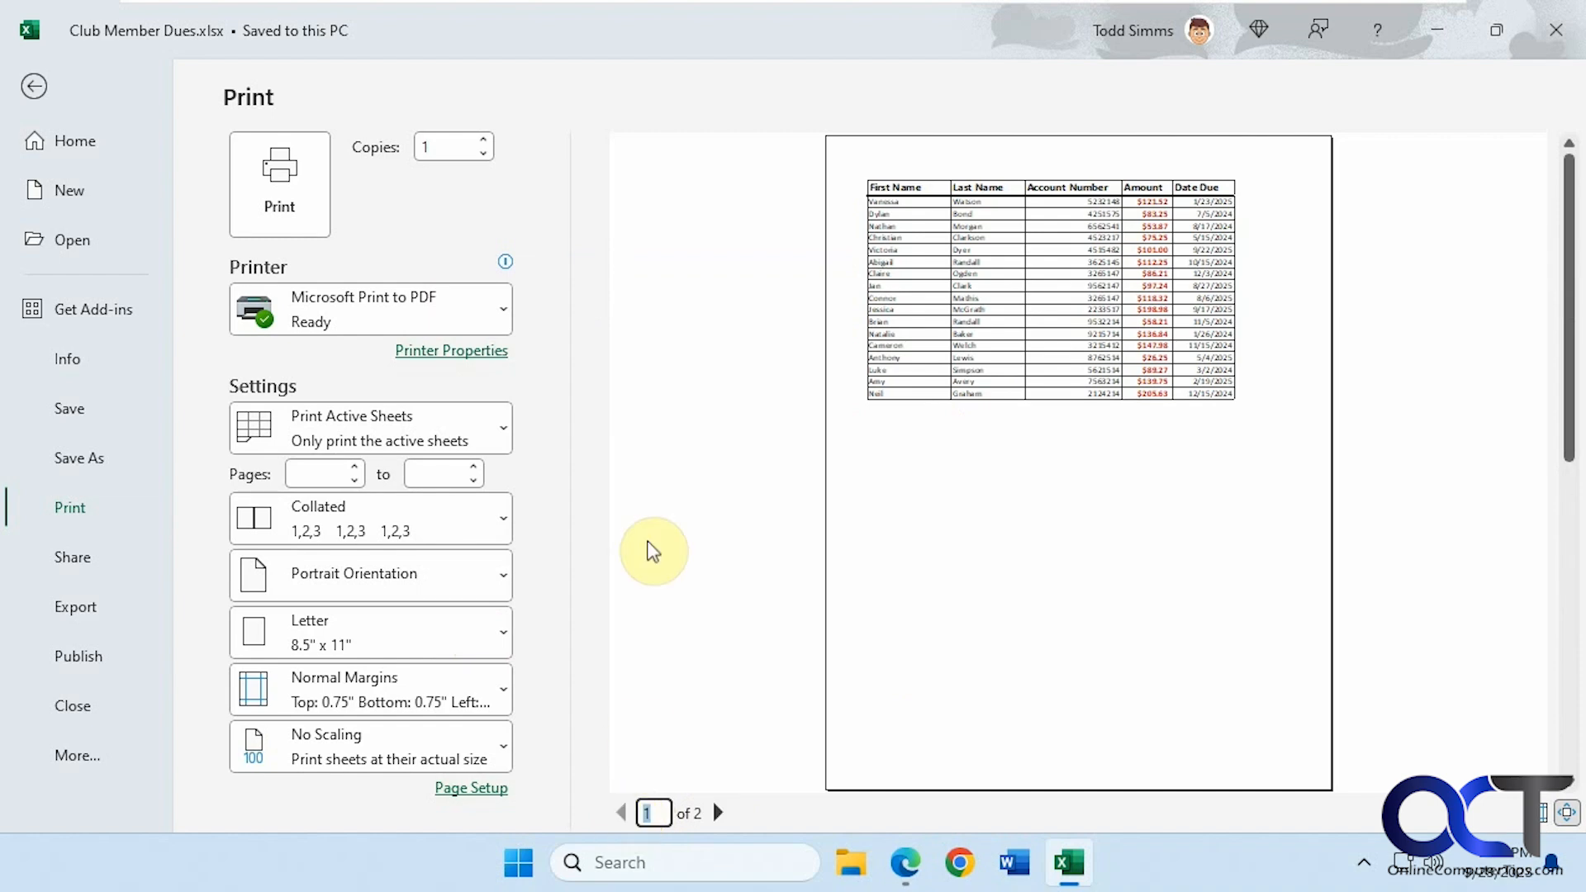
# - Print the Gold Club sheet with Microsoft Print to PDF, saving it to the Desktop as "Print to PDF"
pyautogui.click(281, 186)
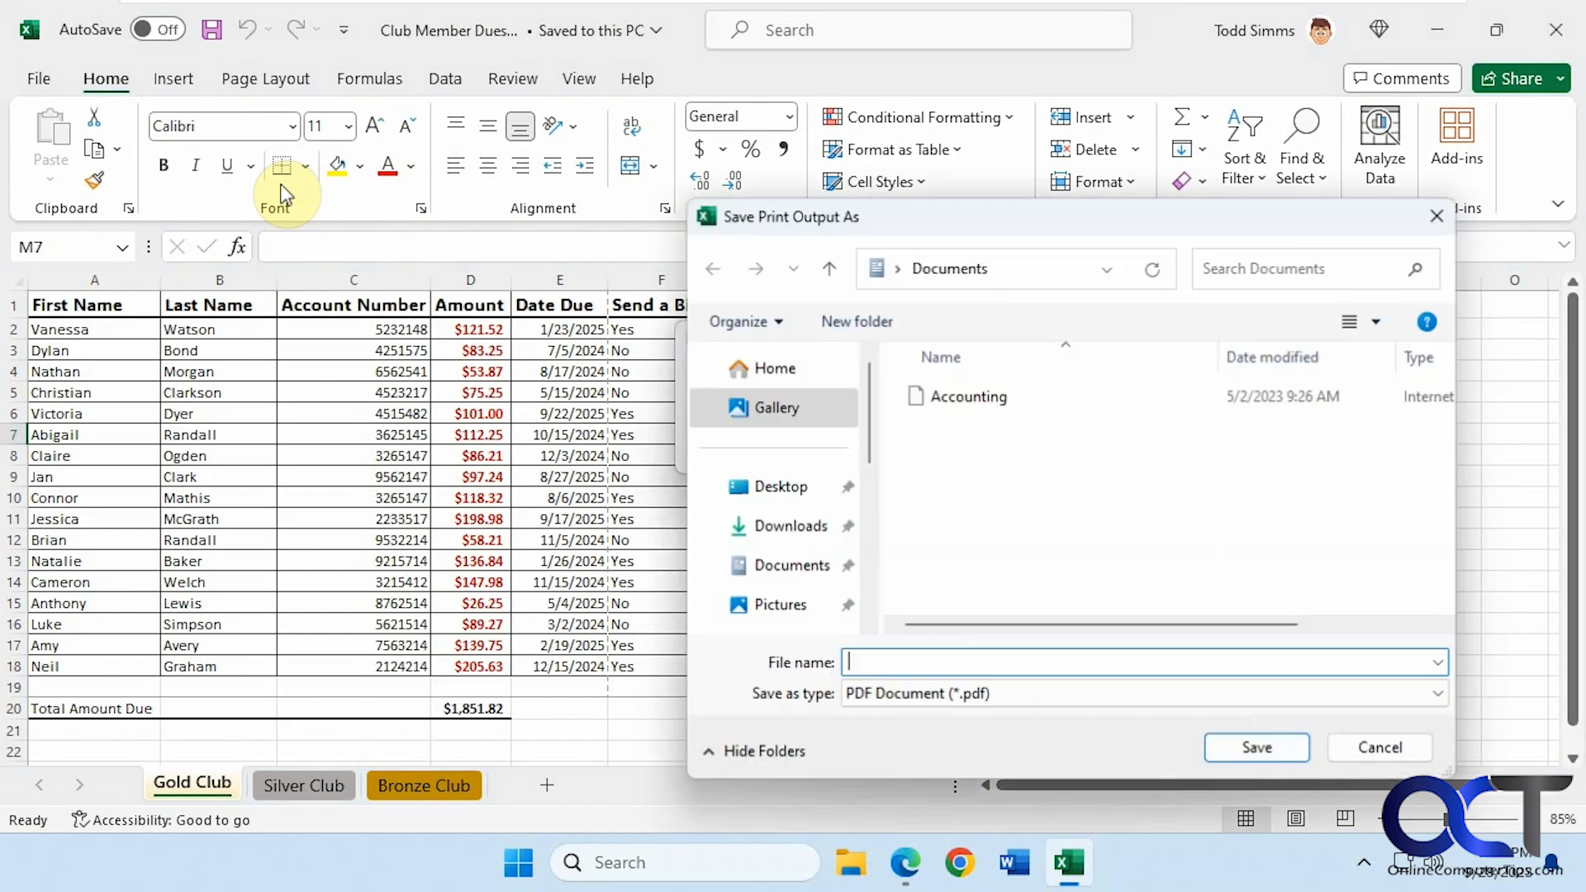
pyautogui.click(789, 489)
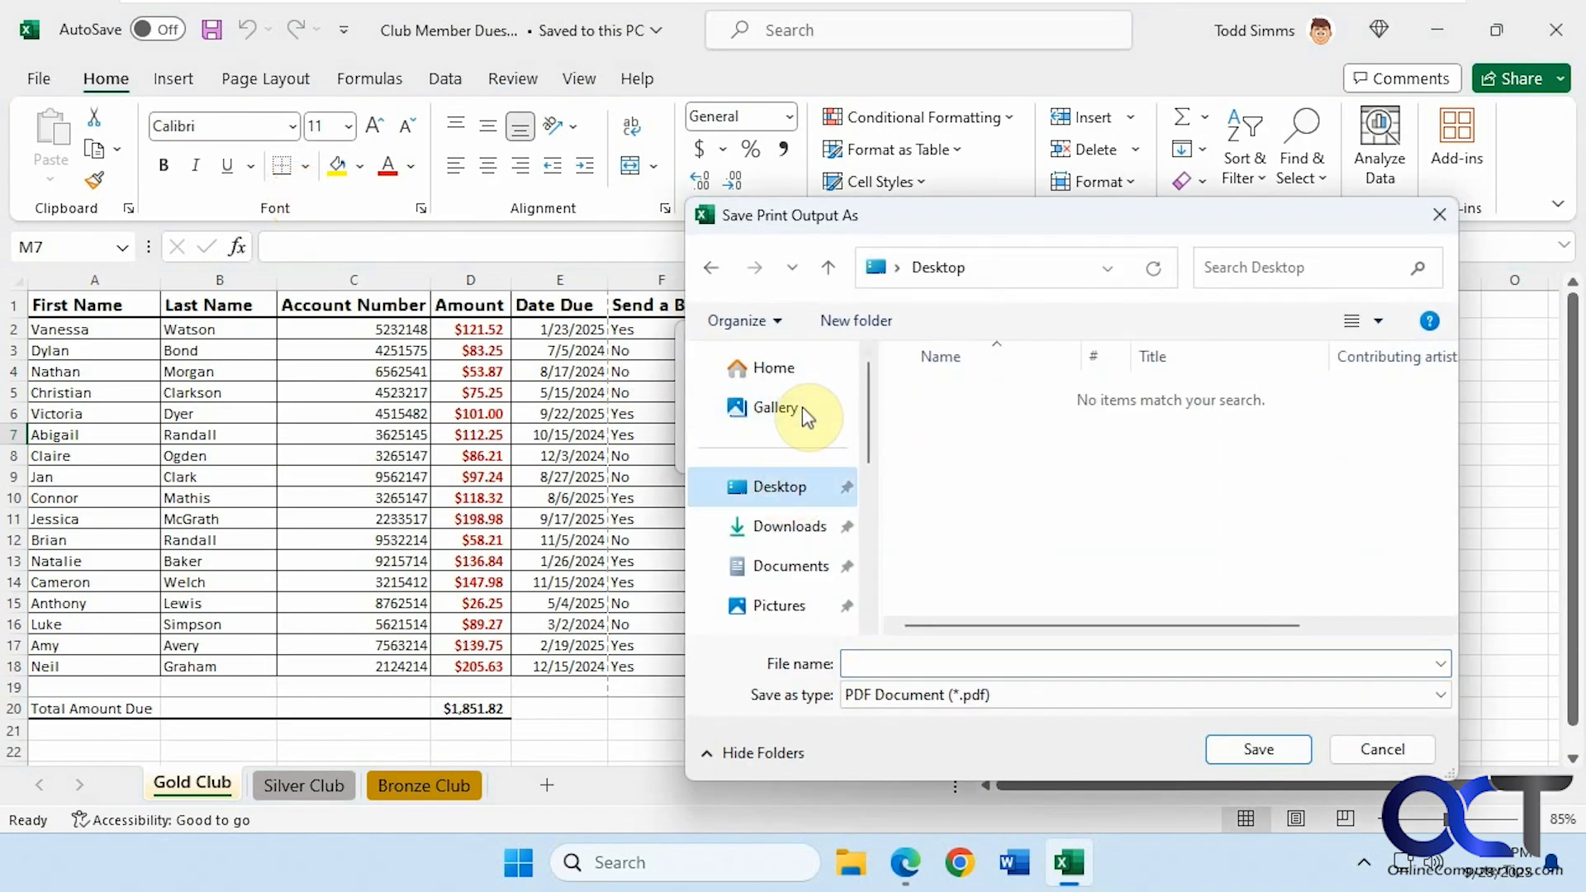
pyautogui.moveTo(1038, 234); pyautogui.dragTo(882, 188)
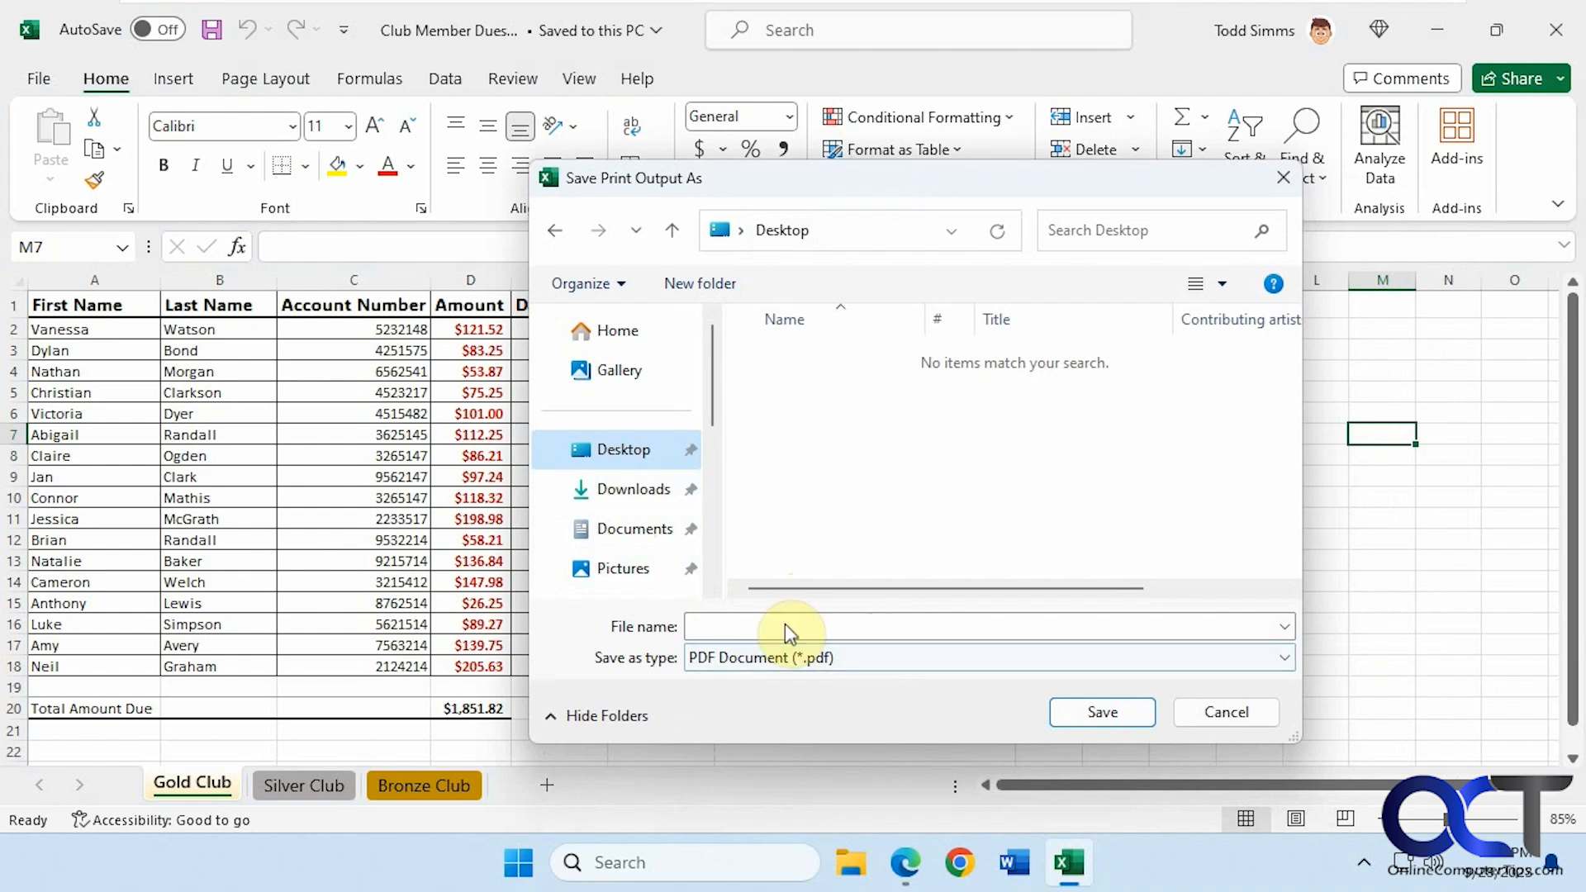
pyautogui.click(811, 629)
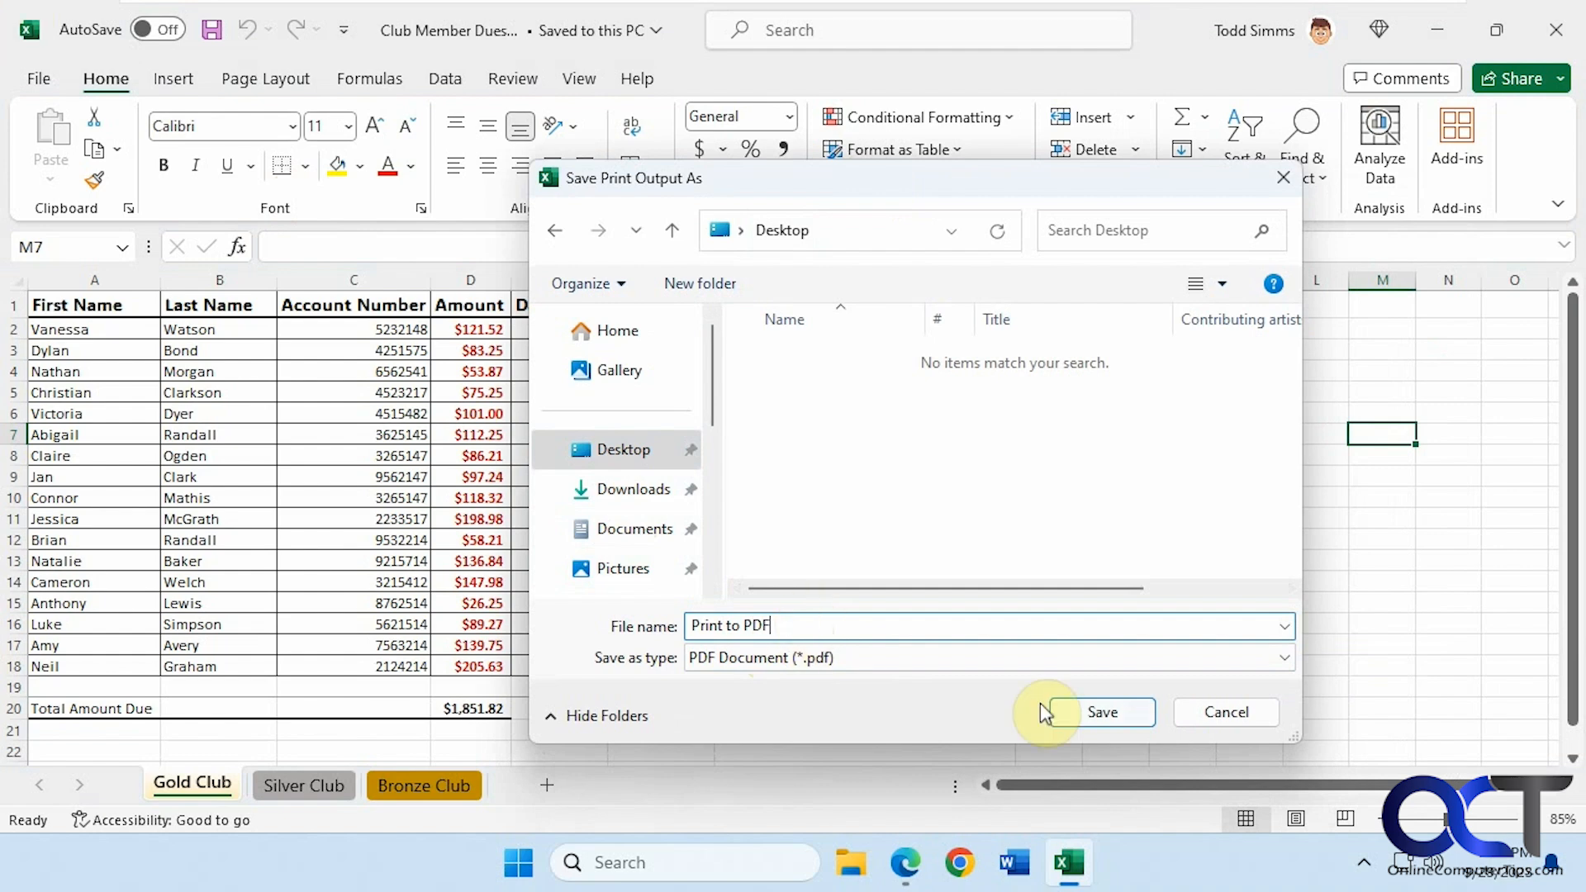
pyautogui.click(1103, 713)
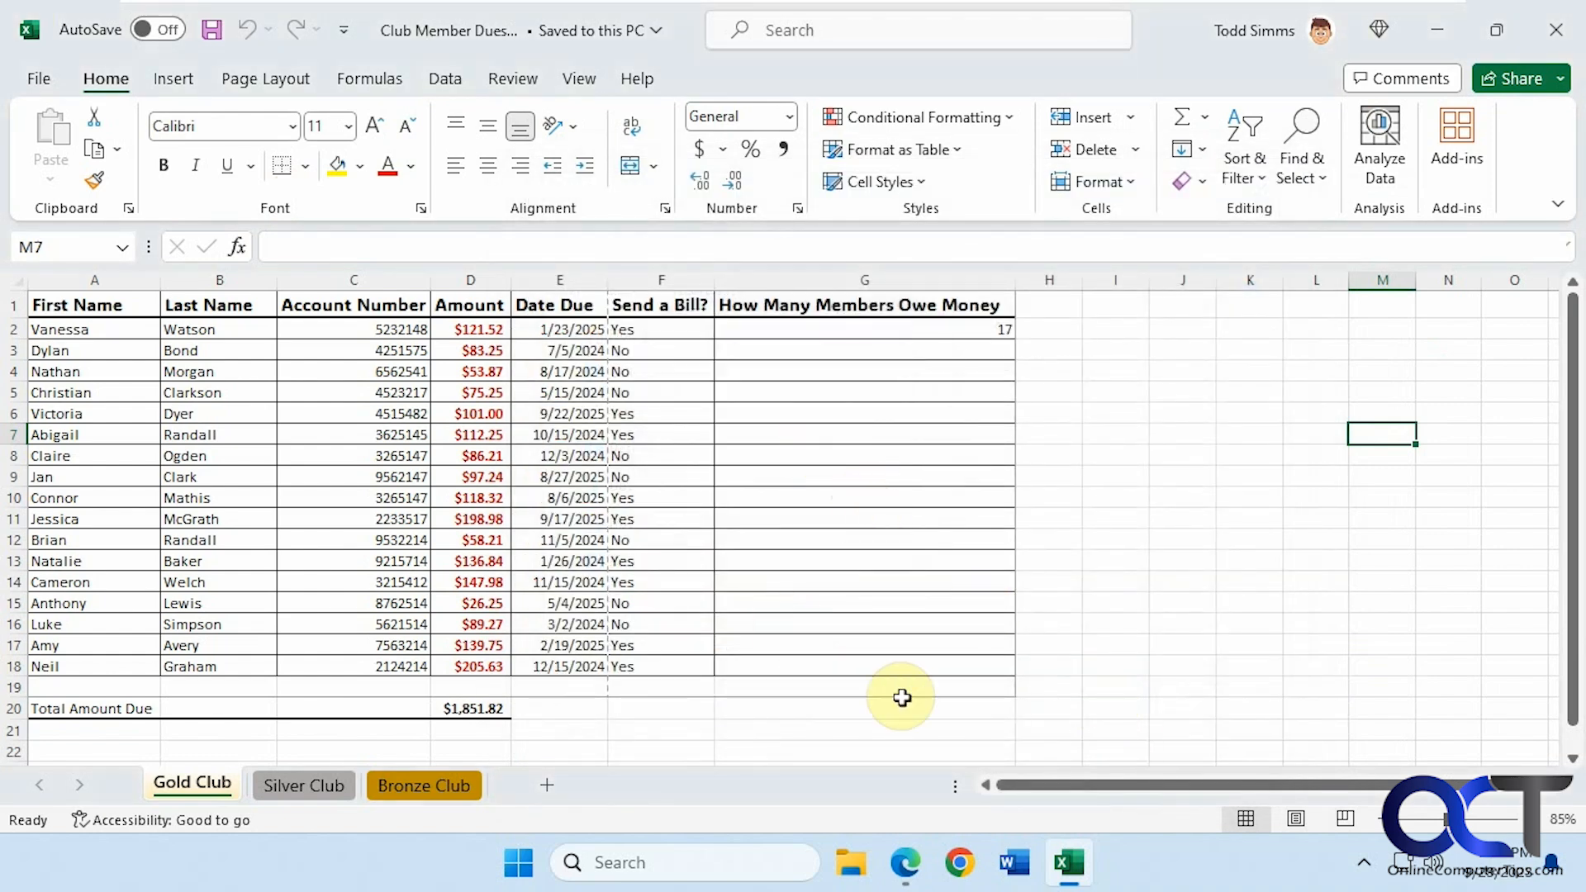
# - Switch to the desktop, open Print to PDF.pdf in Adobe Acrobat, maximize its window and hide the tools list
pyautogui.click(1077, 863)
pyautogui.click(1581, 867)
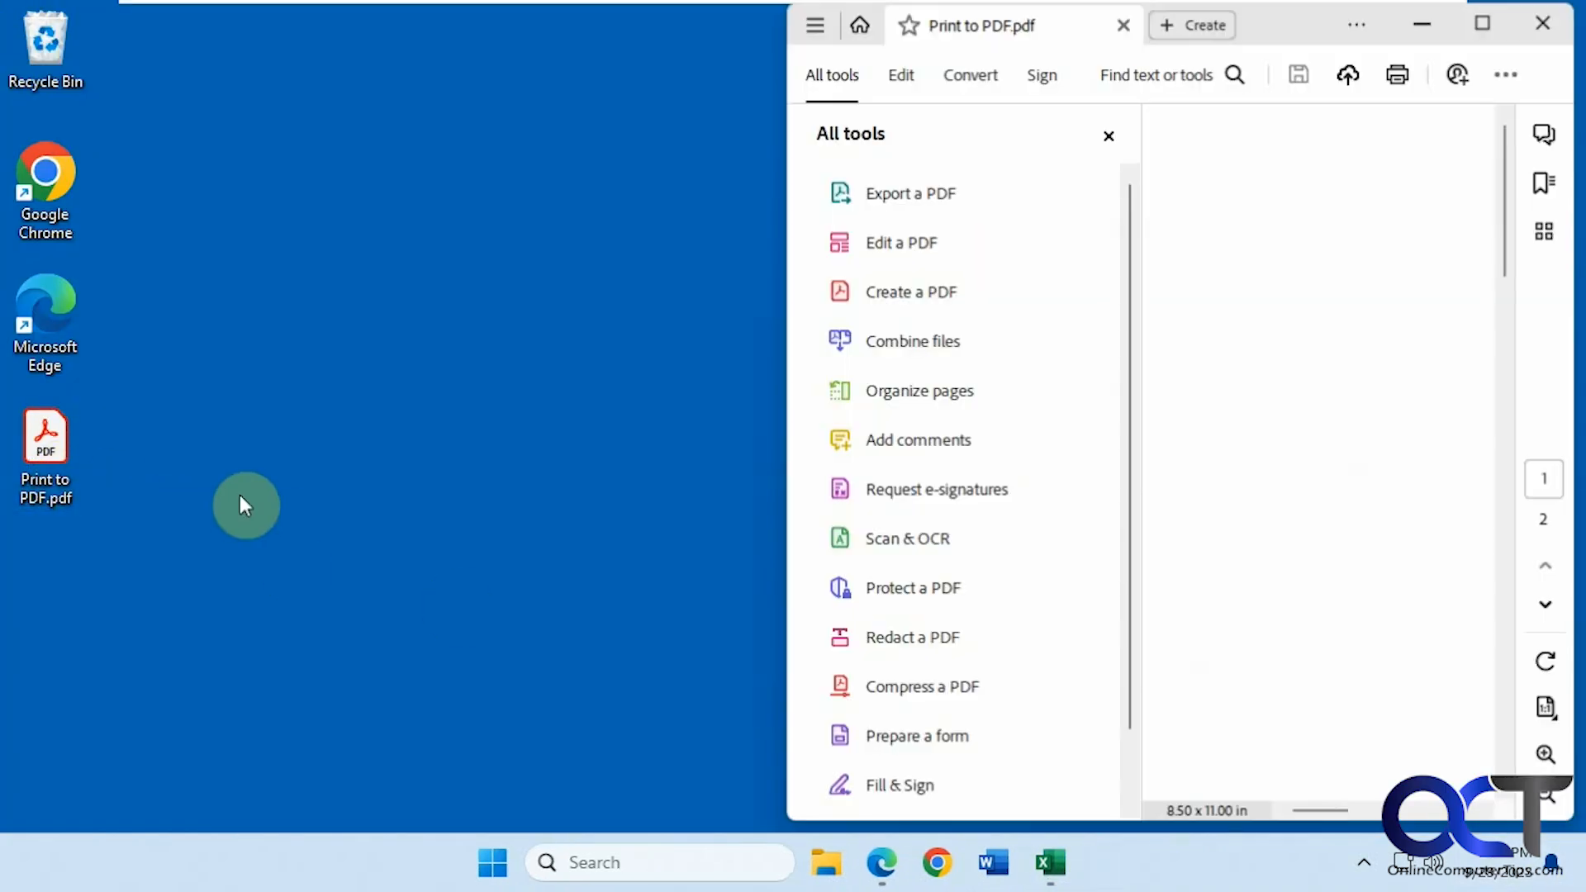
pyautogui.click(1486, 25)
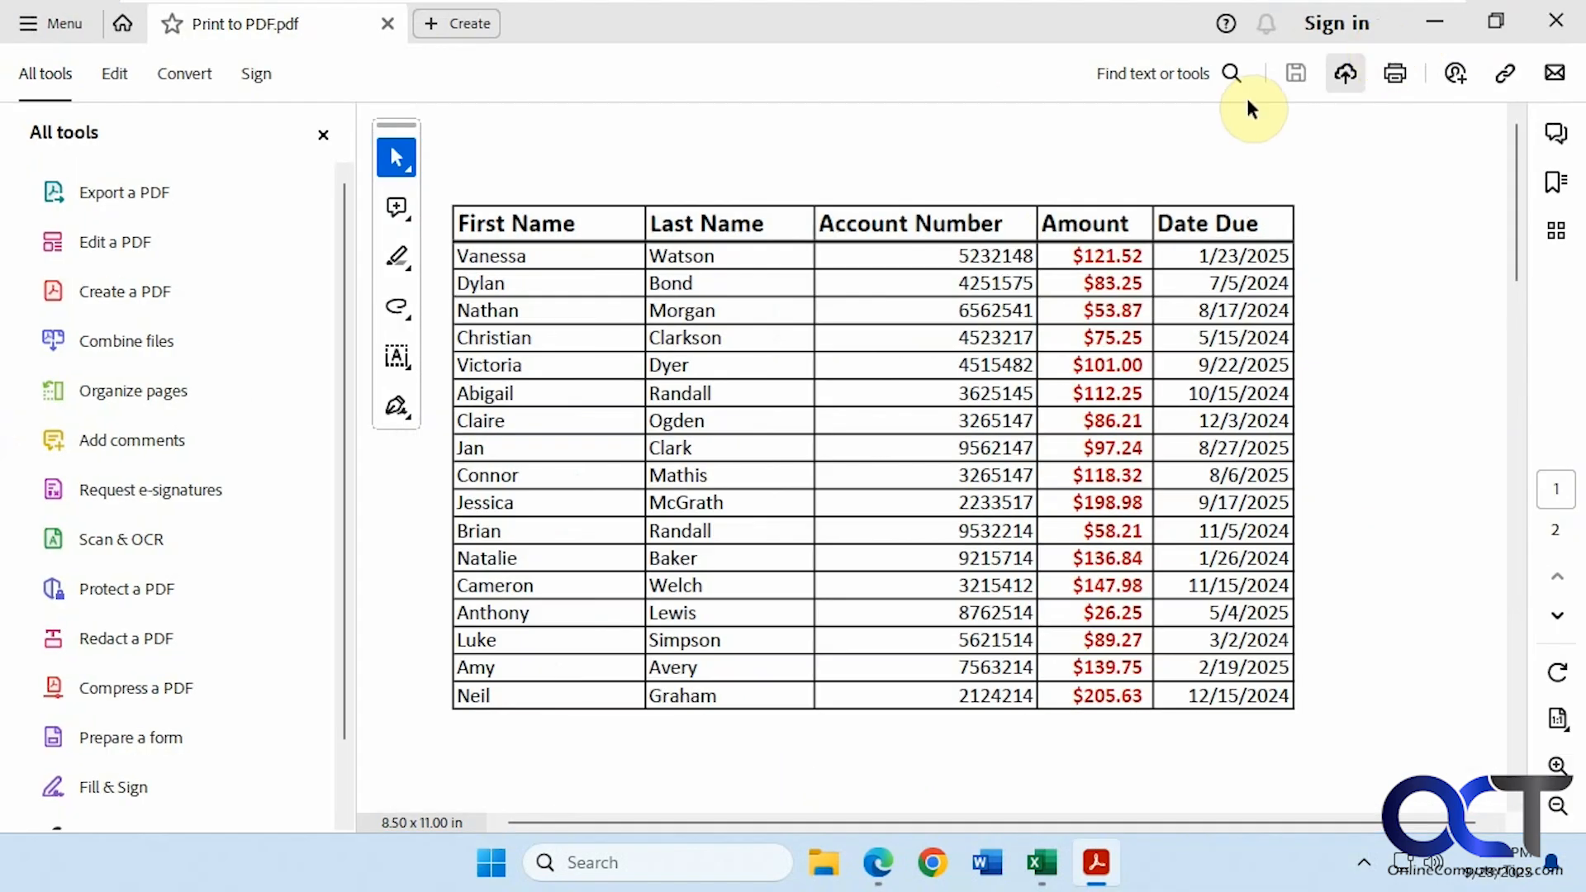
pyautogui.click(320, 132)
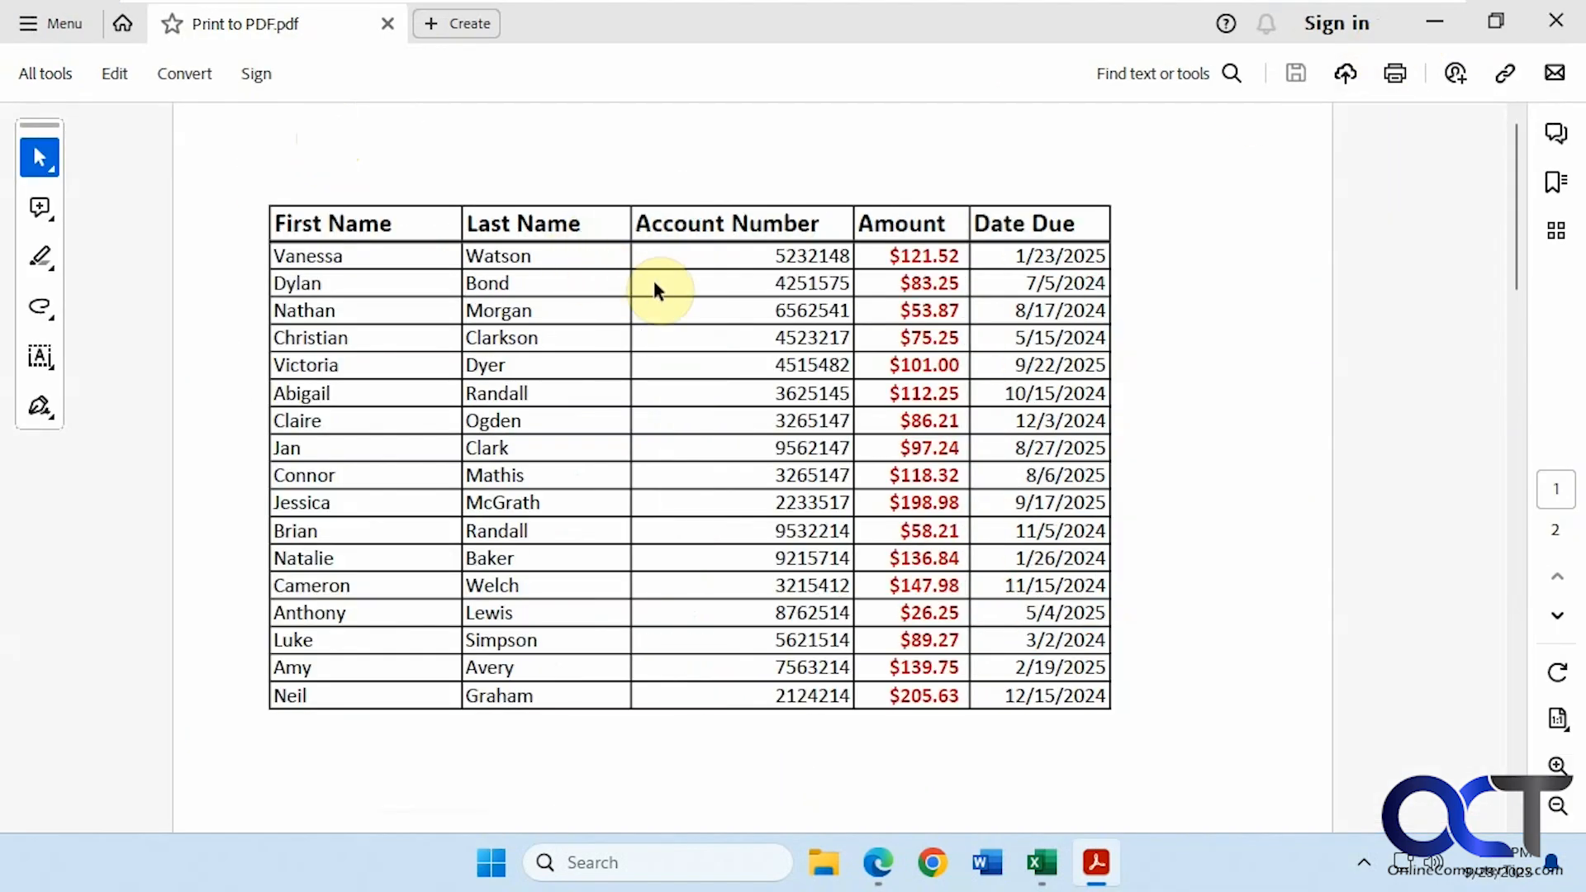
# - Check both pages of the Print to PDF.pdf document and close the PDF viewer
pyautogui.scroll(-10, 655, 290)
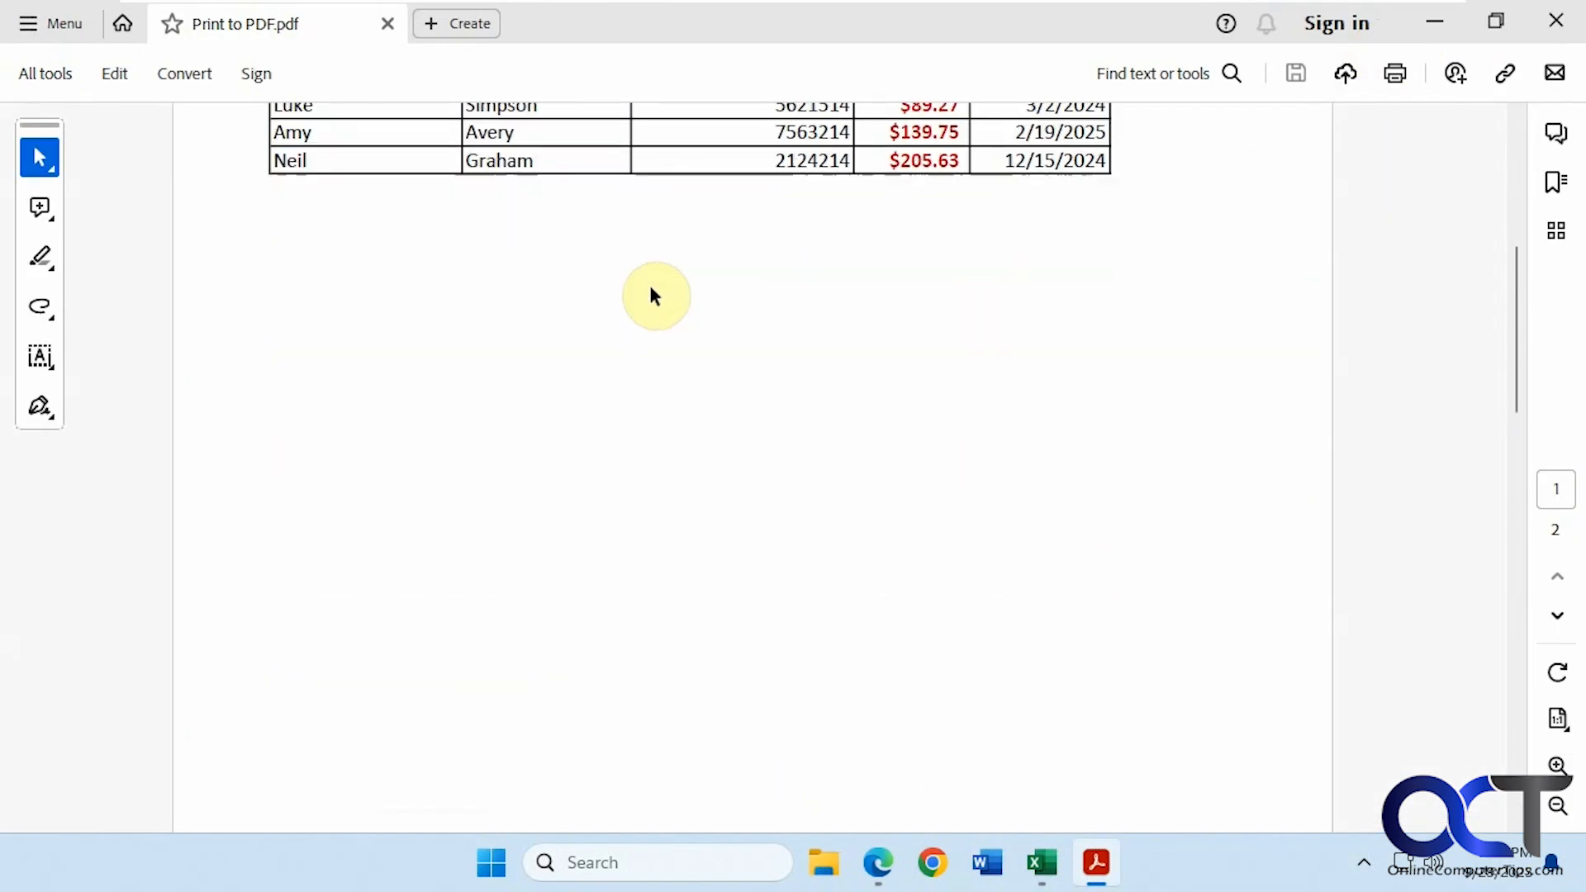
pyautogui.scroll(-5, 650, 289)
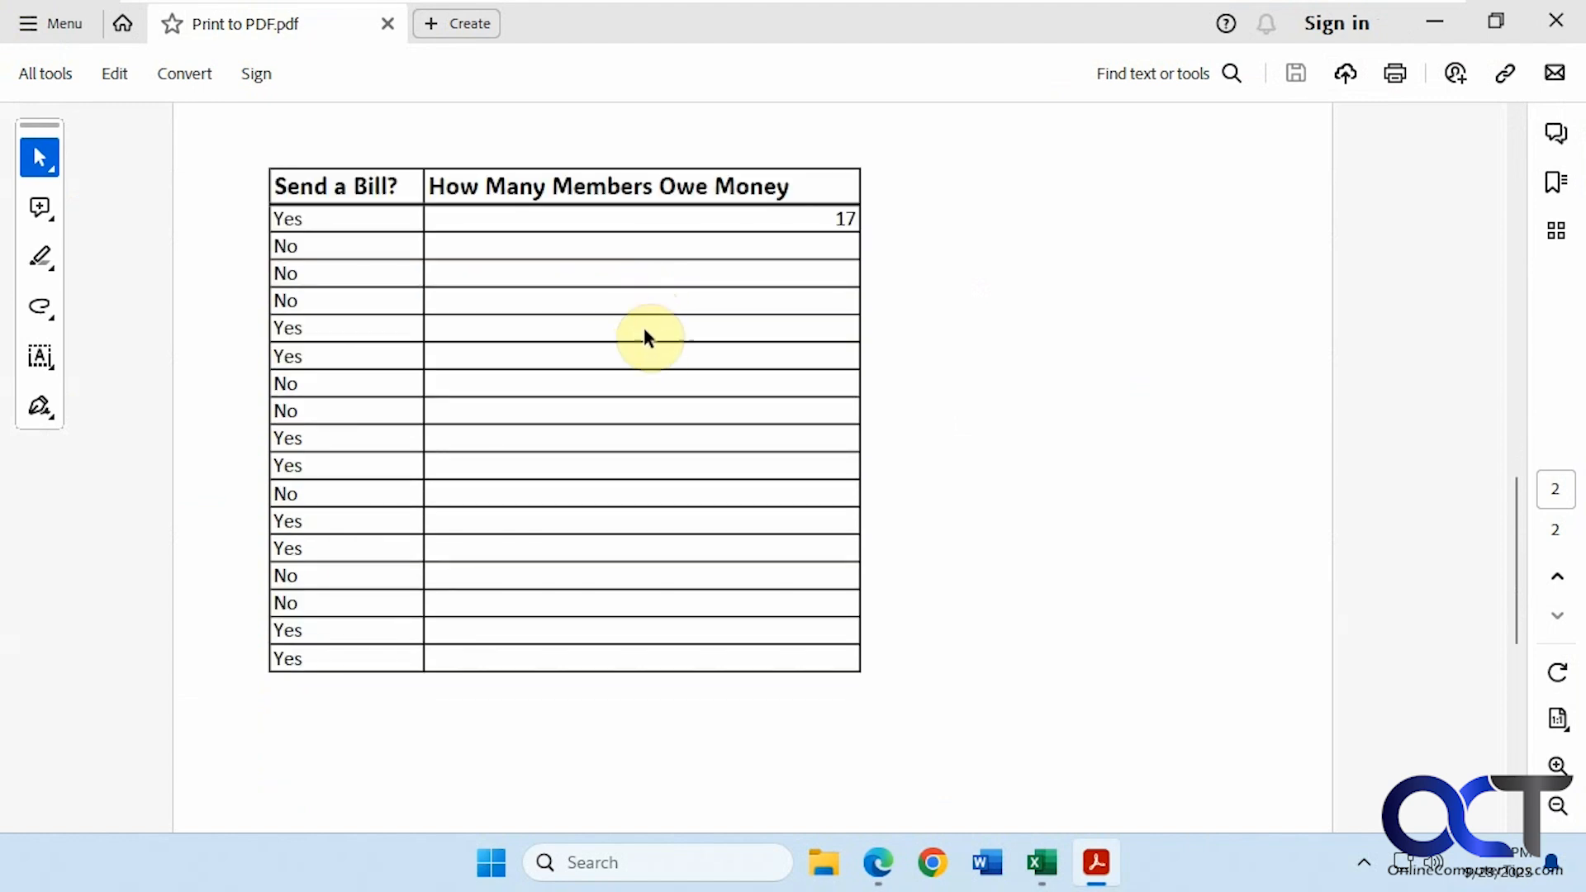
pyautogui.scroll(5, 643, 326)
pyautogui.scroll(5, 650, 347)
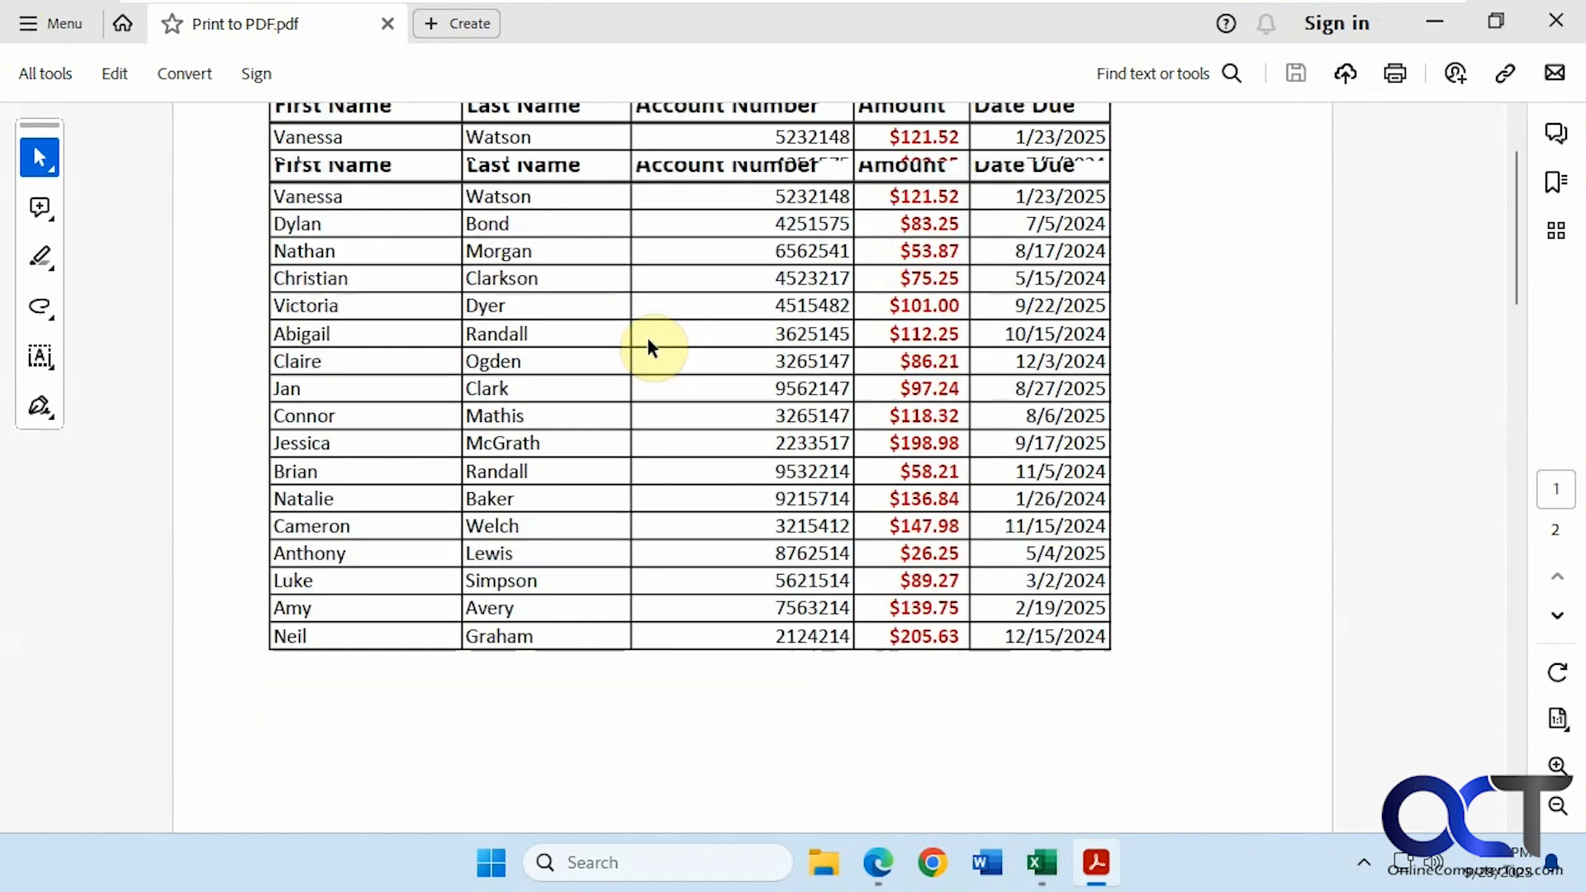
pyautogui.click(1548, 28)
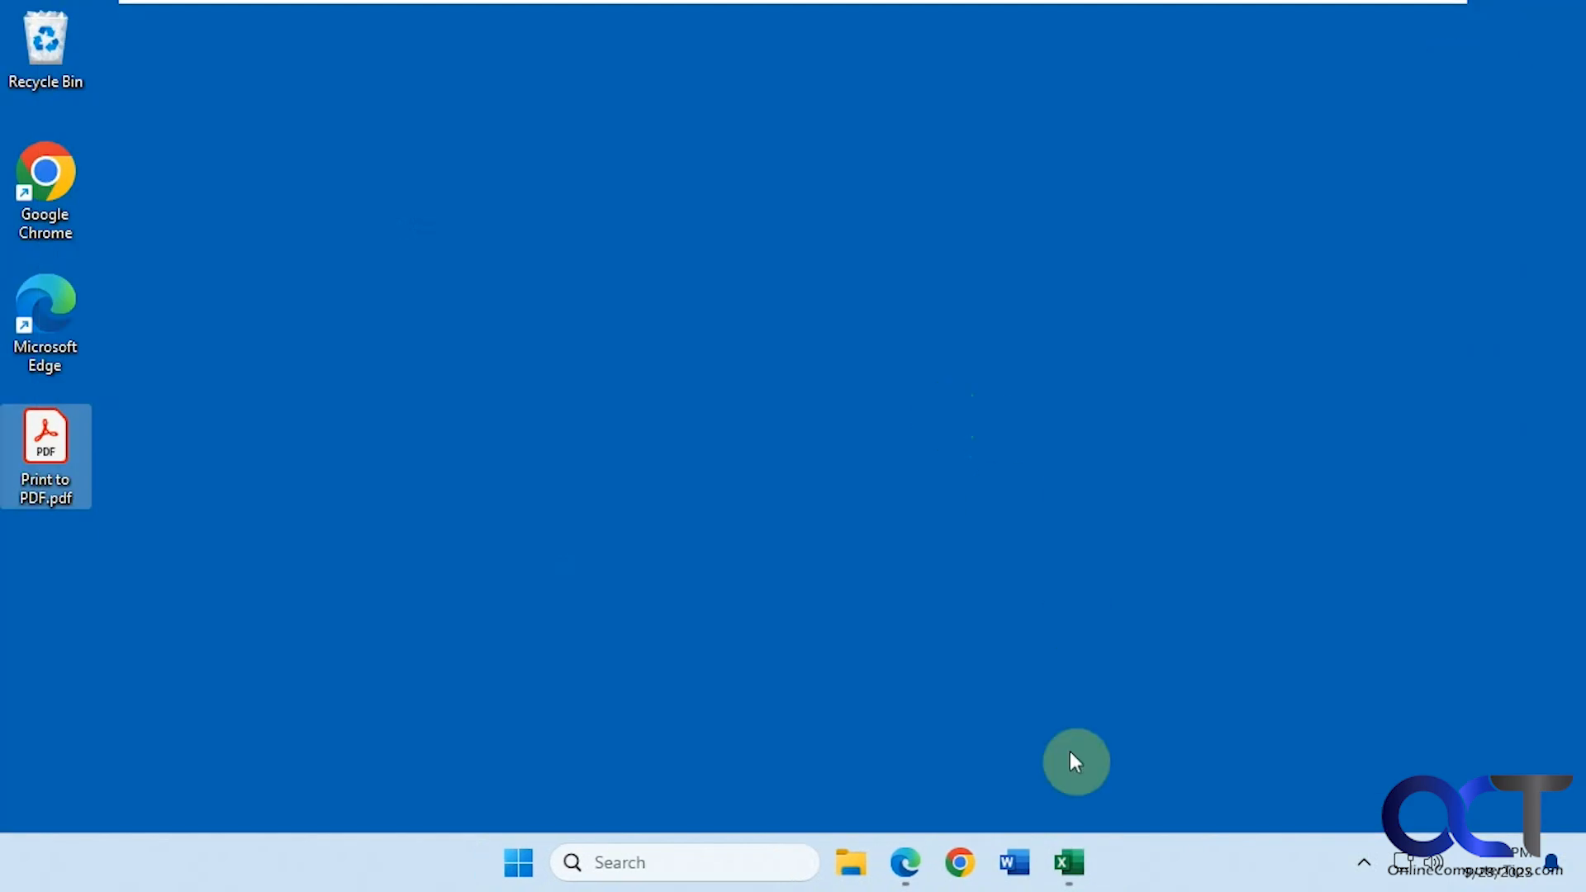
# - Switch back to Excel and start exporting the Gold Club sheet as a PDF/XPS document
pyautogui.click(1068, 861)
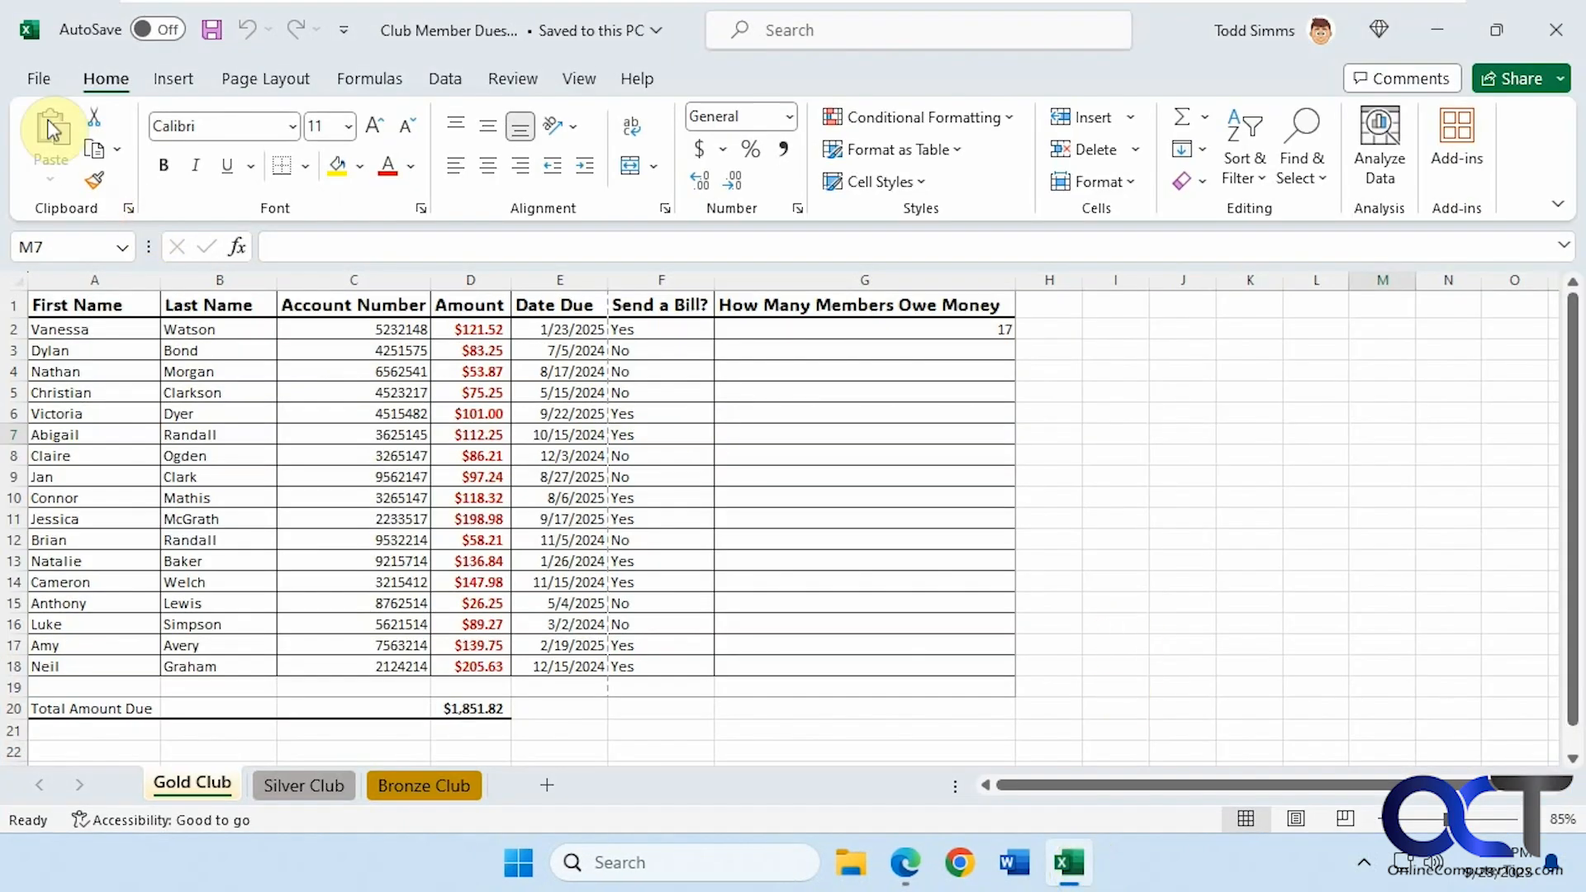
pyautogui.click(42, 76)
pyautogui.click(93, 613)
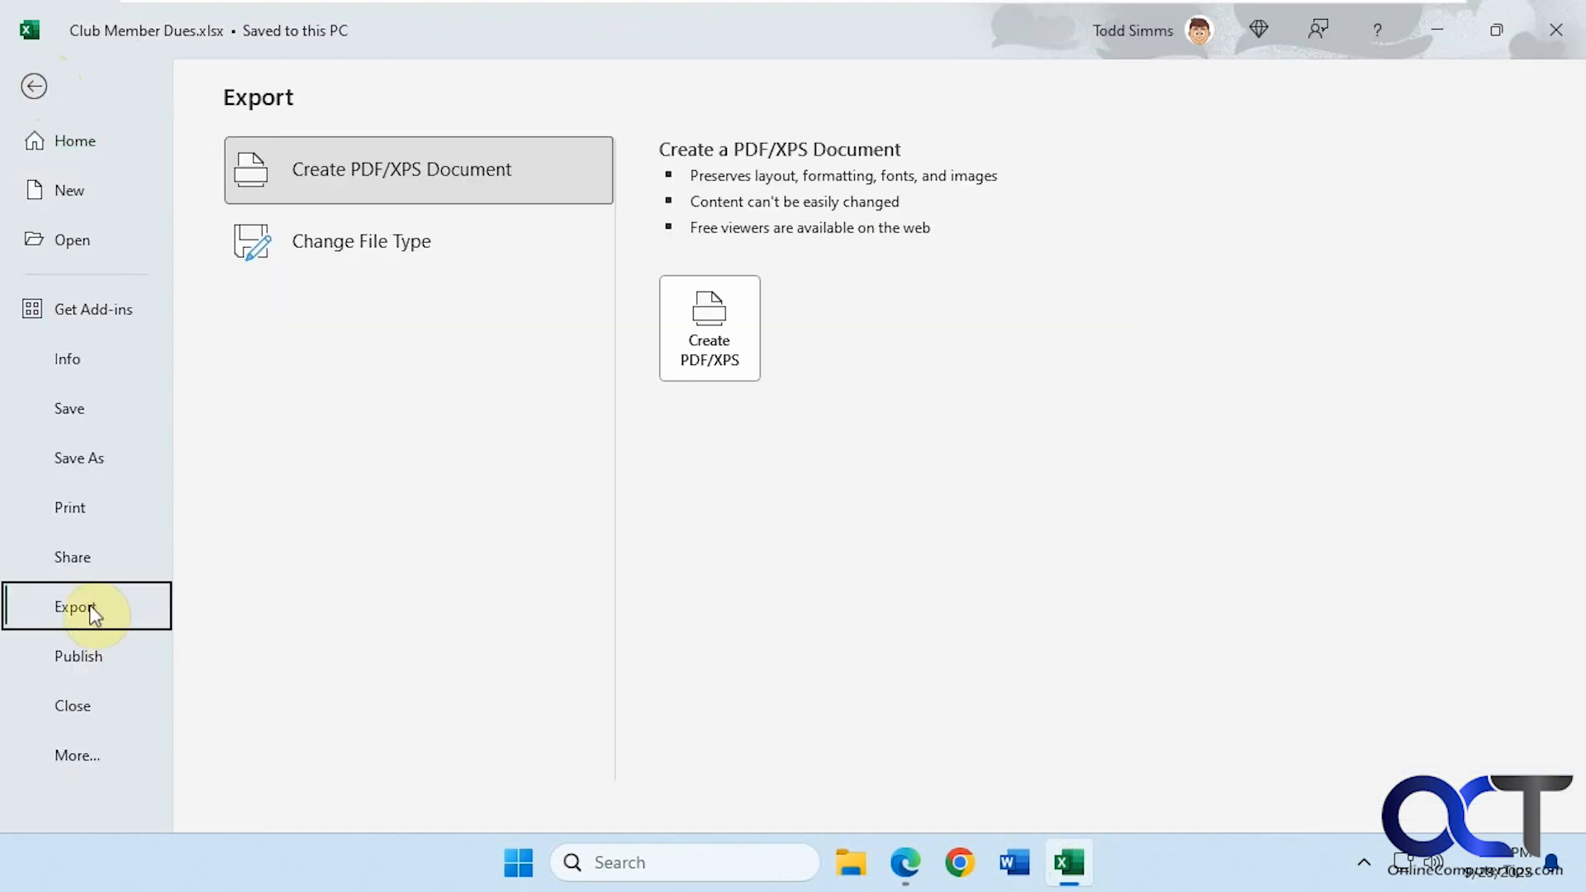
pyautogui.click(378, 195)
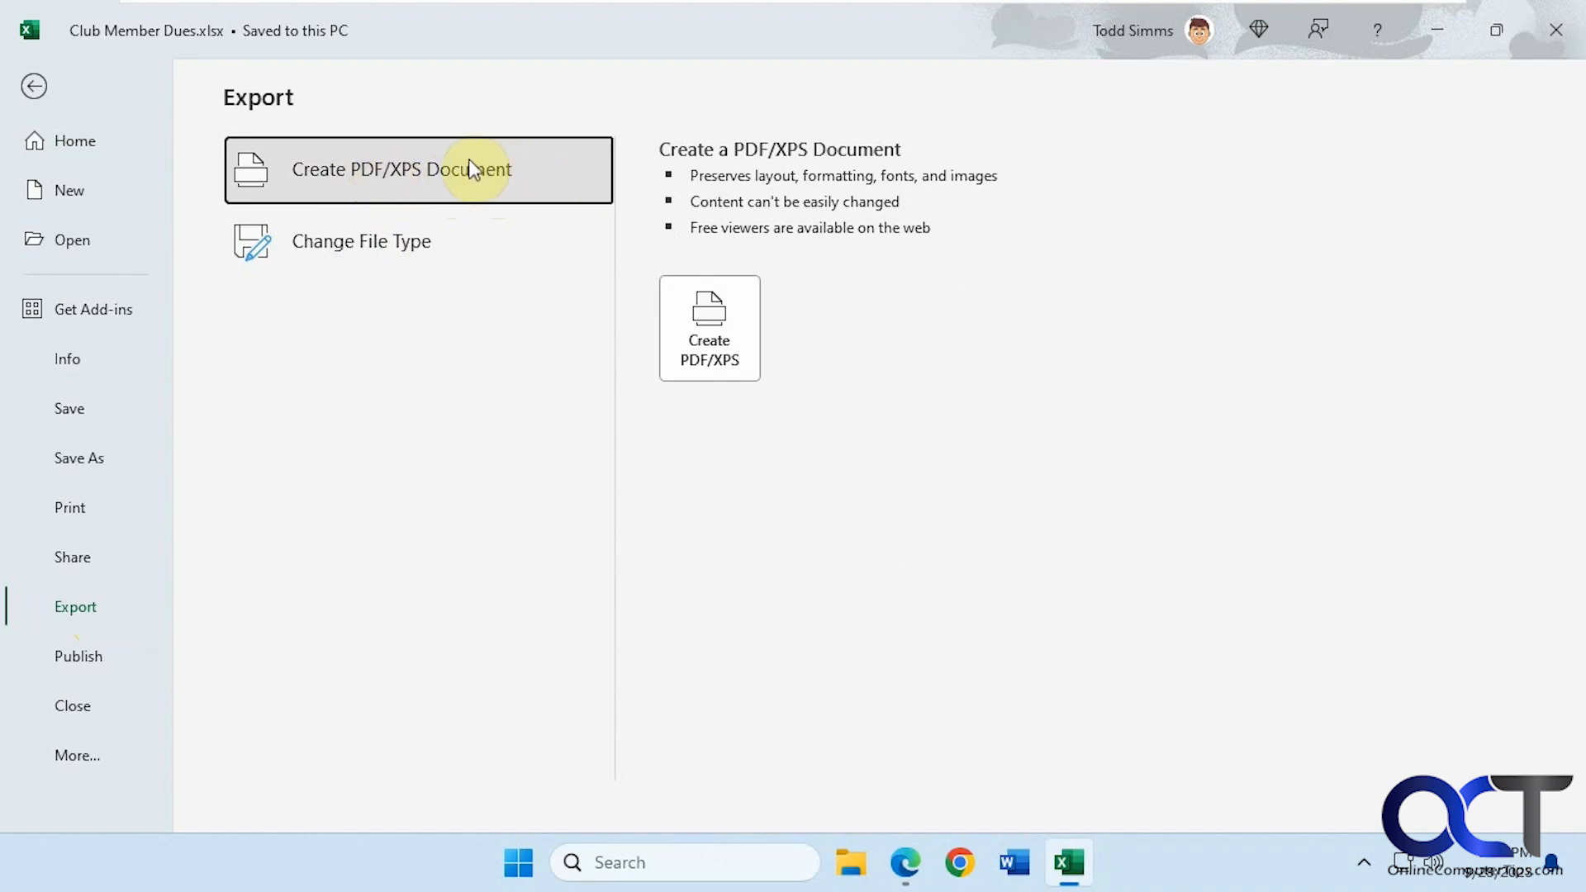
pyautogui.click(719, 339)
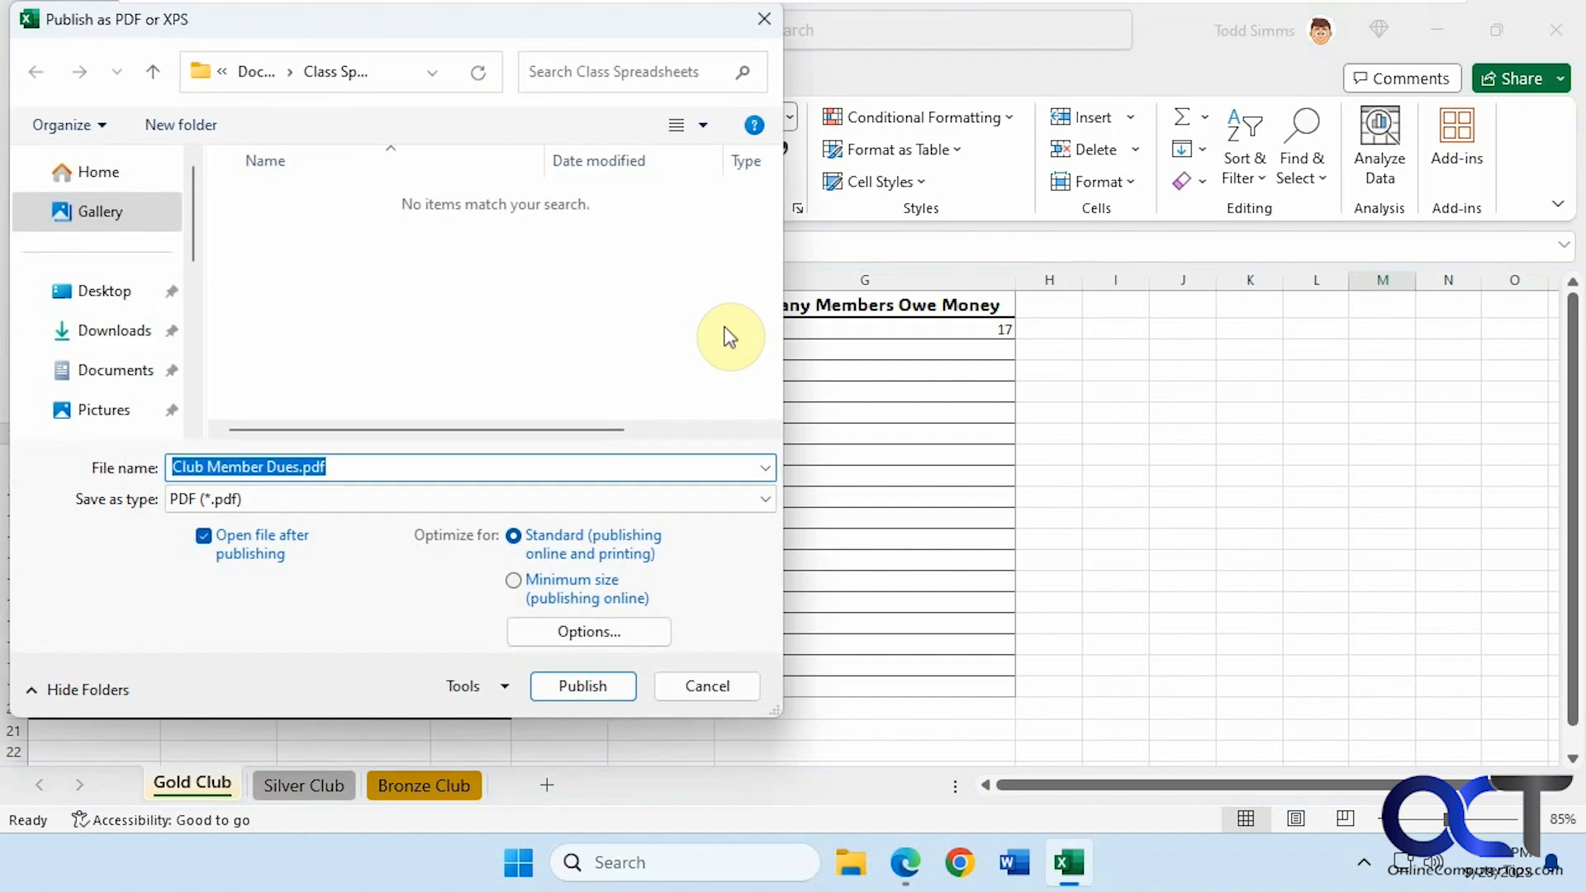
# - Check the available file types and the page range and content options for publishing the PDF
pyautogui.click(341, 498)
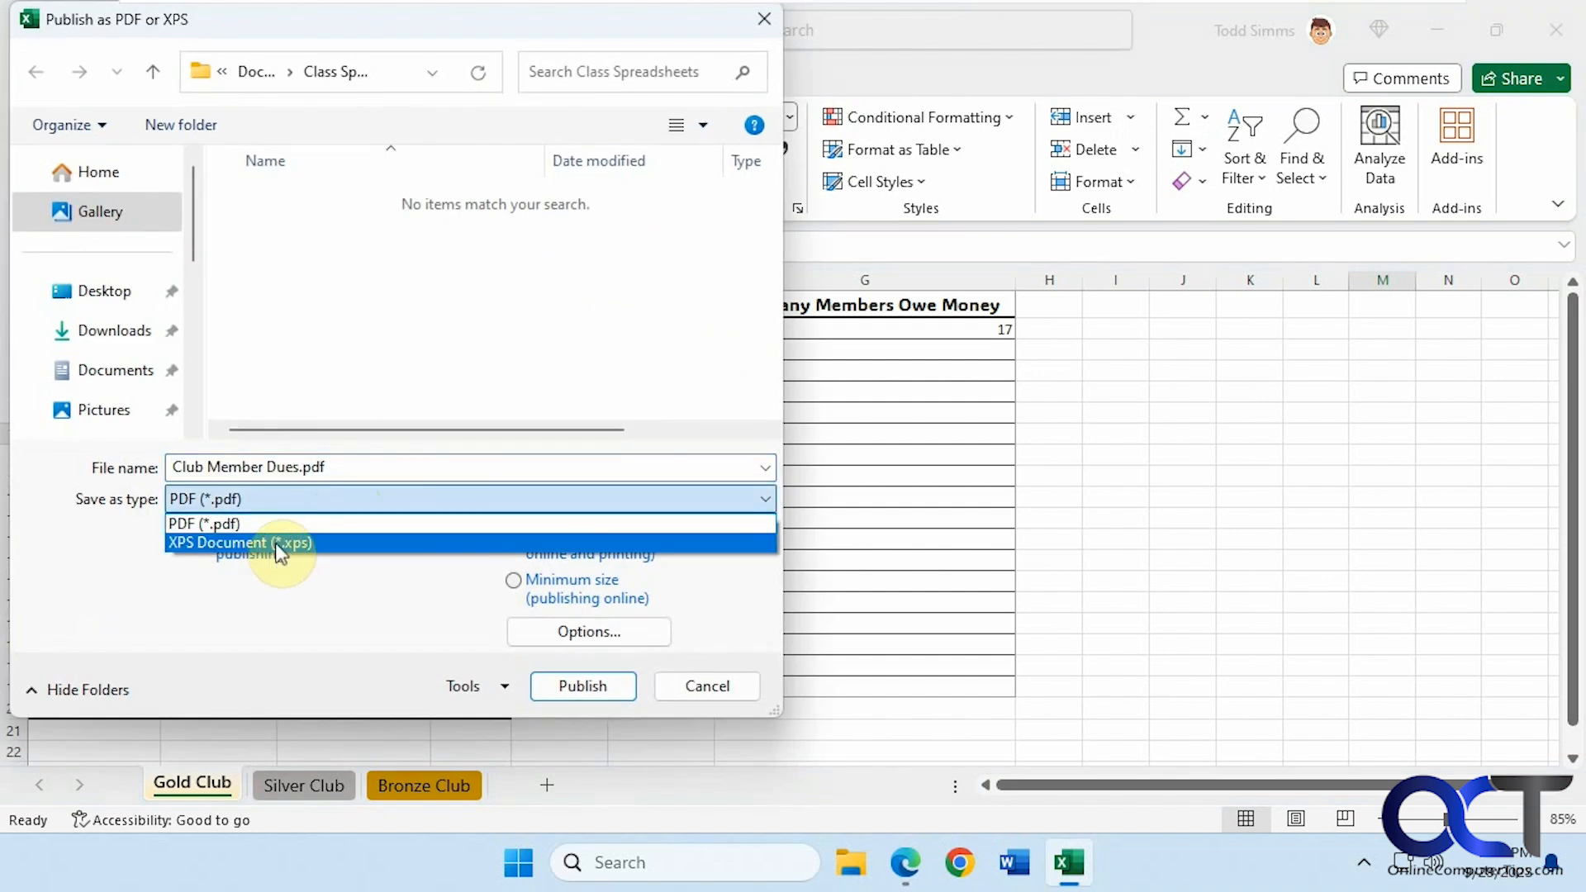
pyautogui.click(339, 601)
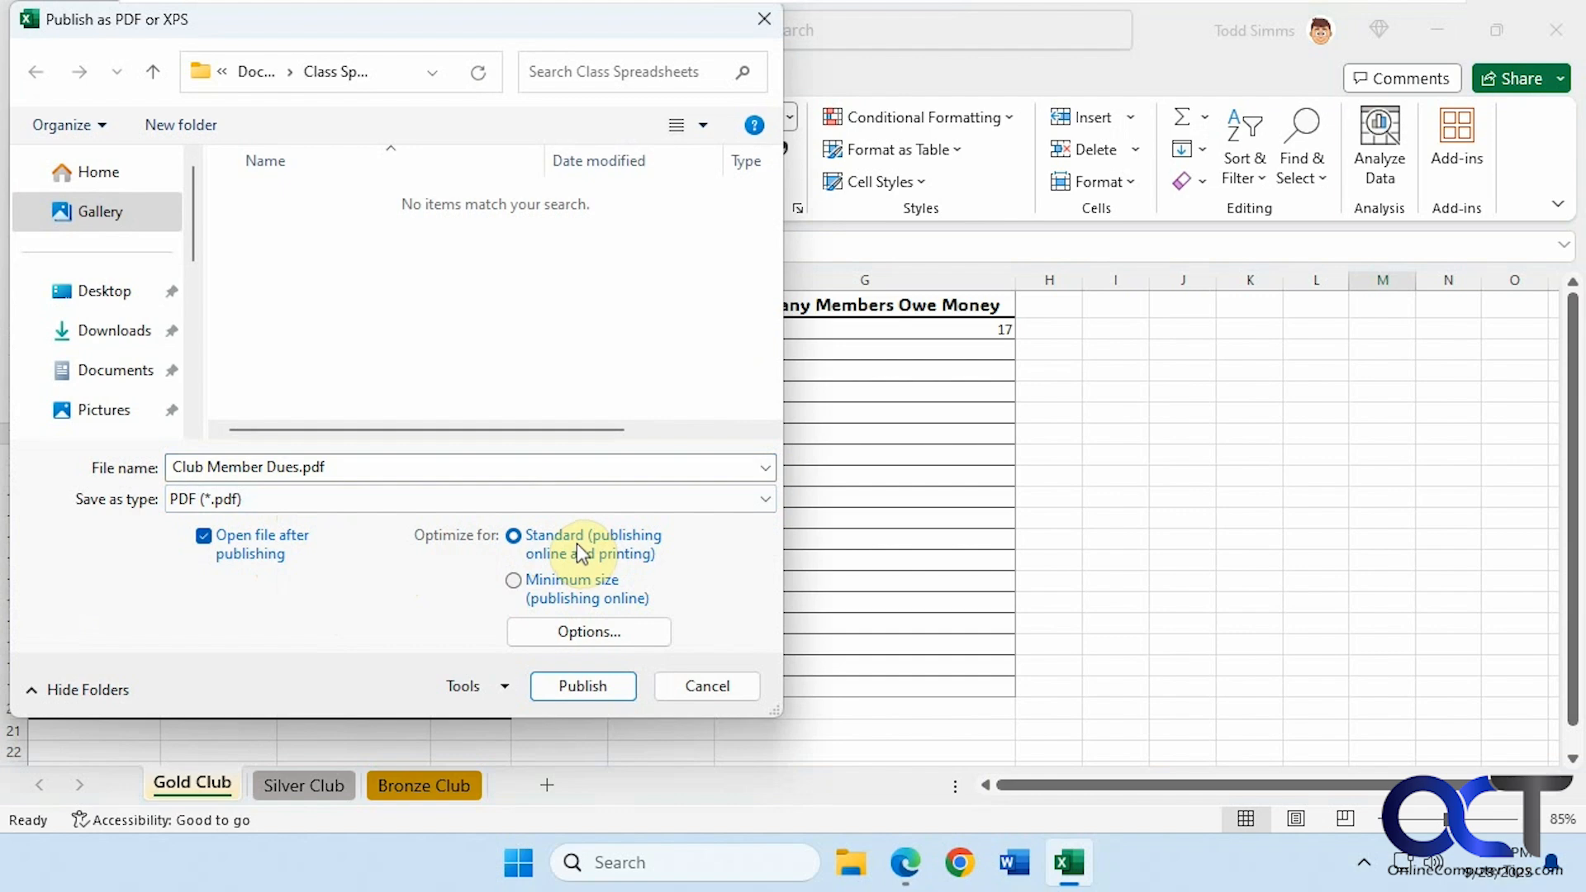
pyautogui.click(599, 629)
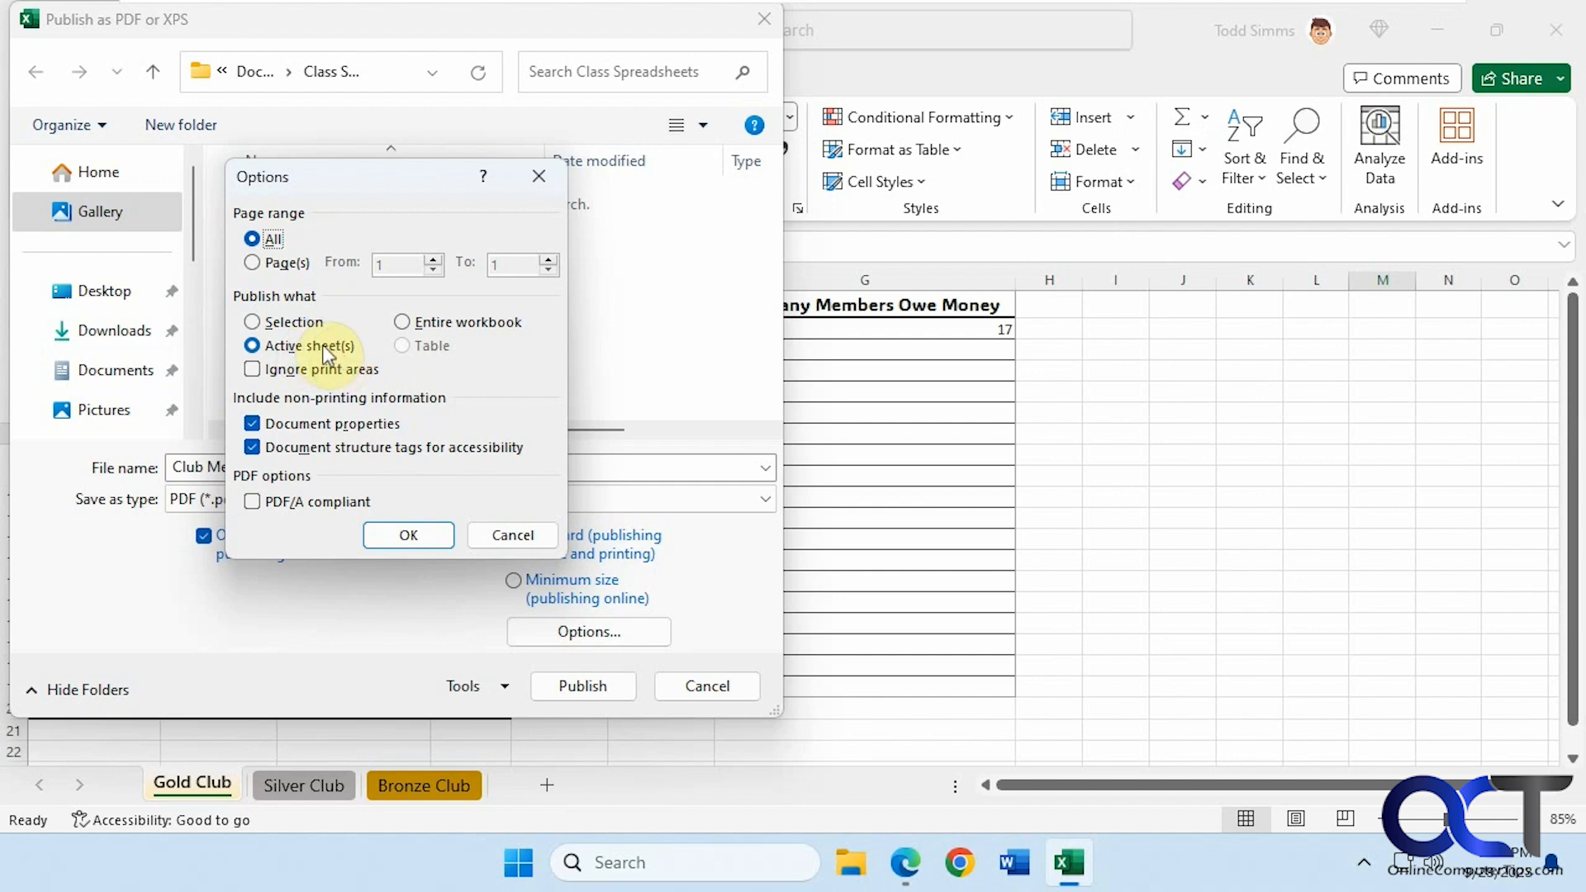
pyautogui.click(416, 531)
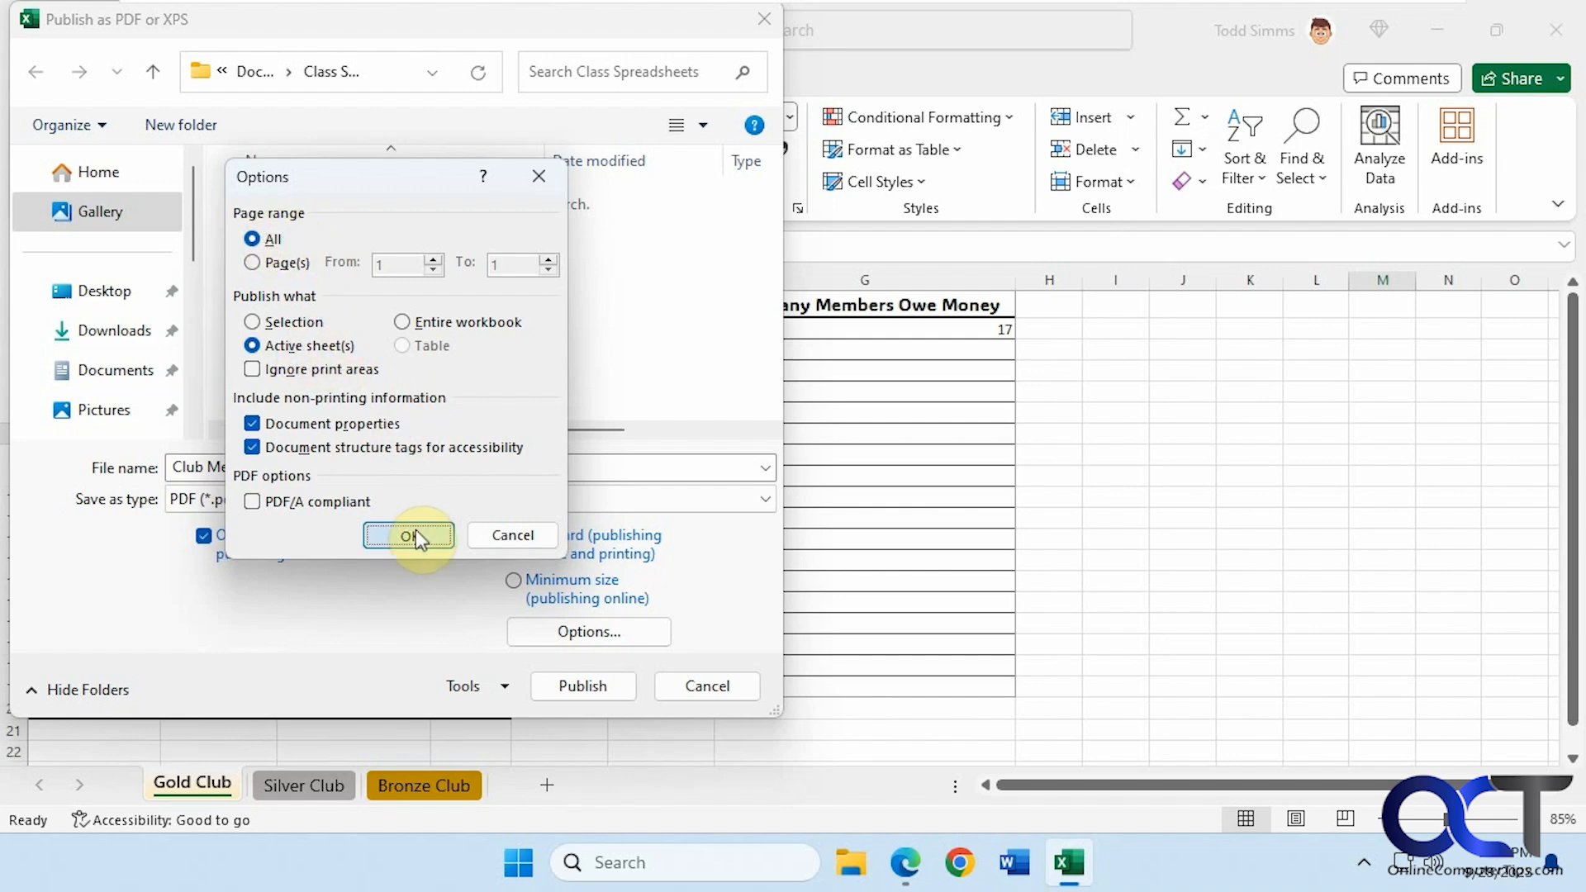
# - Name the PDF "Export to PDF", choose the Desktop as its location and publish it
pyautogui.click(282, 465)
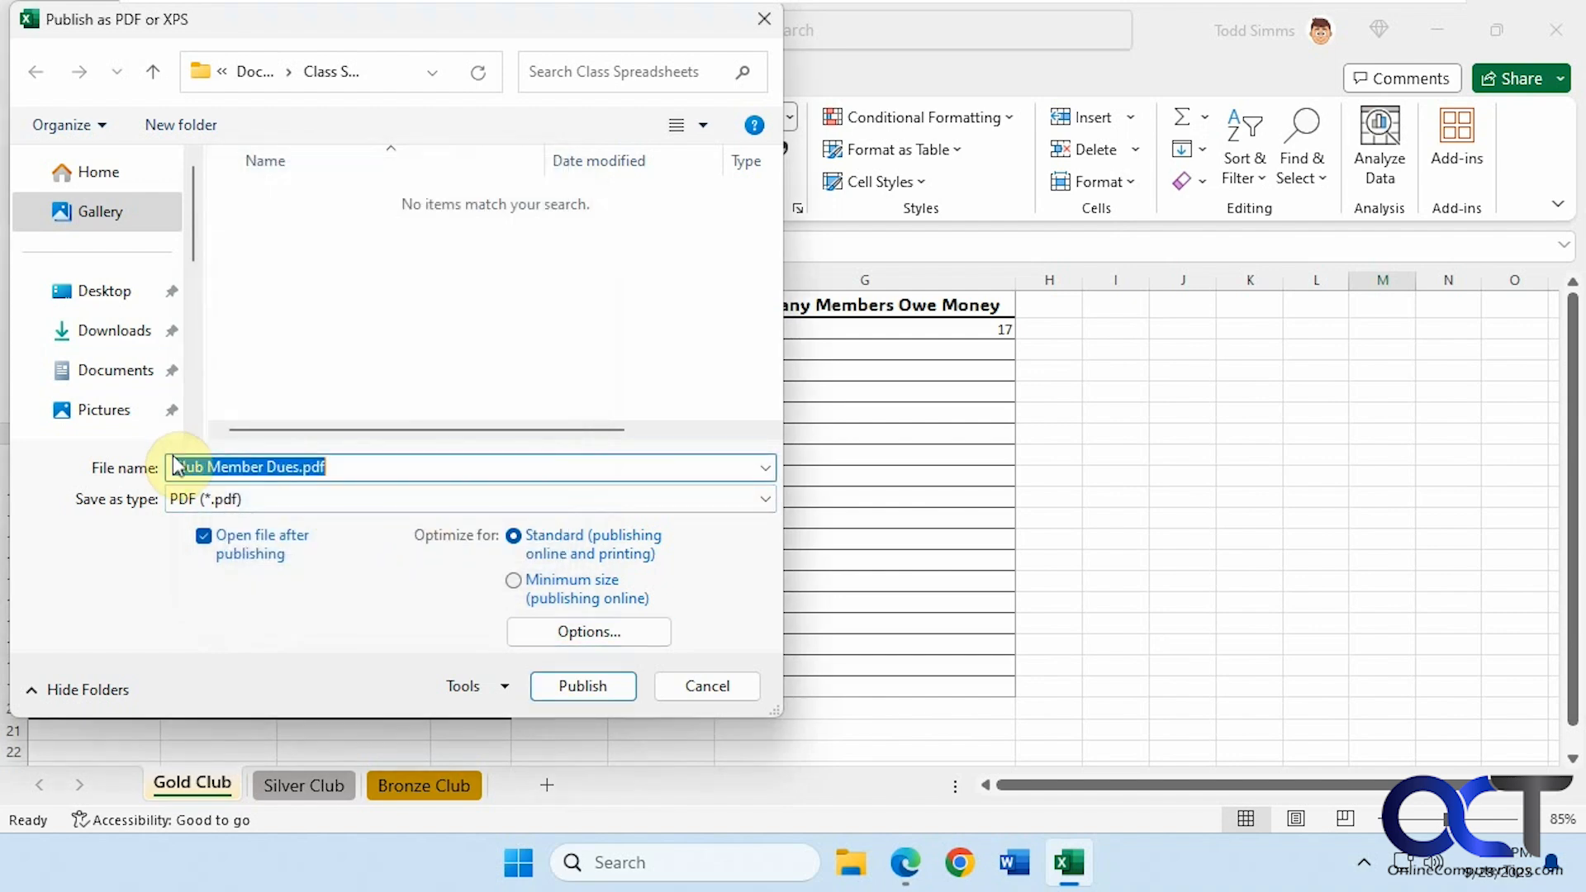
pyautogui.write('Ex')
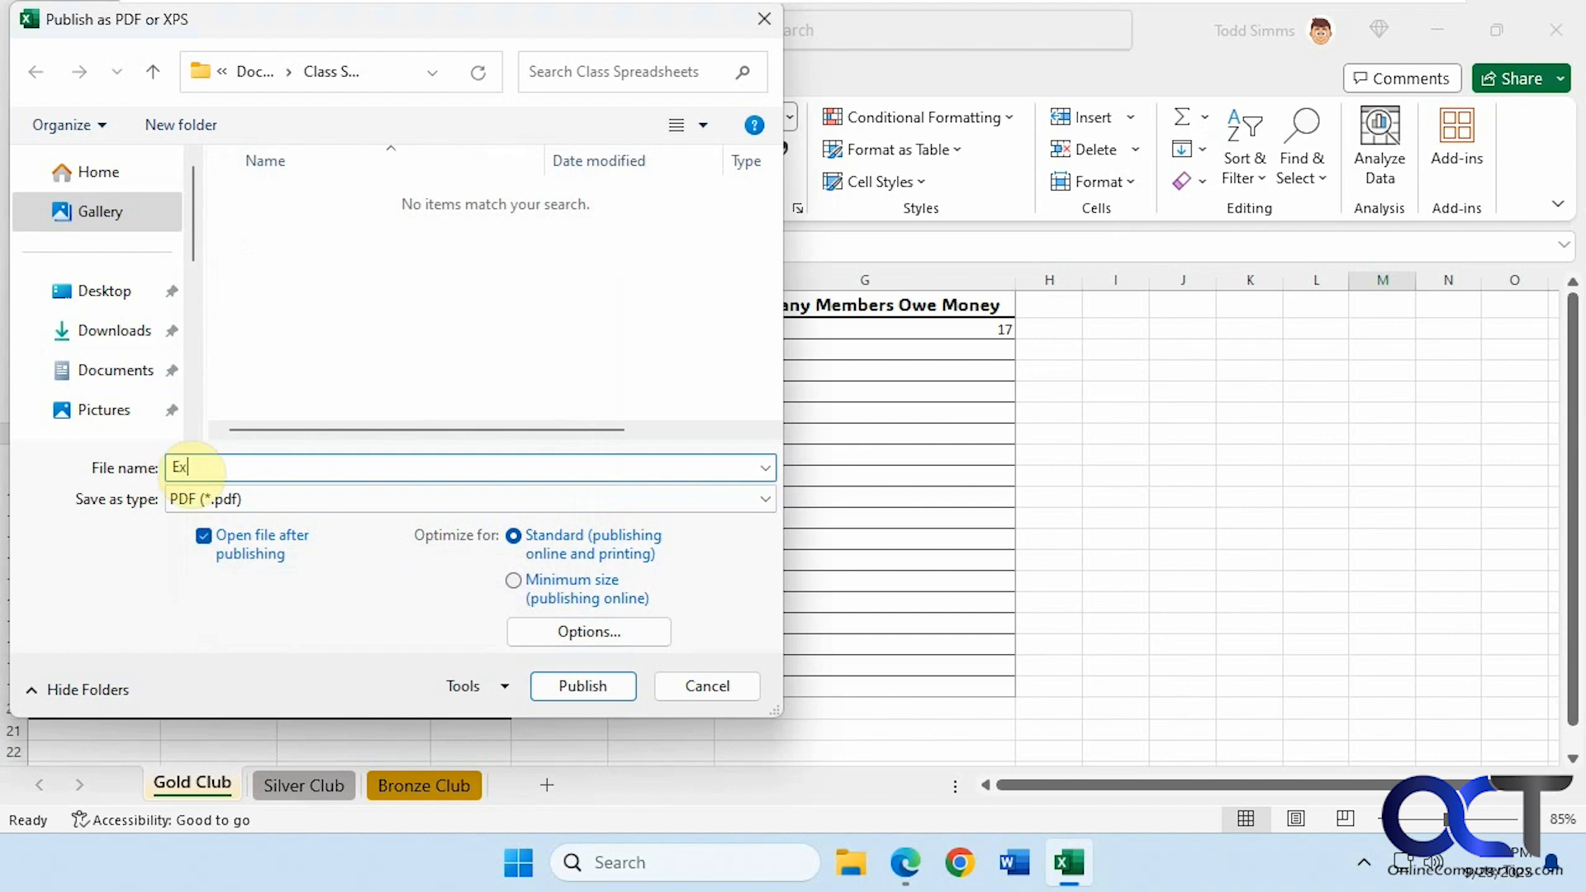
pyautogui.write('port to PDF')
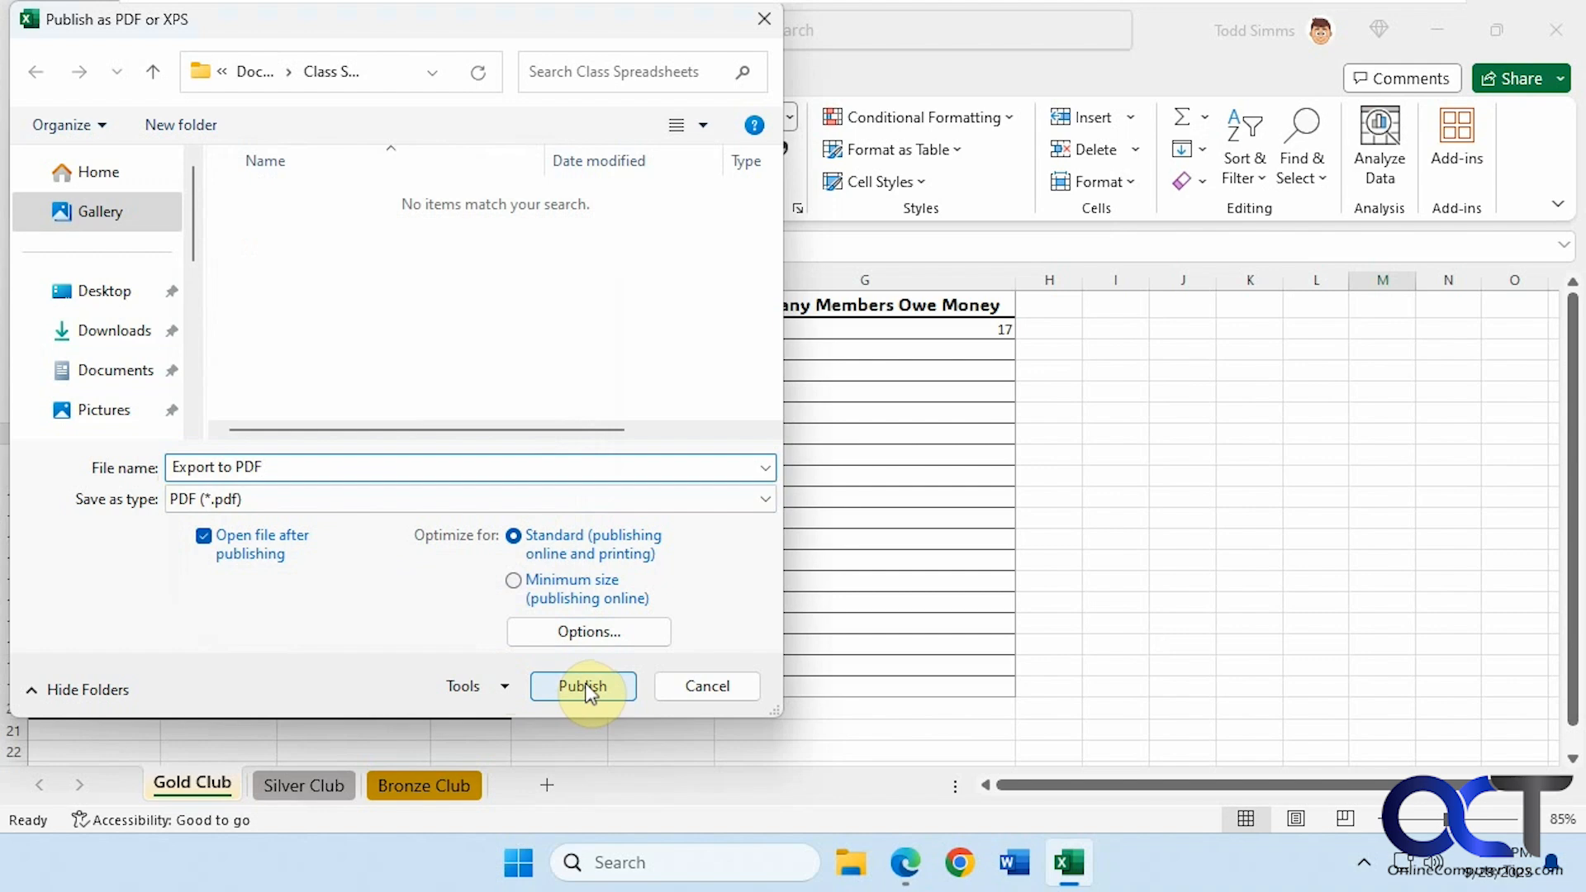
pyautogui.click(101, 289)
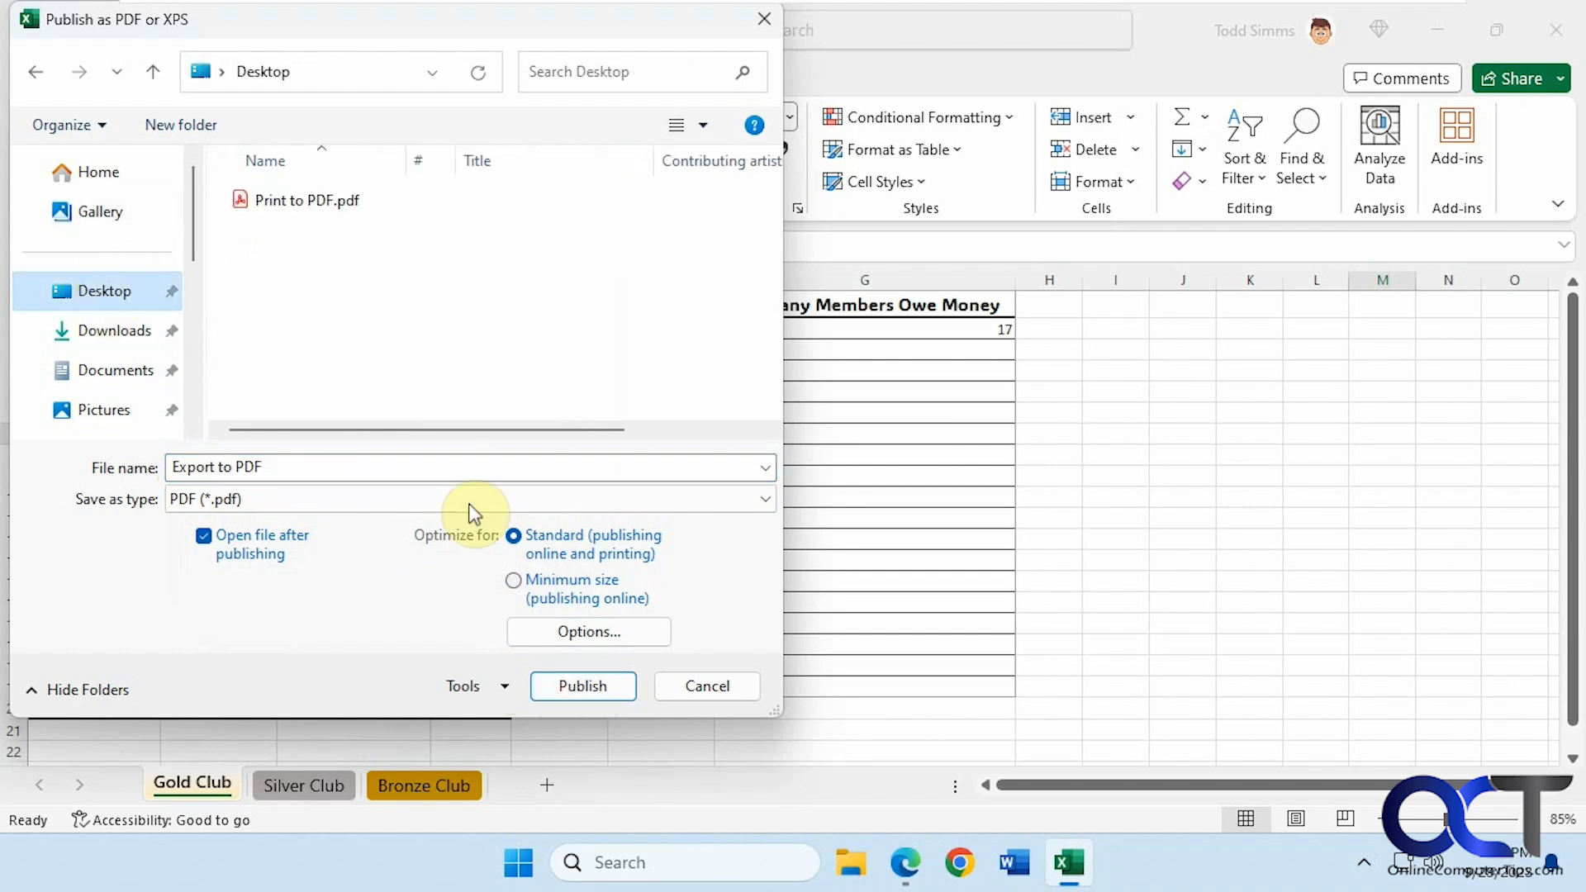
pyautogui.click(593, 684)
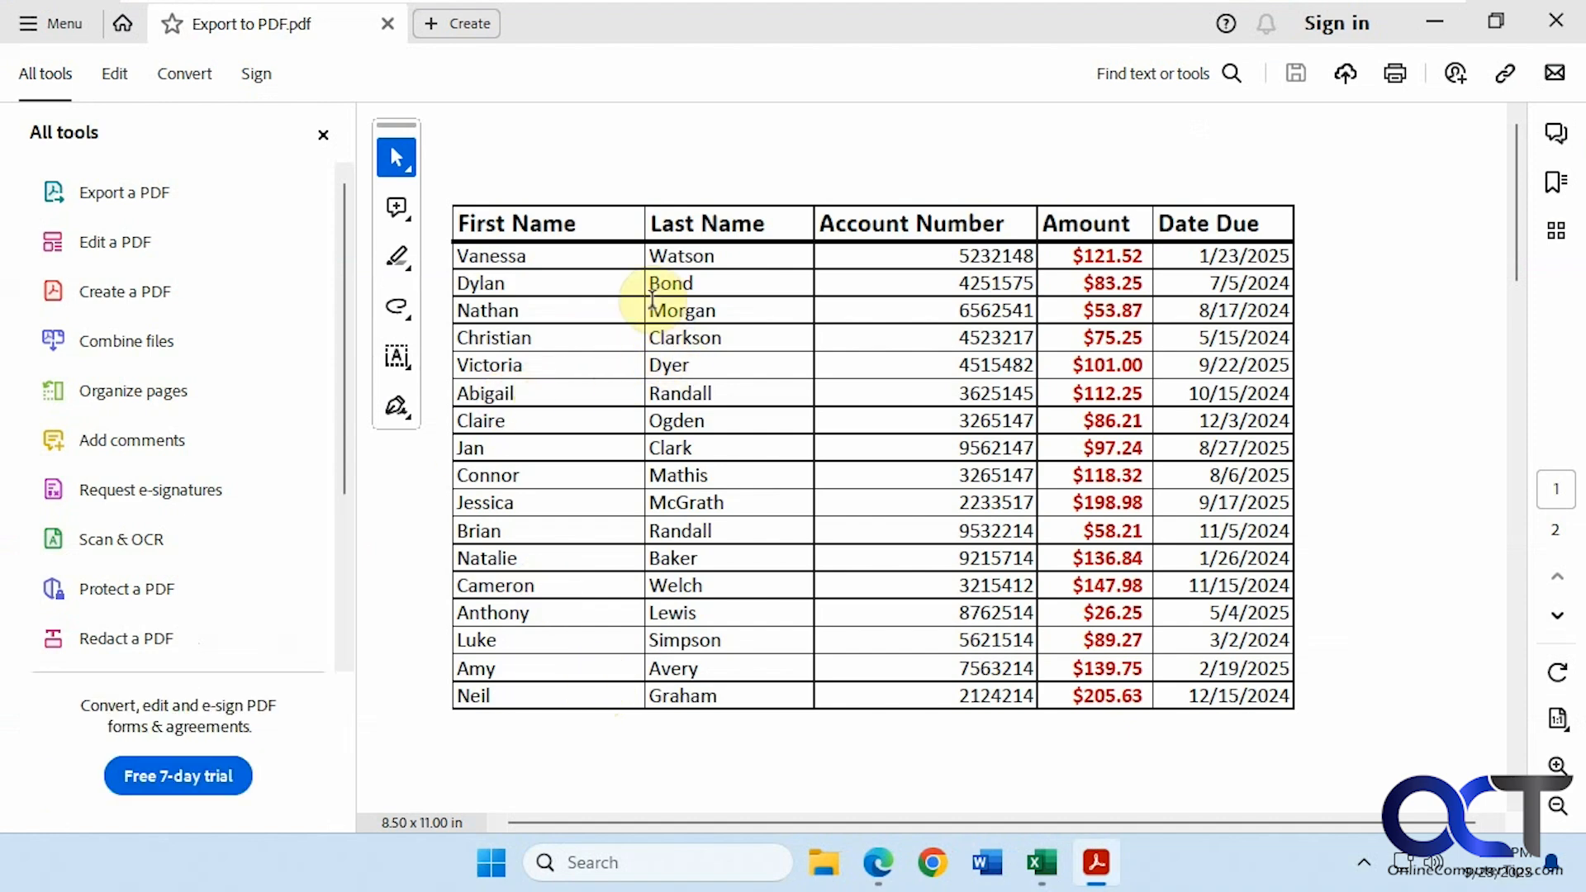
# - Open Print to PDF.pdf from the desktop alongside Export to PDF.pdf in Adobe Acrobat and hide the tools list in both documents
pyautogui.click(1434, 22)
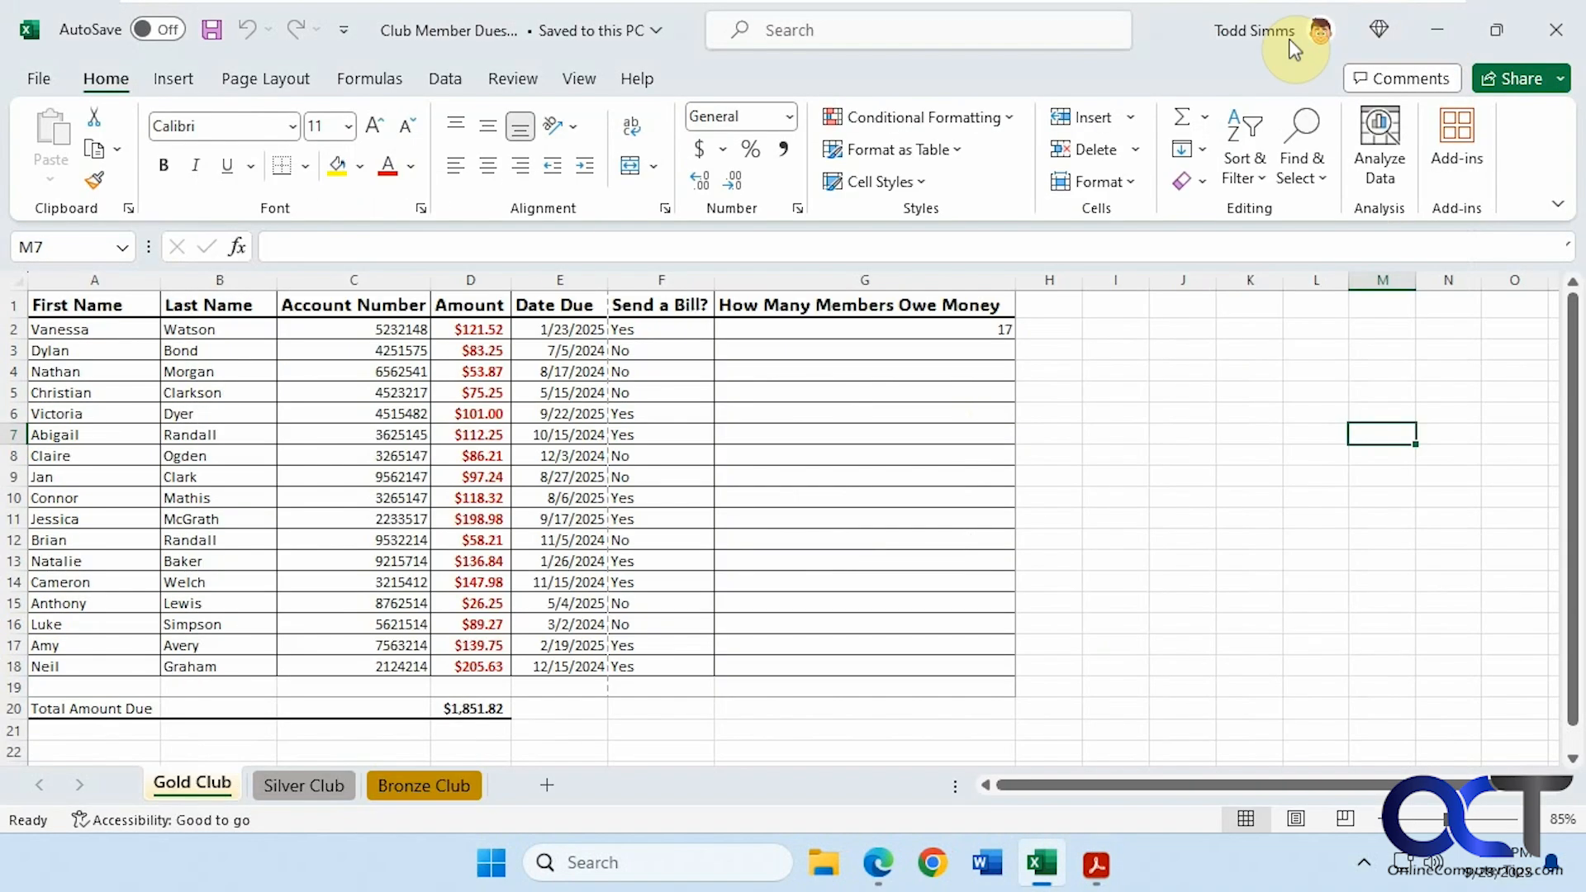
pyautogui.click(1437, 30)
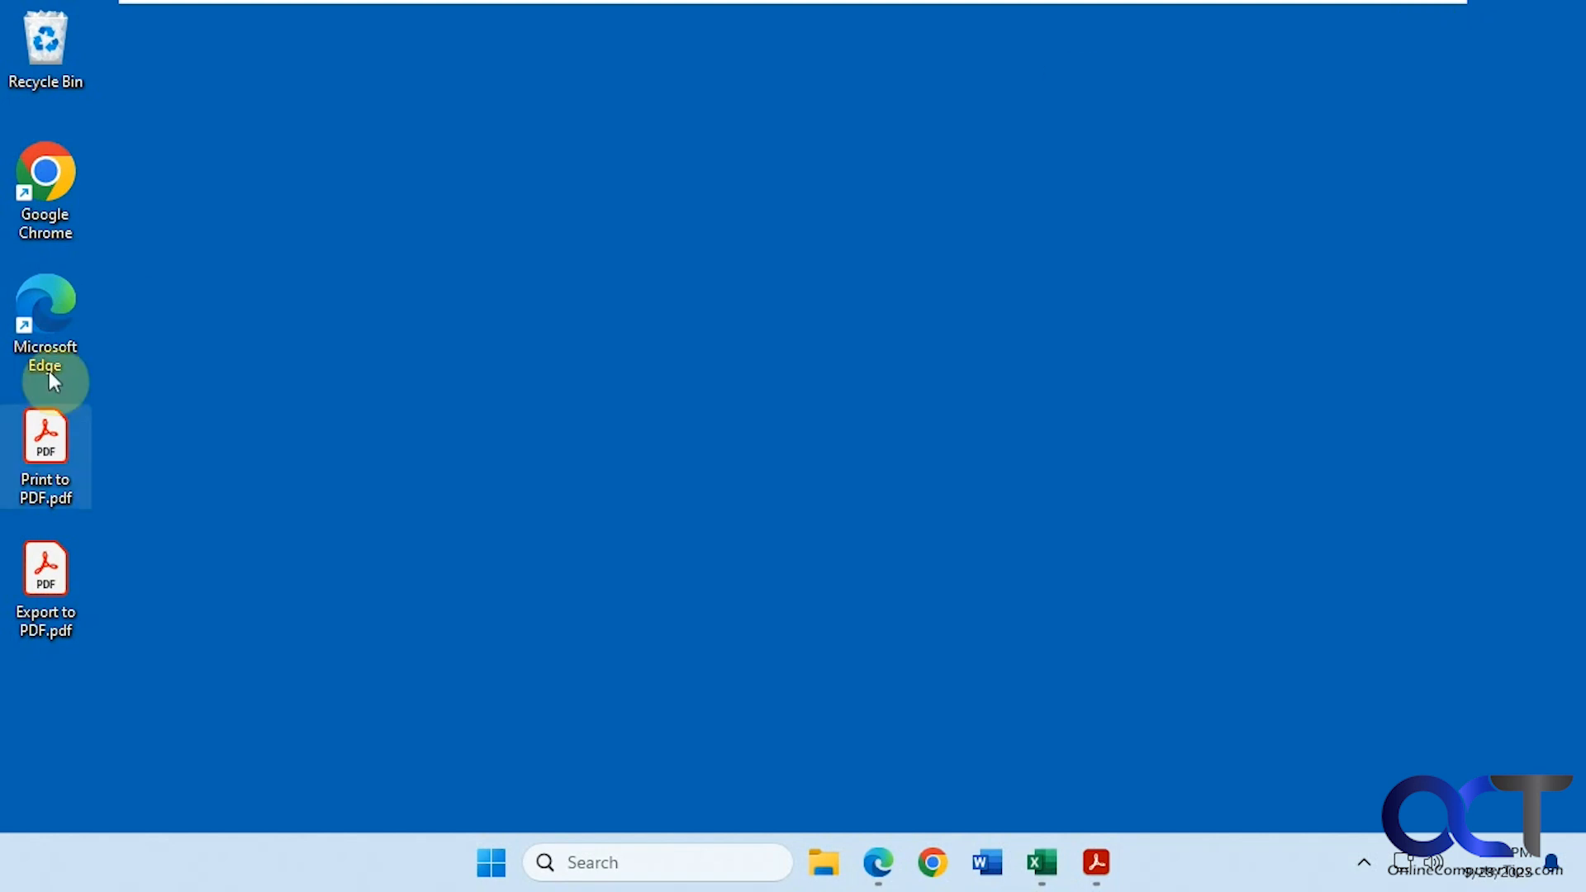
pyautogui.doubleClick(41, 449)
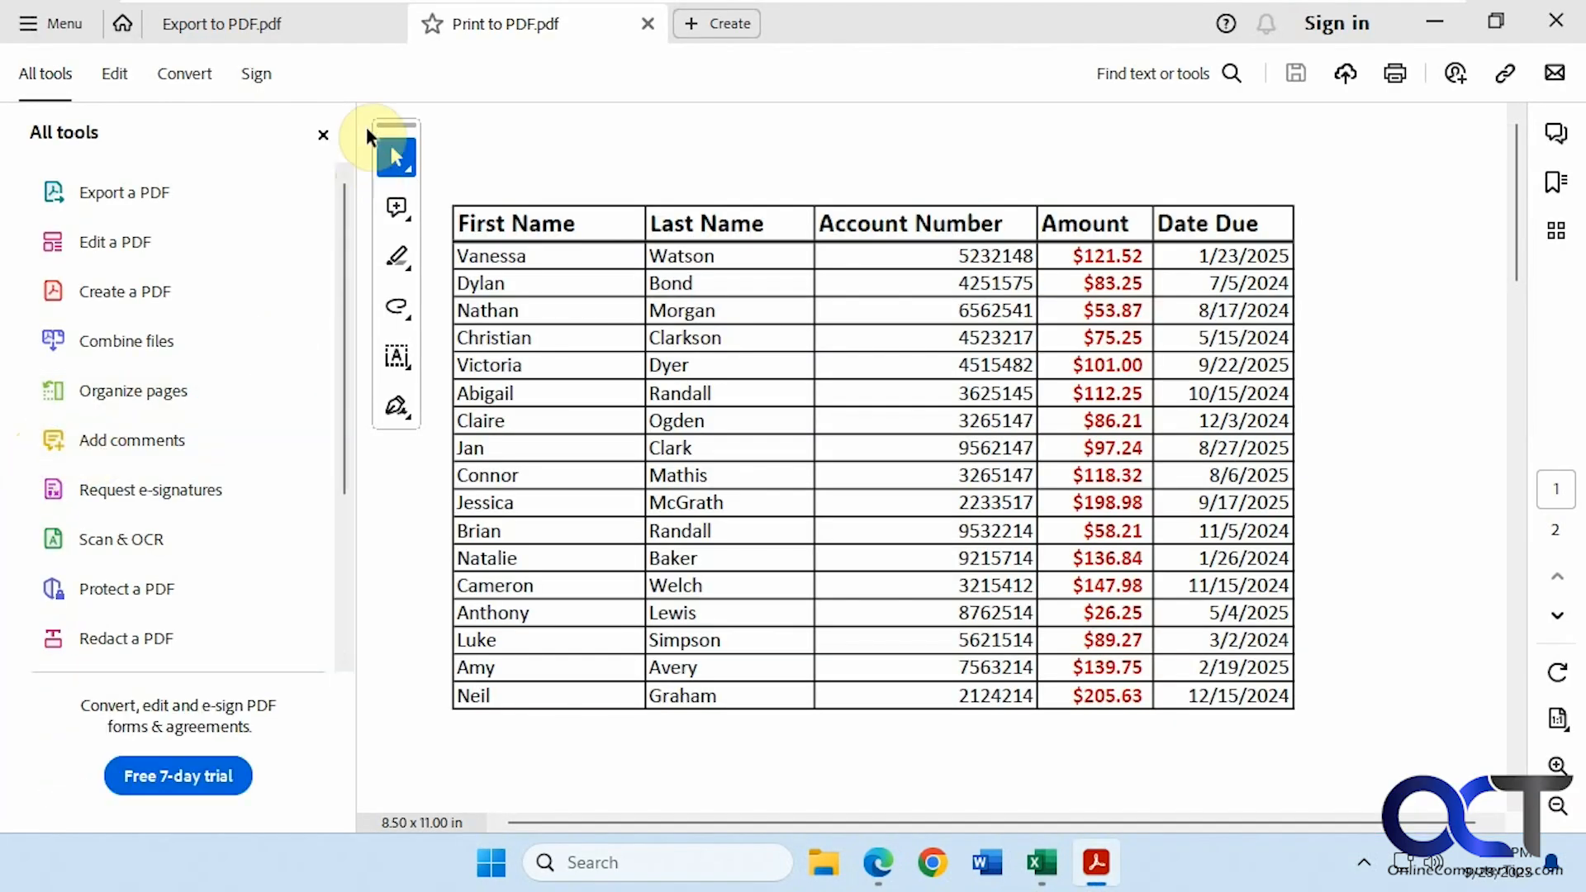
pyautogui.click(323, 136)
pyautogui.click(301, 22)
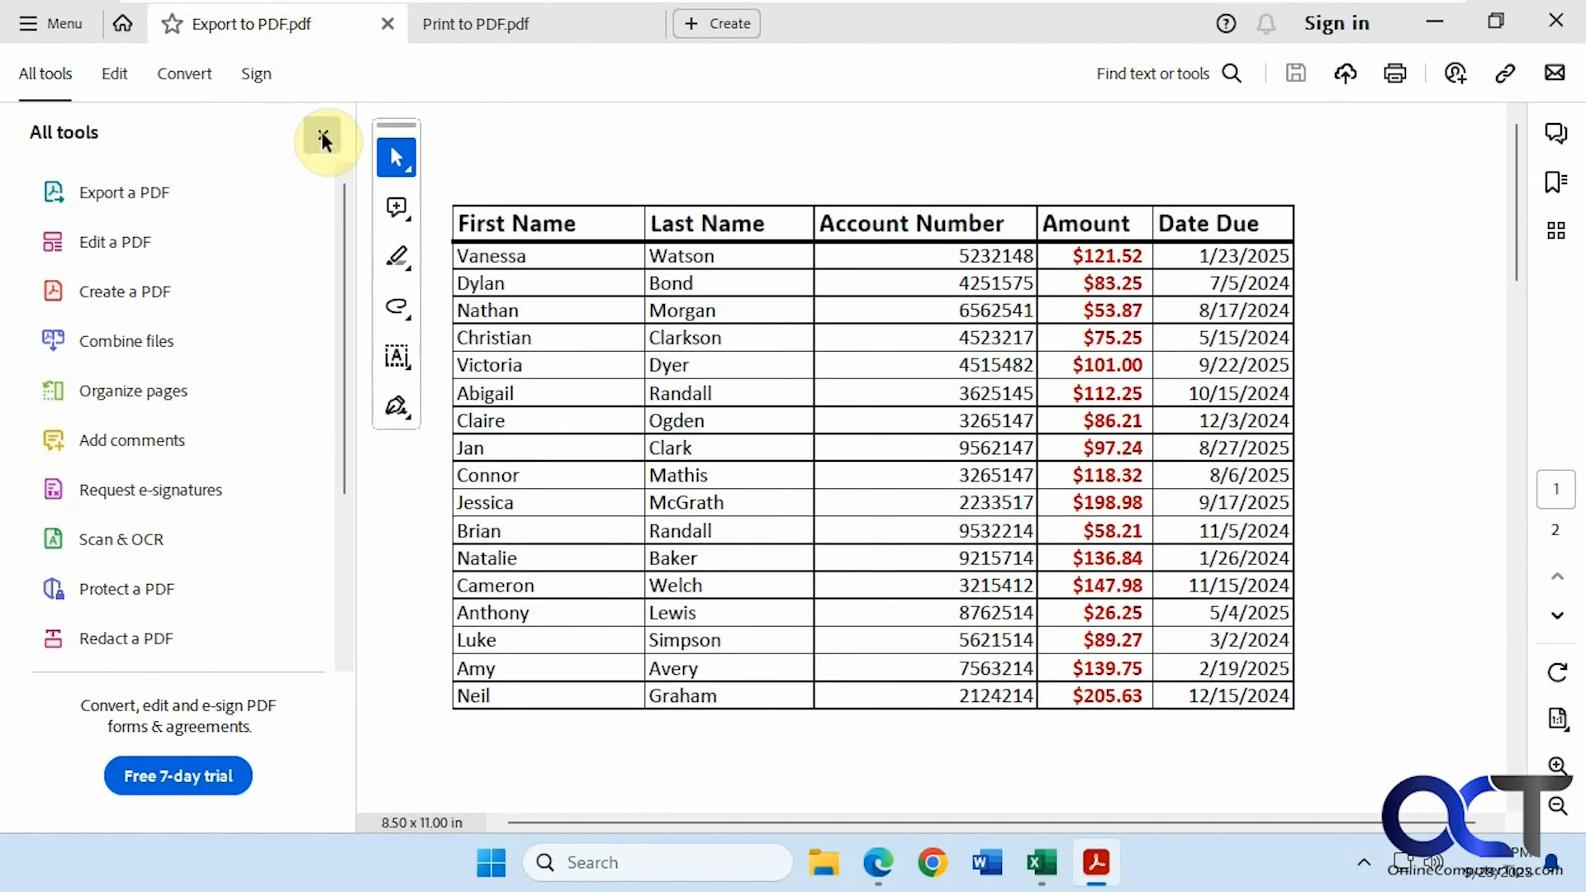
pyautogui.click(323, 136)
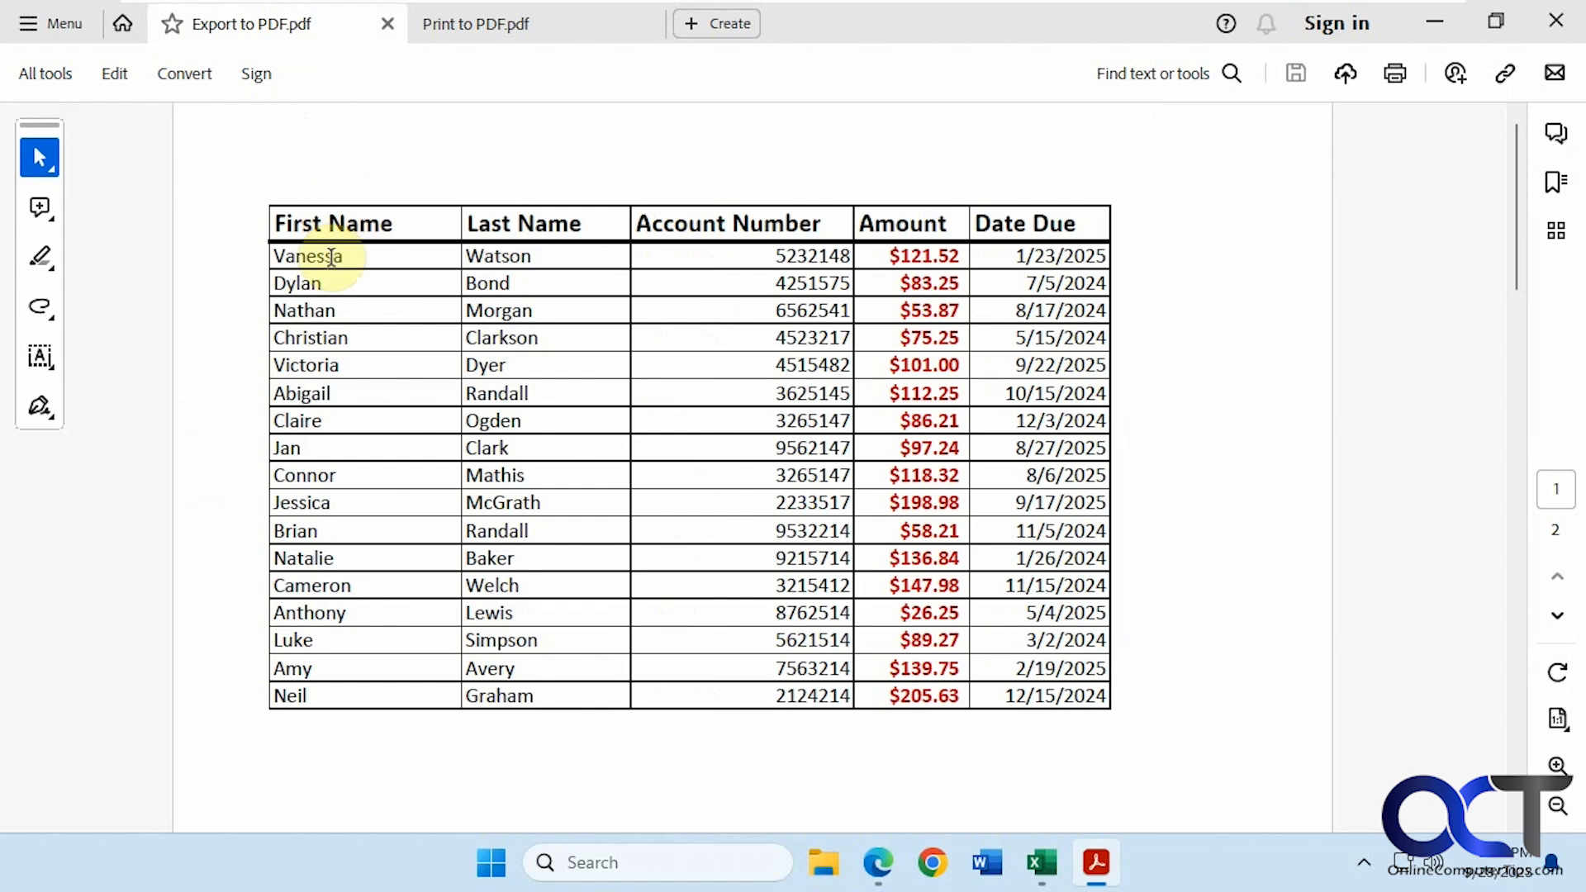
# - Compare the first pages of Print to PDF.pdf and Export to PDF.pdf by alternating between the two documents
pyautogui.click(519, 25)
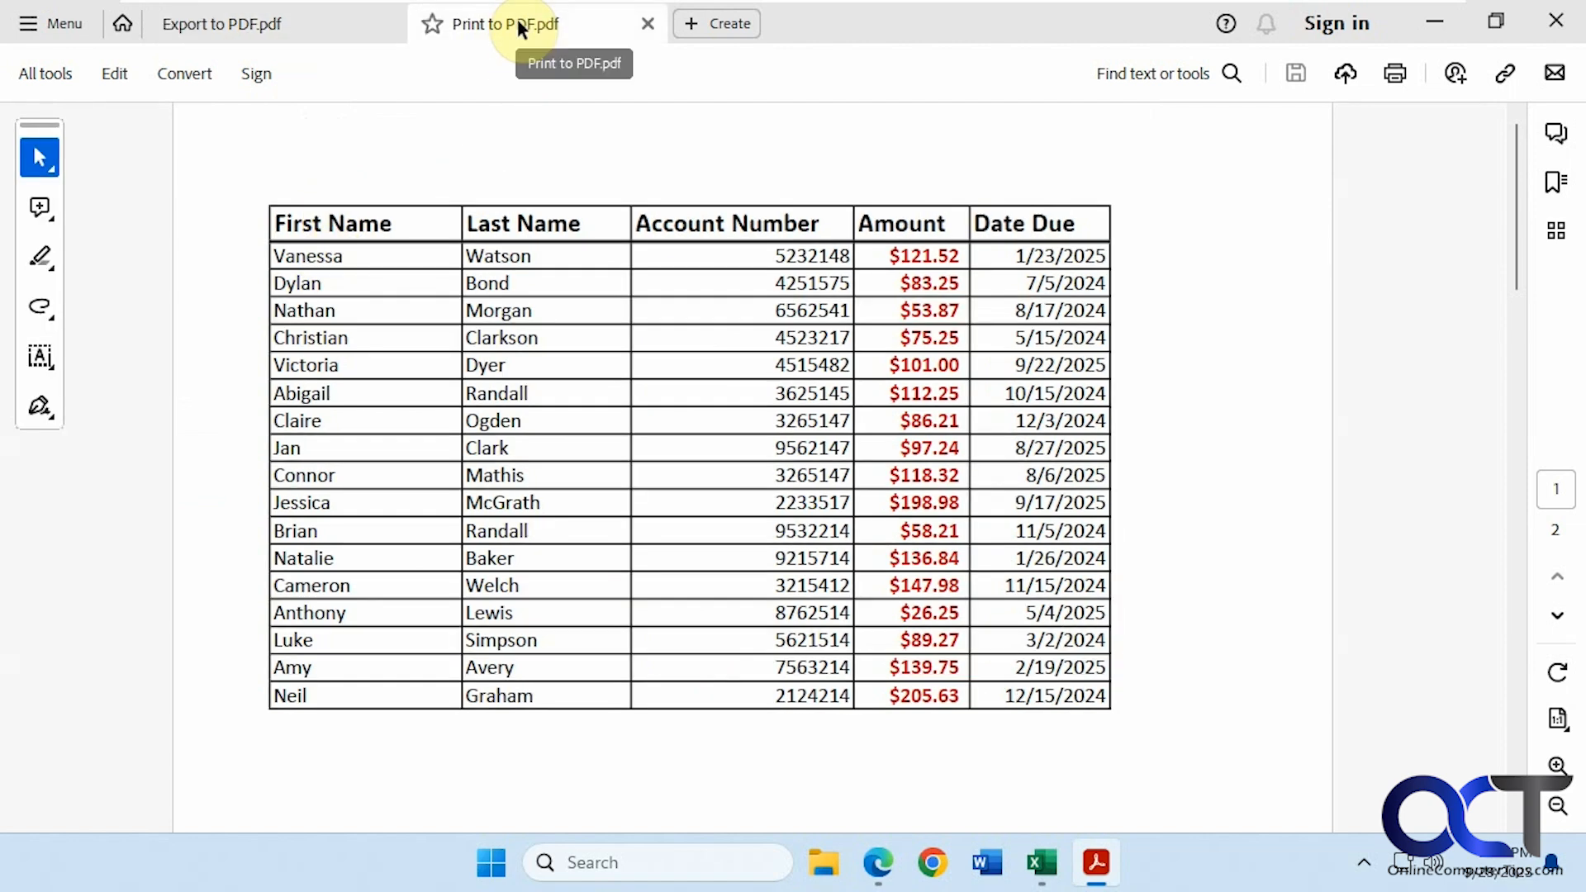
pyautogui.click(299, 25)
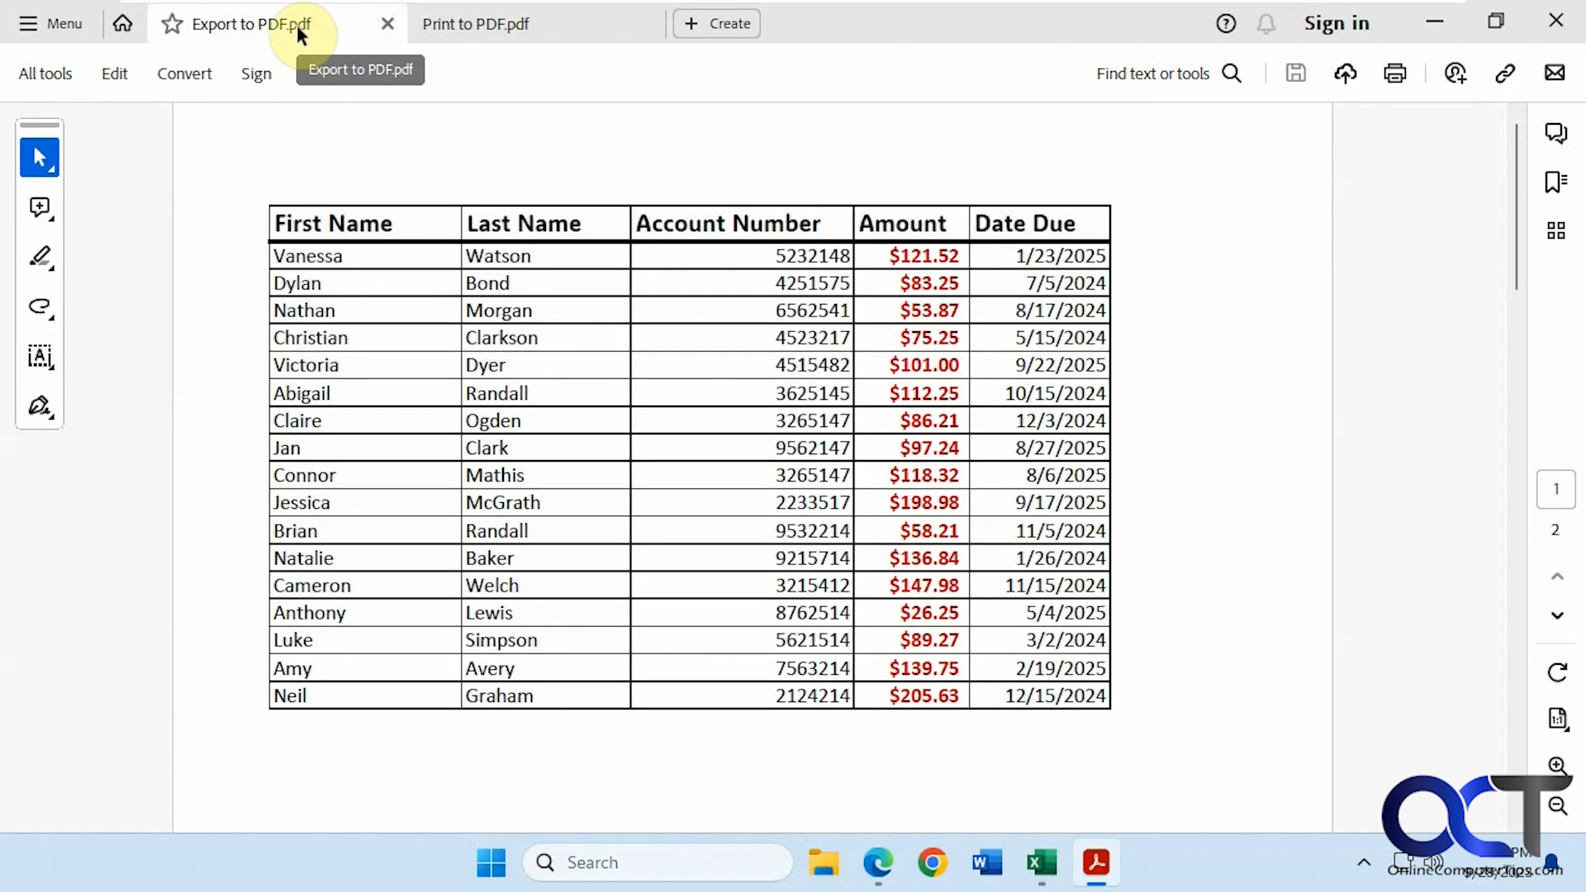
pyautogui.click(499, 22)
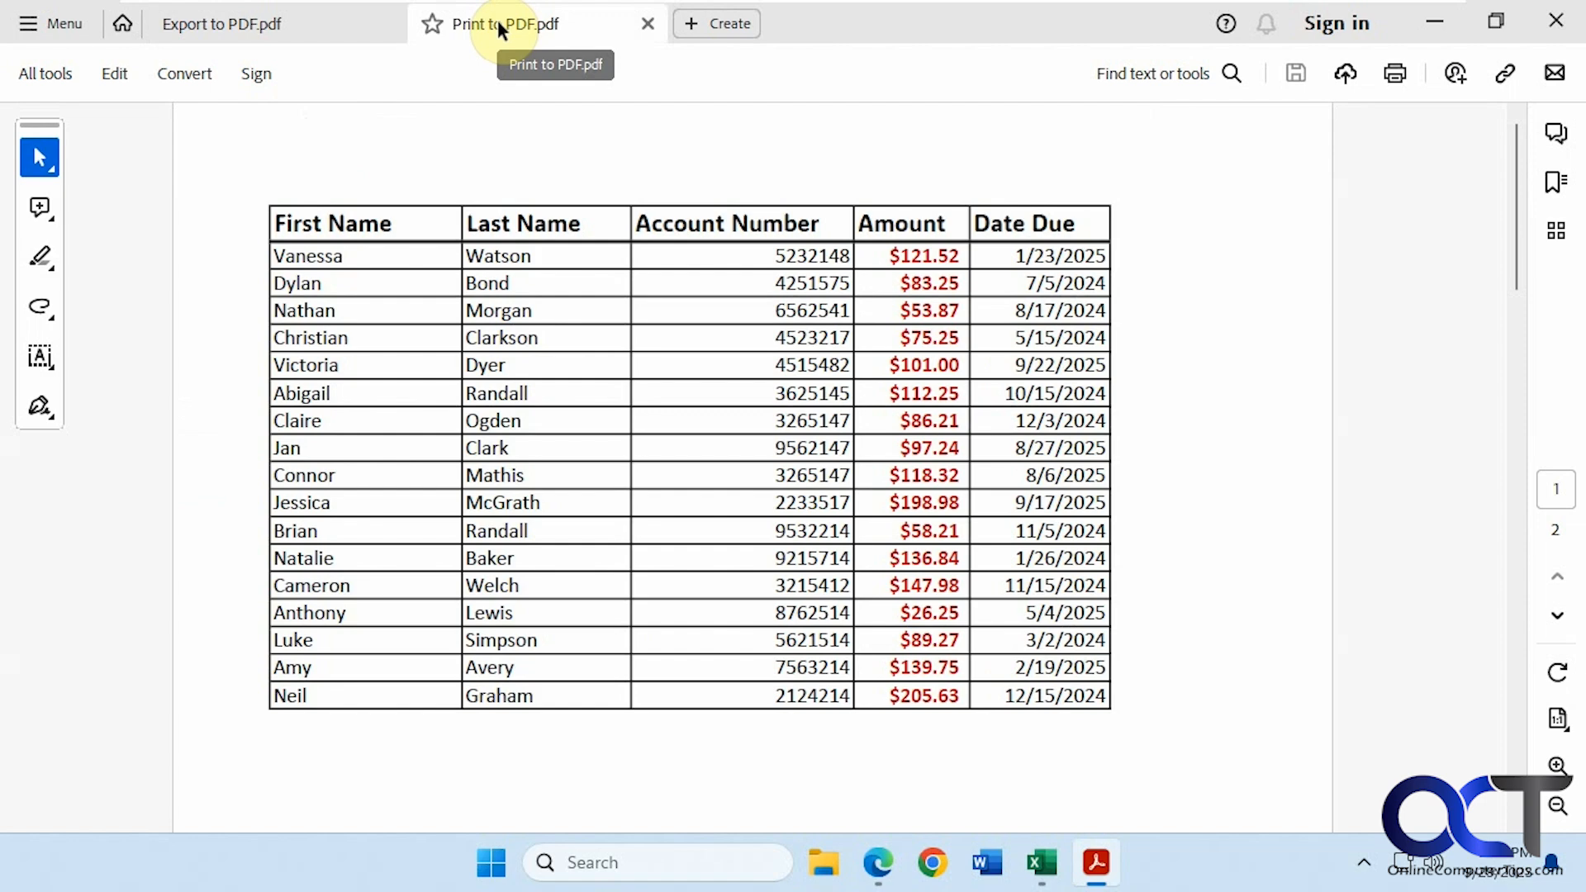
pyautogui.click(288, 27)
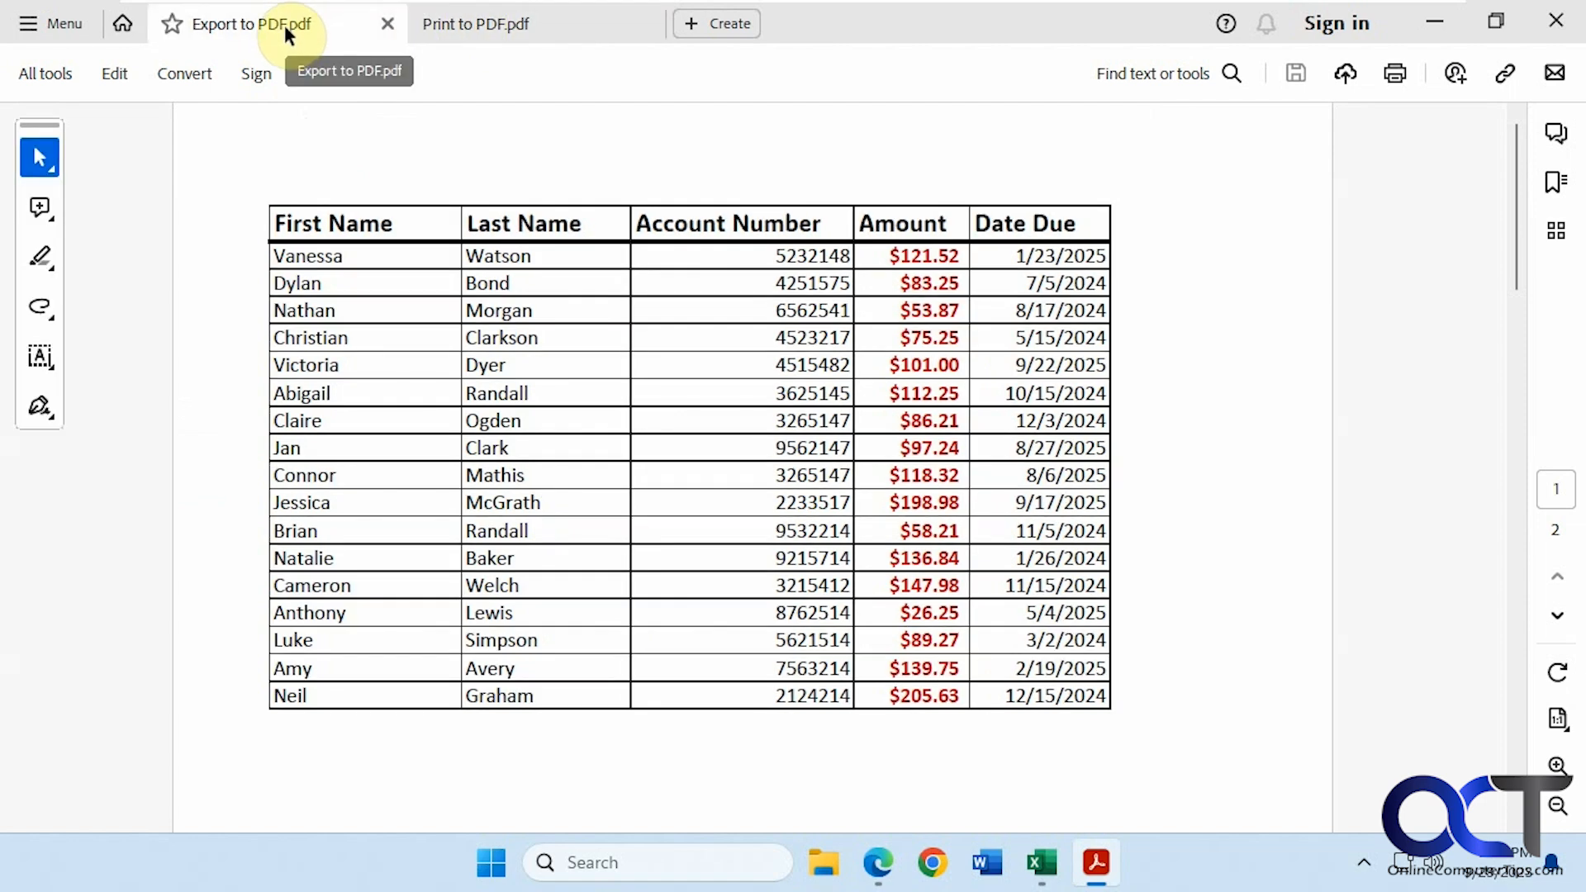
pyautogui.click(489, 23)
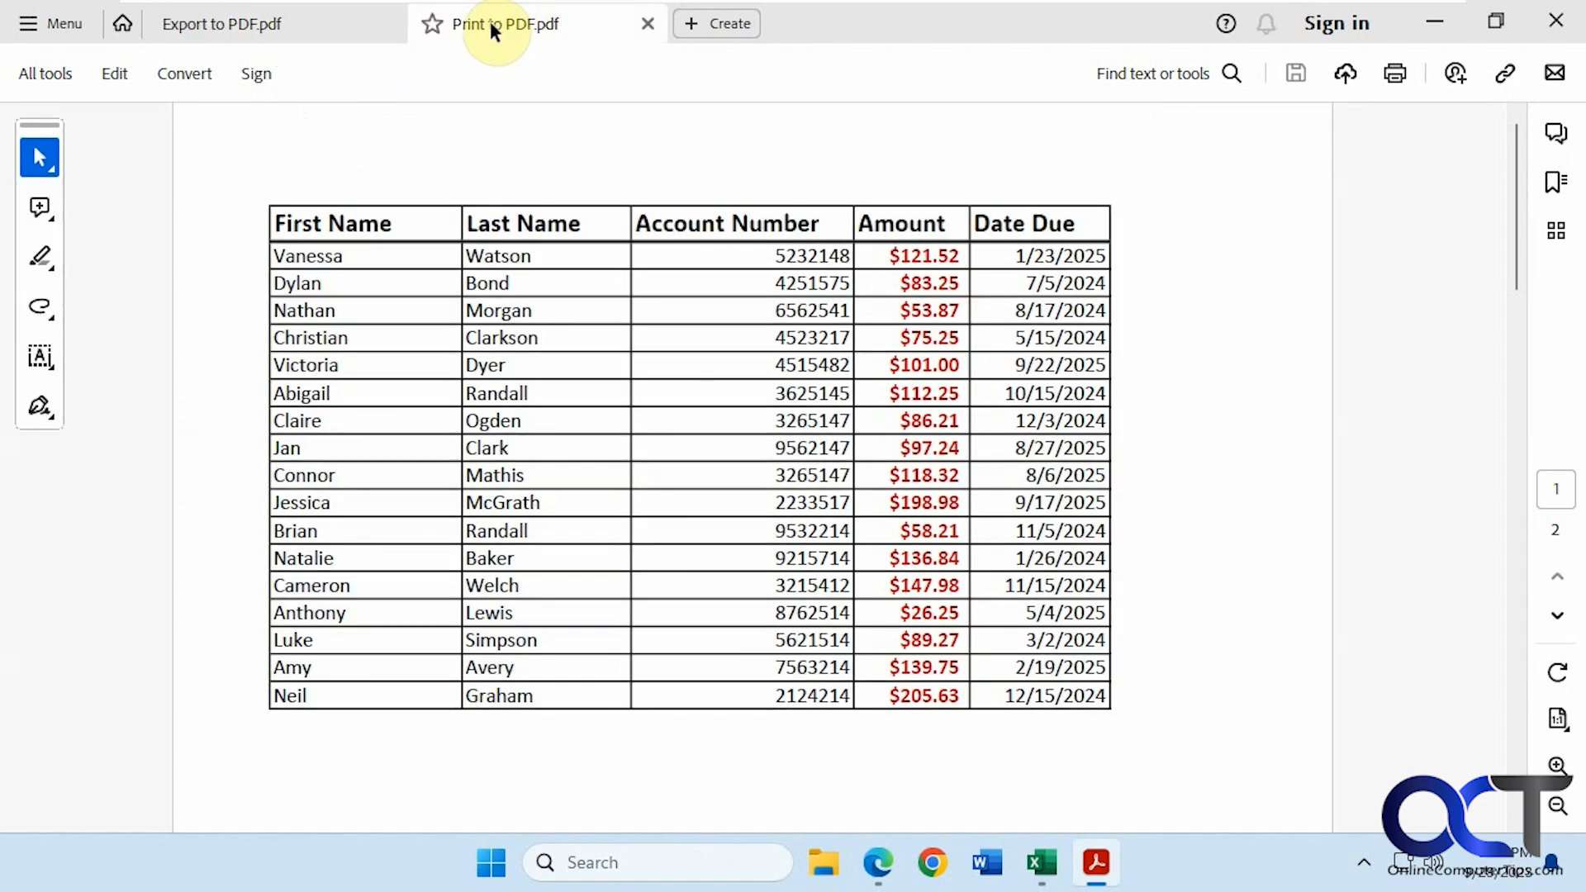
pyautogui.click(301, 22)
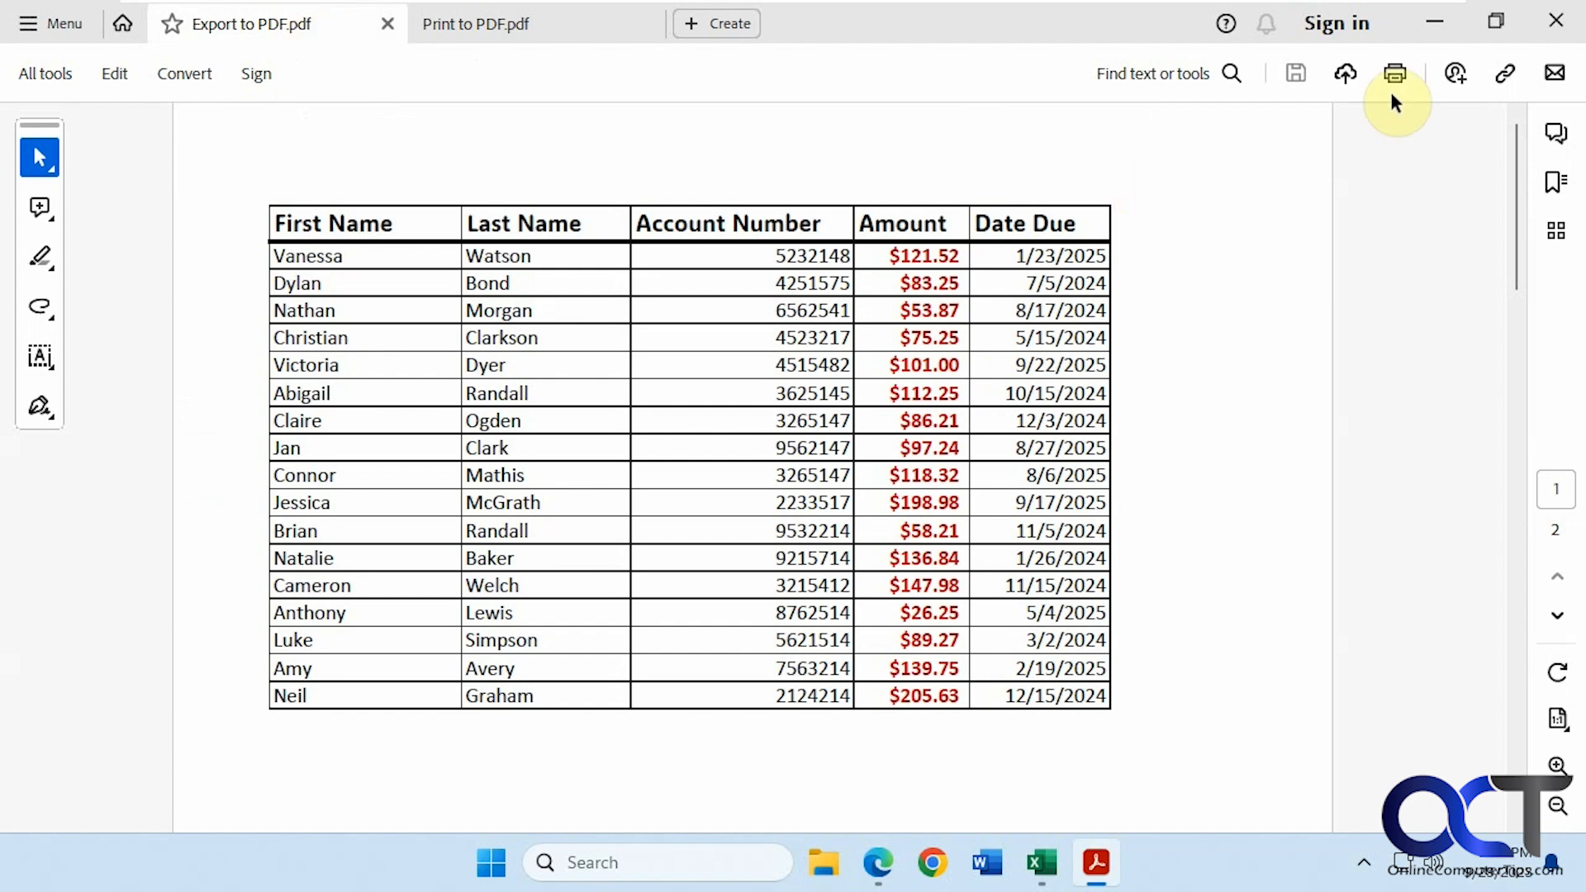
# - Return to the desktop and compare the file sizes of Print to PDF.pdf and Export to PDF.pdf in their properties, then close both
pyautogui.click(1434, 31)
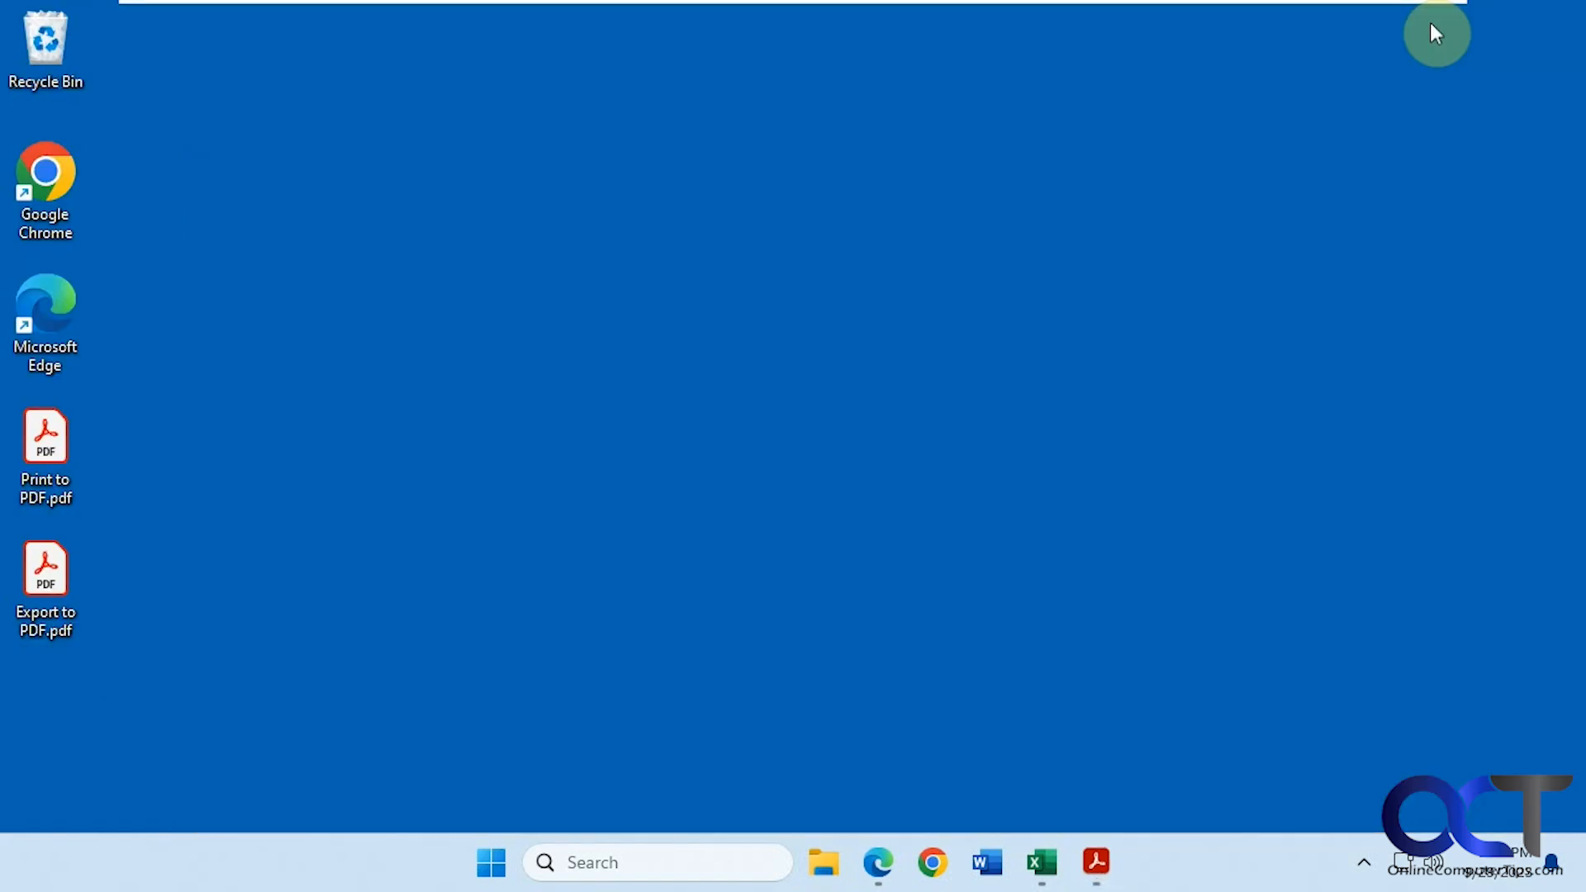
pyautogui.rightClick(56, 452)
pyautogui.click(136, 374)
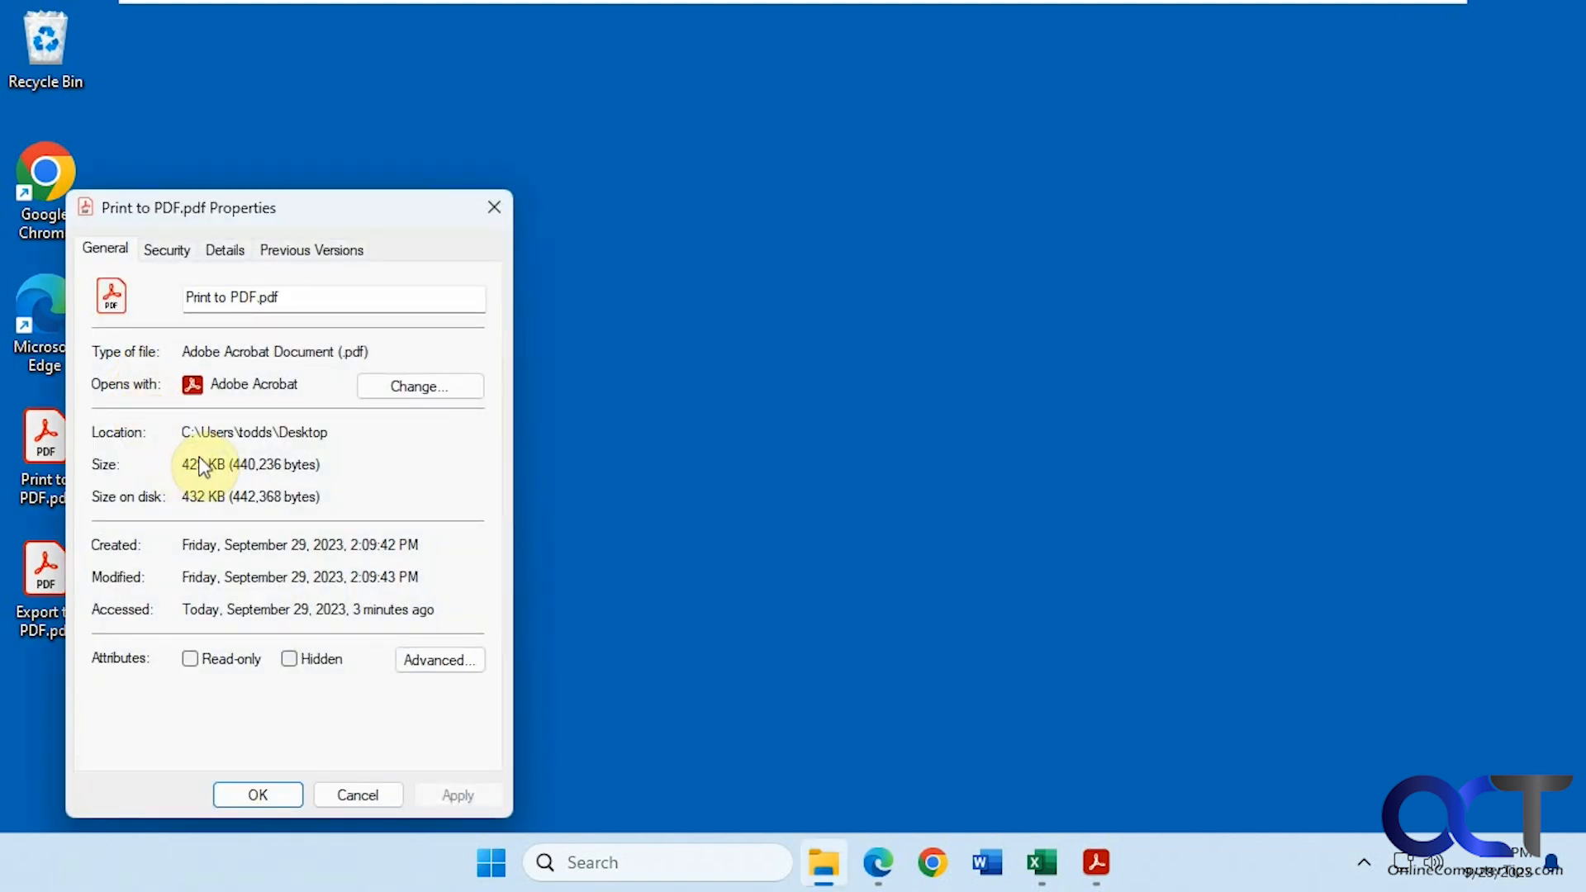
pyautogui.moveTo(299, 209); pyautogui.dragTo(1020, 116)
pyautogui.rightClick(41, 573)
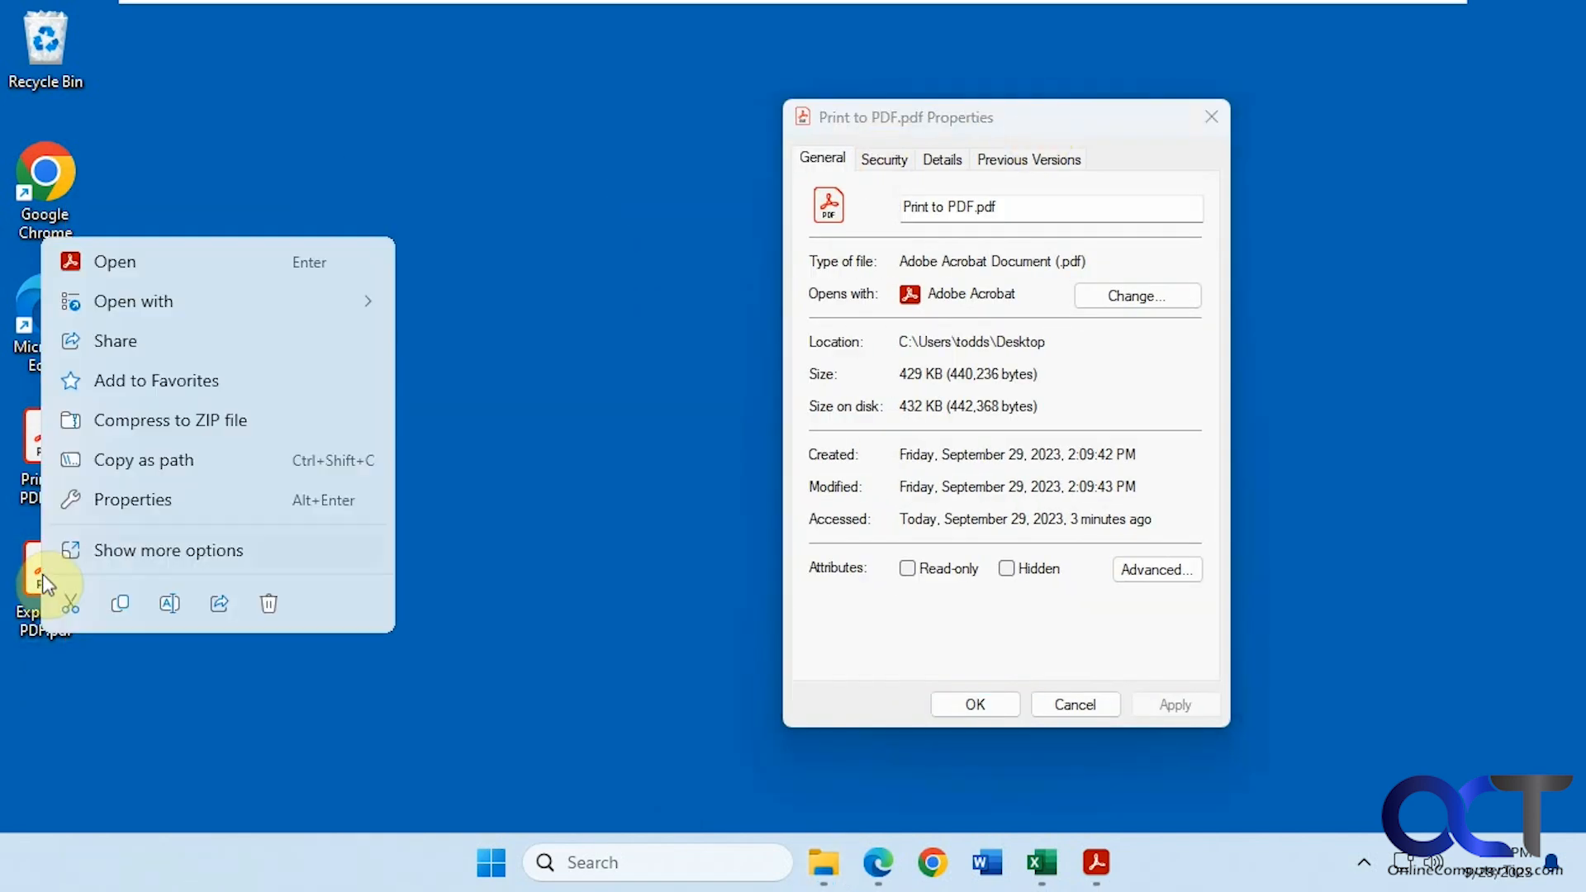
pyautogui.click(116, 501)
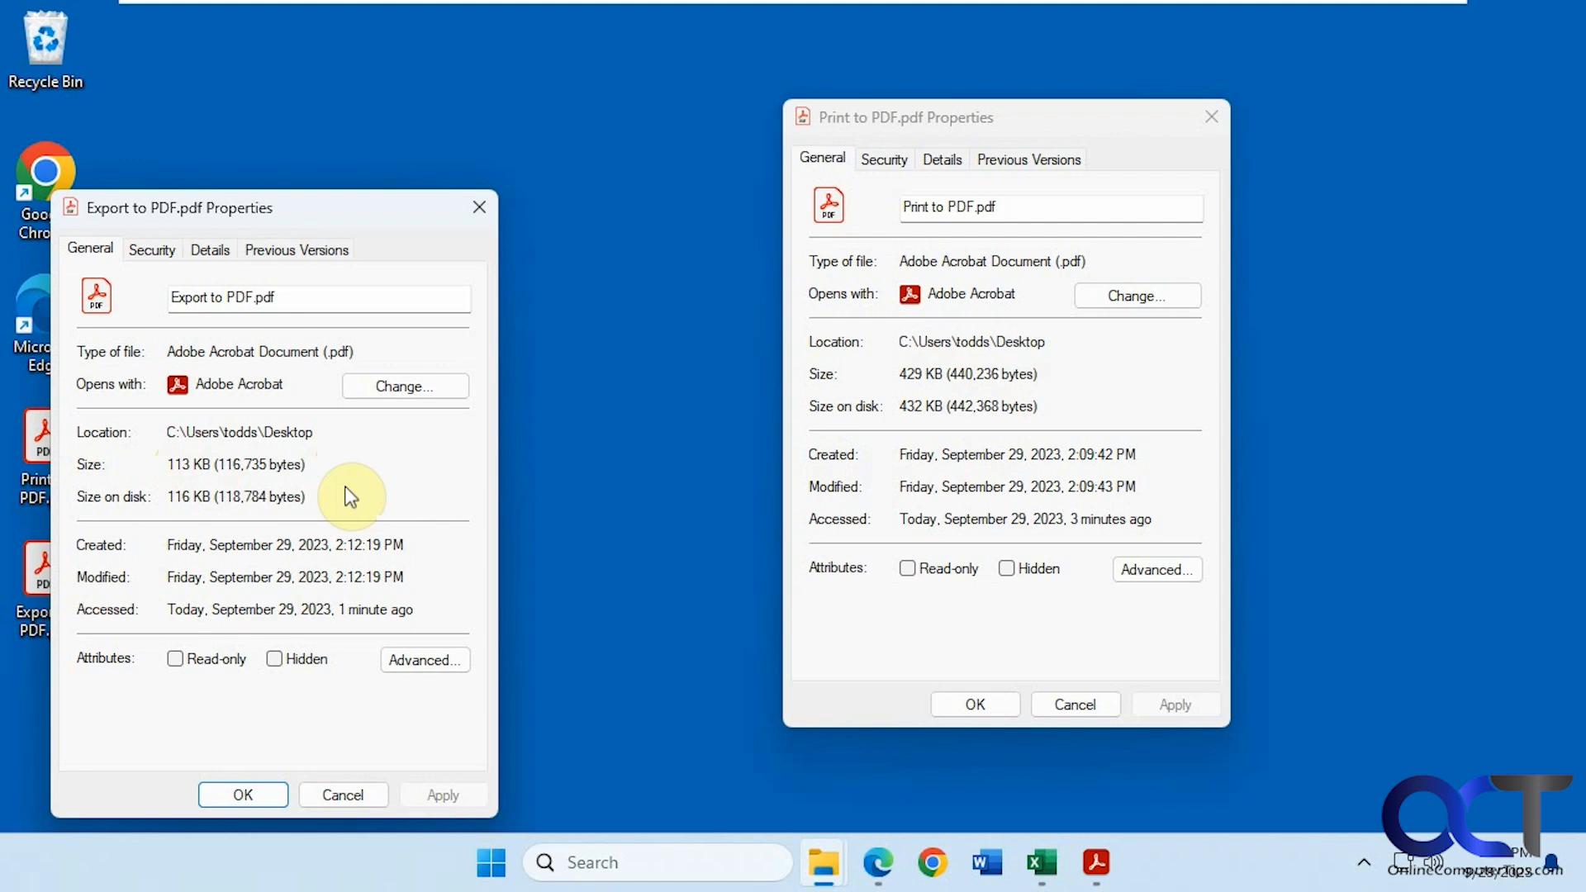
pyautogui.click(341, 797)
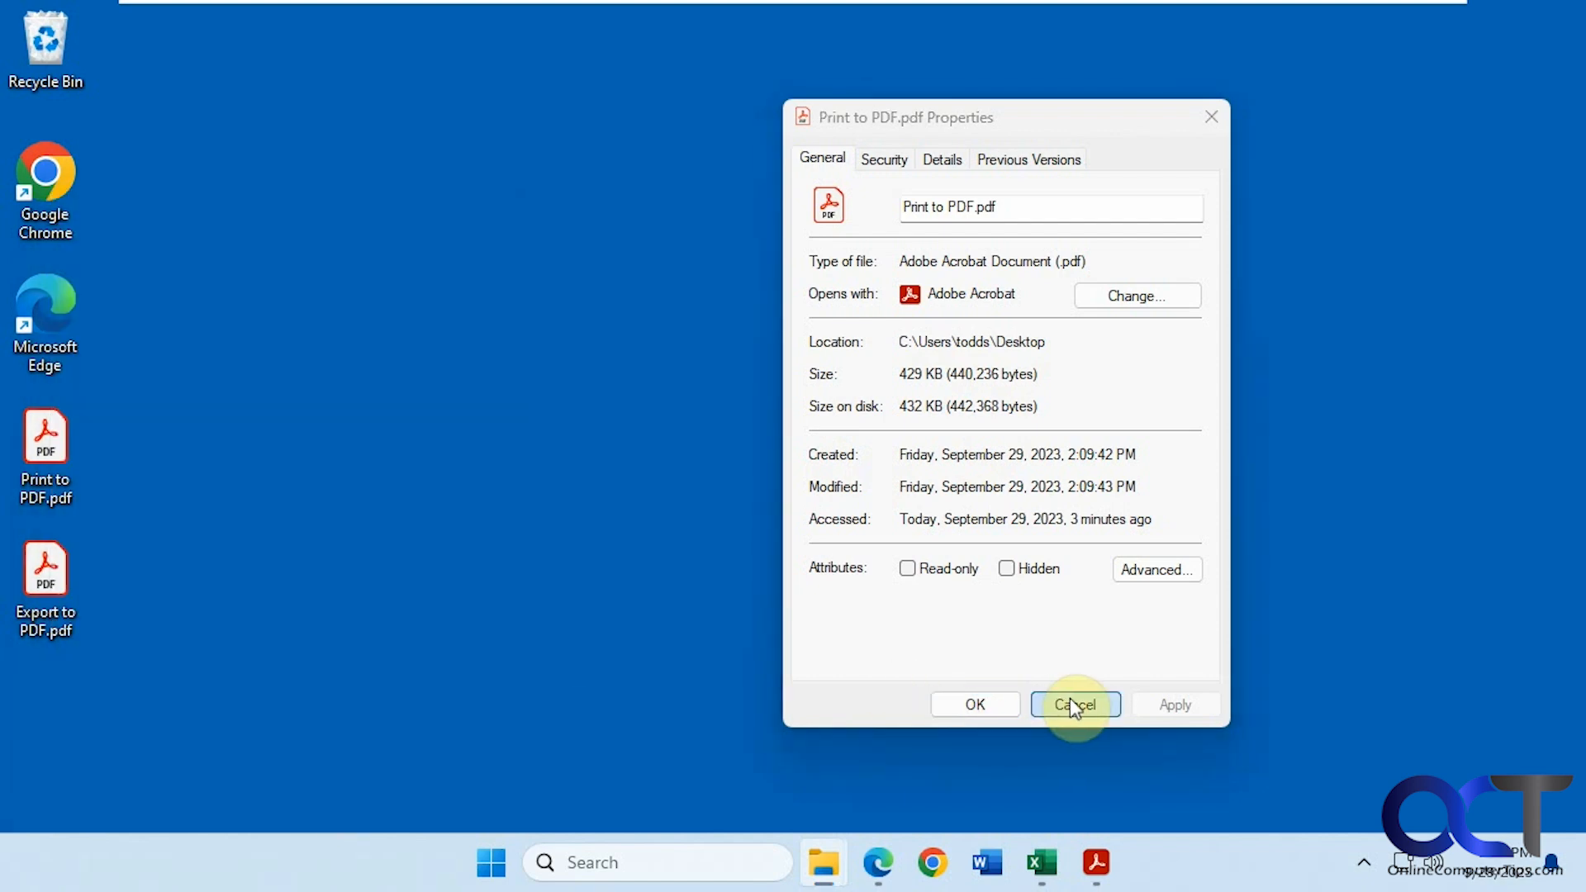
pyautogui.click(1068, 697)
# - Switch back to Excel and open the print settings for the Gold Club sheet
pyautogui.click(1042, 862)
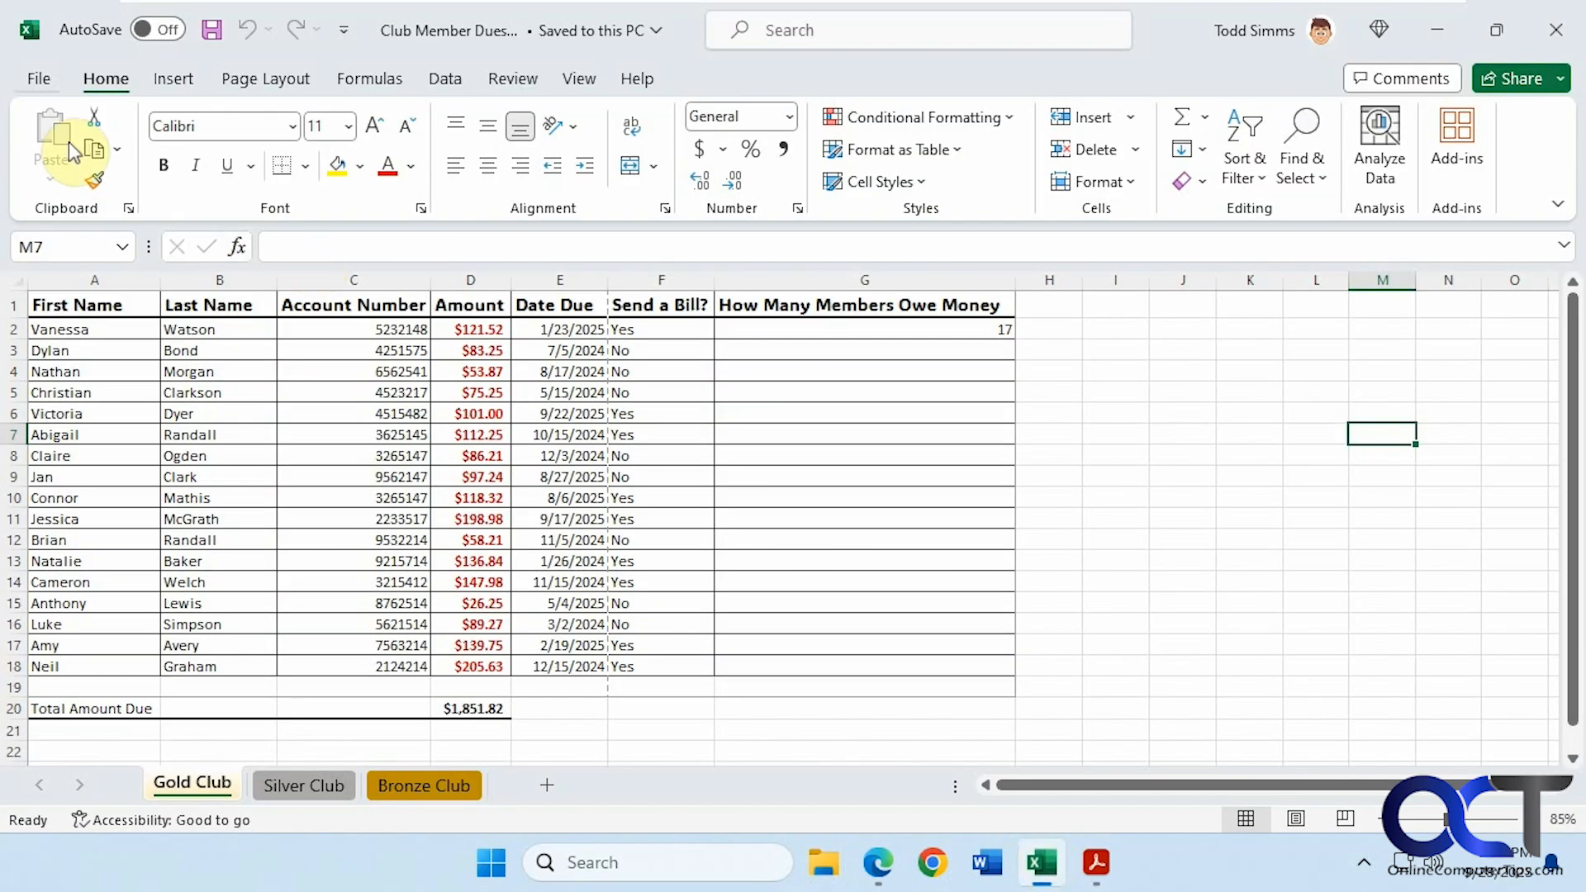
pyautogui.click(39, 78)
pyautogui.click(76, 510)
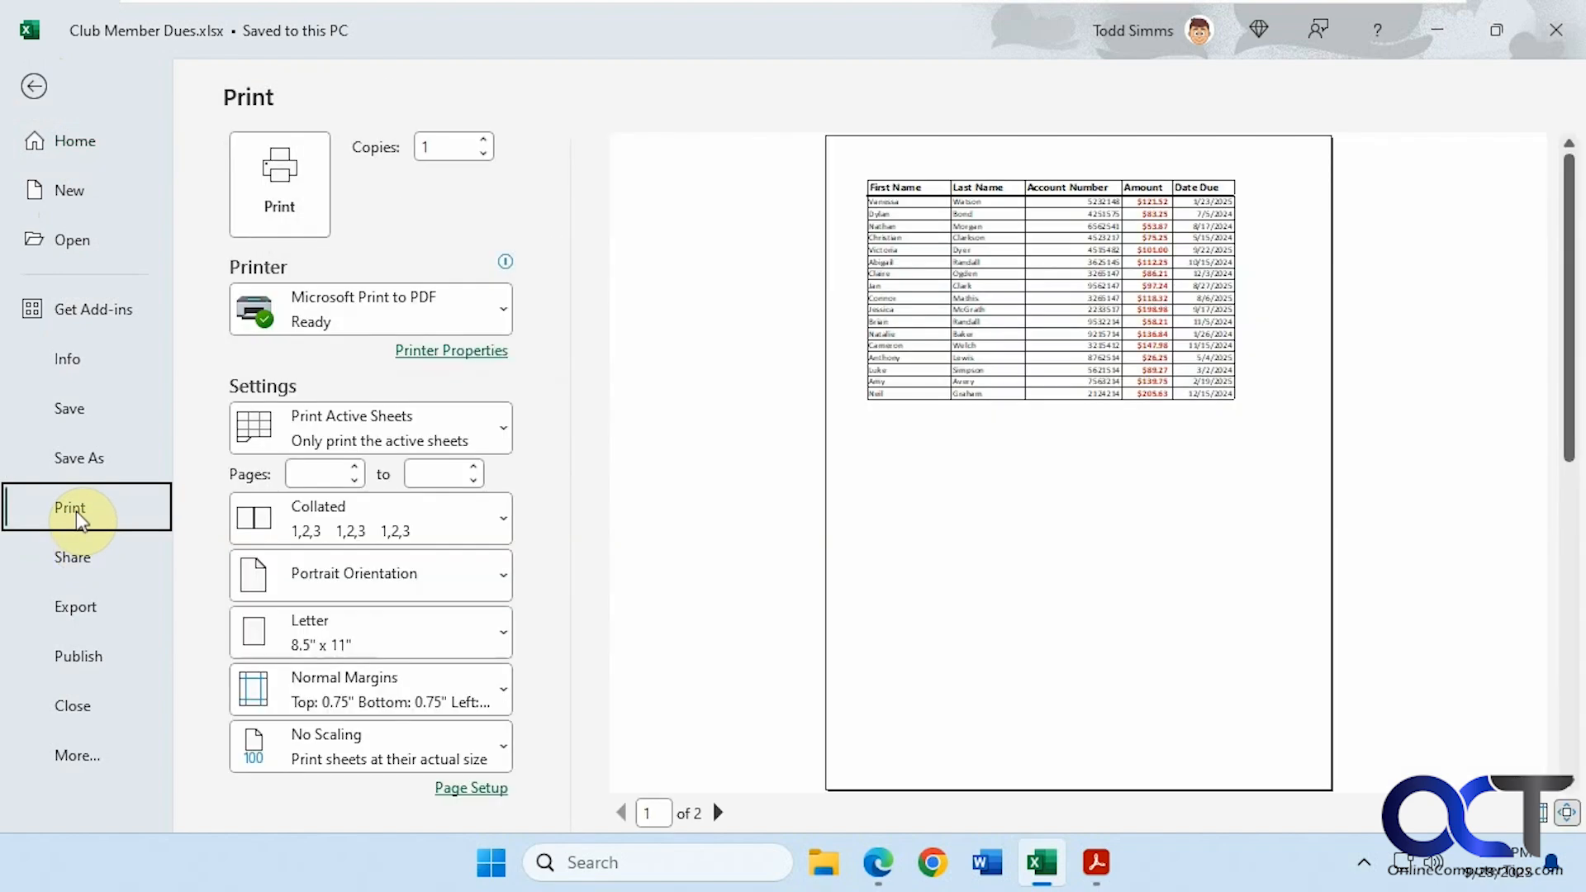